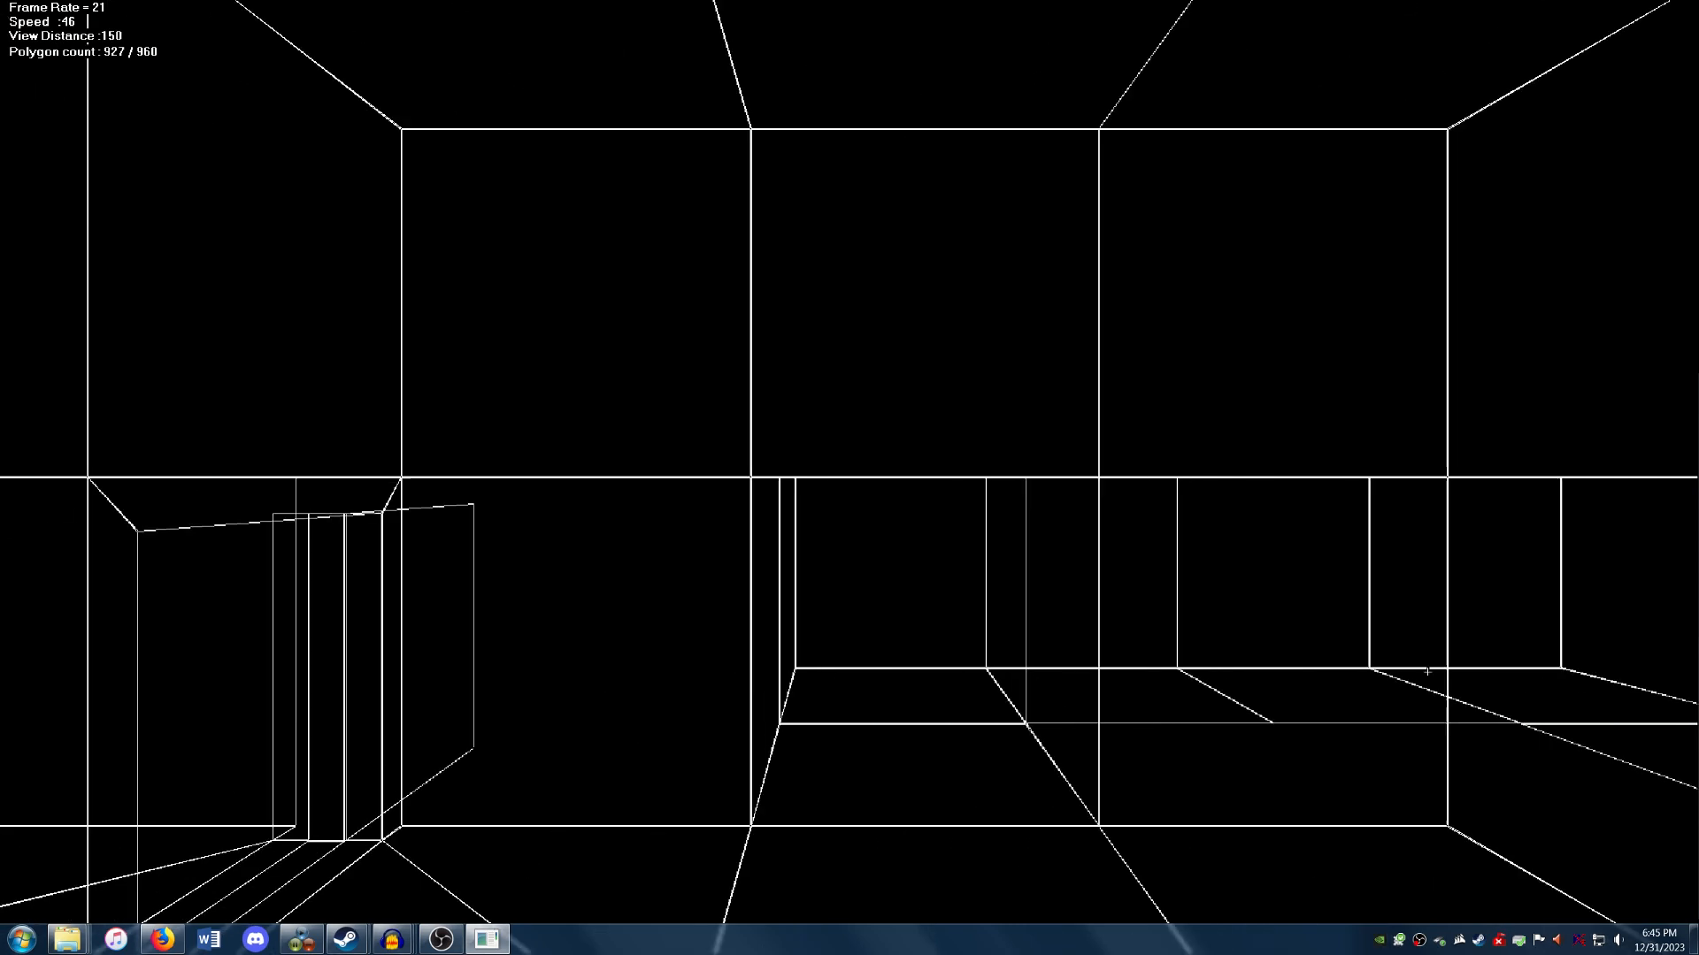
Turn toward the doorway and stairs and switch the editor to Texture Map mode.
key(Right)
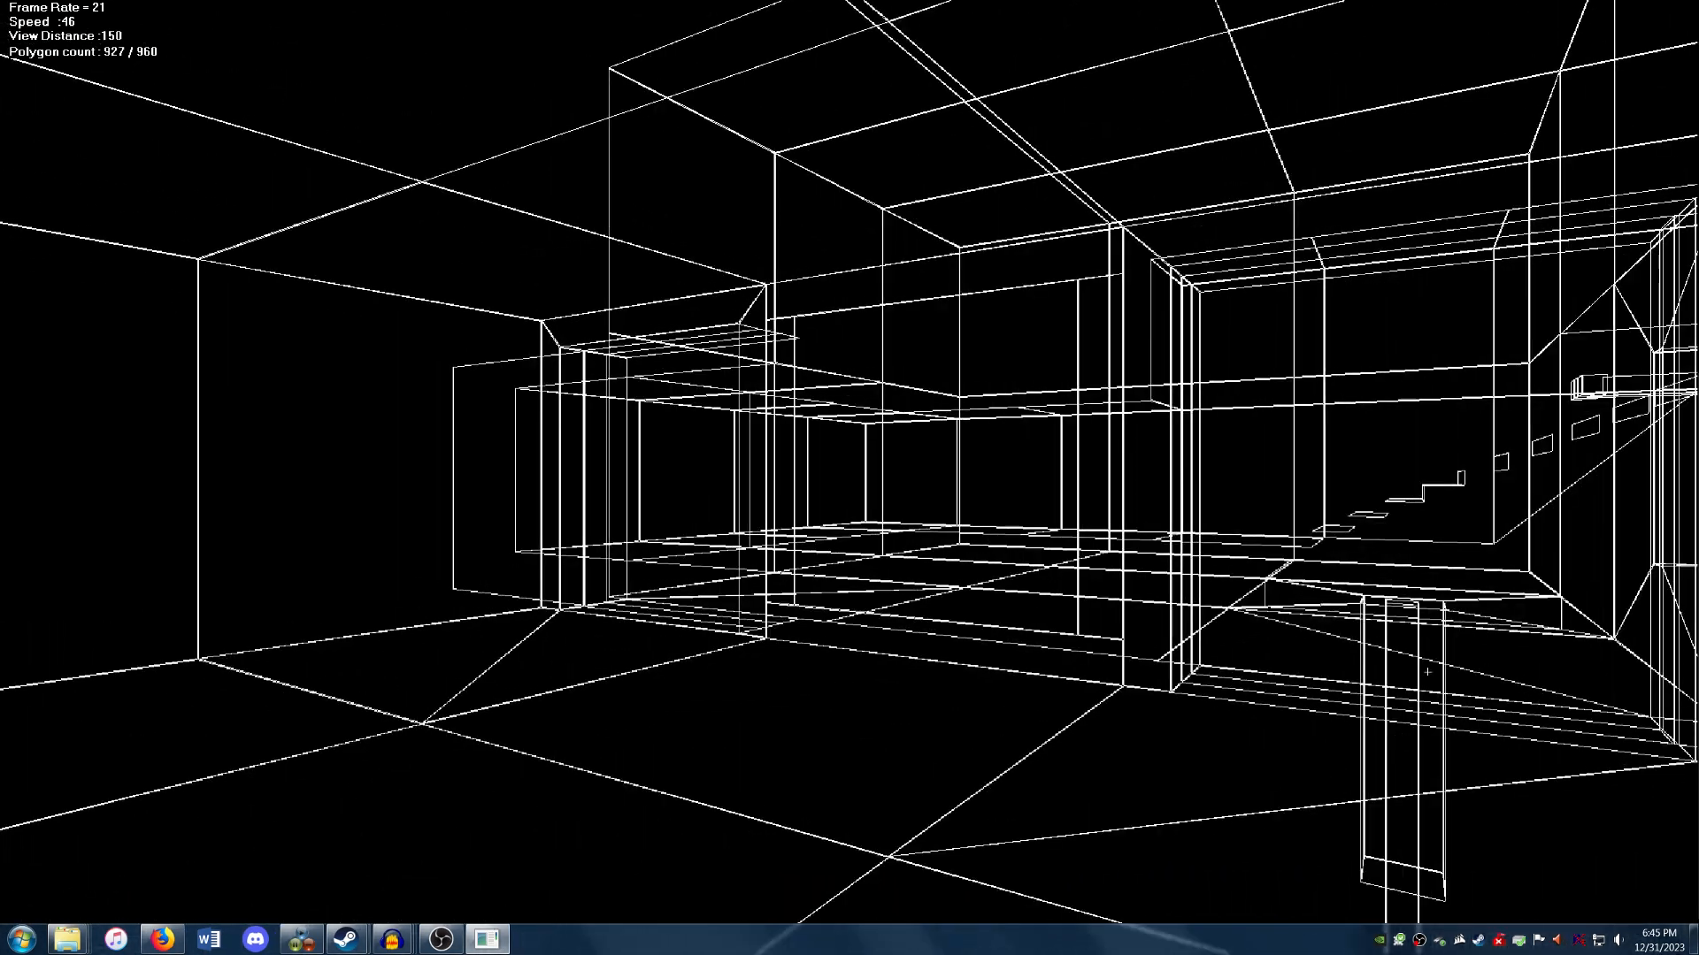
key(Right)
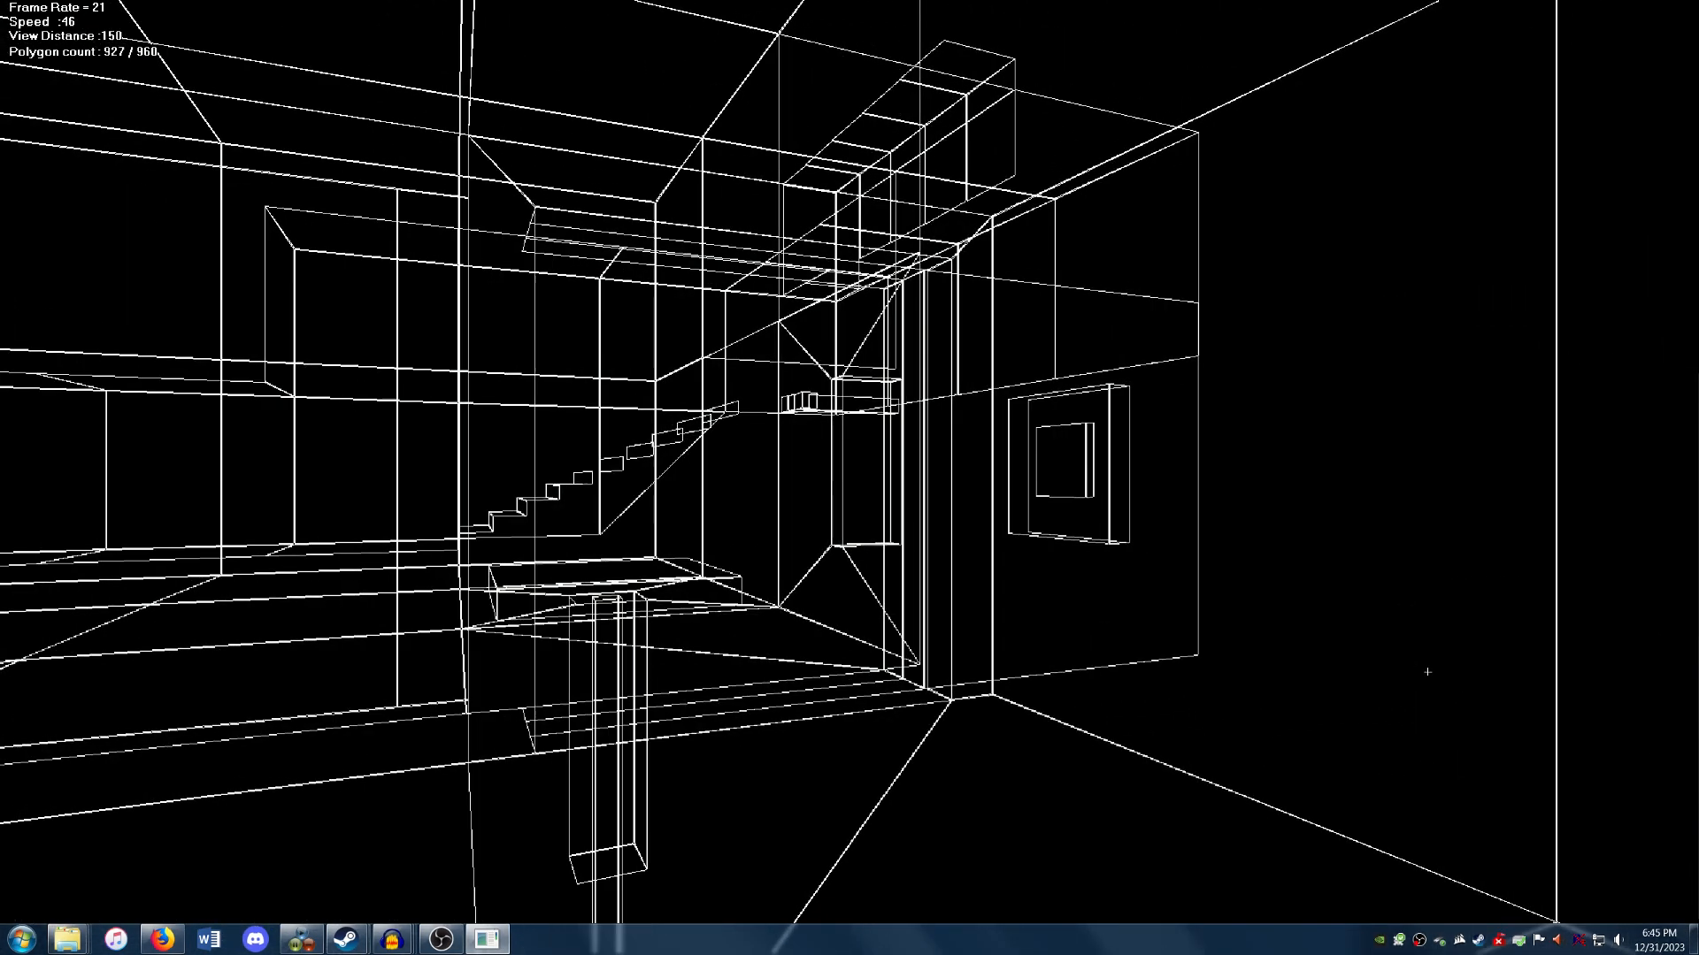
mouse_move(334, 7)
click(53, 7)
click(63, 20)
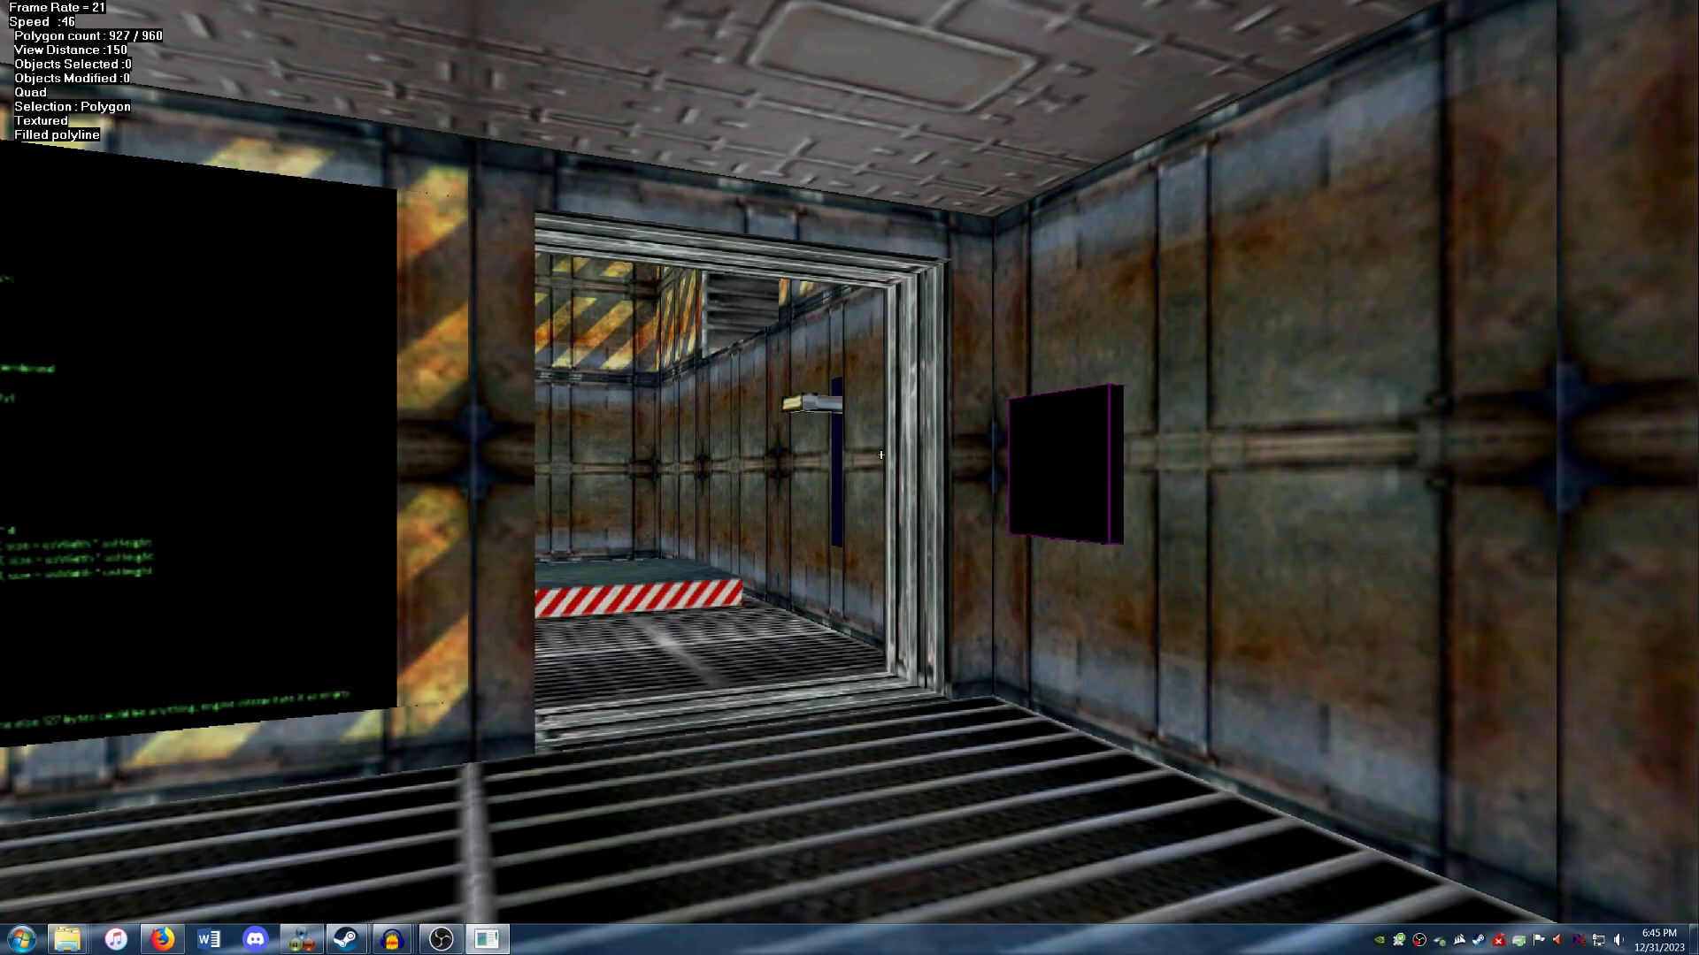
Examine the textured rooms around the doorway, the black wall panel and the striped platform.
key(w)
key(s)
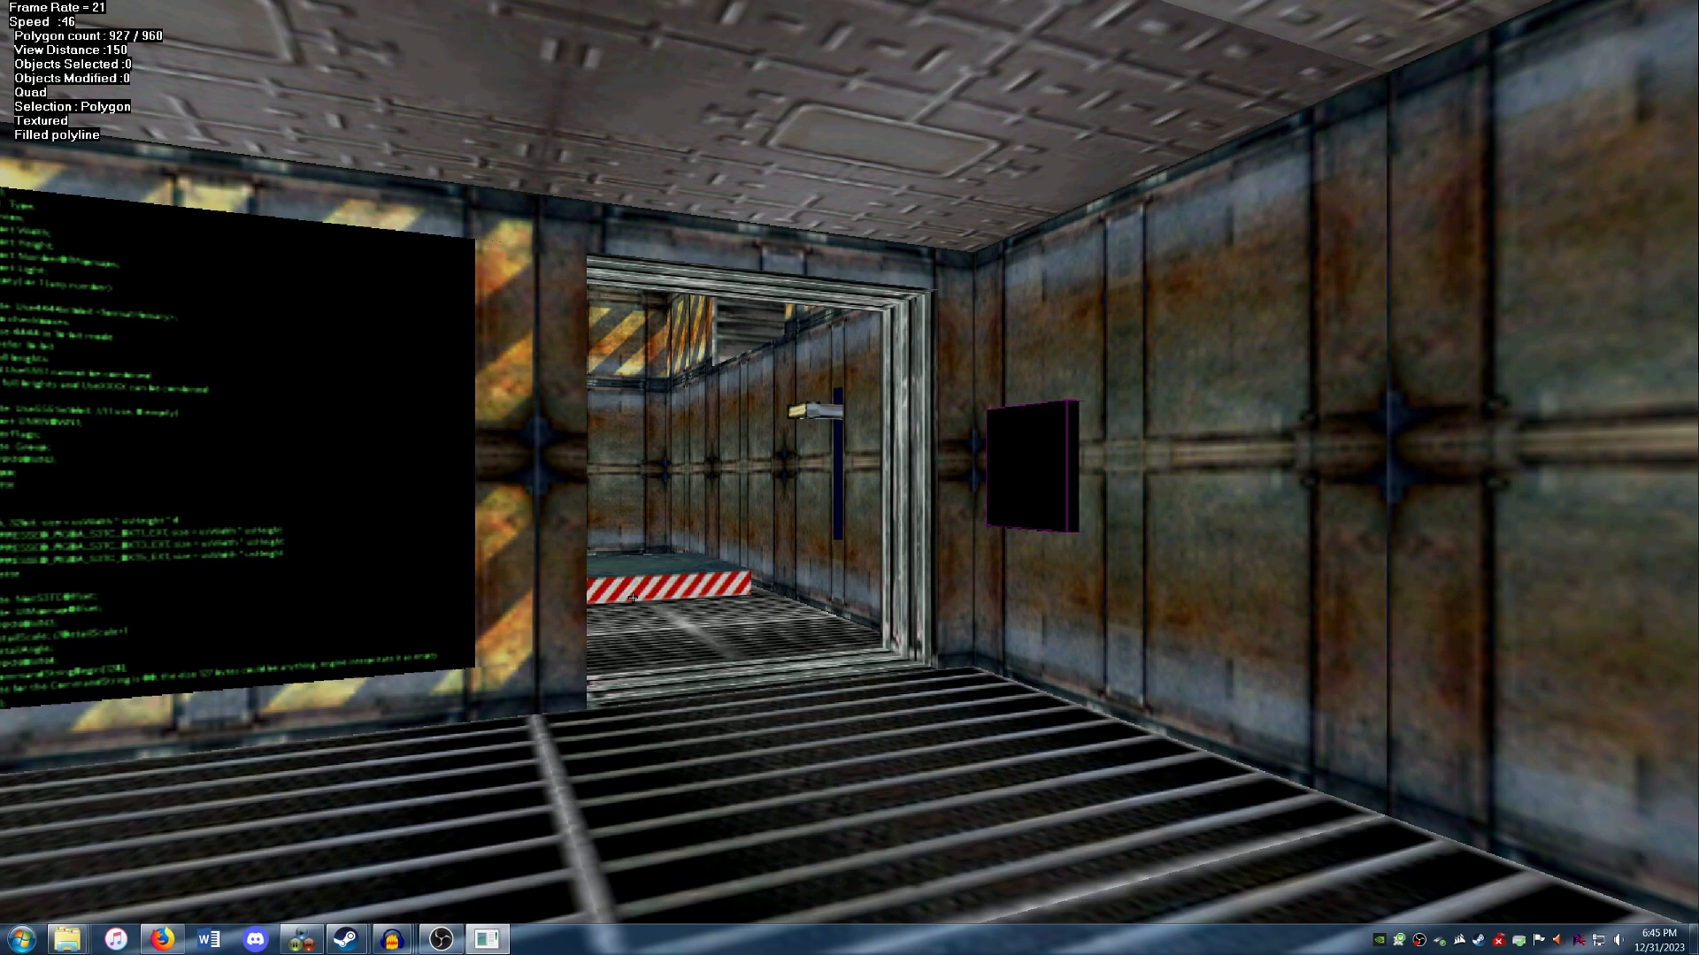
key(w)
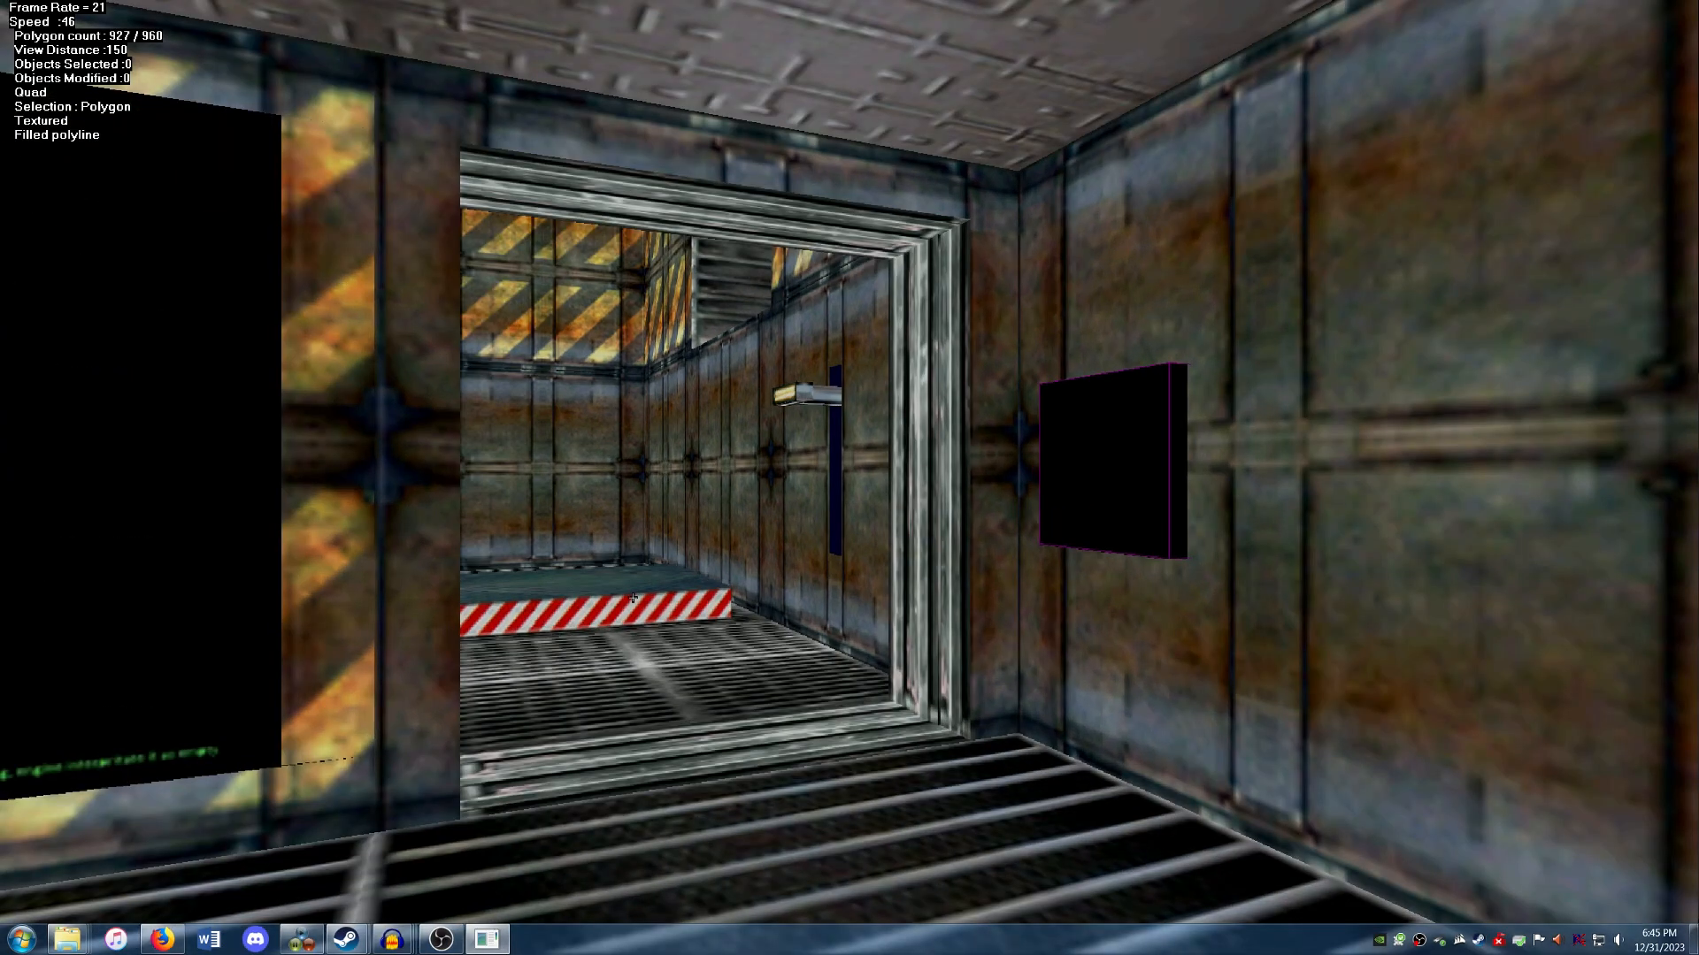
key(a)
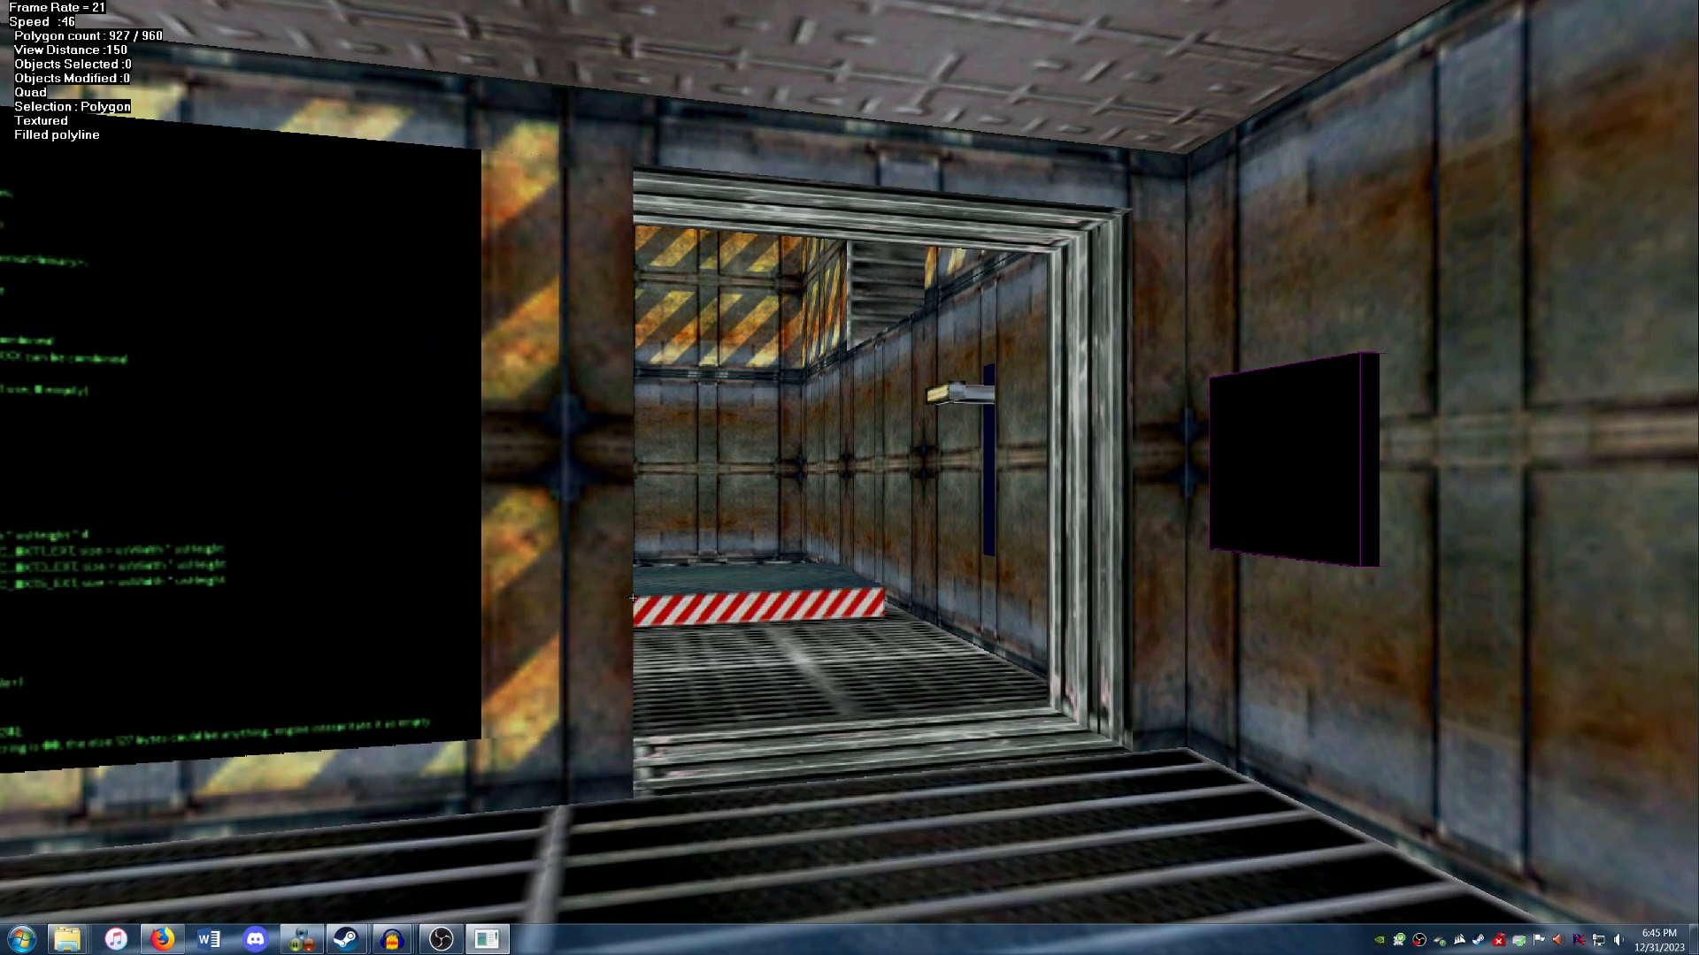
key(d)
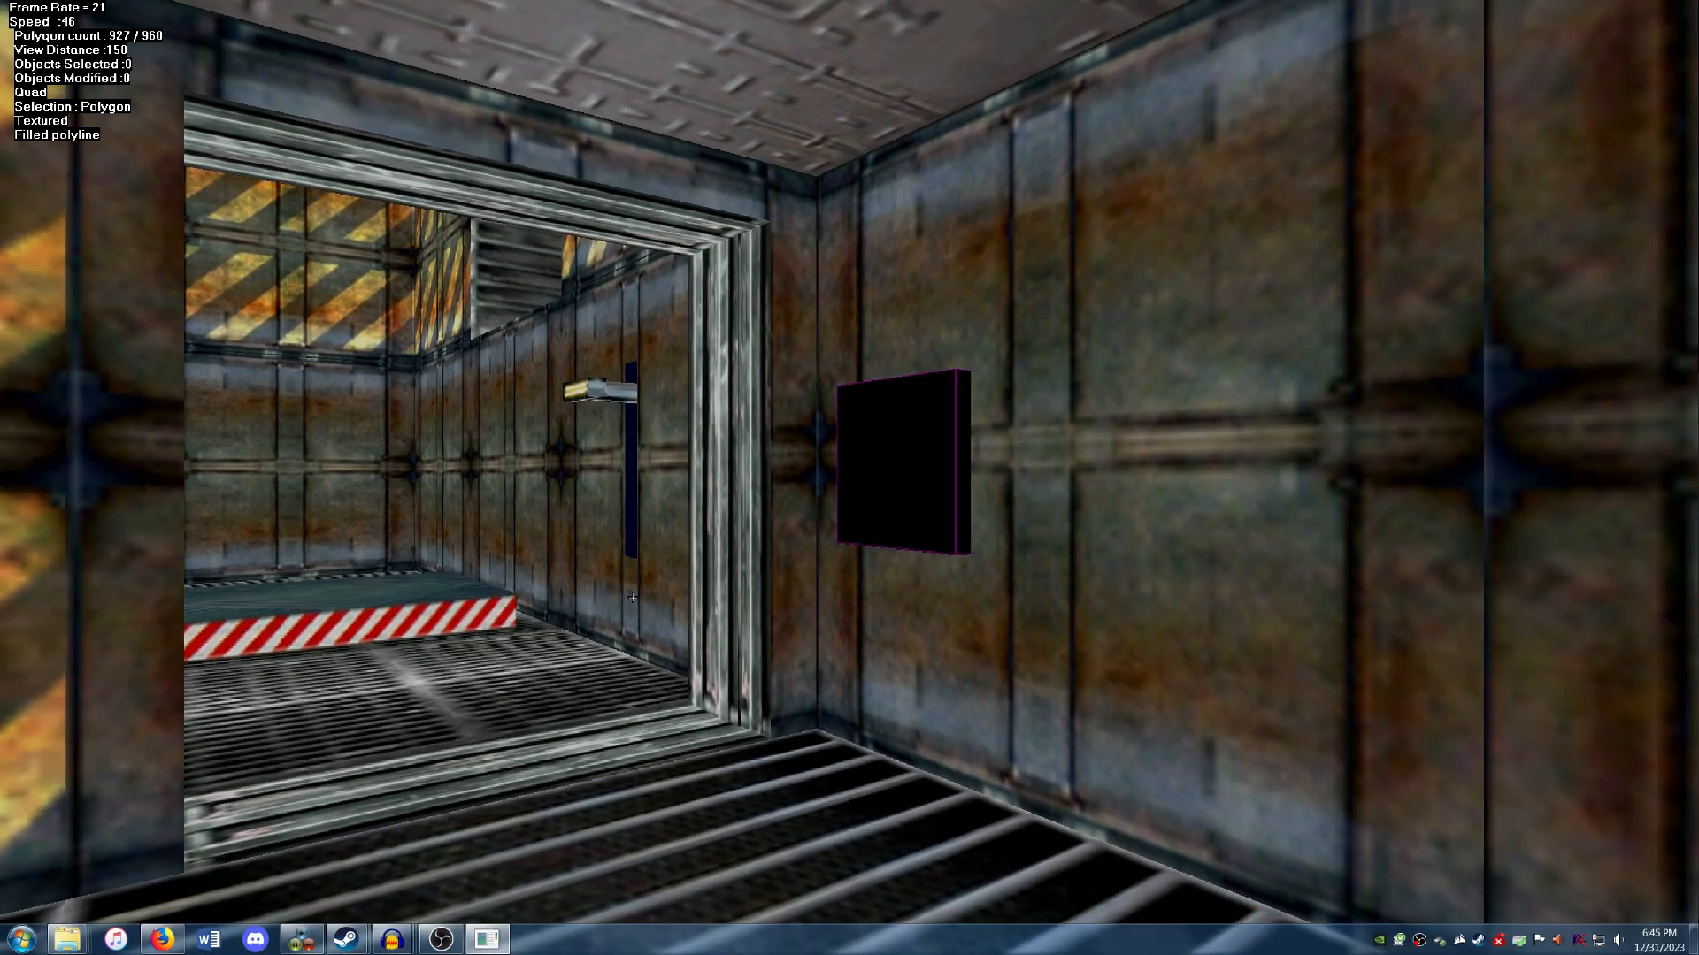
key(s)
key(a)
key(w)
key(d)
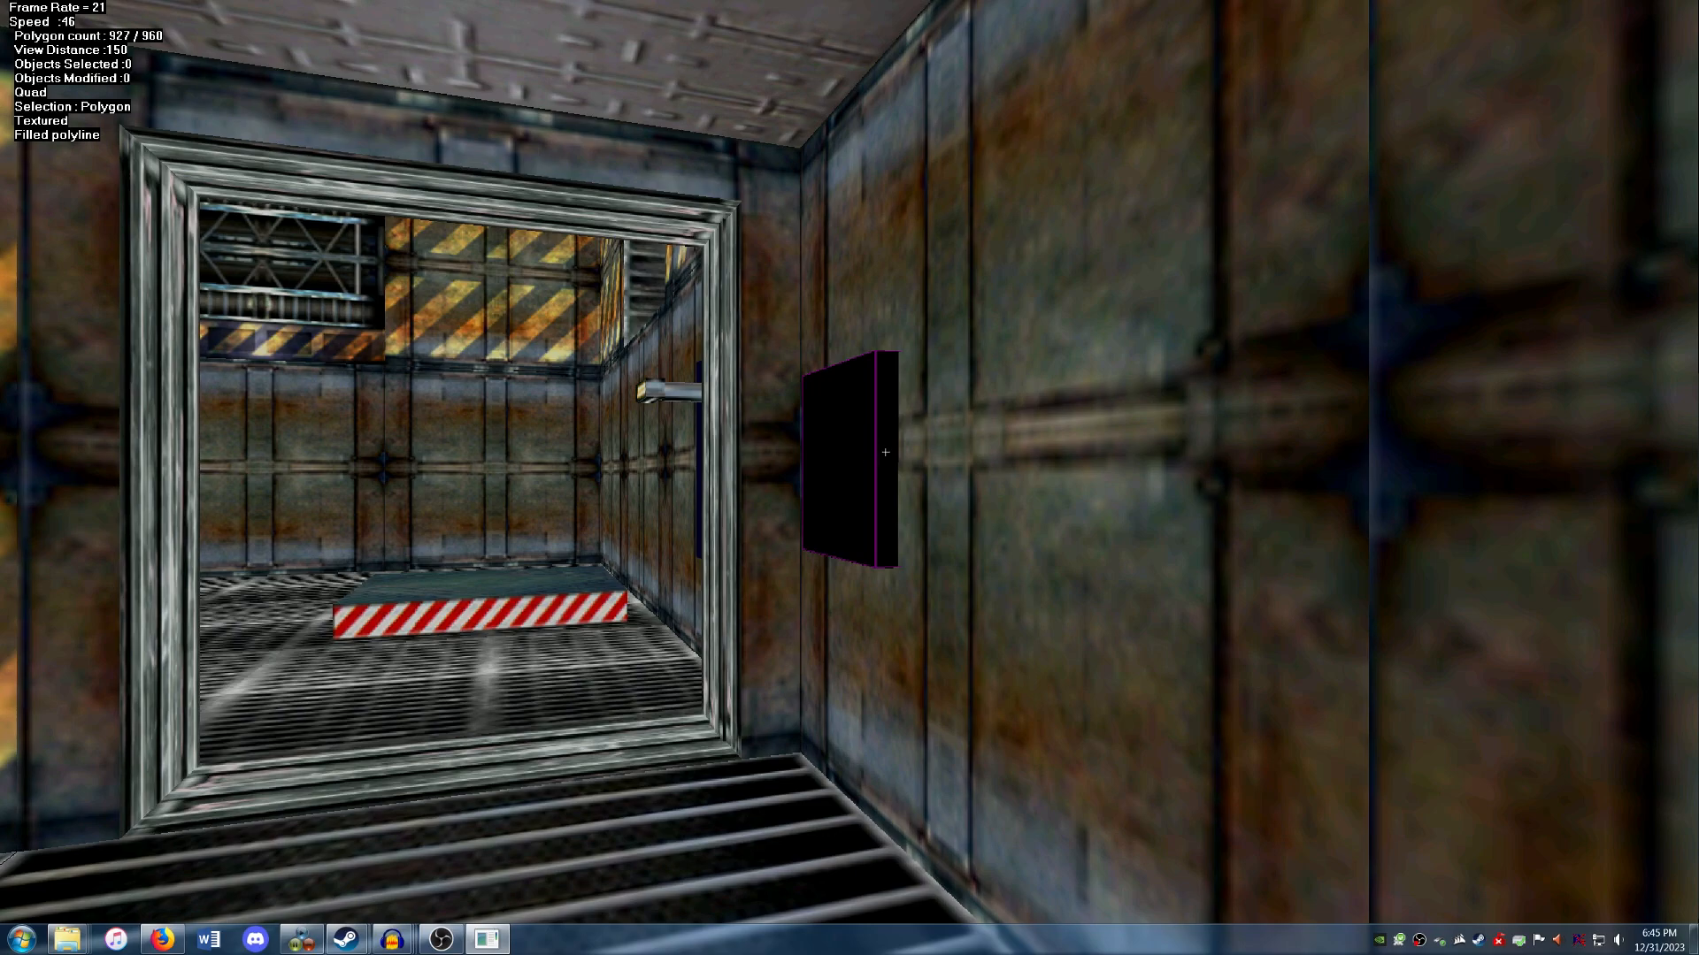
key(a)
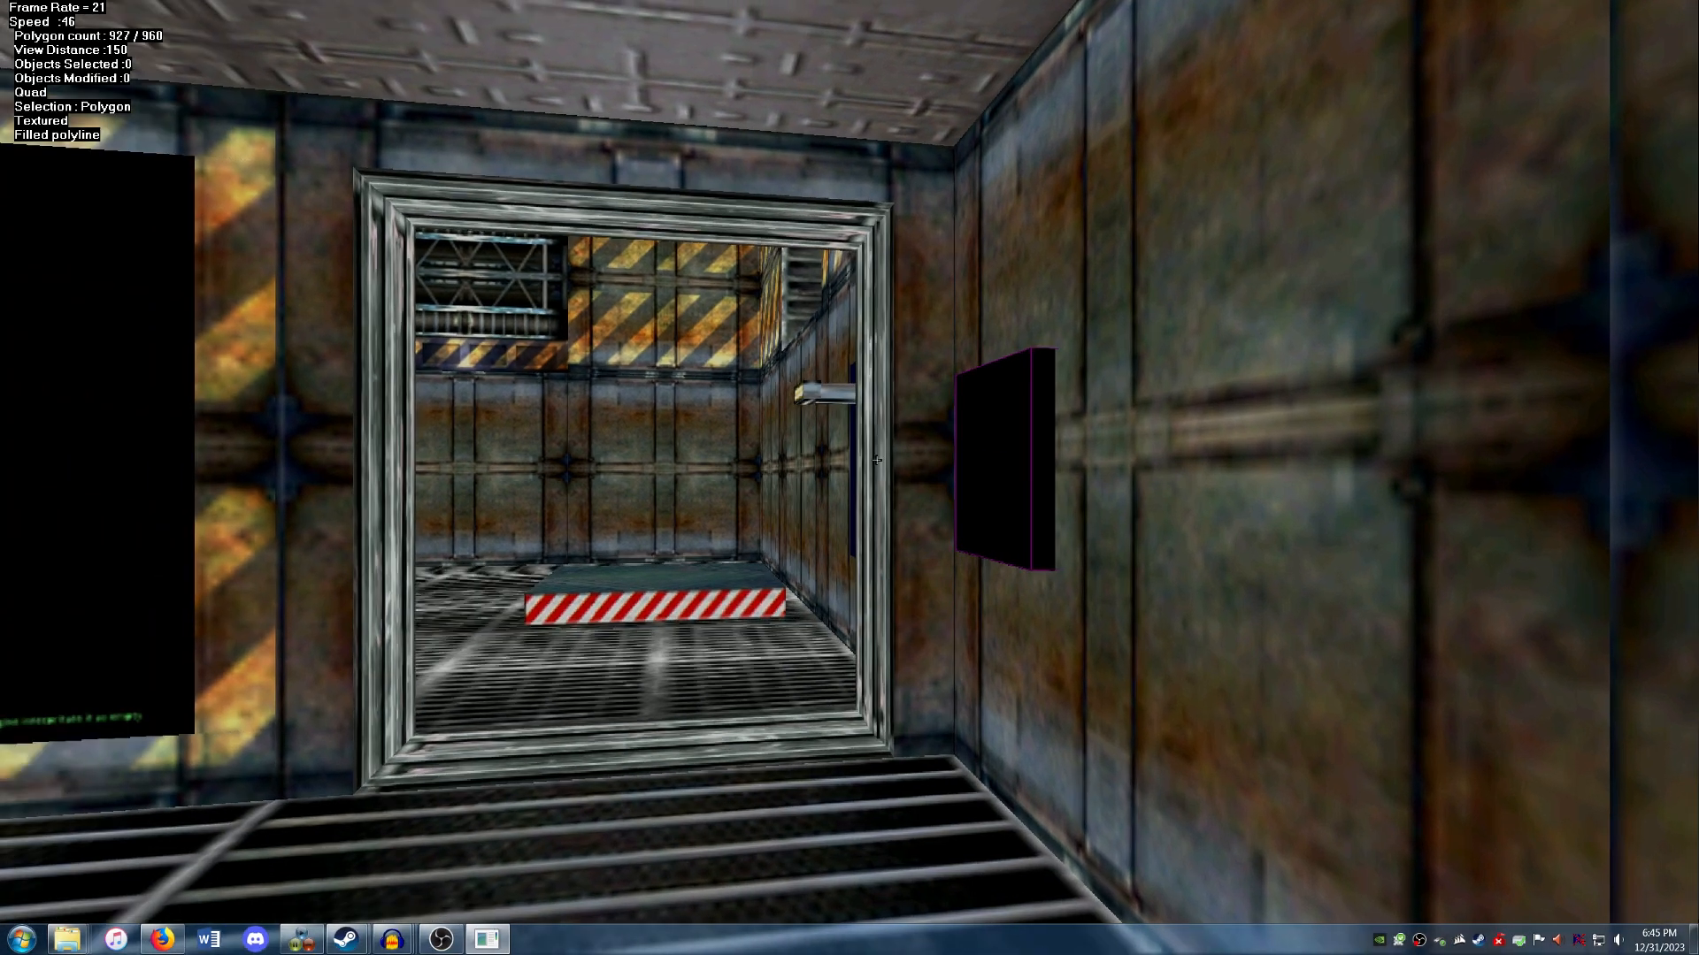
key(a)
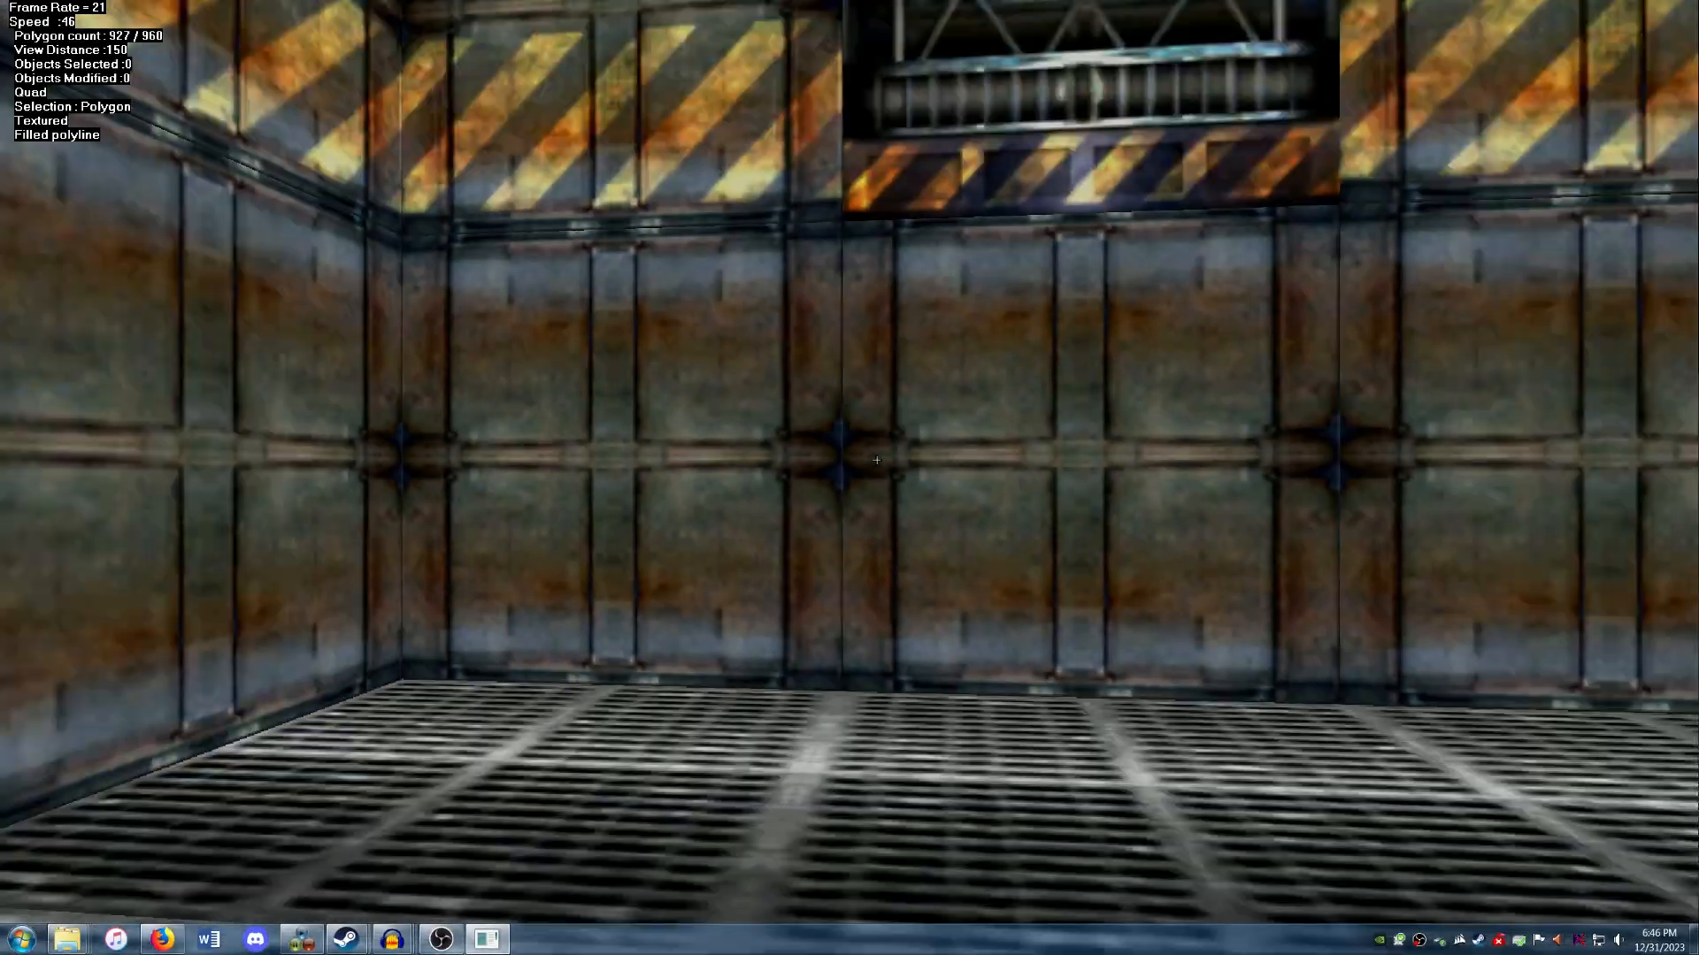
Leave Texture Map mode and switch the editor to Object Placement mode.
key(s)
key(Escape)
click(18, 7)
click(40, 75)
click(53, 7)
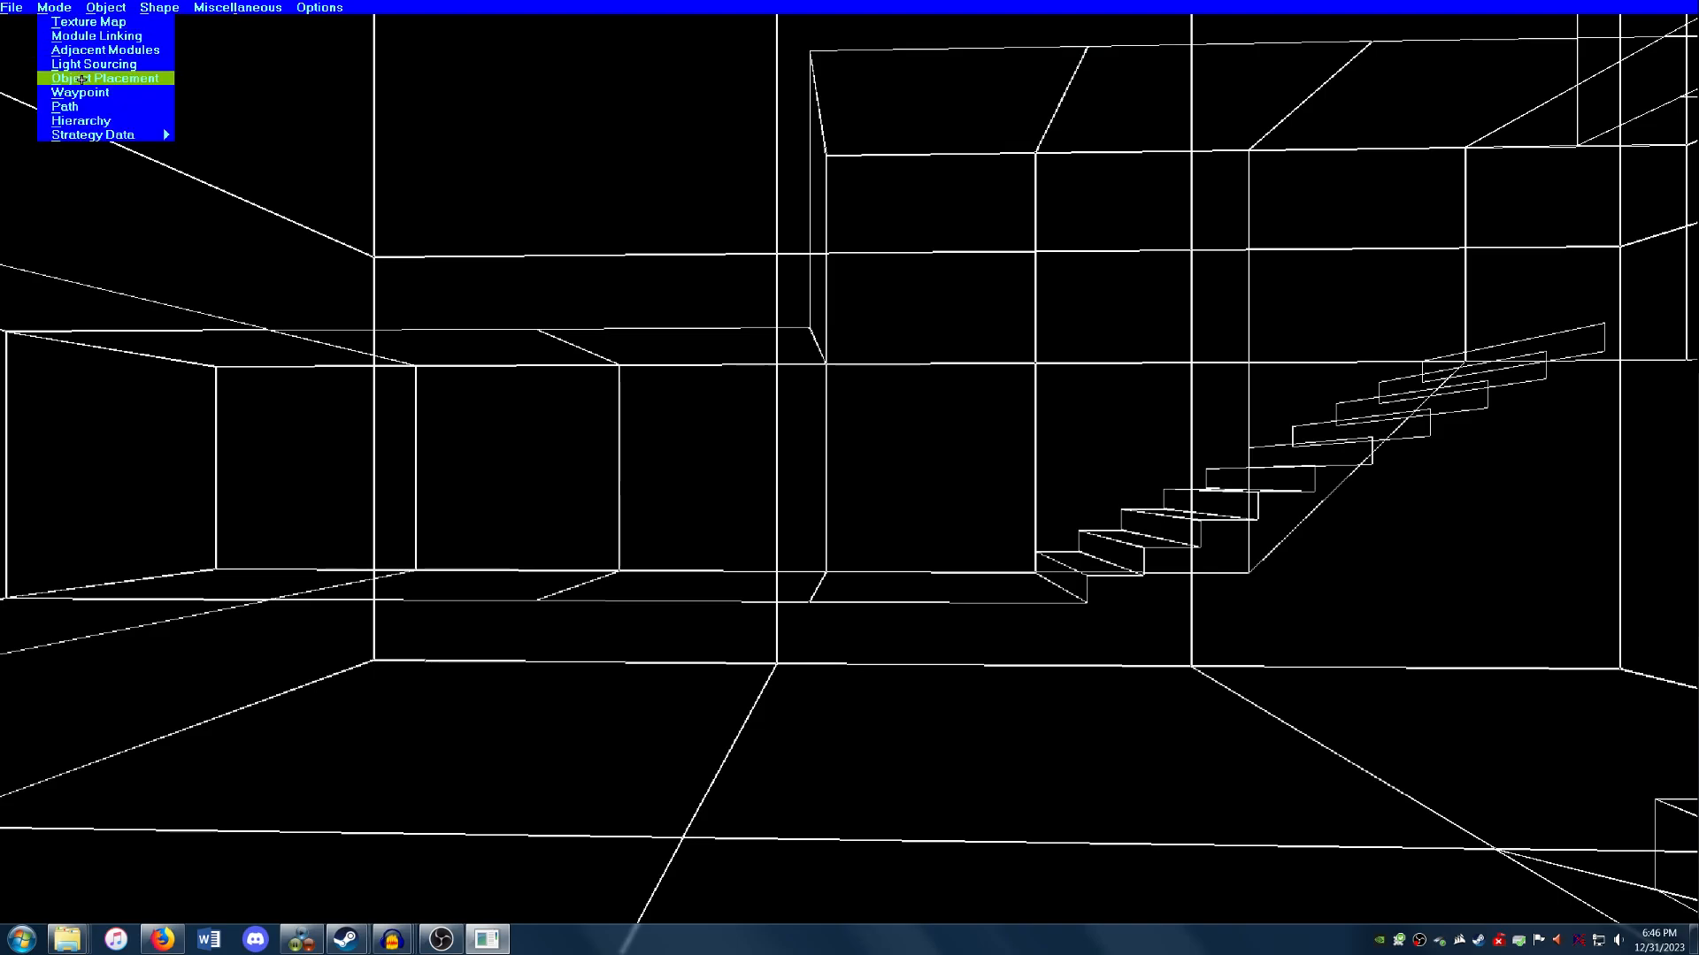
click(83, 79)
Go to the pass1 object lying on the grated floor and rescale it to 2.0.
key(w)
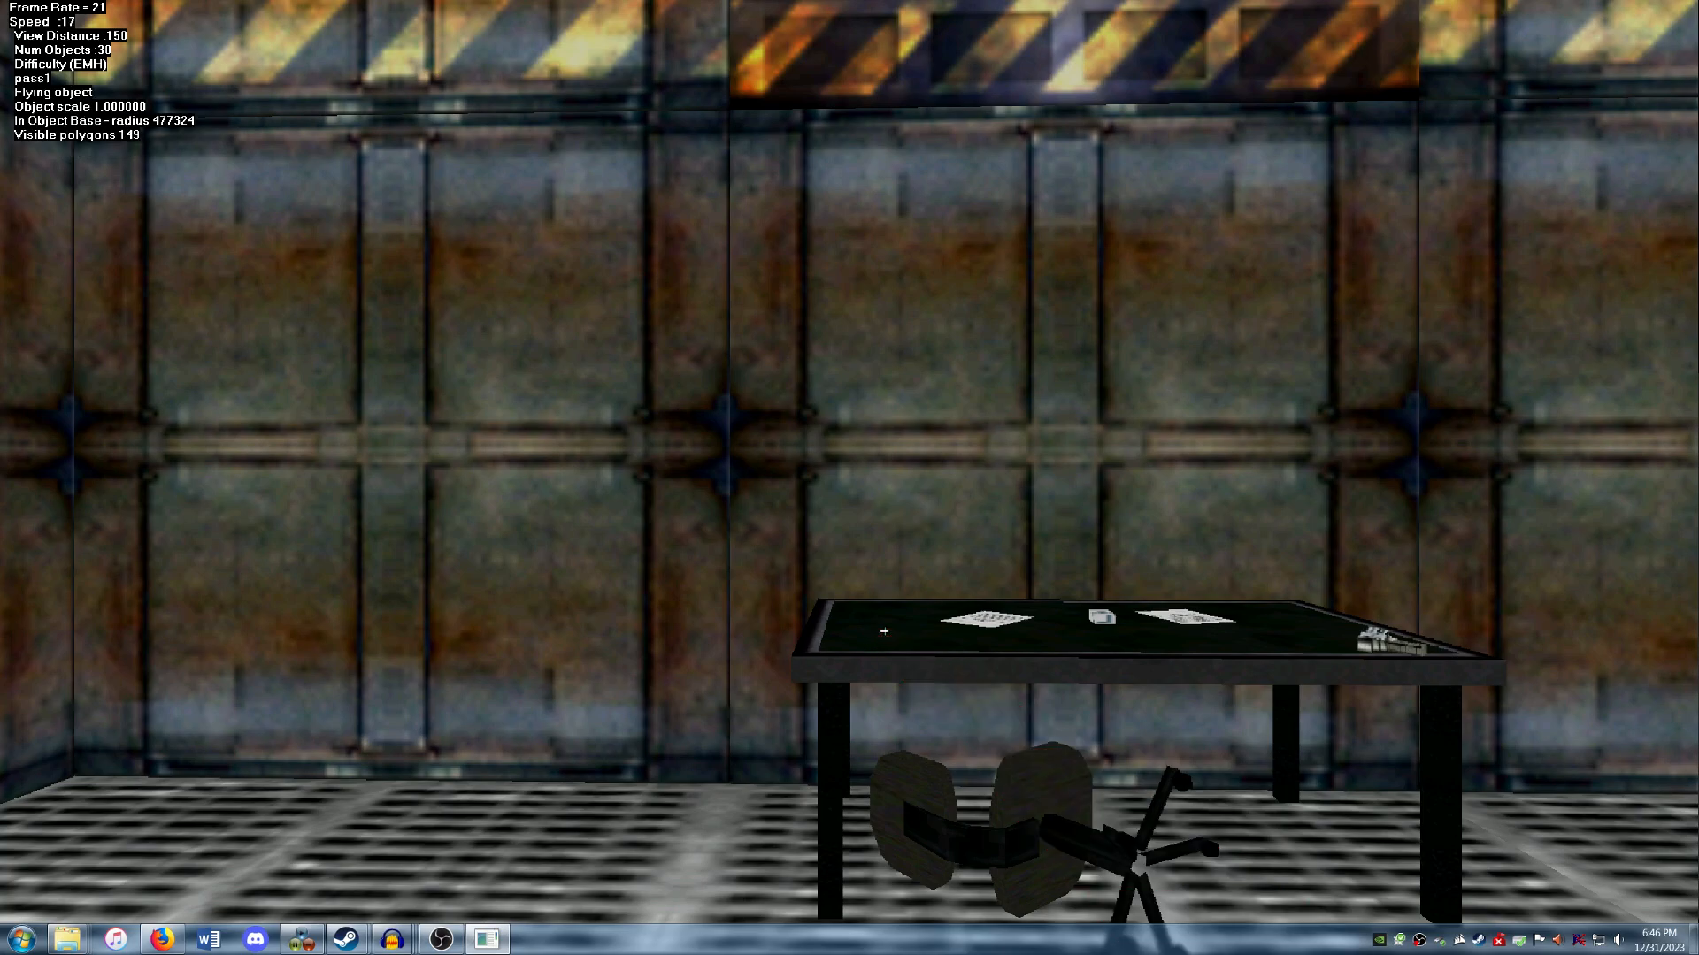
key(s)
key(w)
key(d)
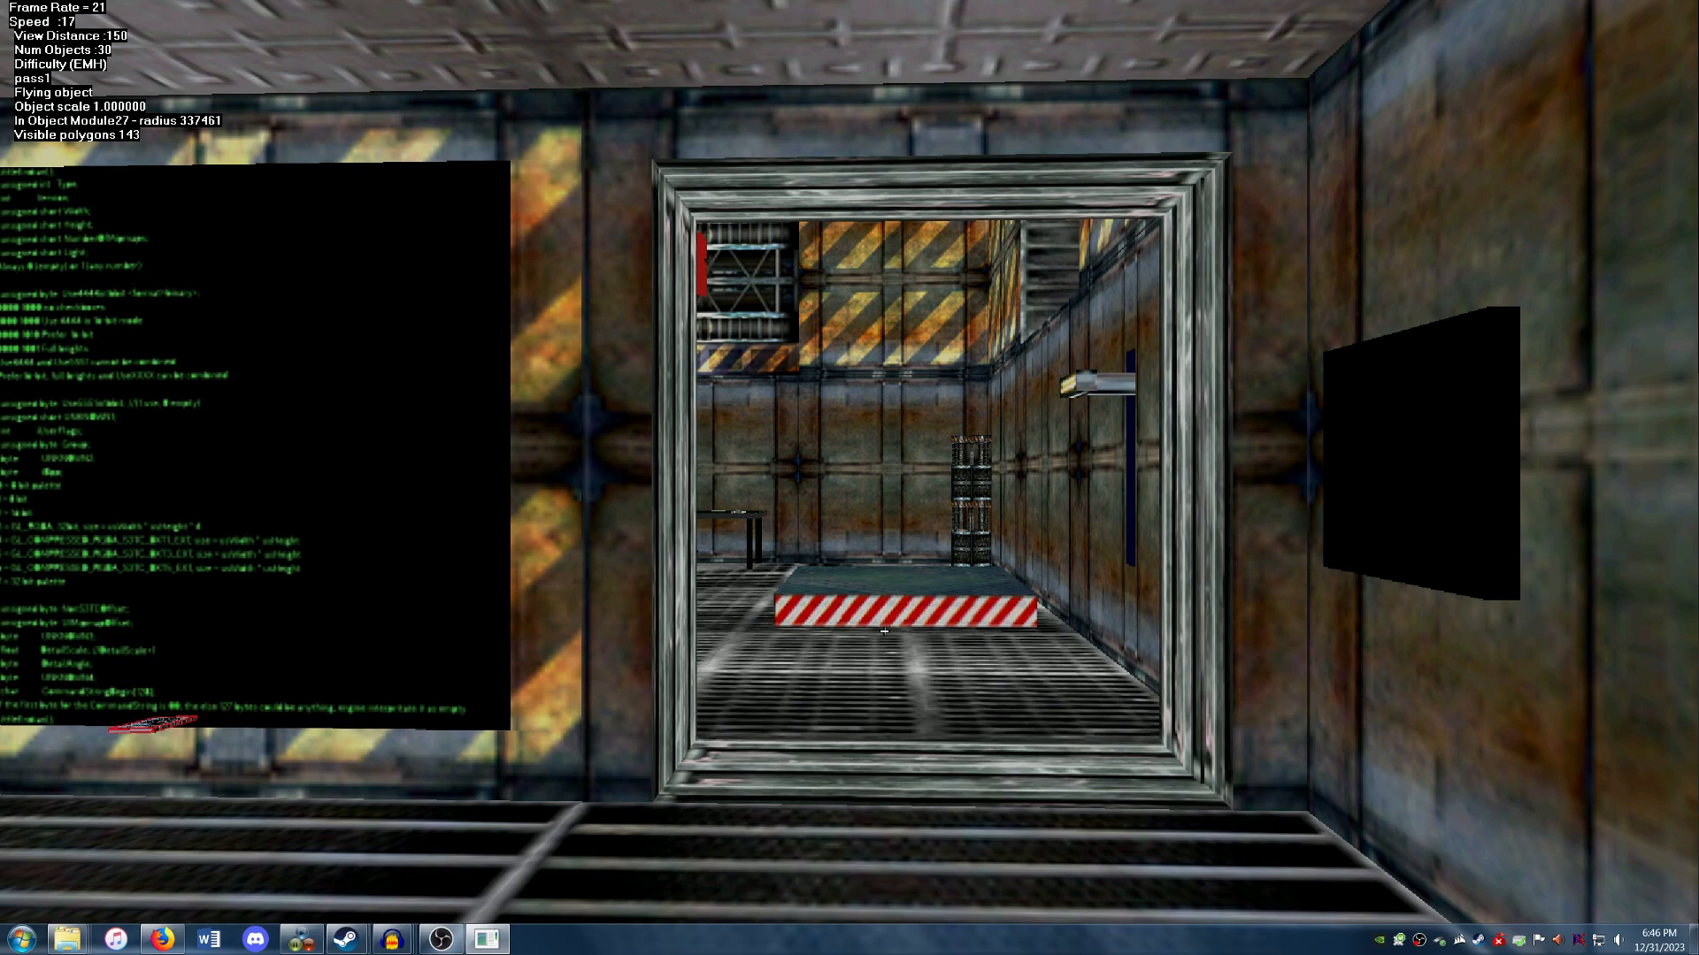
key(Left)
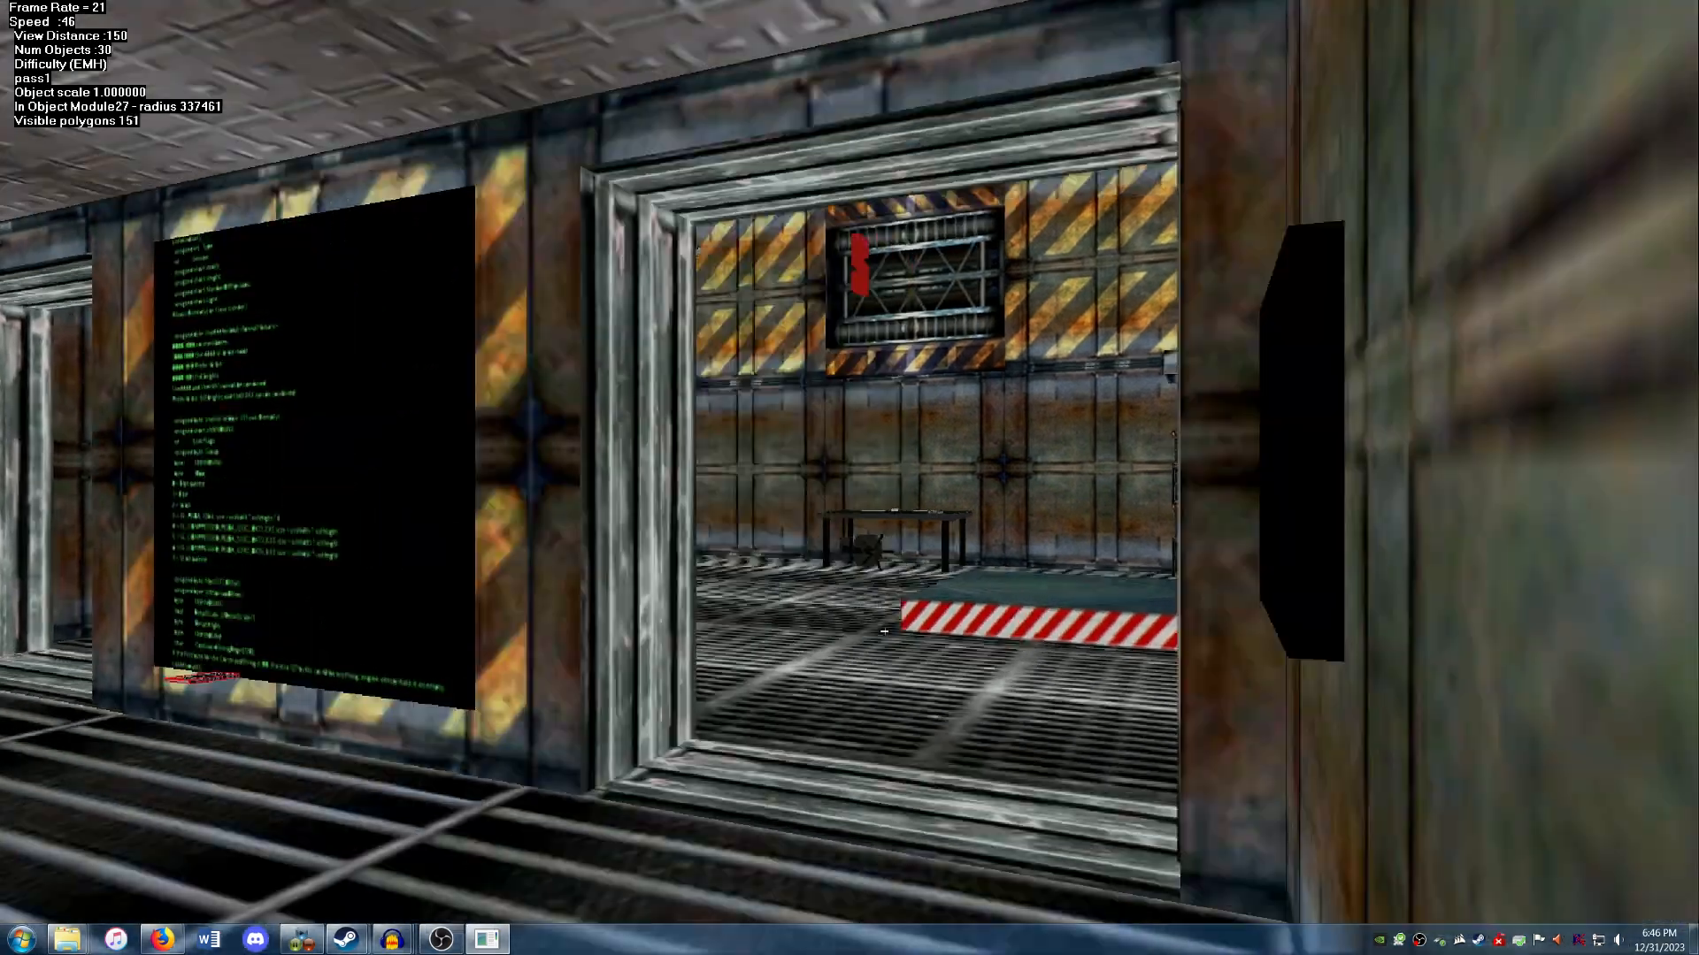
key(Left)
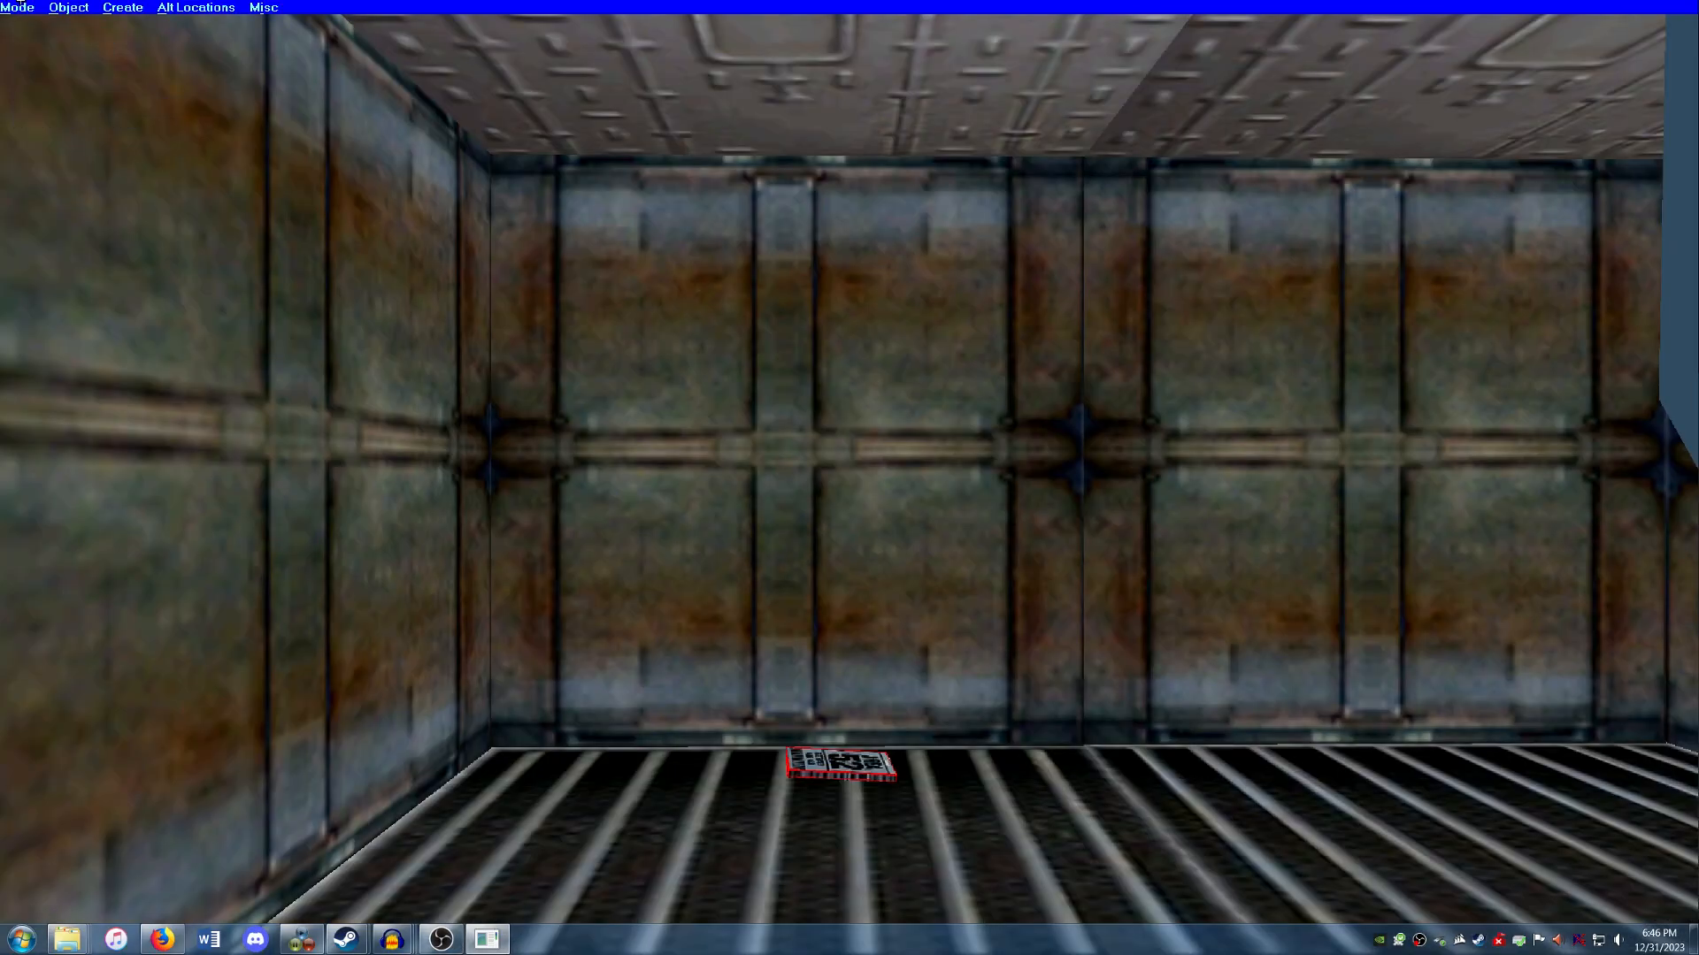
click(71, 7)
click(58, 61)
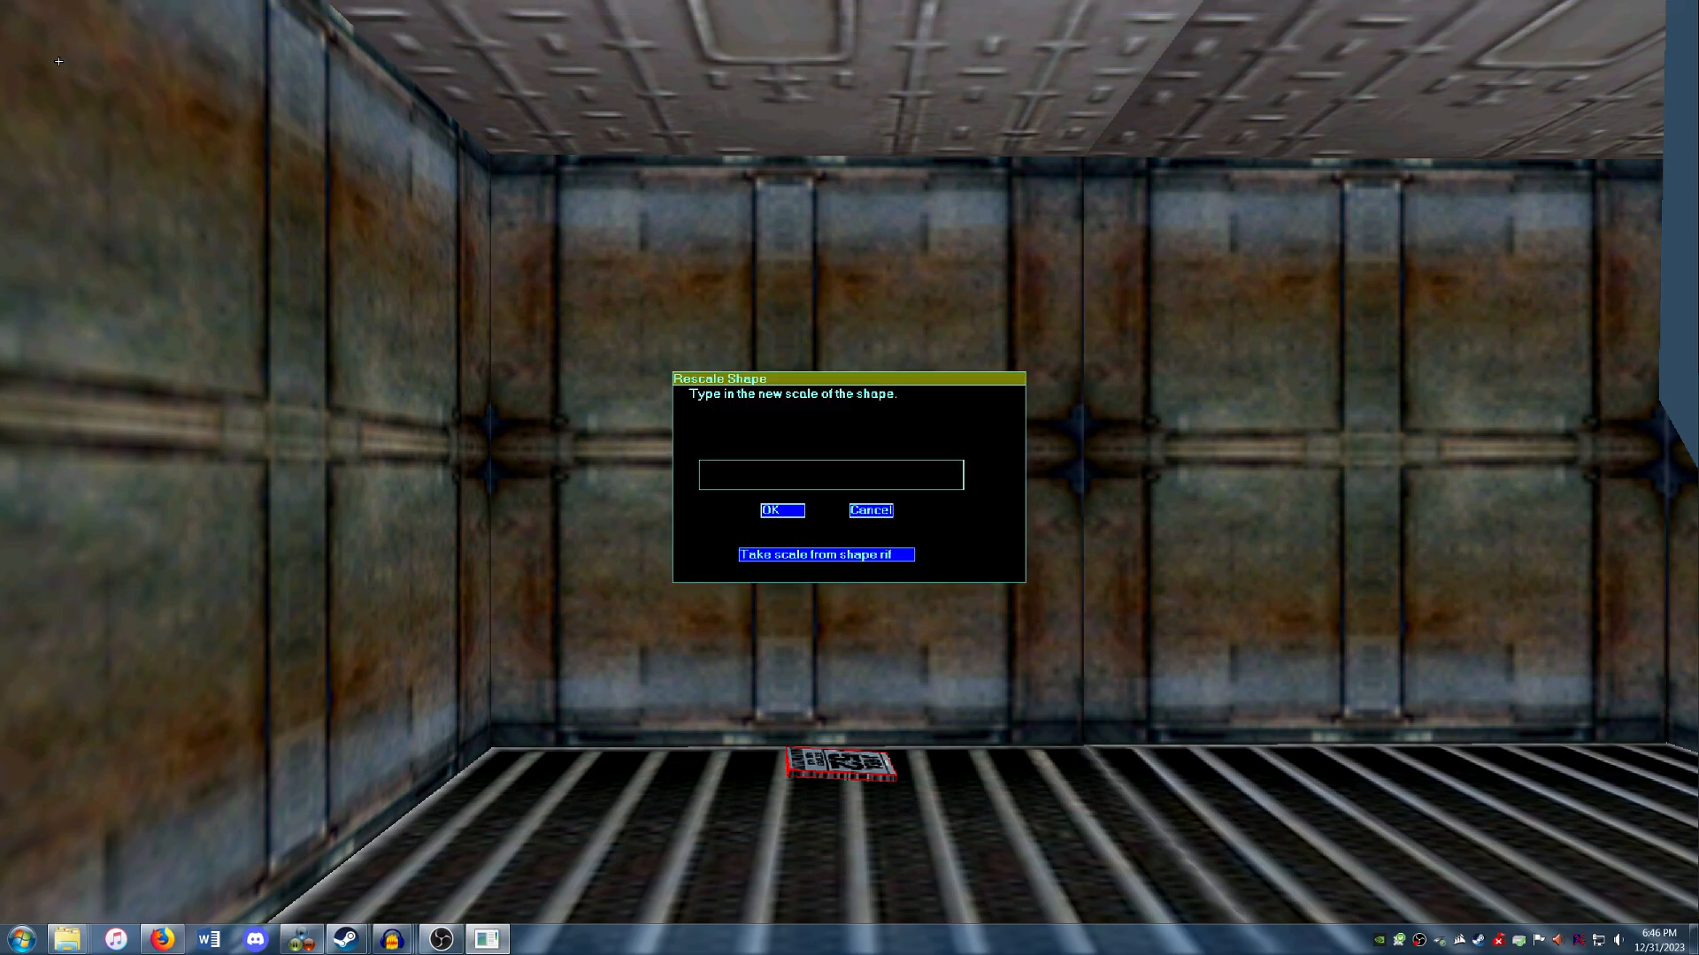
text(2.0)
key(Return)
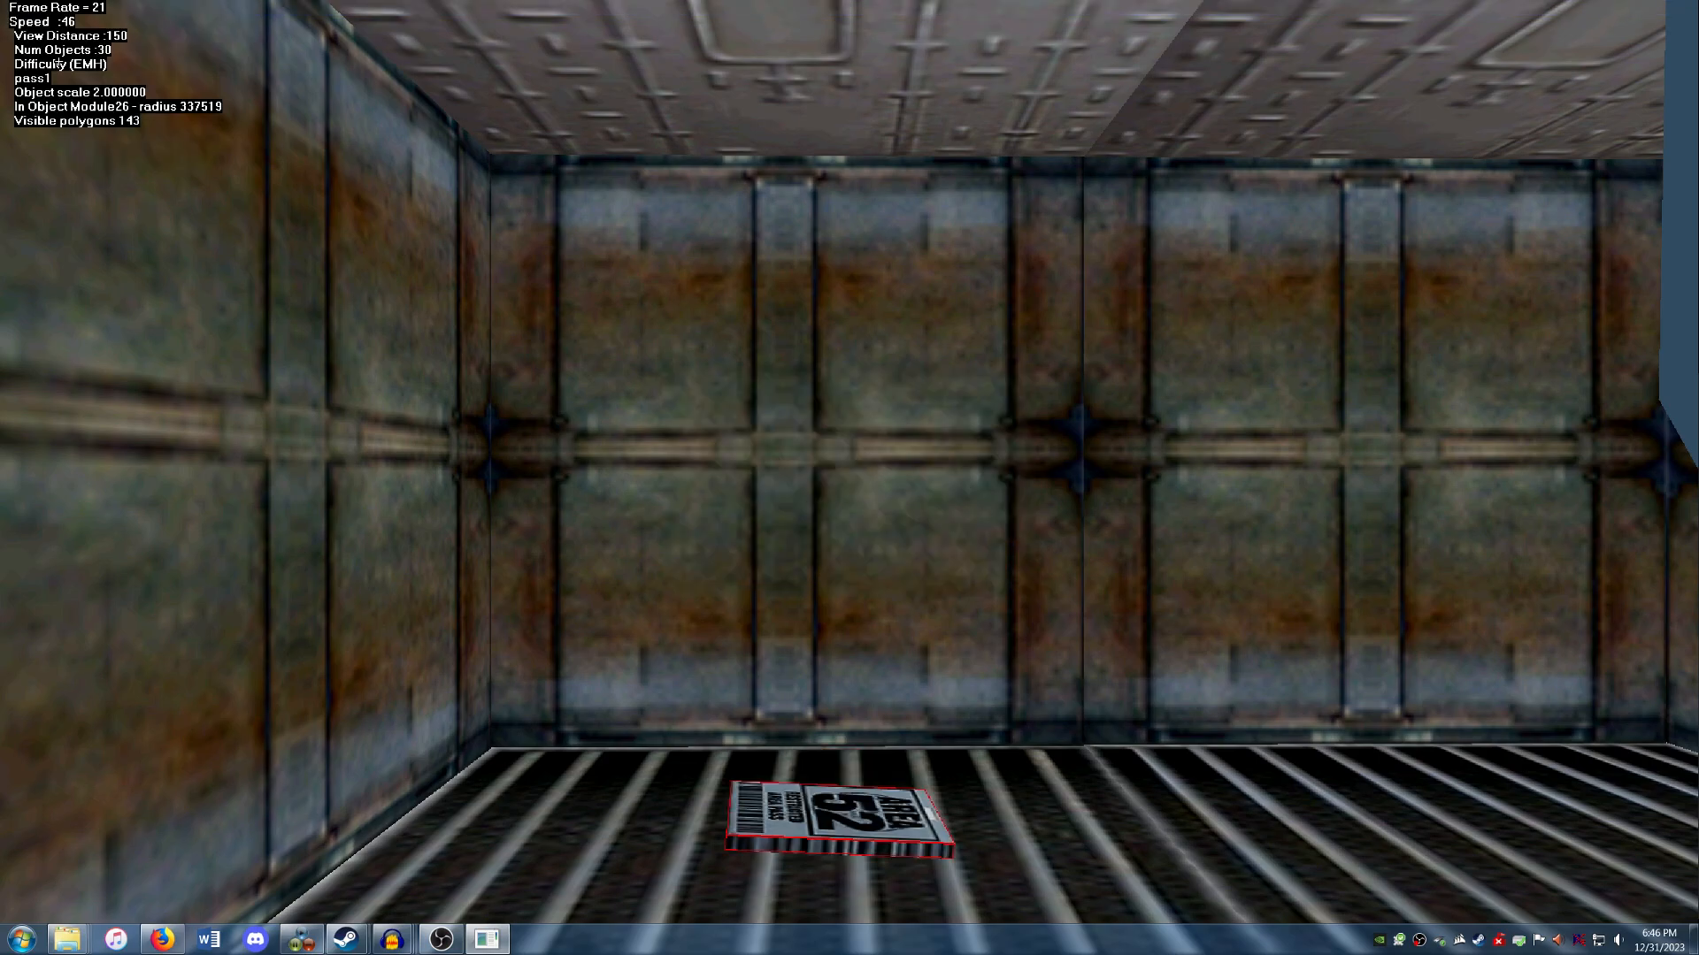
Fly the pass1 object at speed 1 and reposition it on the grated floor with collision enabled.
key(f)
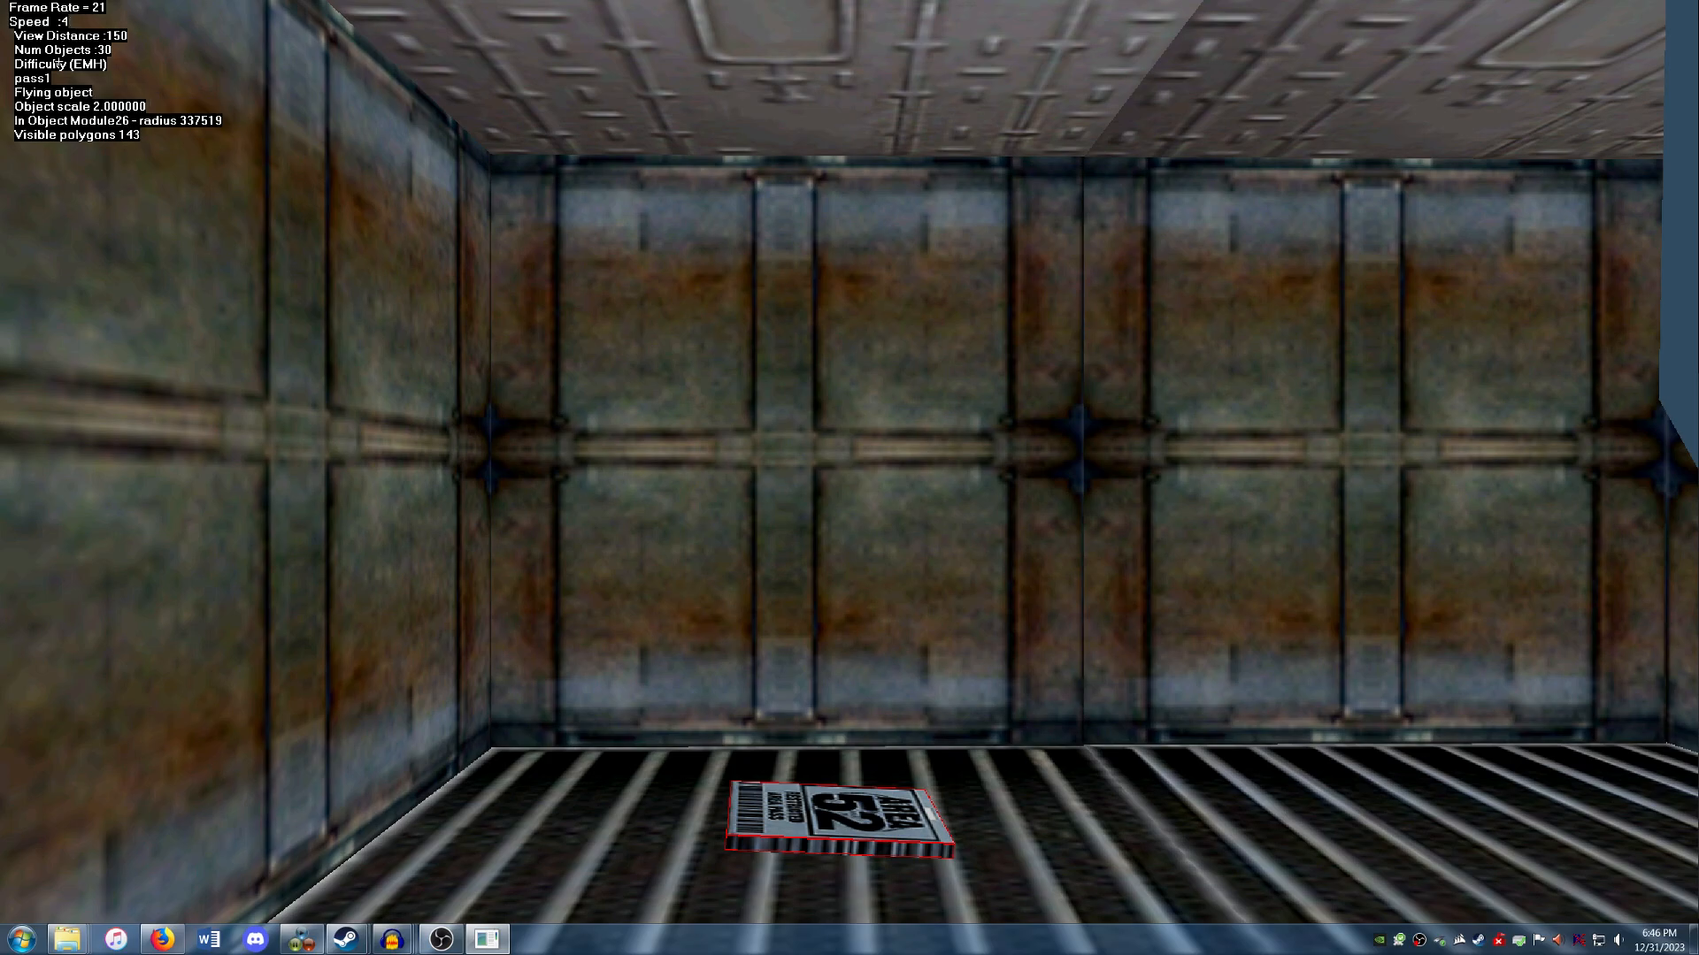
key(1)
key(Down)
key(Up)
key(Down)
key(Up)
key(Left)
key(Right)
key(Right)
key(Left)
key(Right)
key(Right)
key(Down)
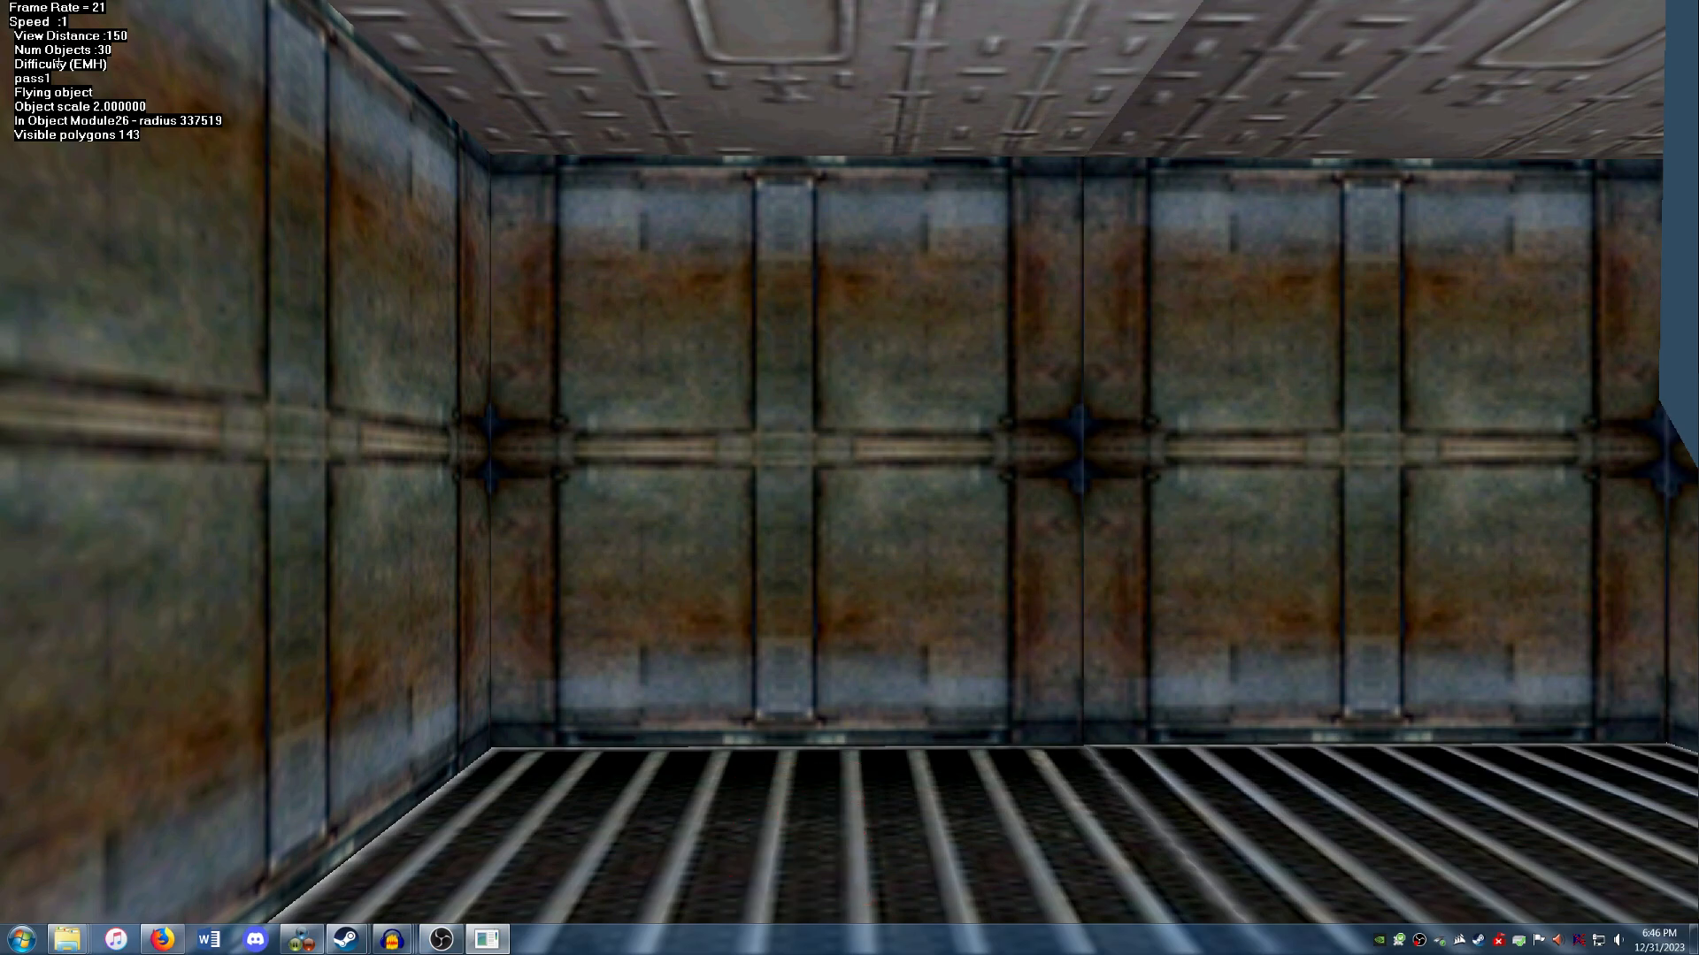
key(Up)
key(Down)
key(Up)
key(Up)
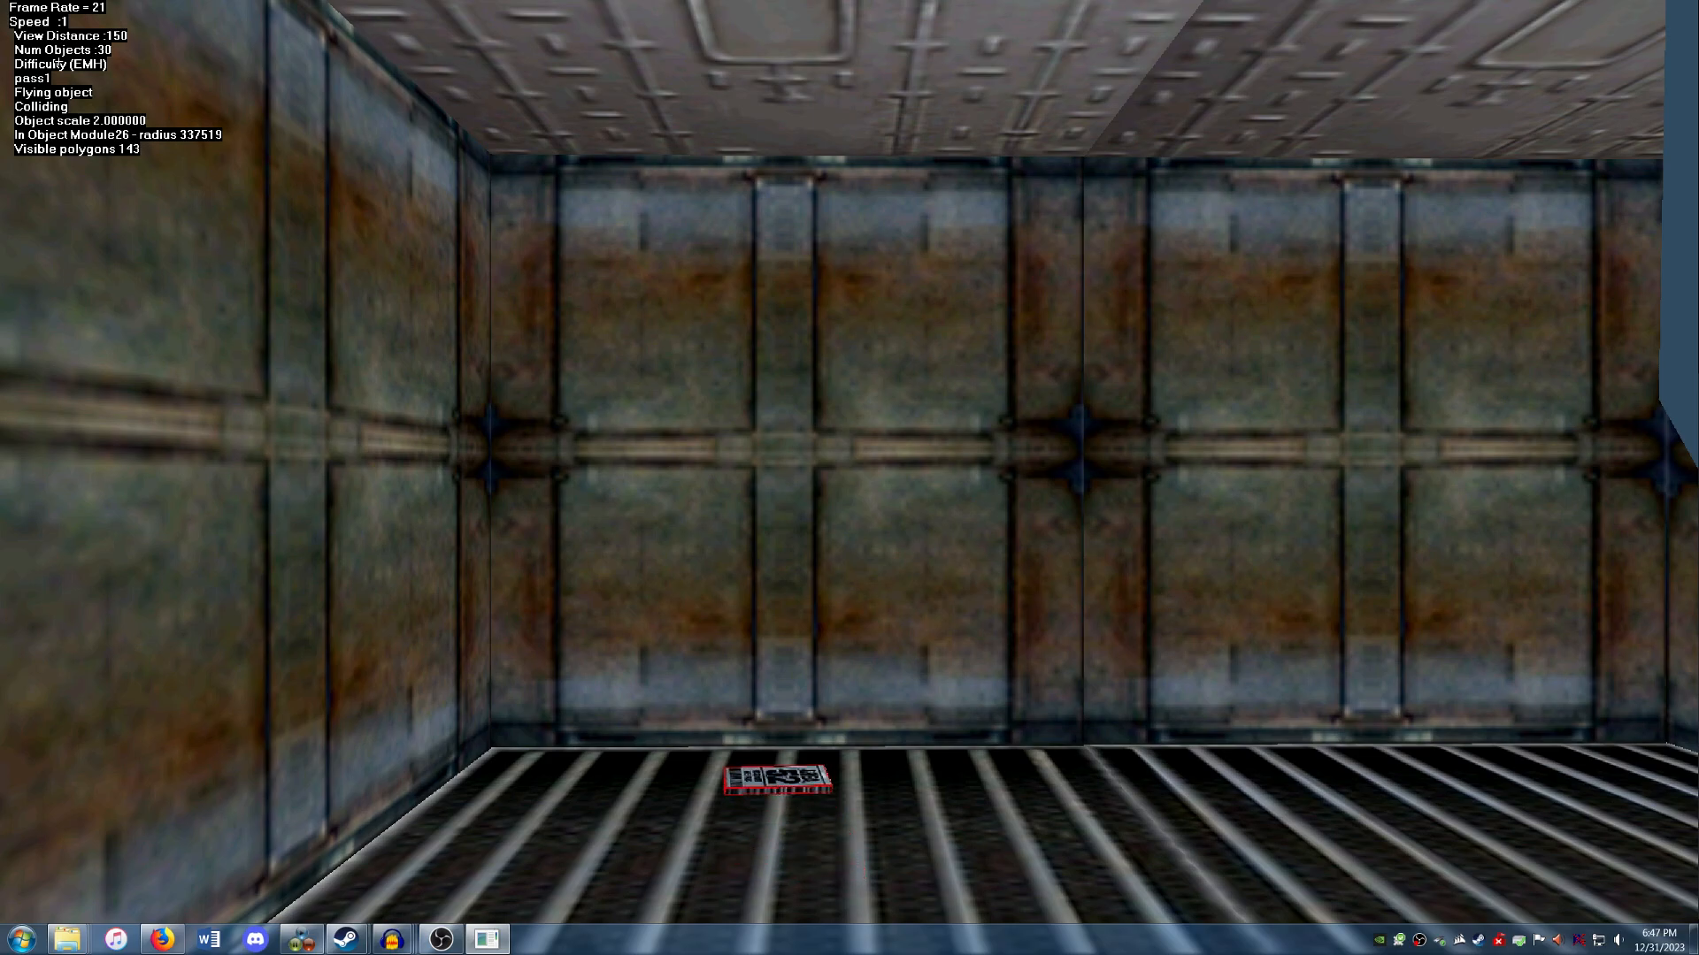
Rotate the pass1 object on the floor and slide it over to the room's corner.
key(Left)
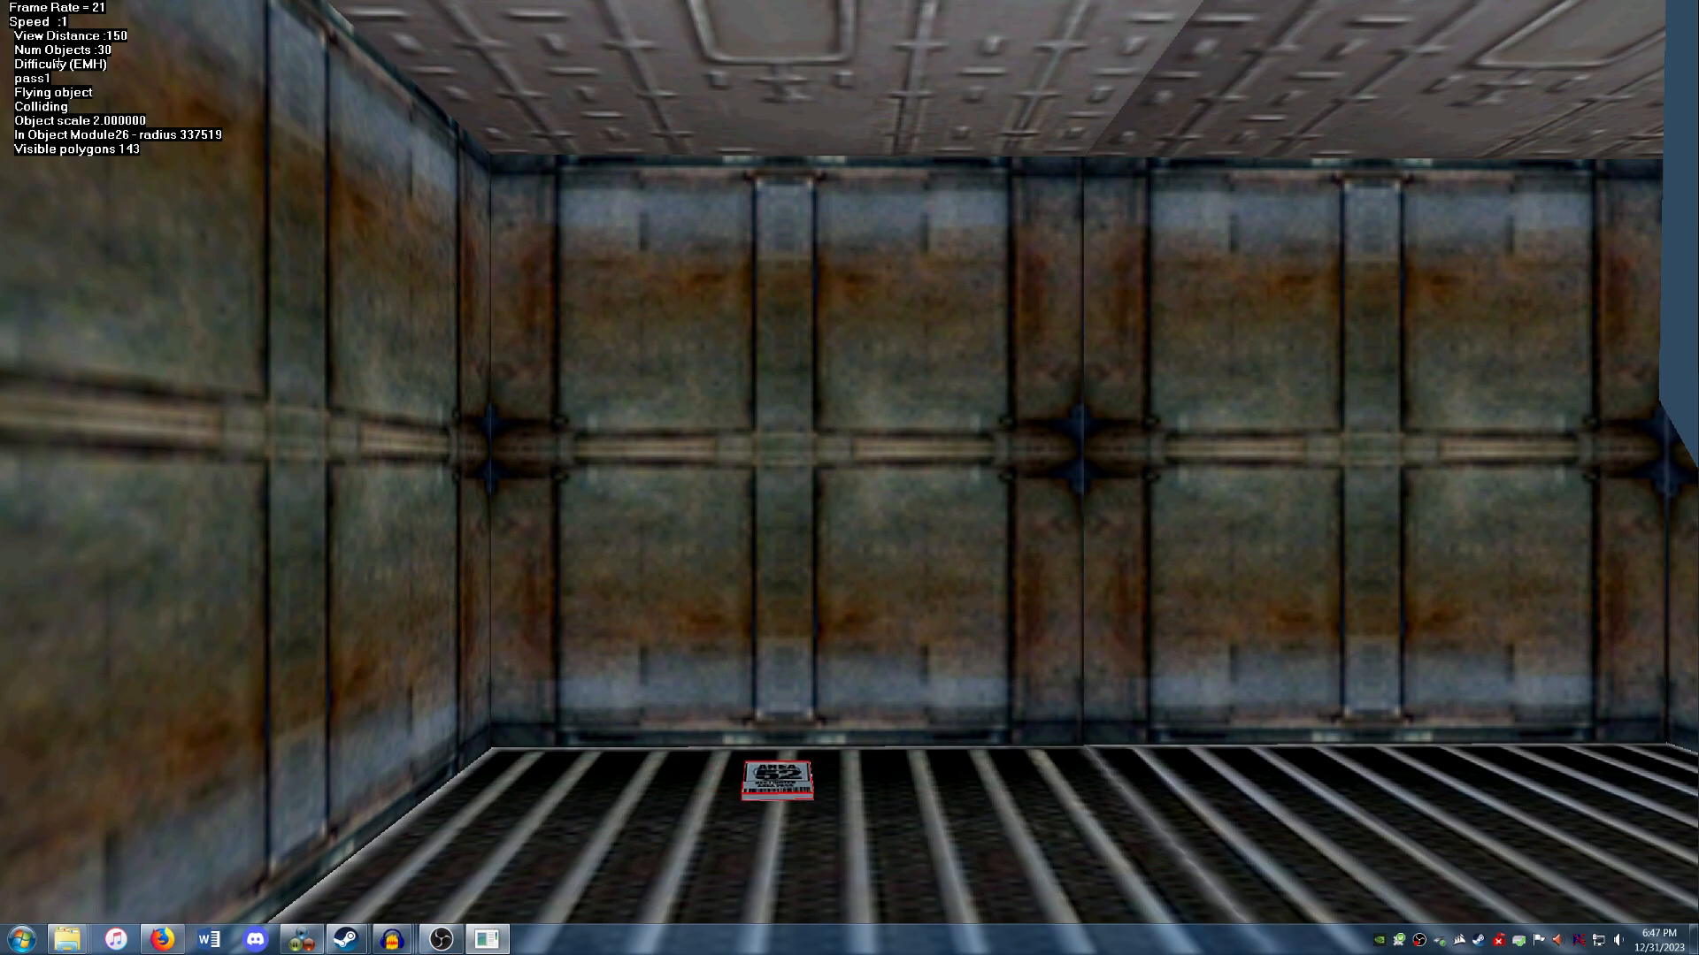
key(Right)
key(Left)
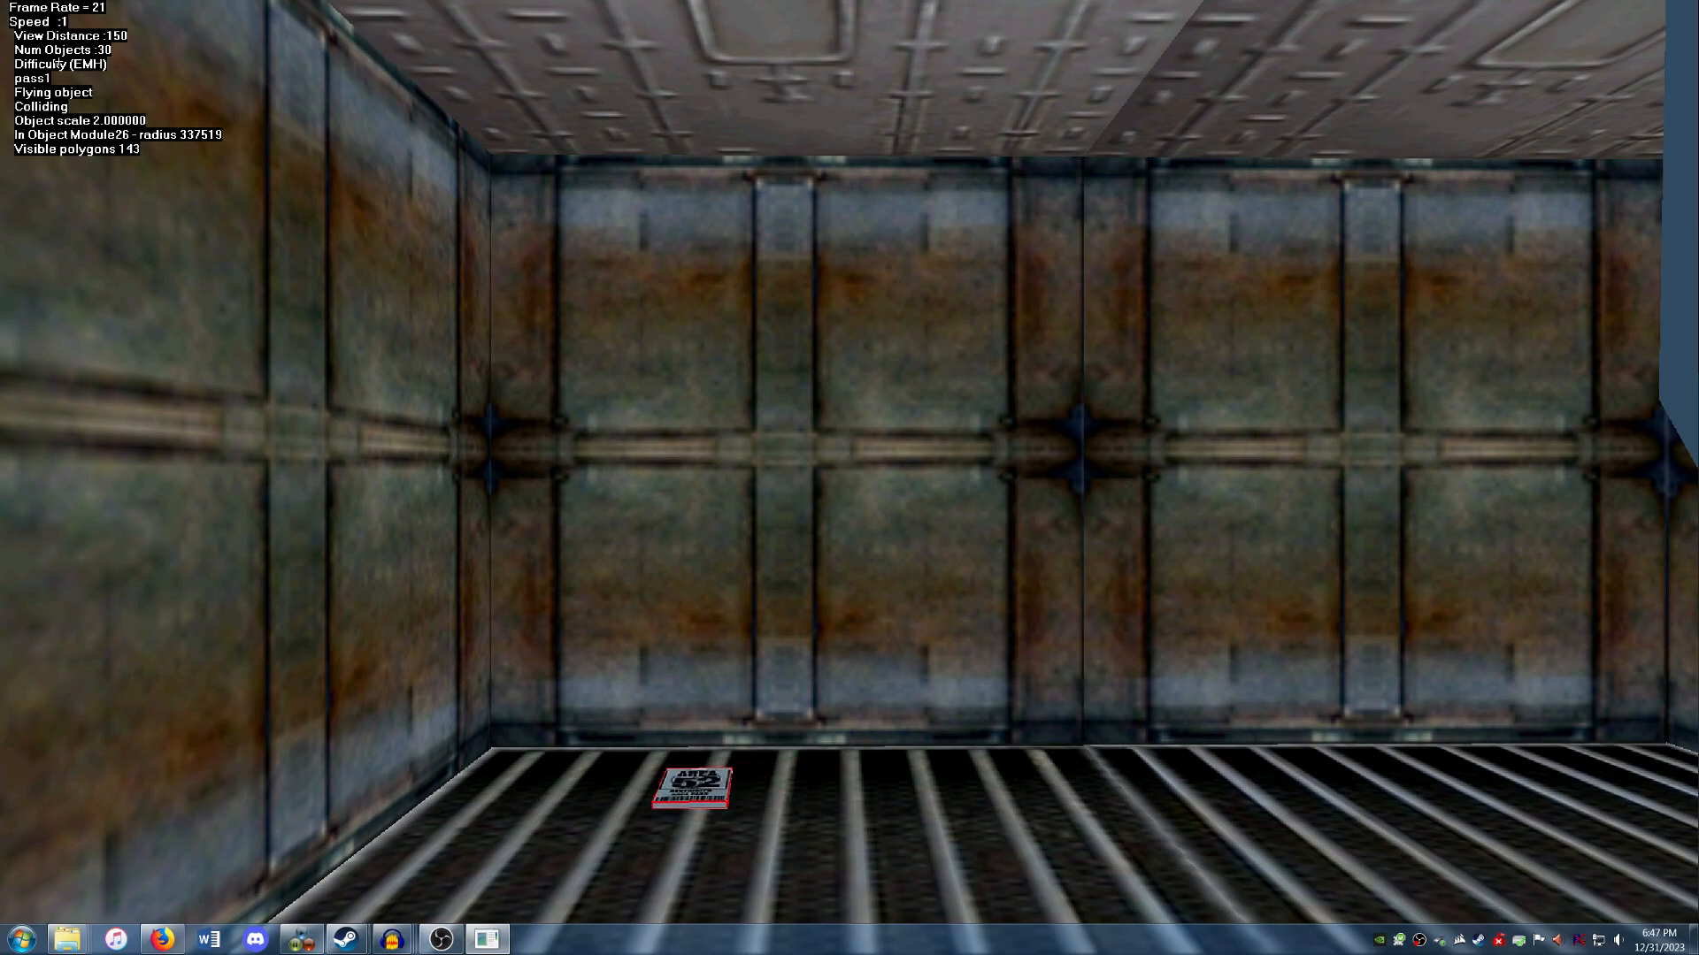
key(Left)
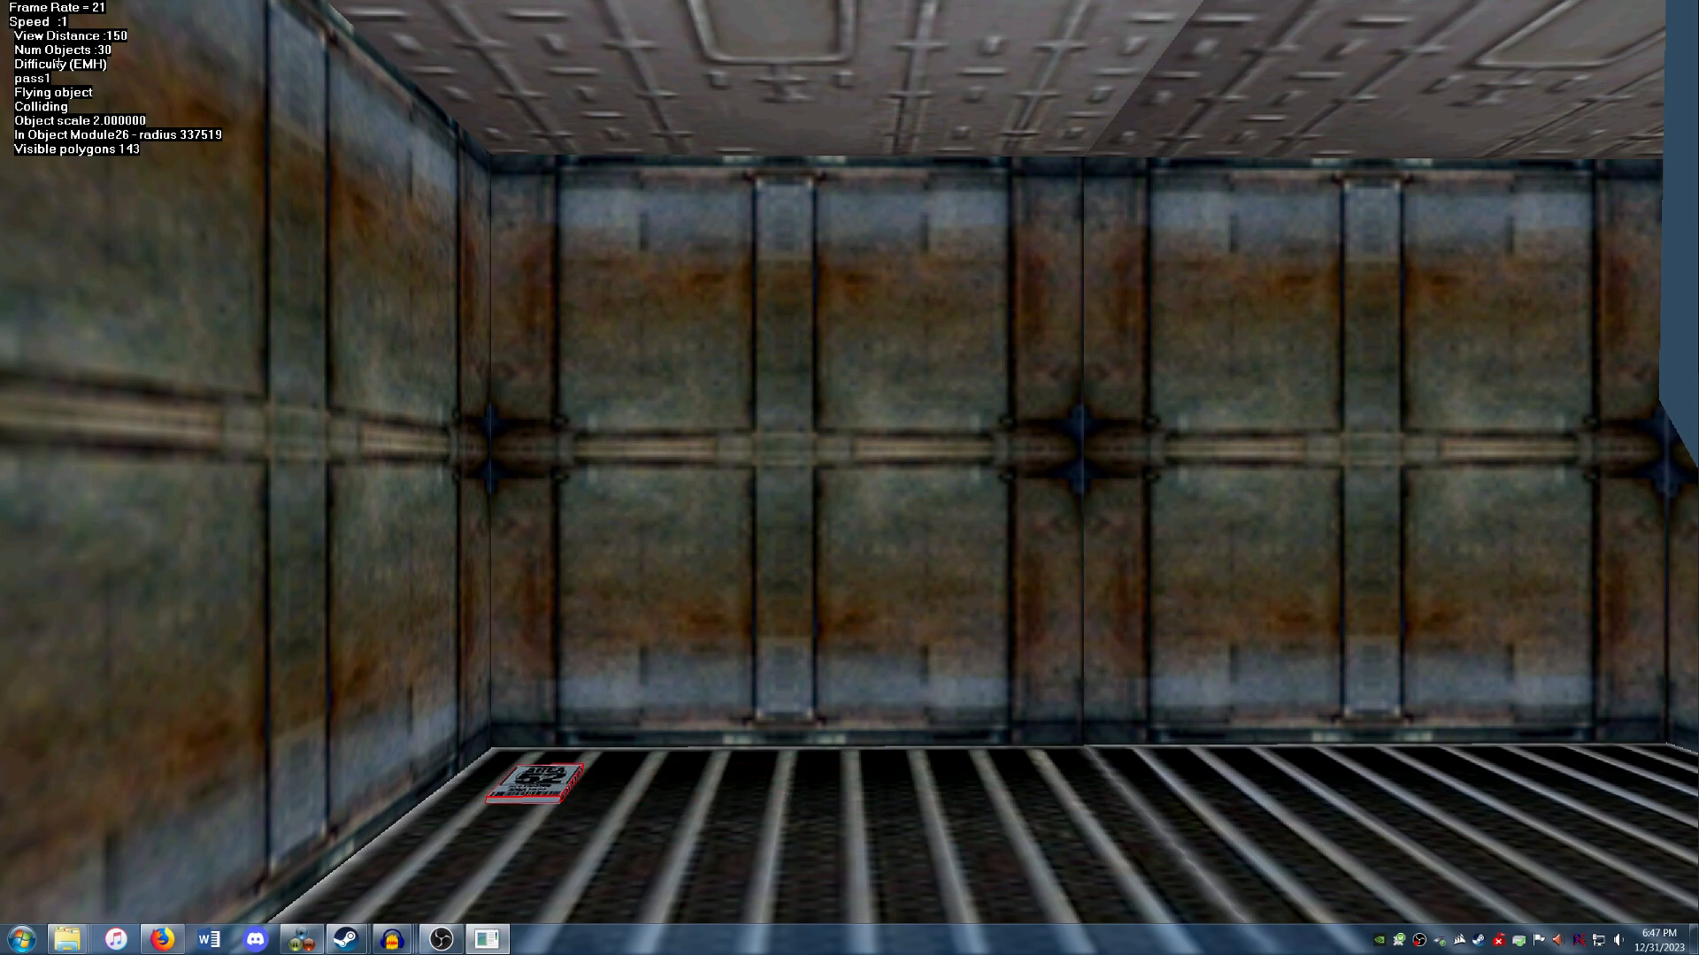
key(Left)
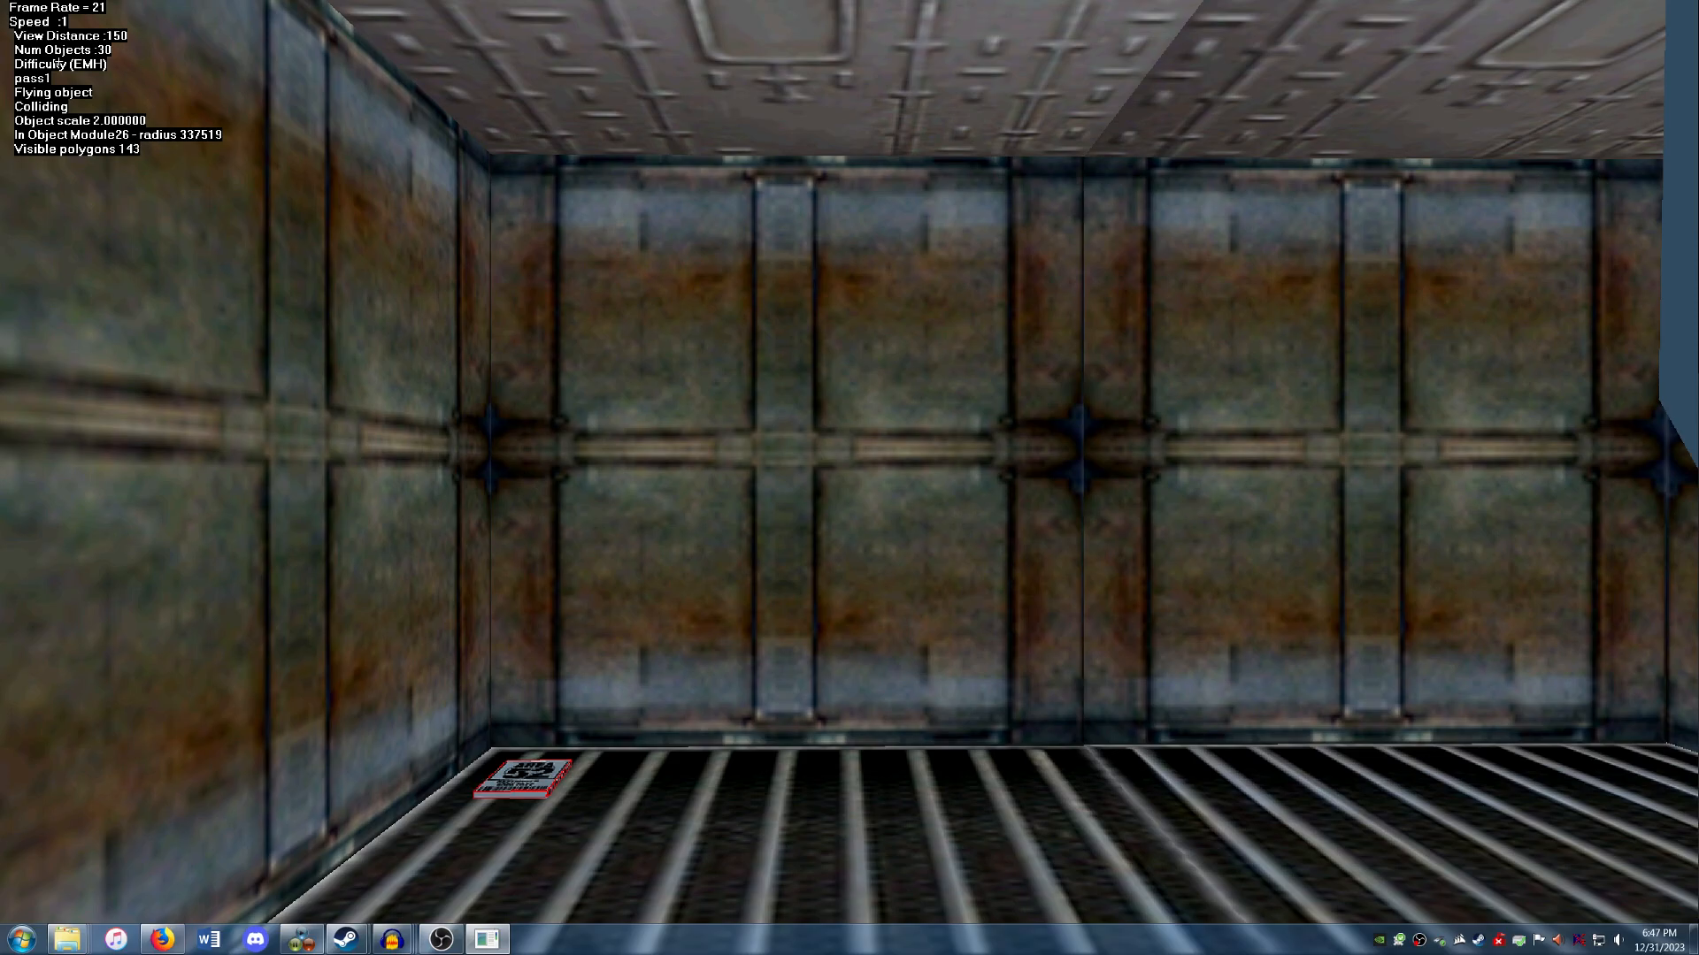
Check the pass in the corner from up close and nudge it slightly toward the side wall.
key(f)
key(Down)
key(Up)
key(Left)
key(Page_Down)
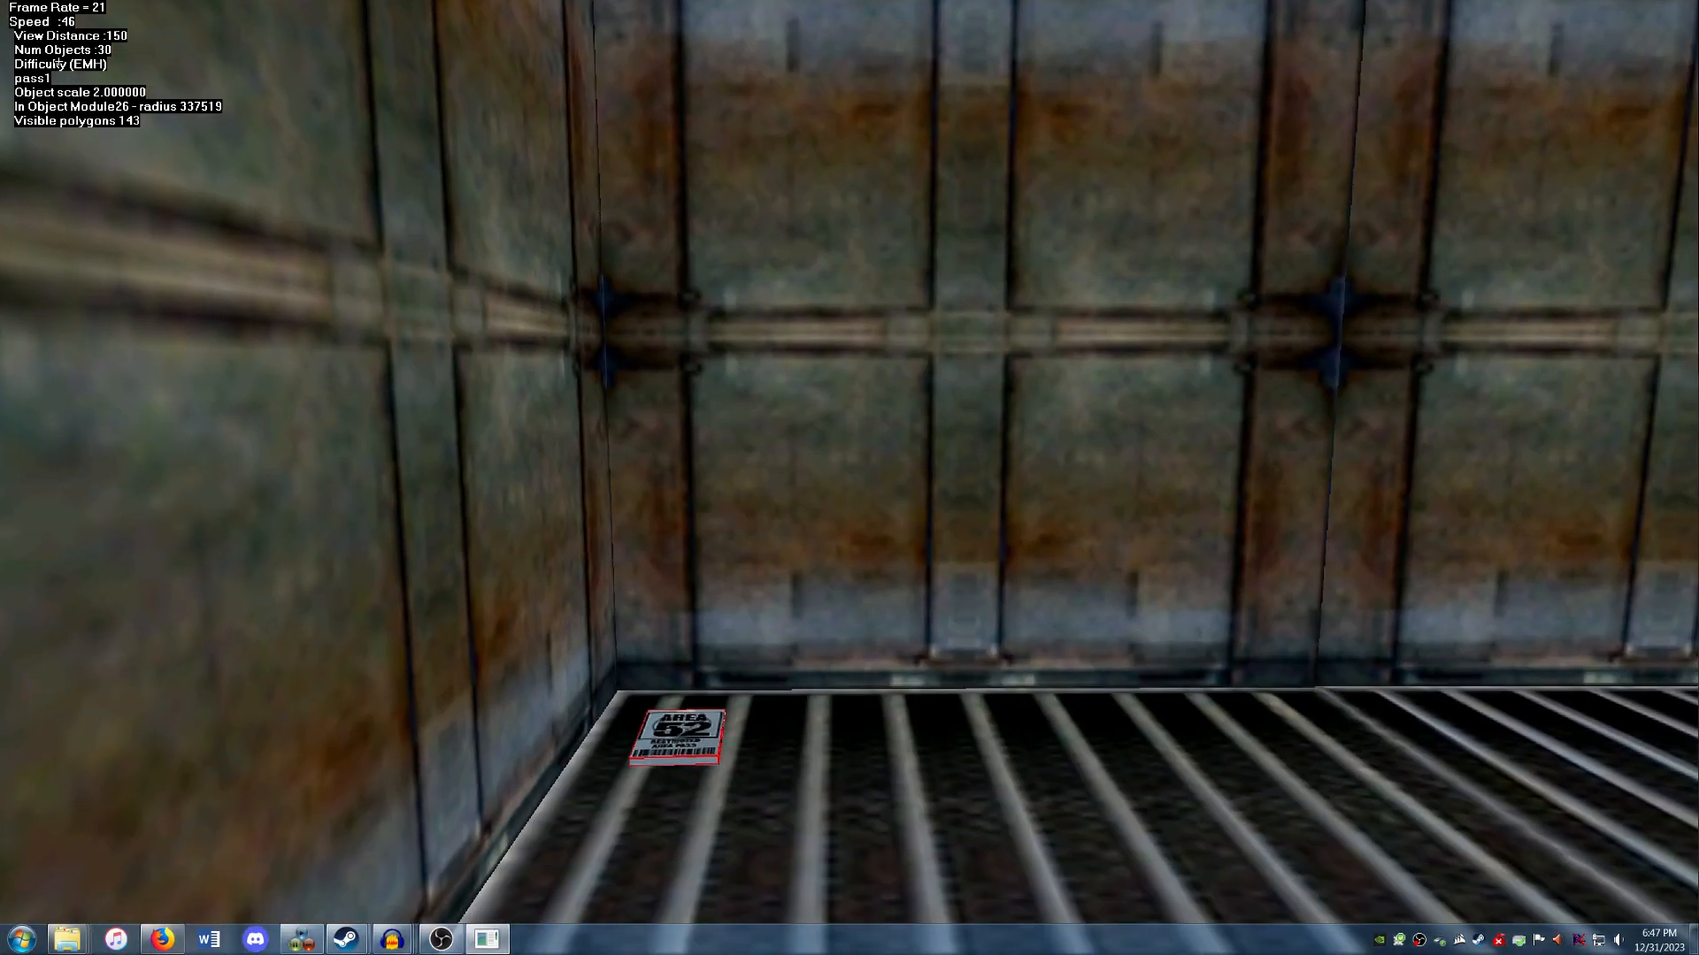
key(Up)
key(Page_Down)
key(Down)
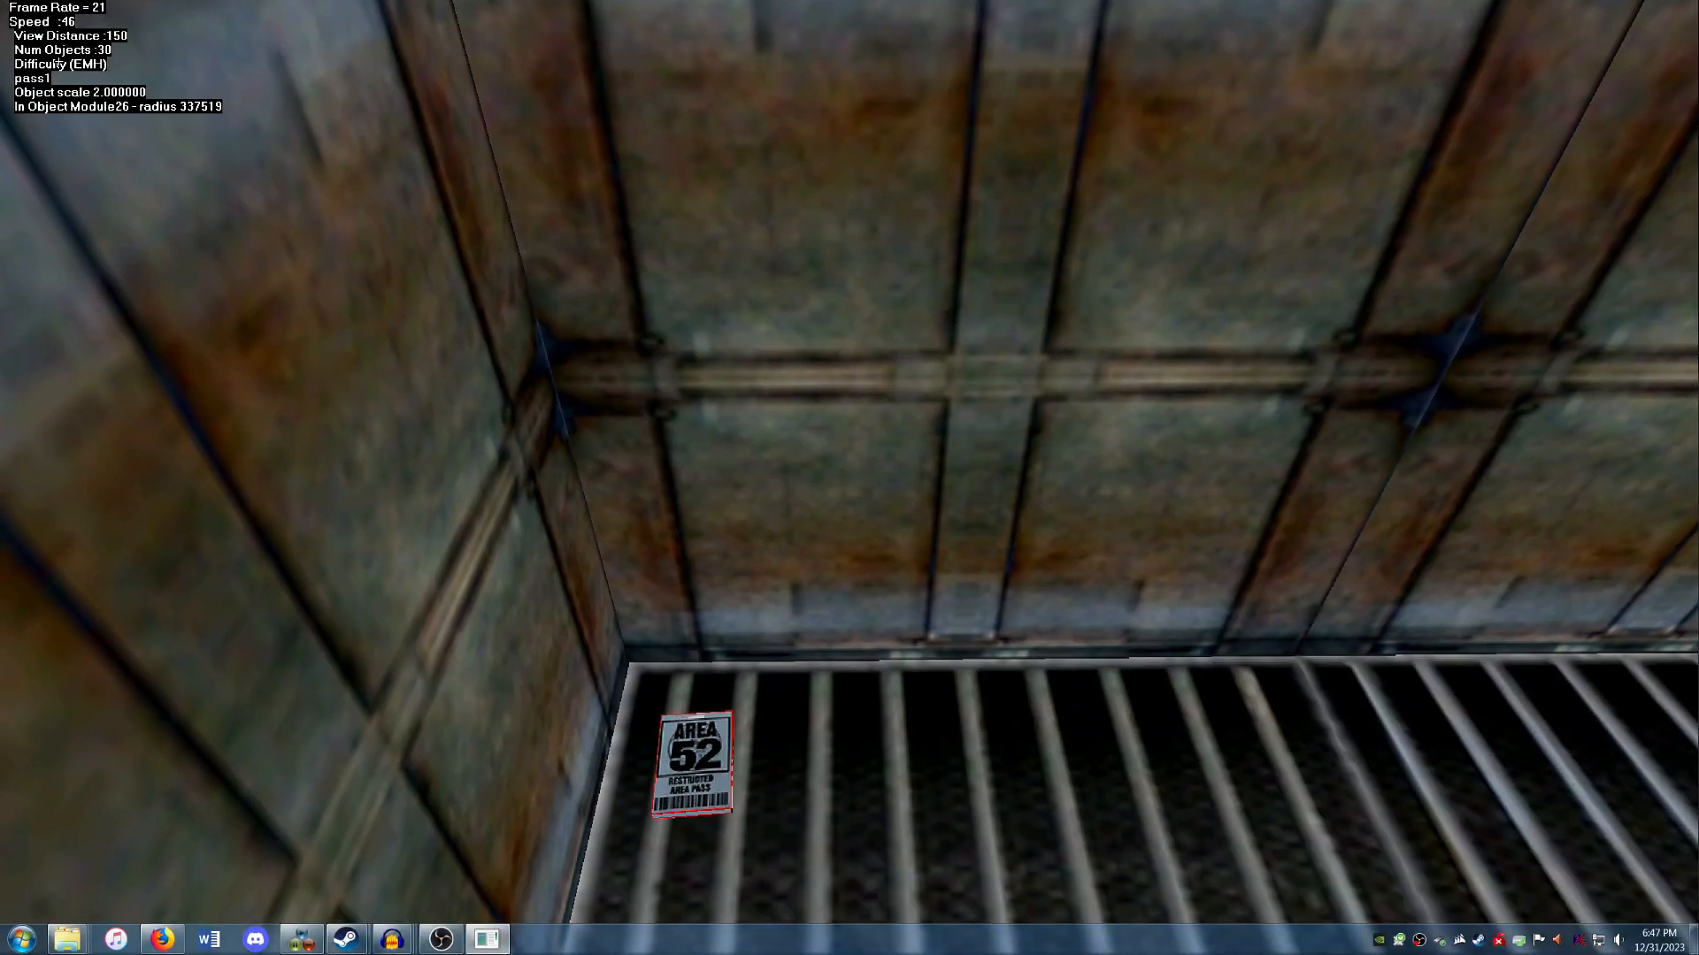
key(Page_Down)
key(Up)
key(f)
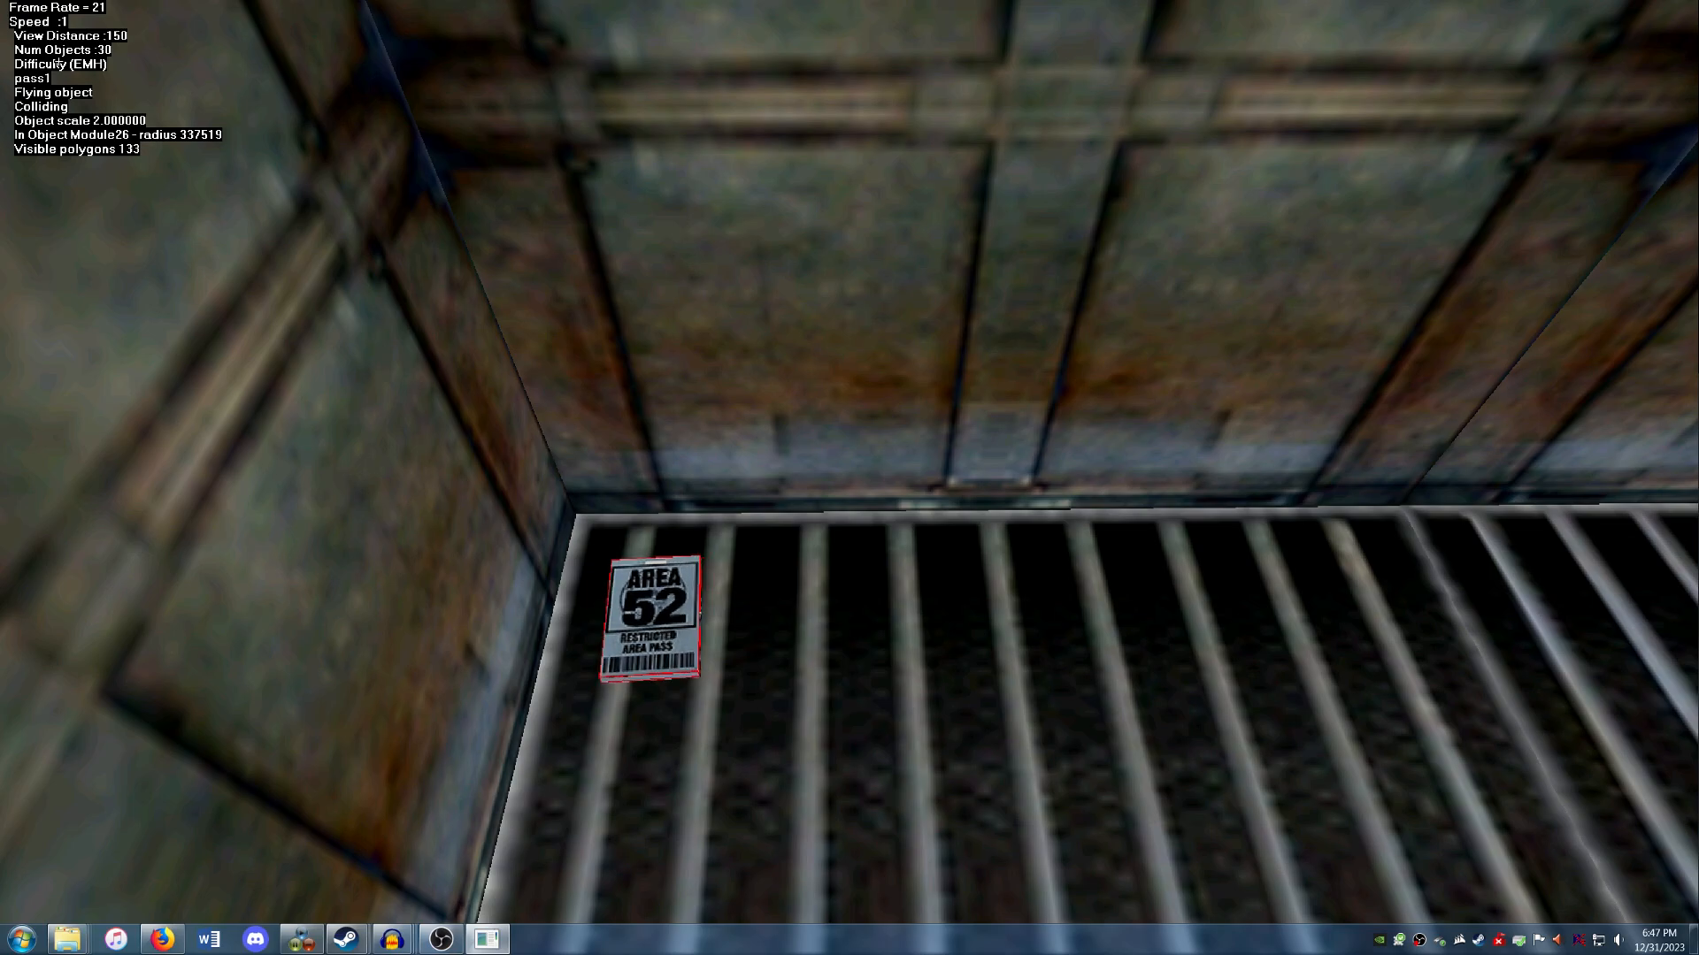
key(f)
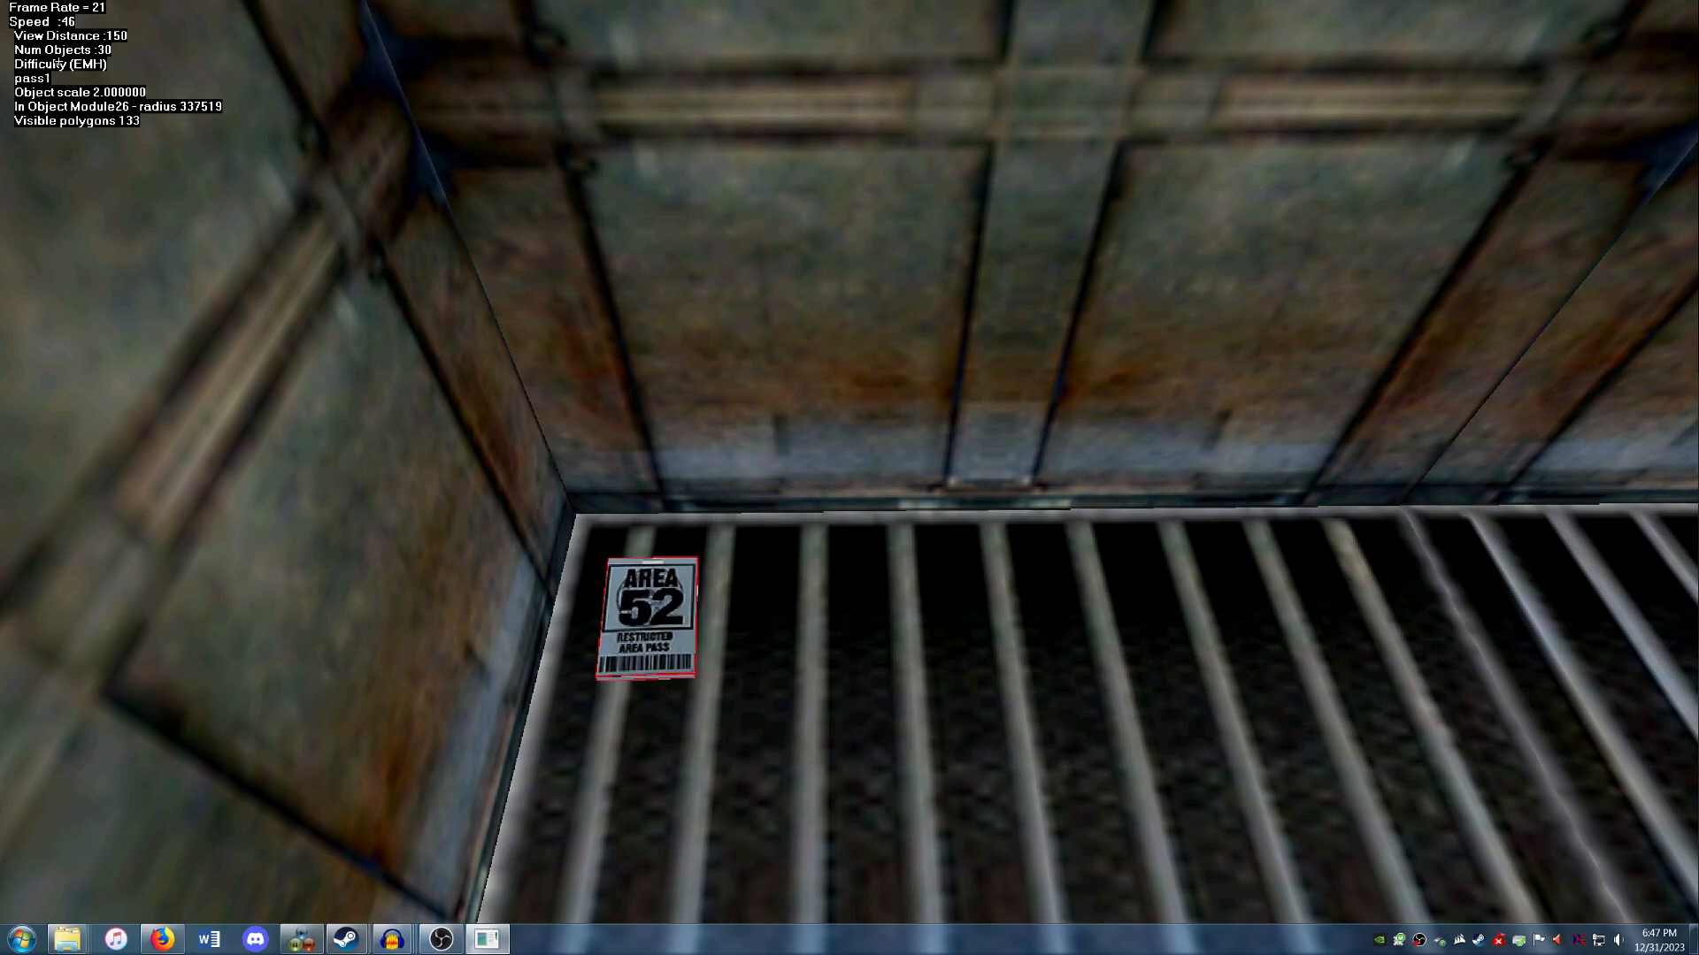
Fine-tune the pass's position with a small nudge away from the side wall.
key(Down)
key(Up)
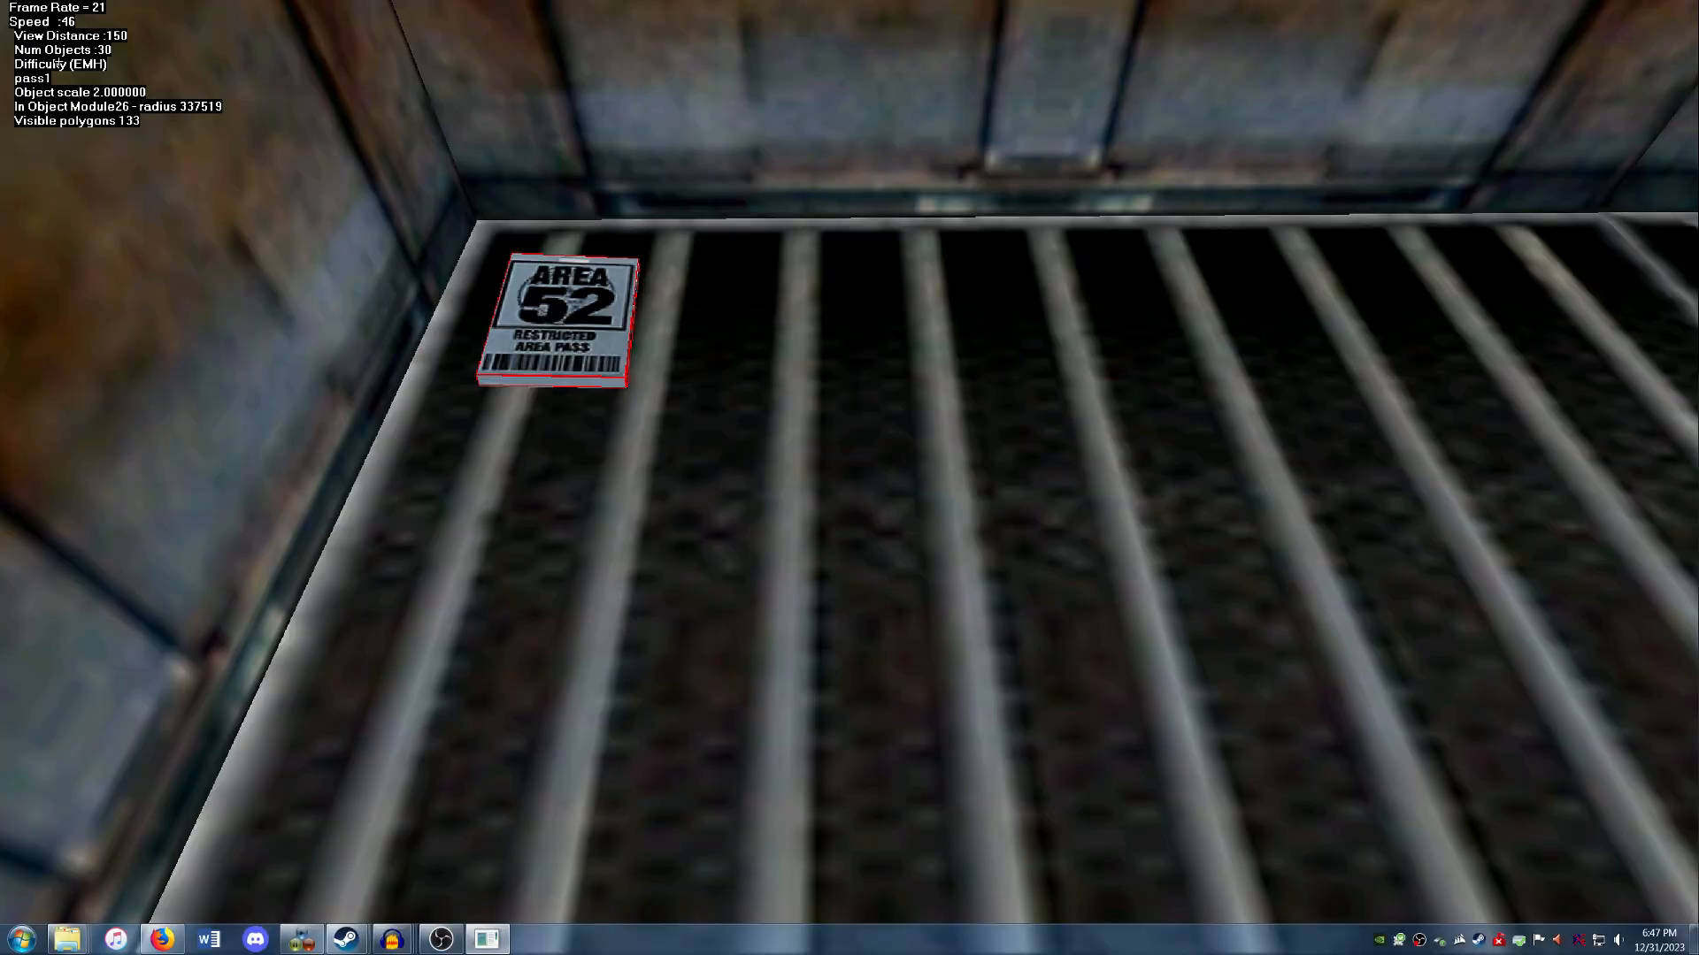
key(f)
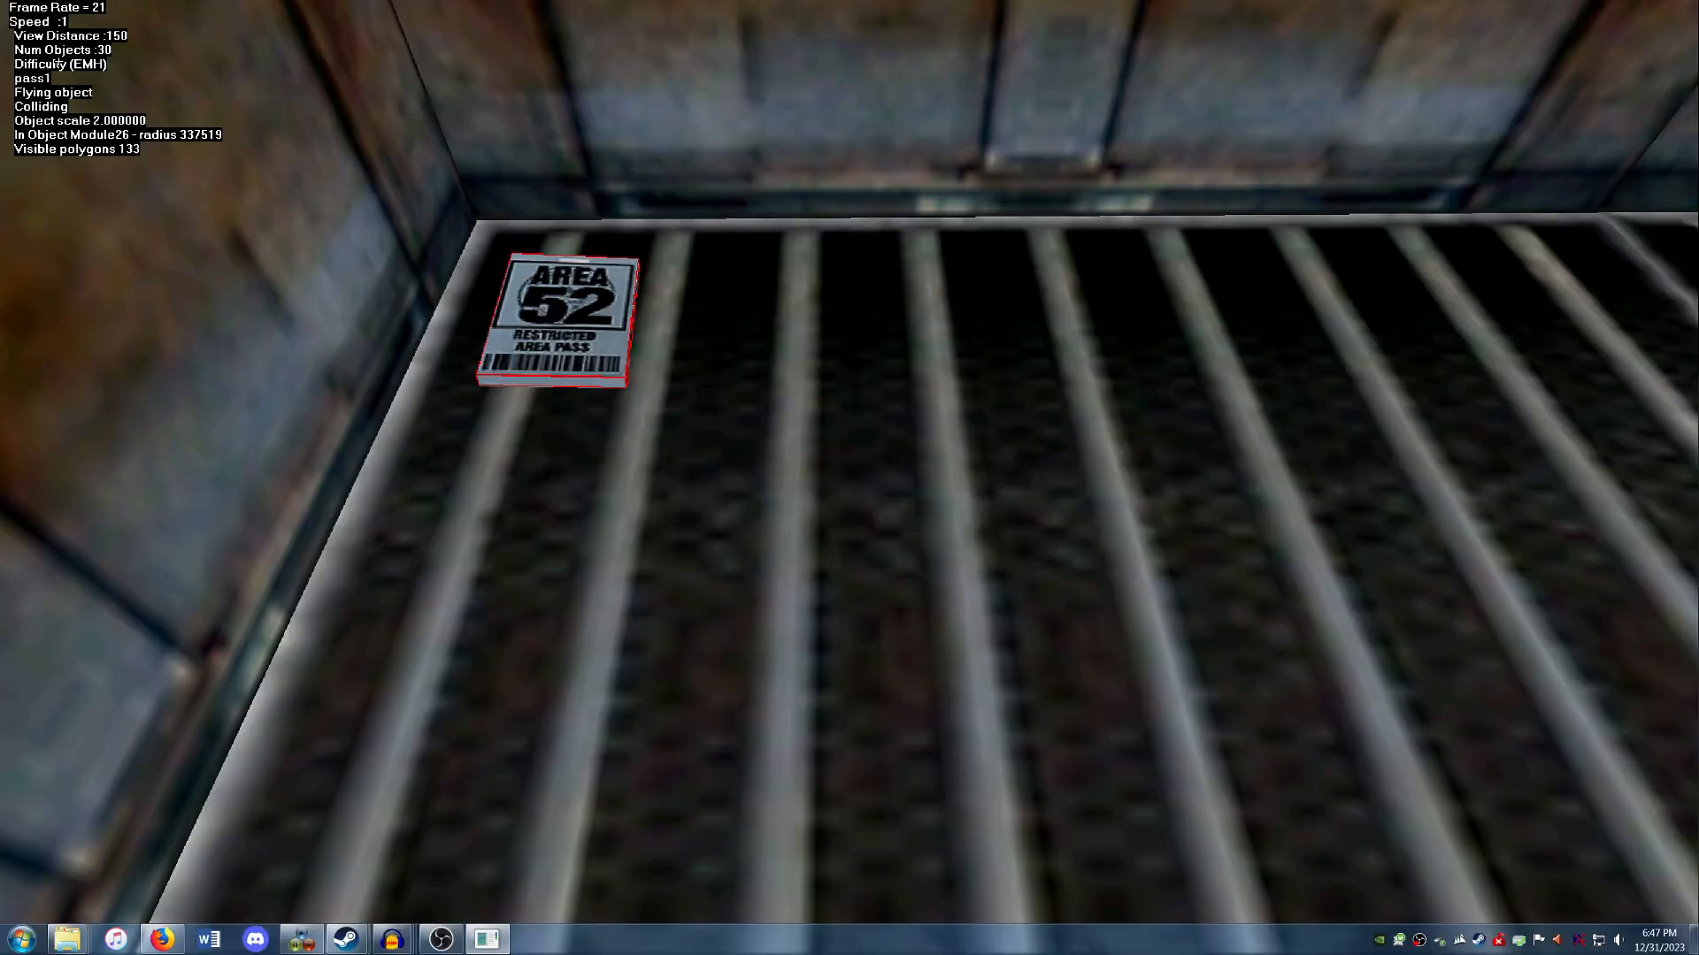
key(f)
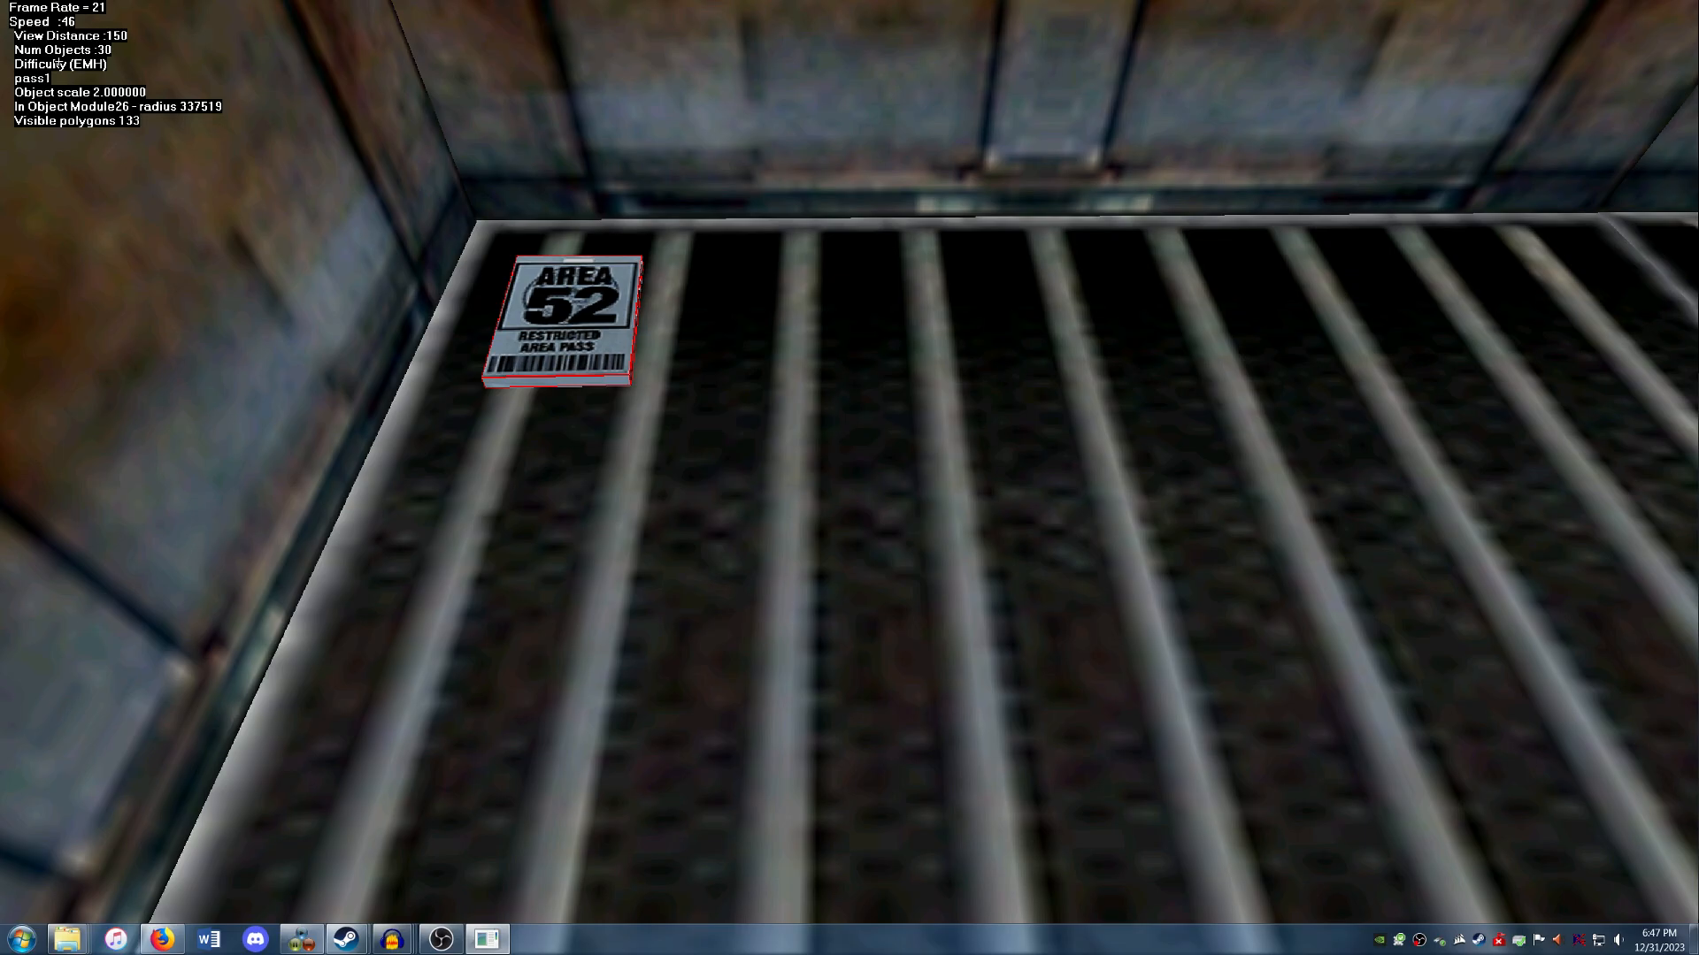
key(Down)
key(Up)
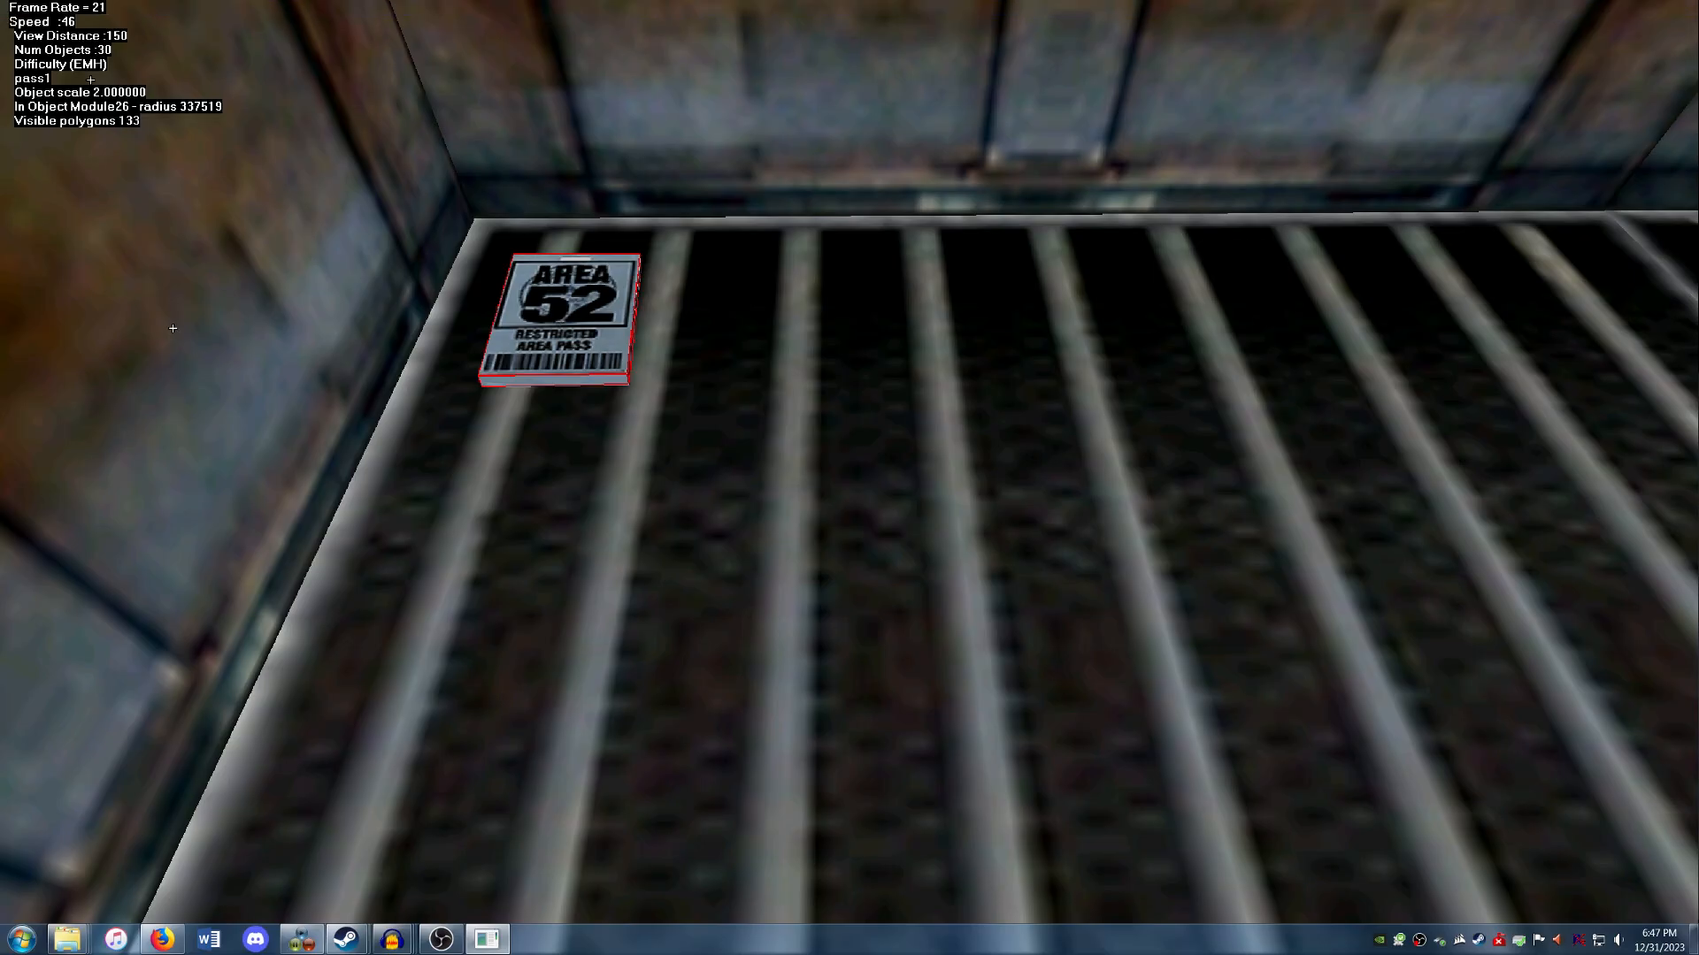
Edit the pass's object properties and set its object type to Key.
click(54, 7)
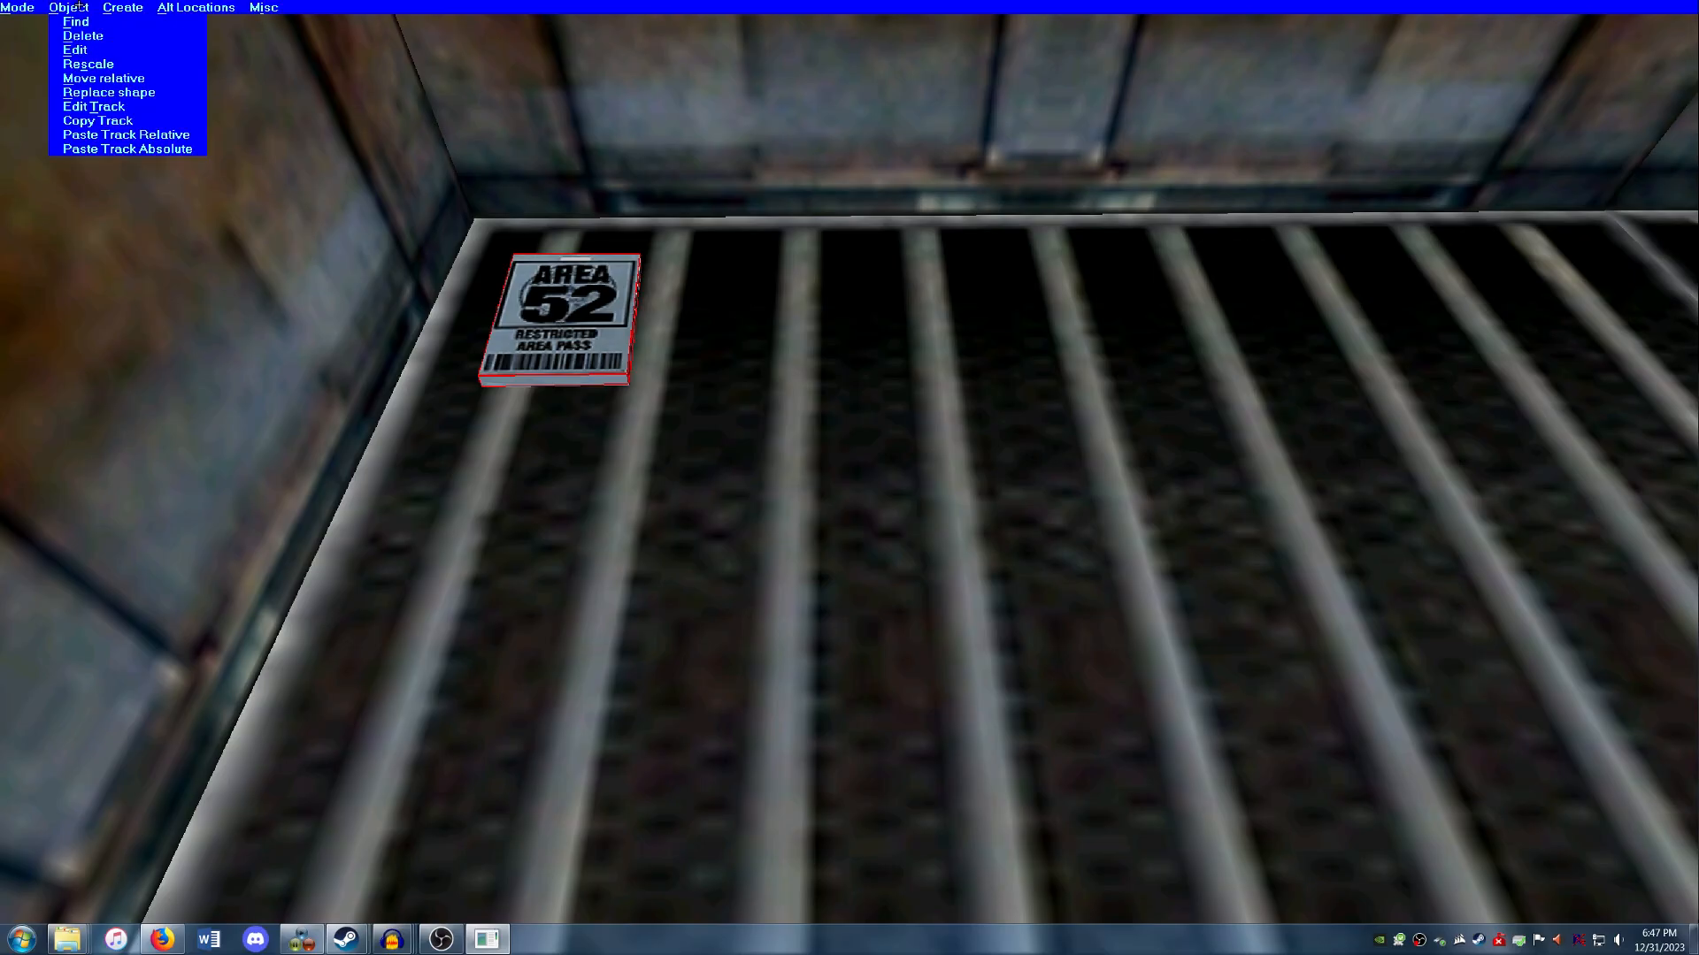
click(75, 50)
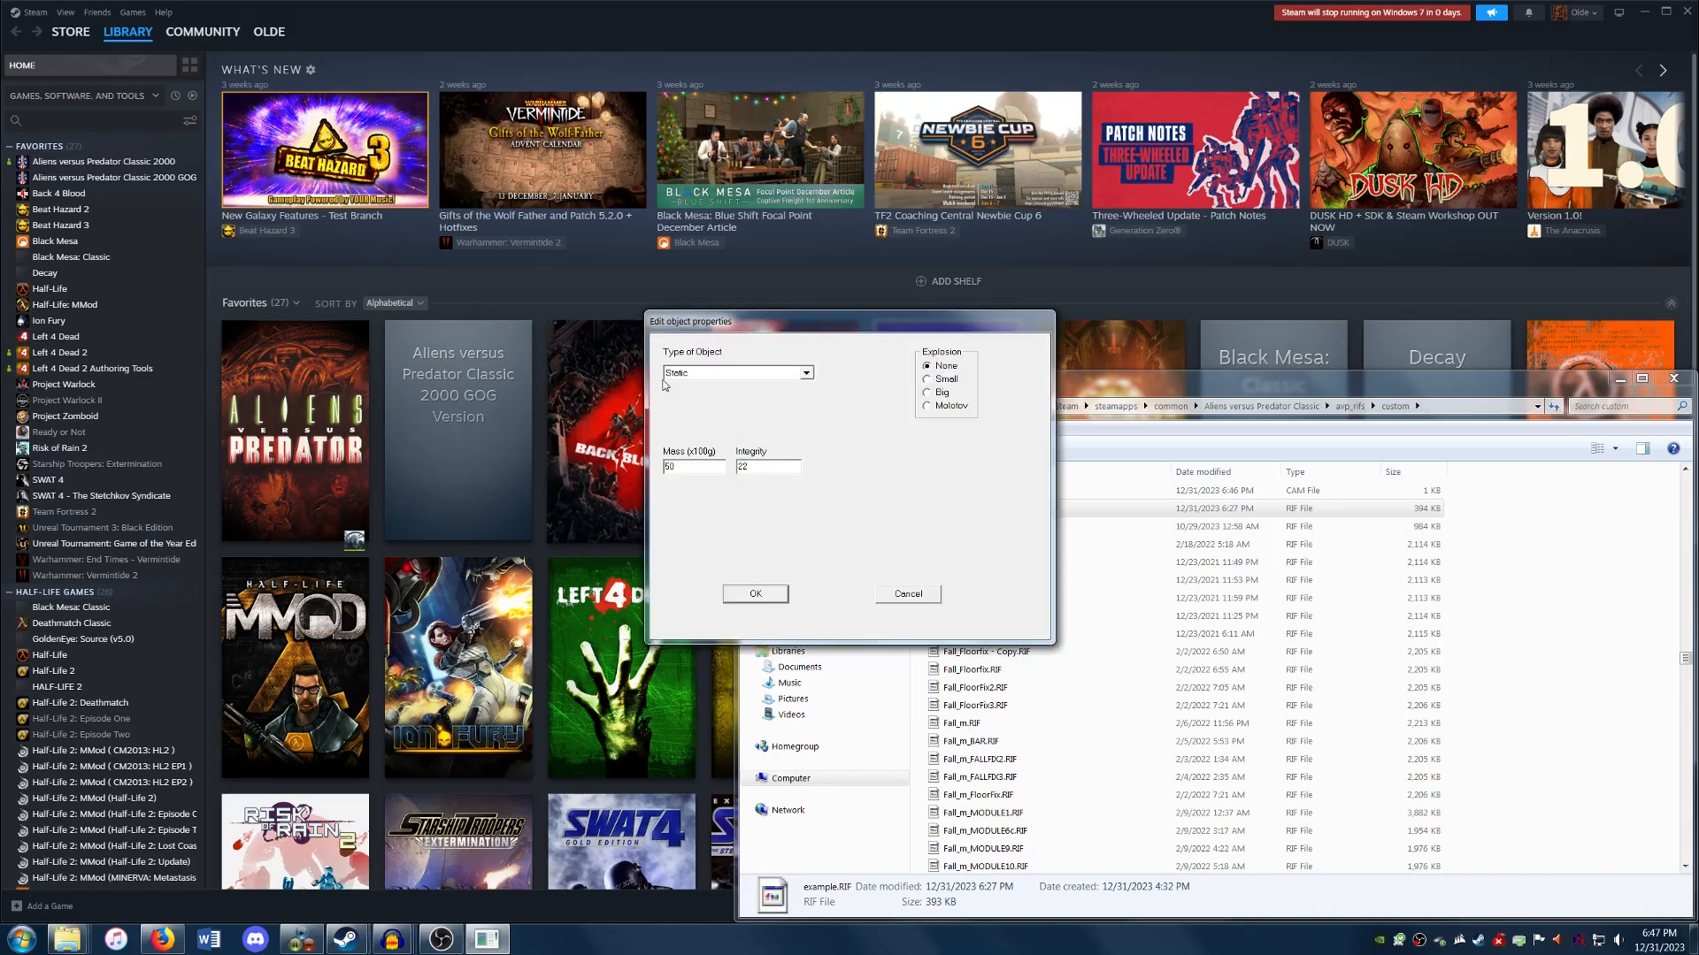
click(807, 375)
scroll(775, 430, down, 1)
click(776, 430)
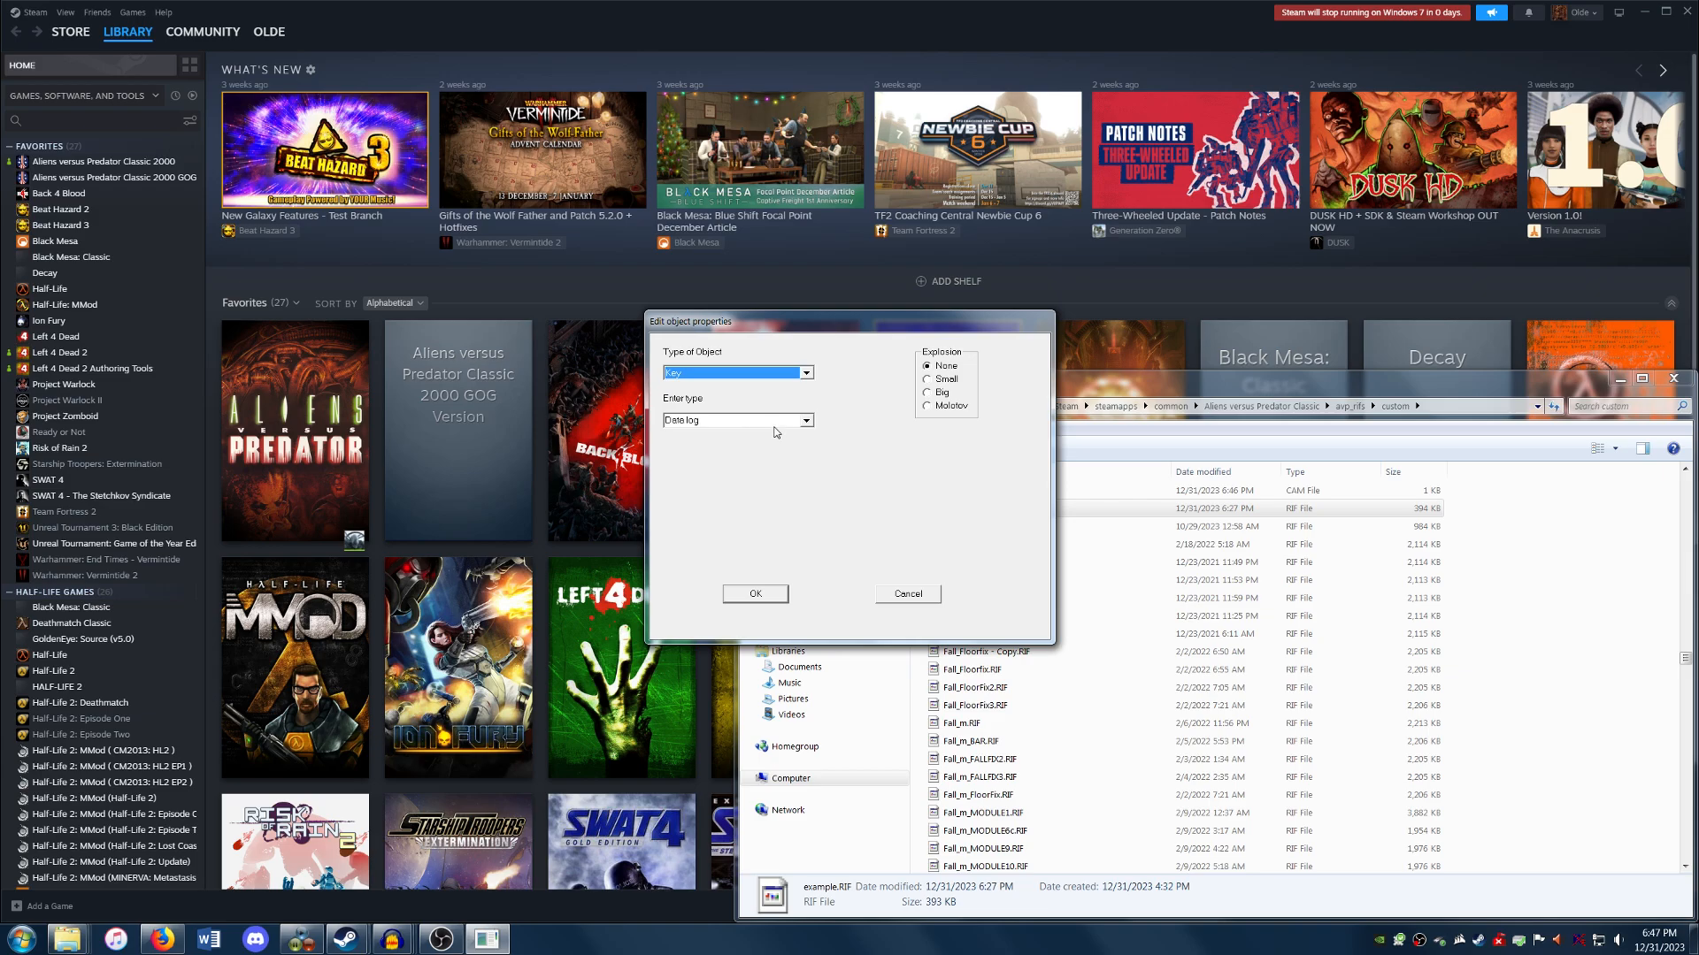
Set the pass object's key type to Pass 1 and apply the object properties.
click(807, 421)
click(783, 442)
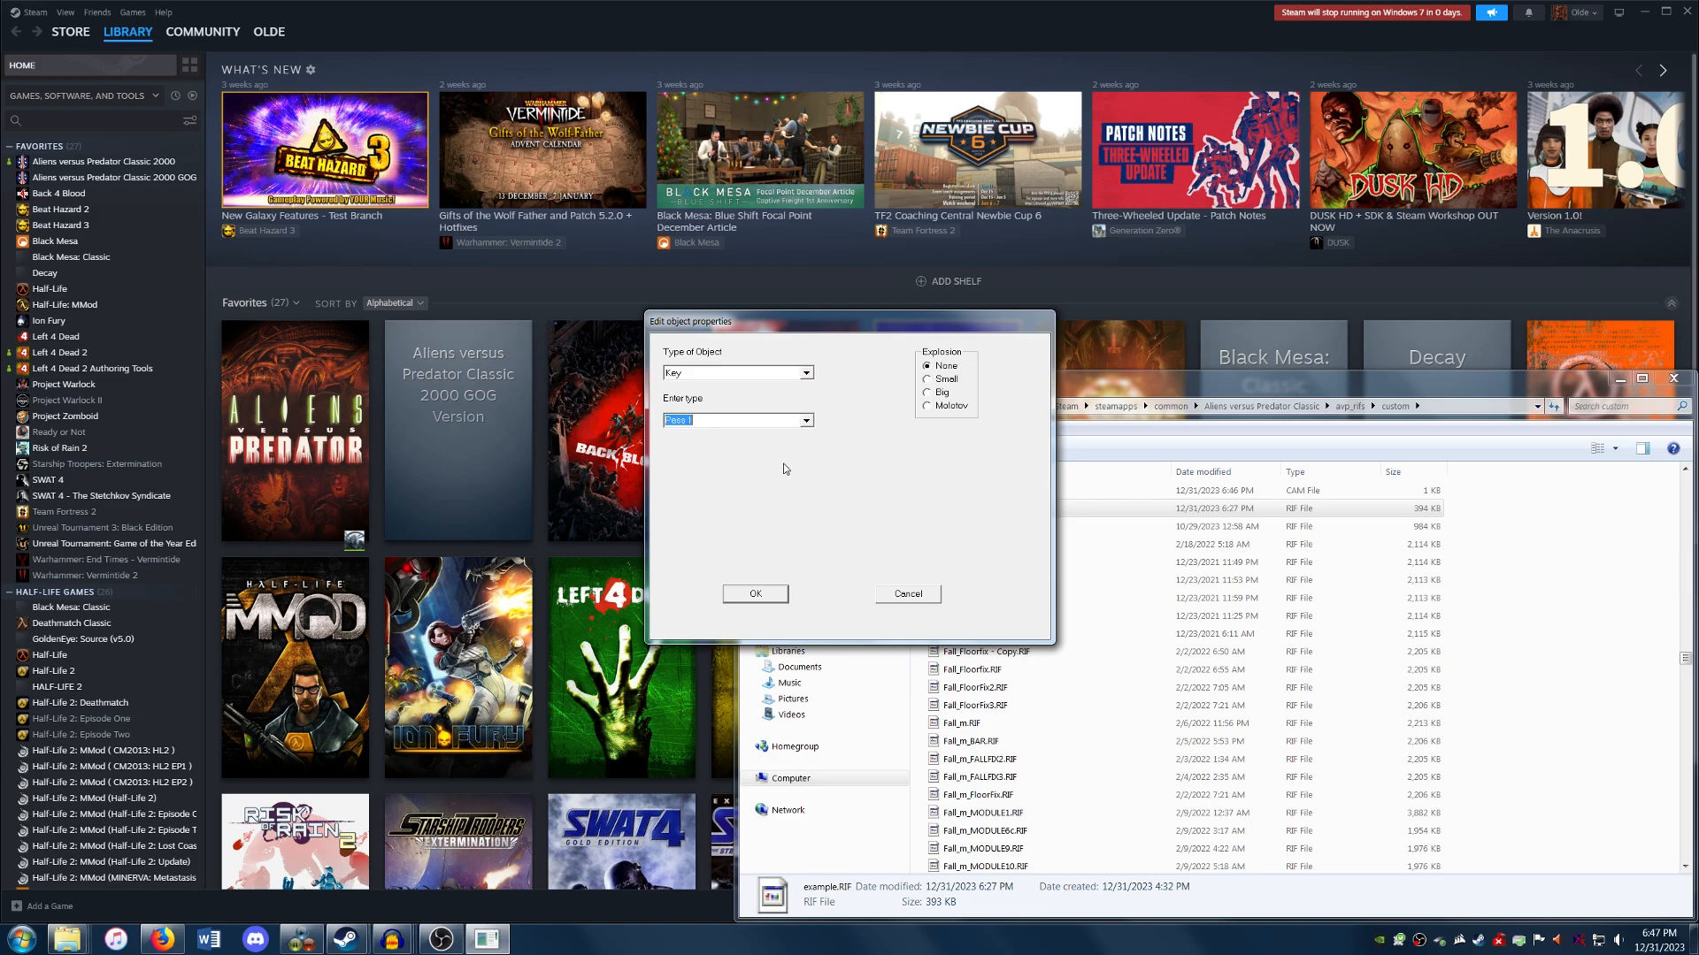
click(761, 598)
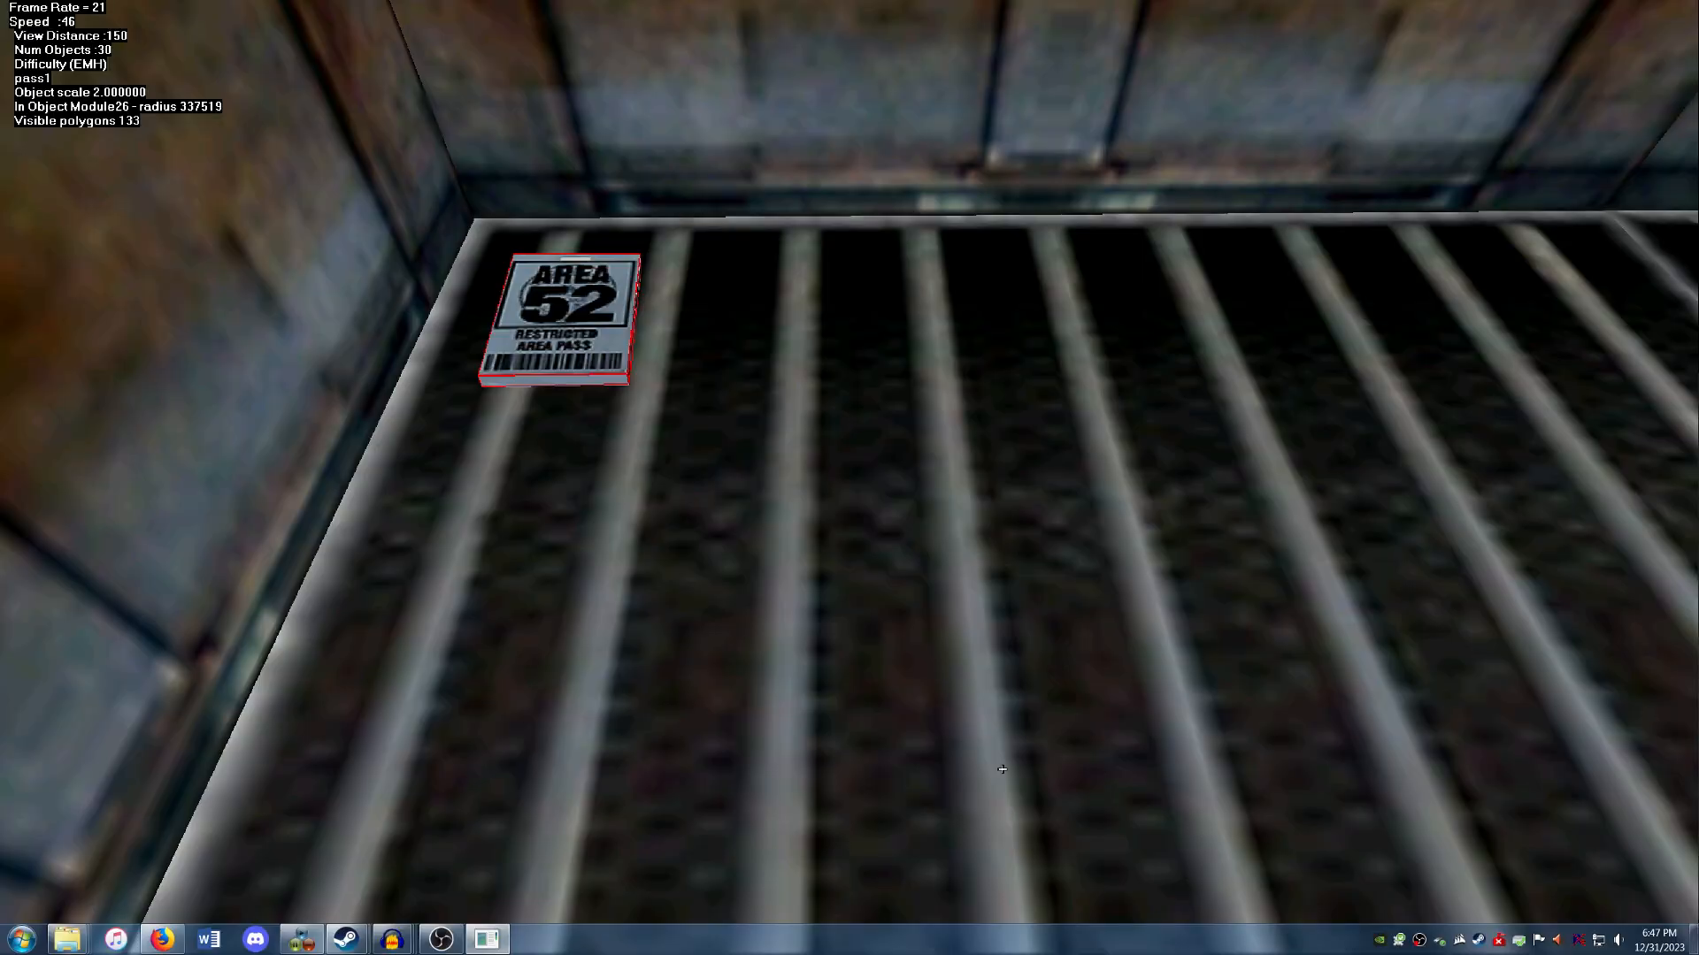
Examine the pass in the room's corner from farther back and from different angles.
key(Down)
key(Right)
key(Left)
key(Page_Up)
key(Right)
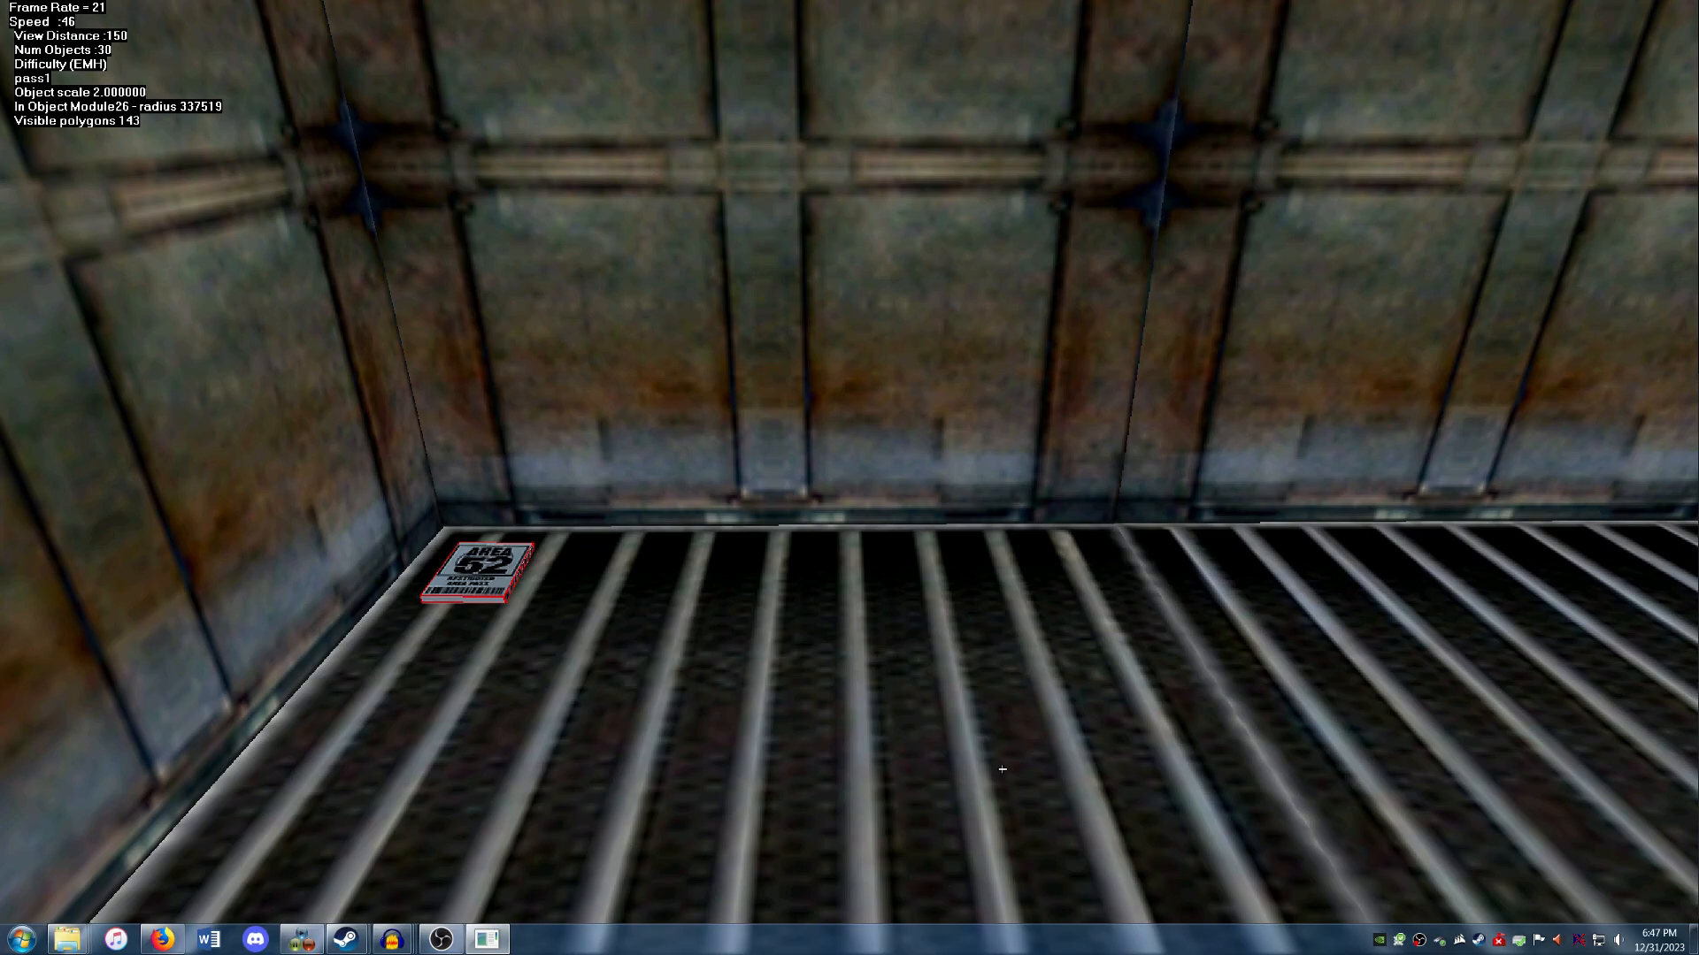
key(Page_Up)
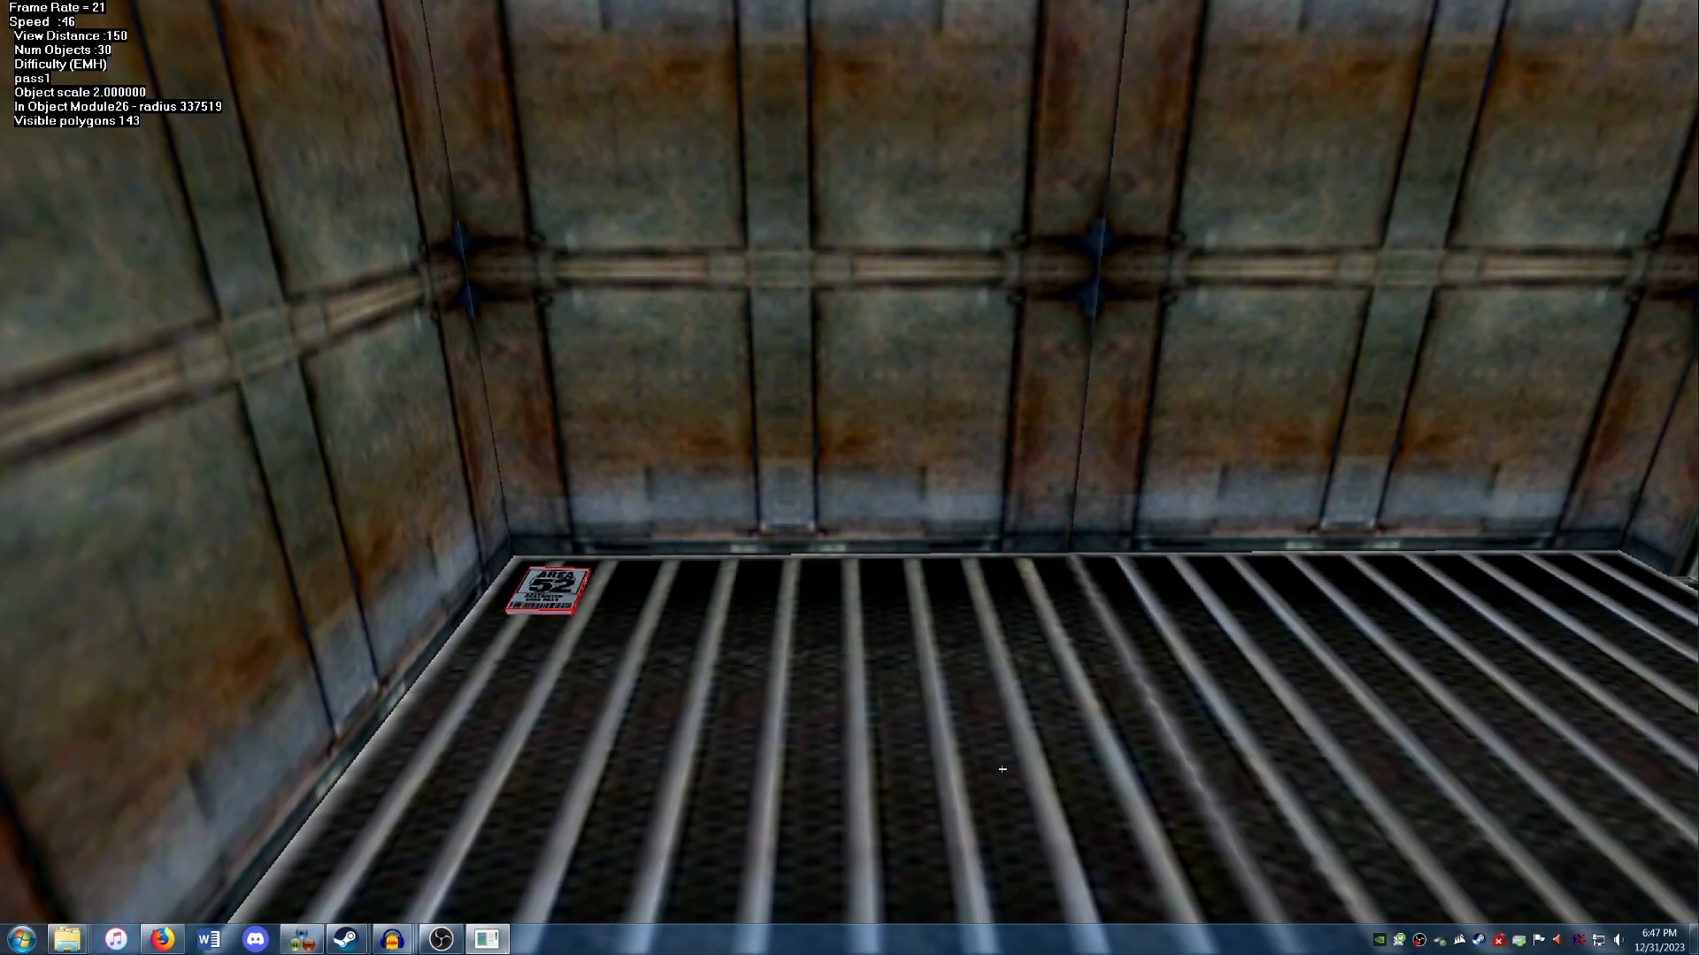
key(Page_Up)
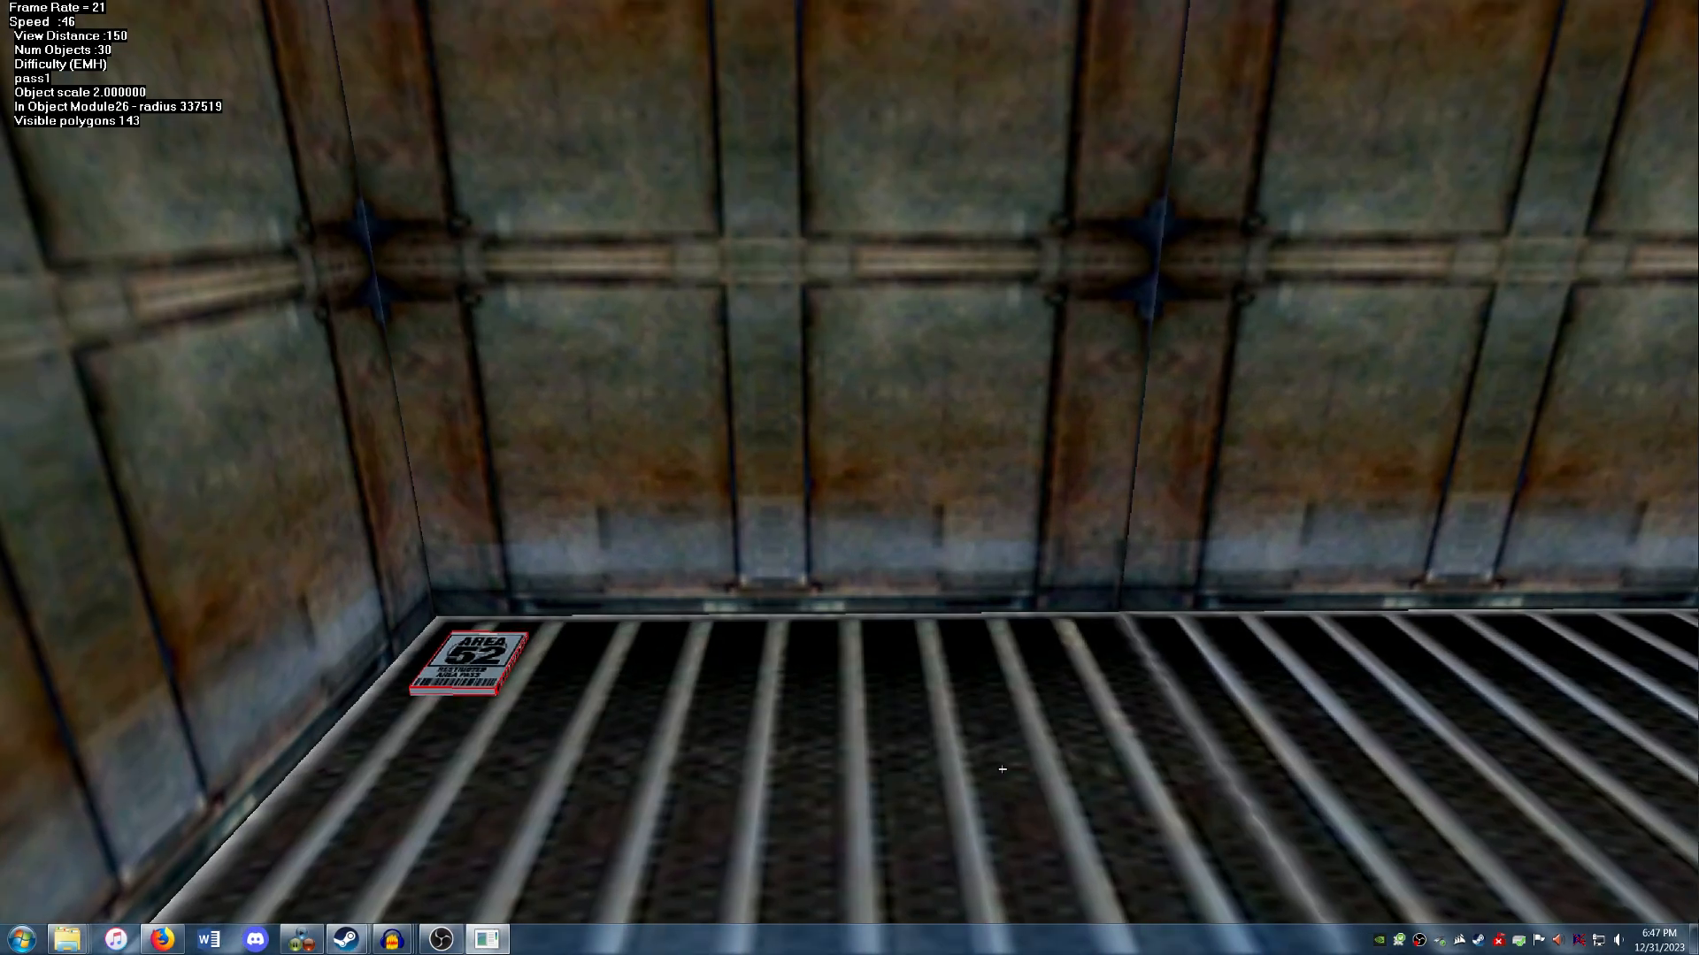
key(Down)
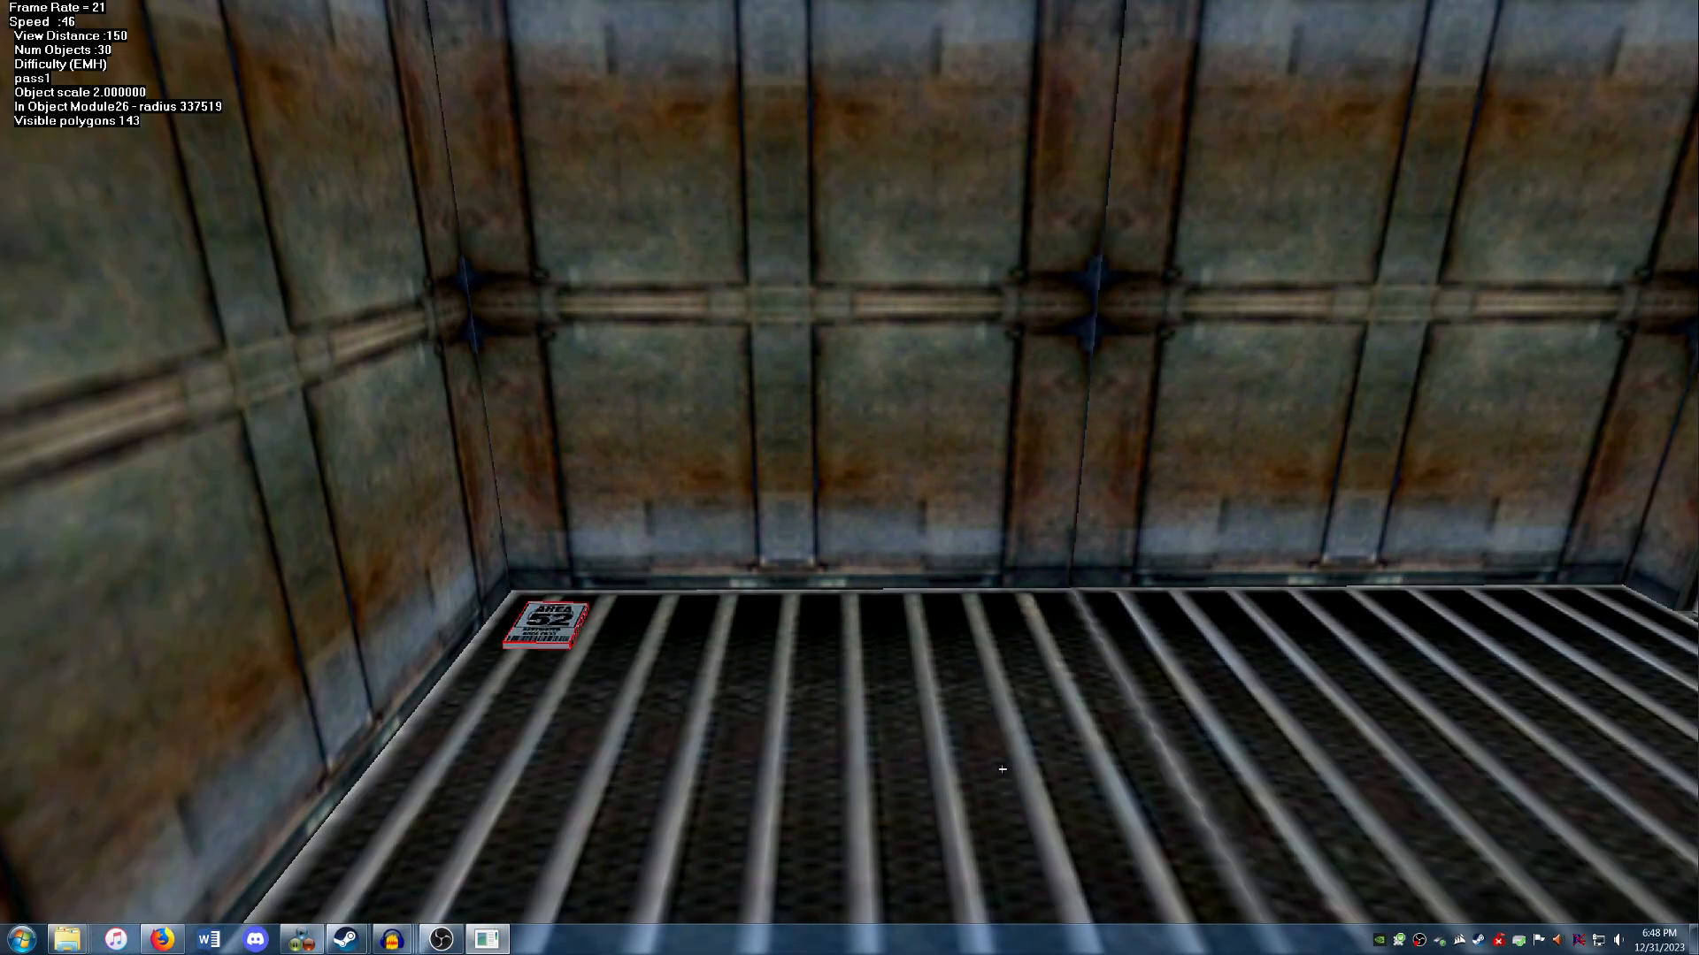
key(Up)
key(Down)
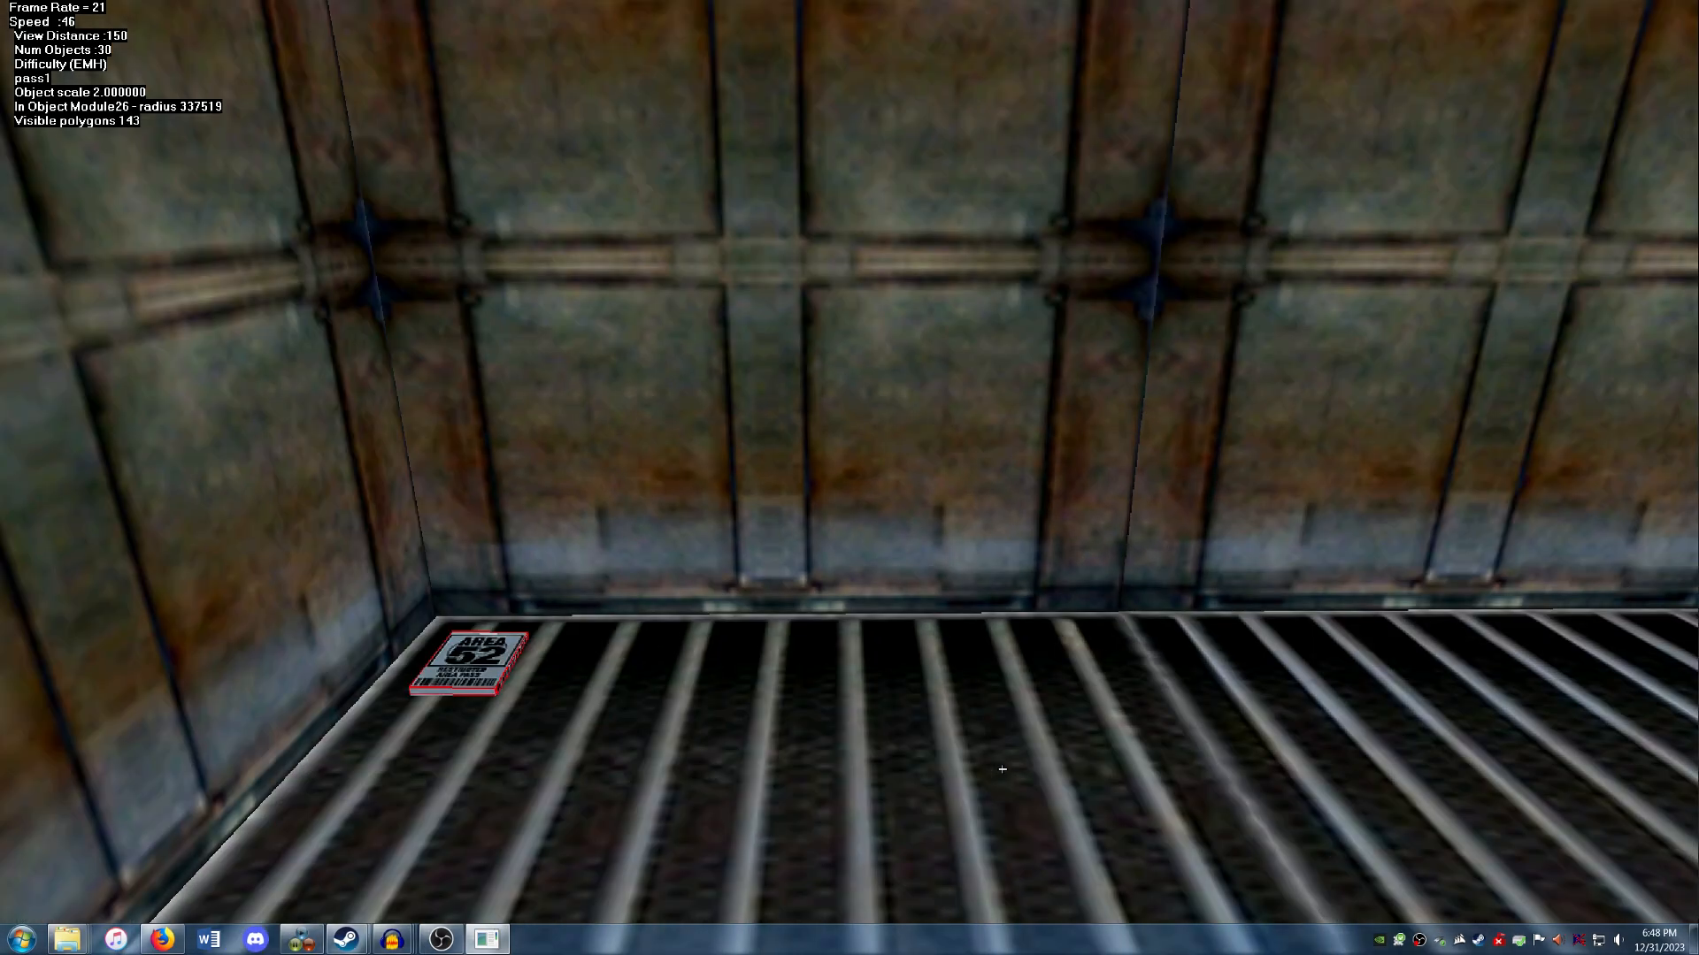
Select the black switch block on the wall beside the doorway, across the room from the pass.
key(Right)
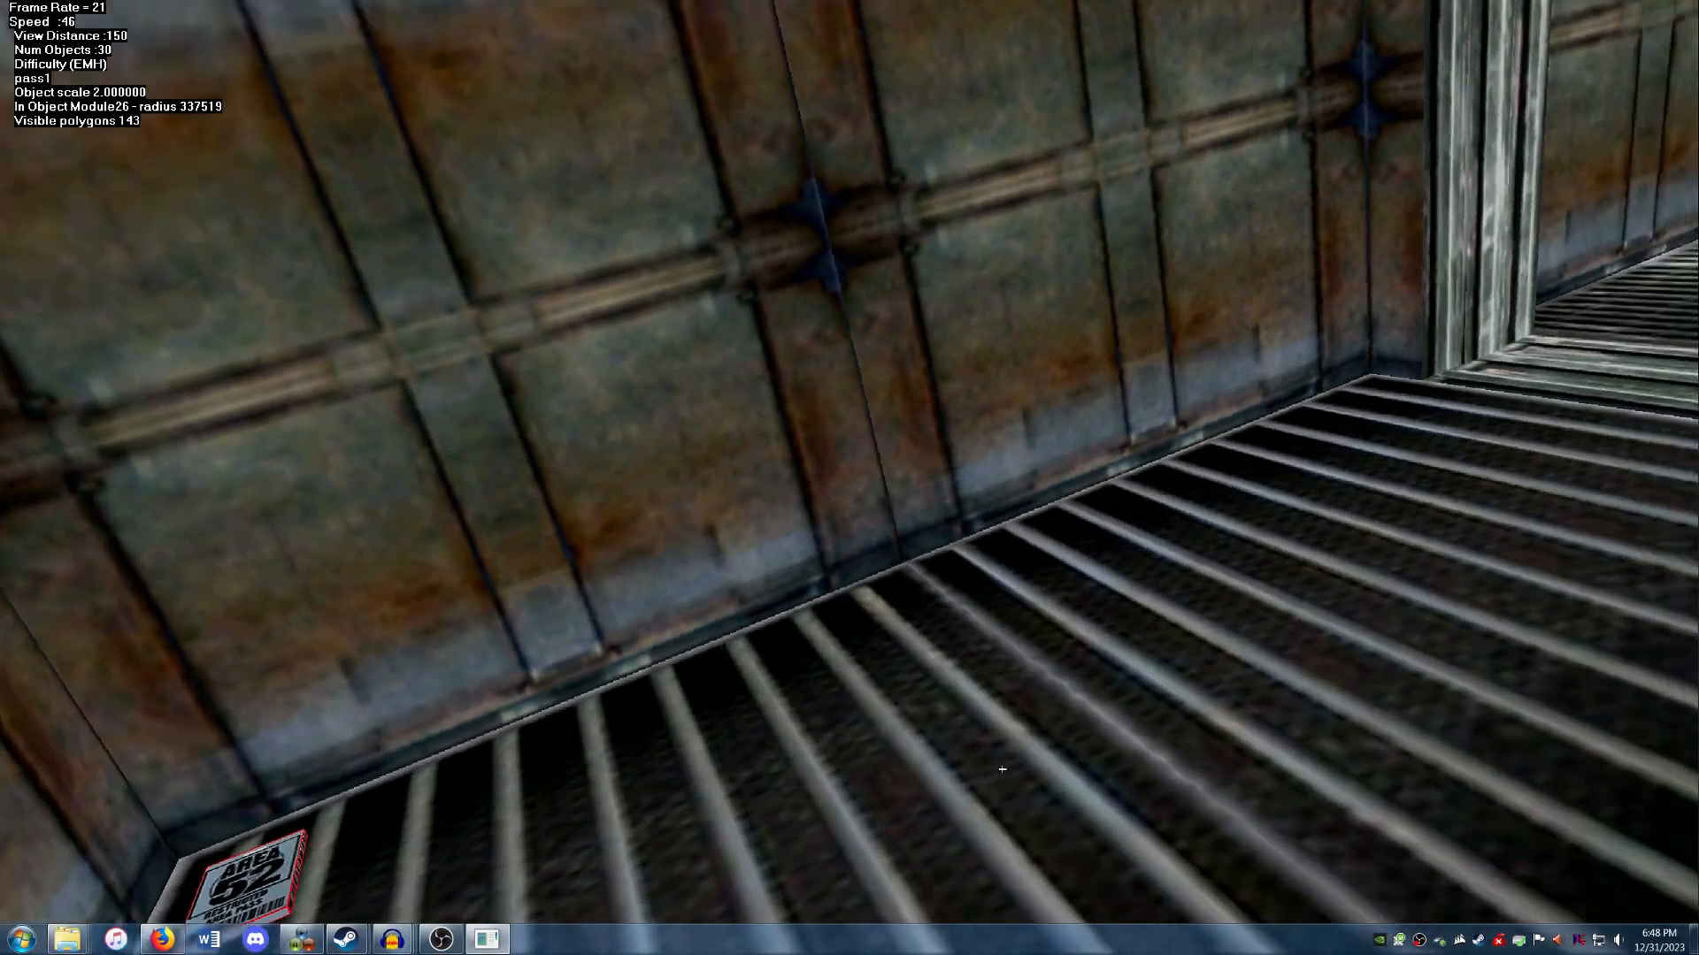
key(Down)
key(Up)
key(Right)
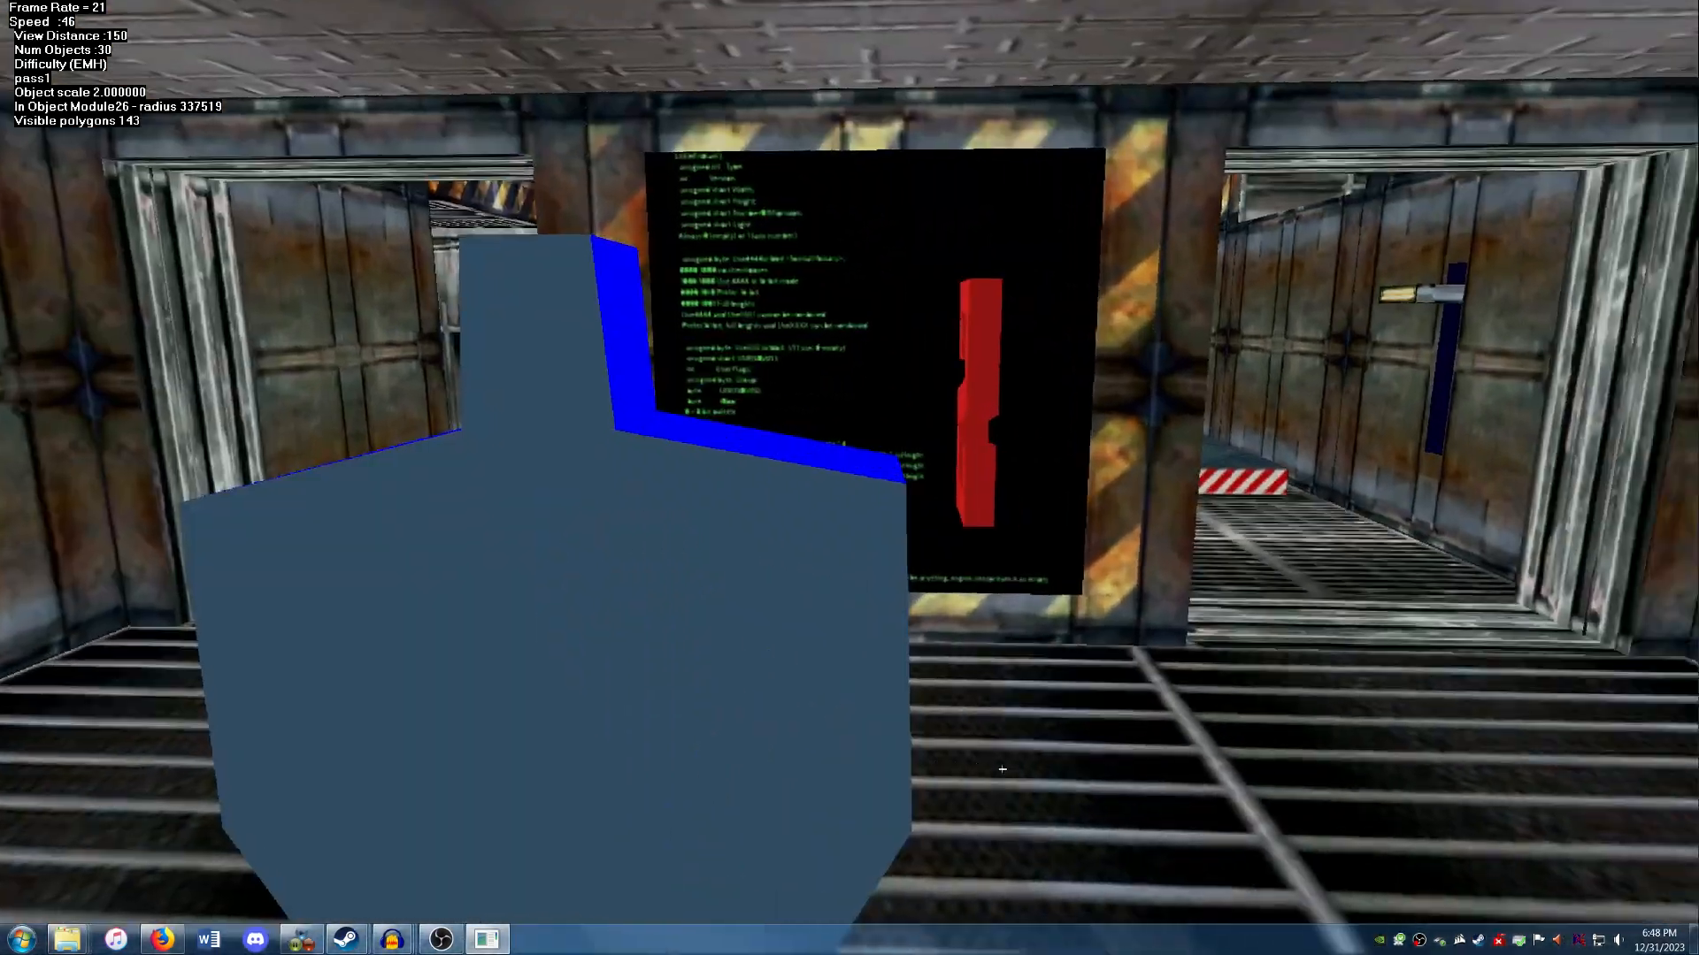
key(Right)
key(Up)
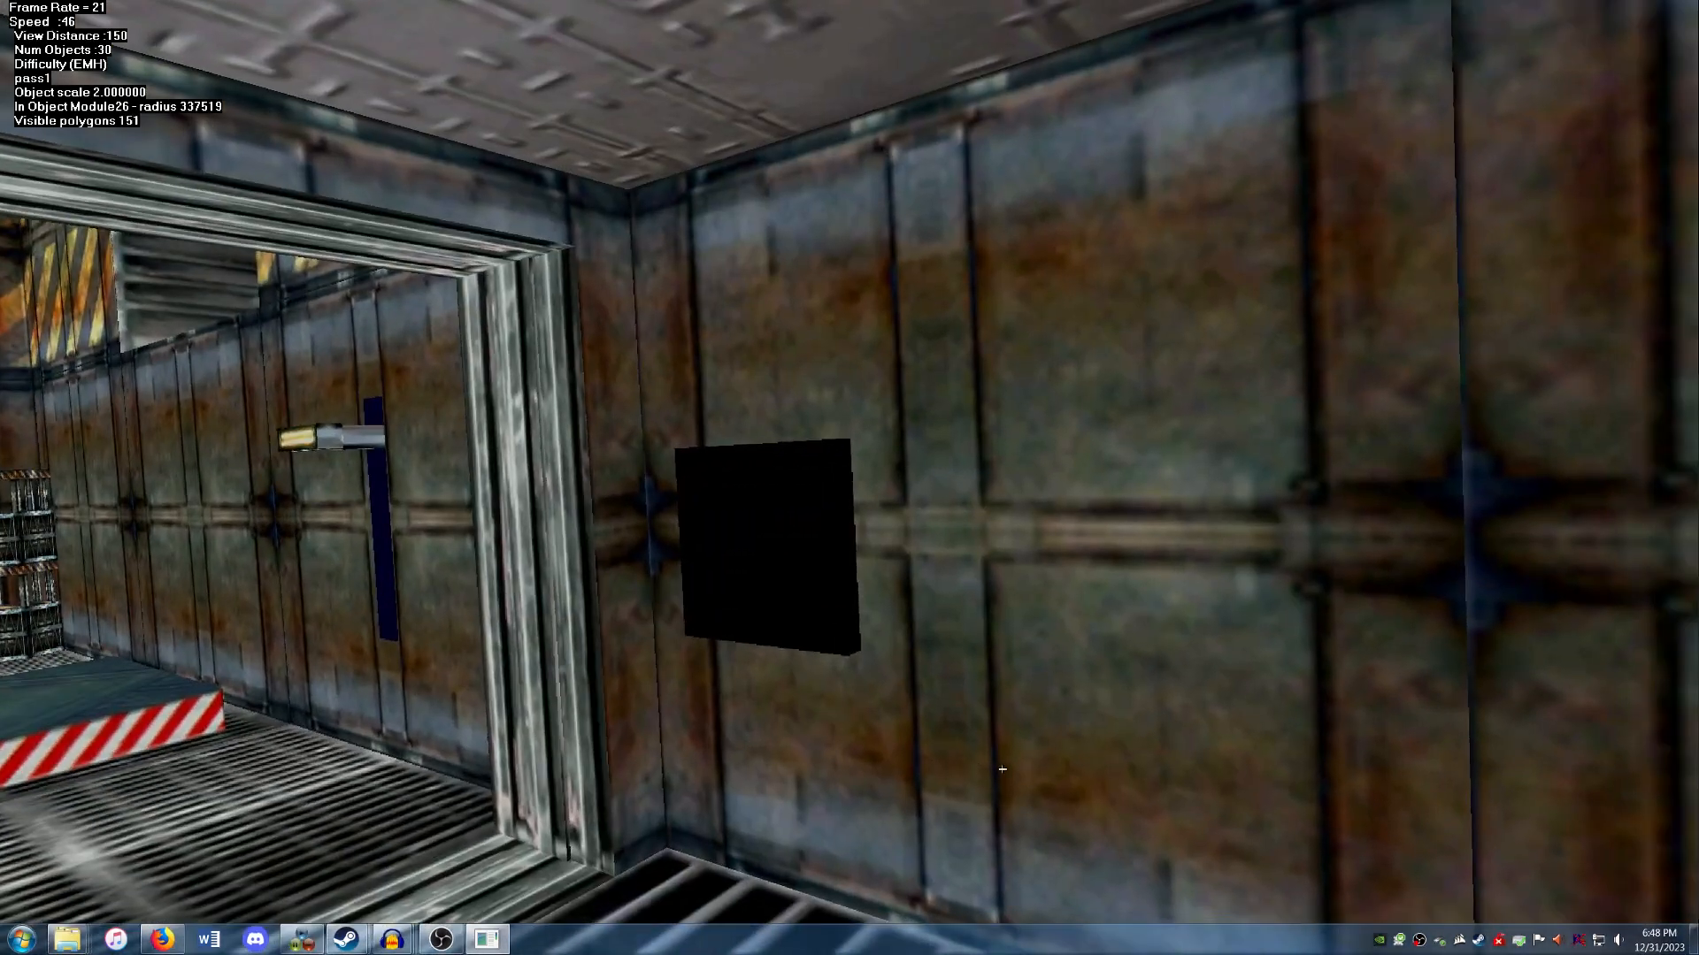
key(Down)
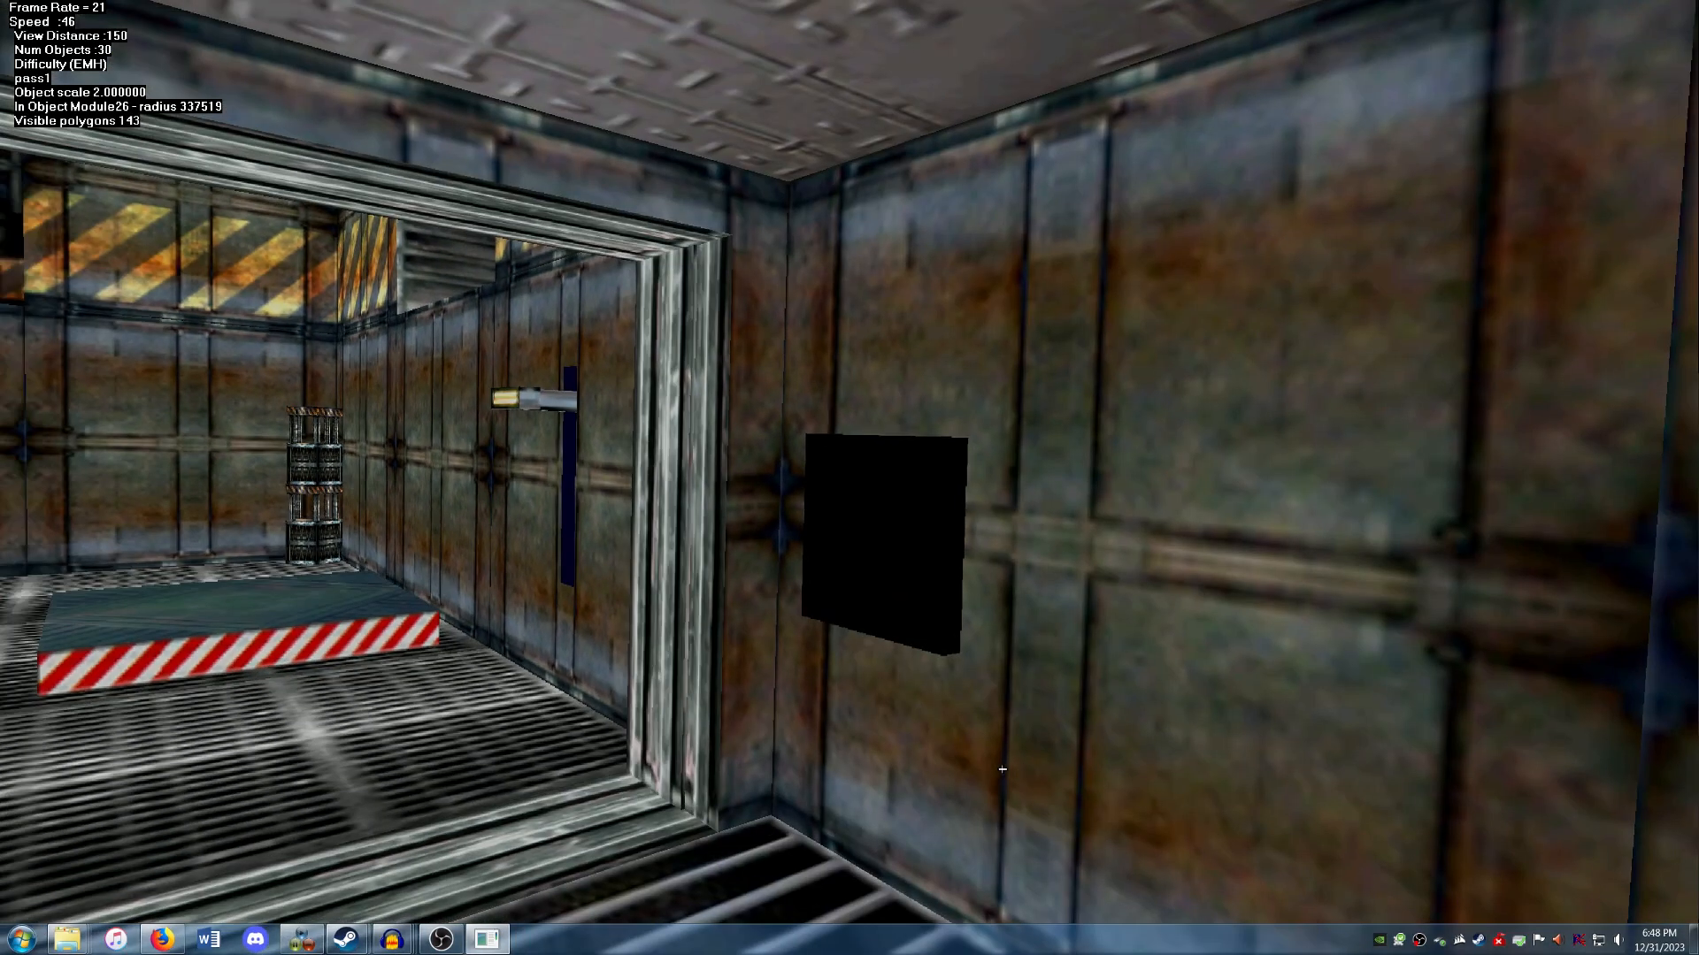
click(881, 594)
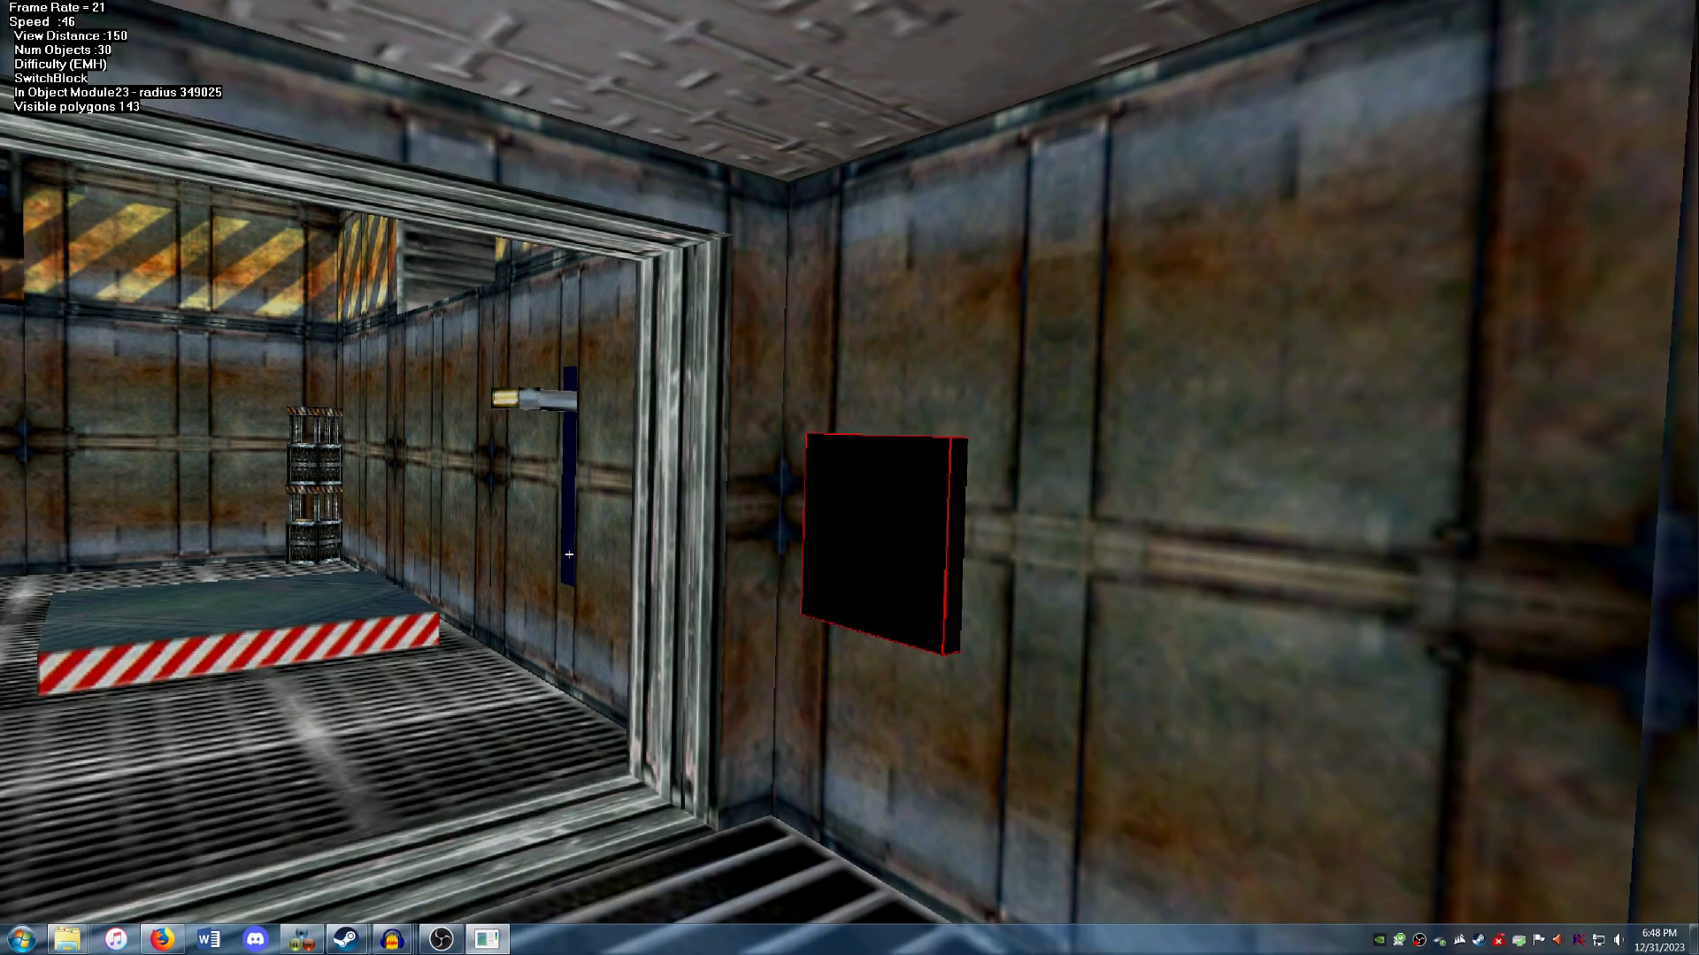
Start track editing for the selected switch block.
click(14, 7)
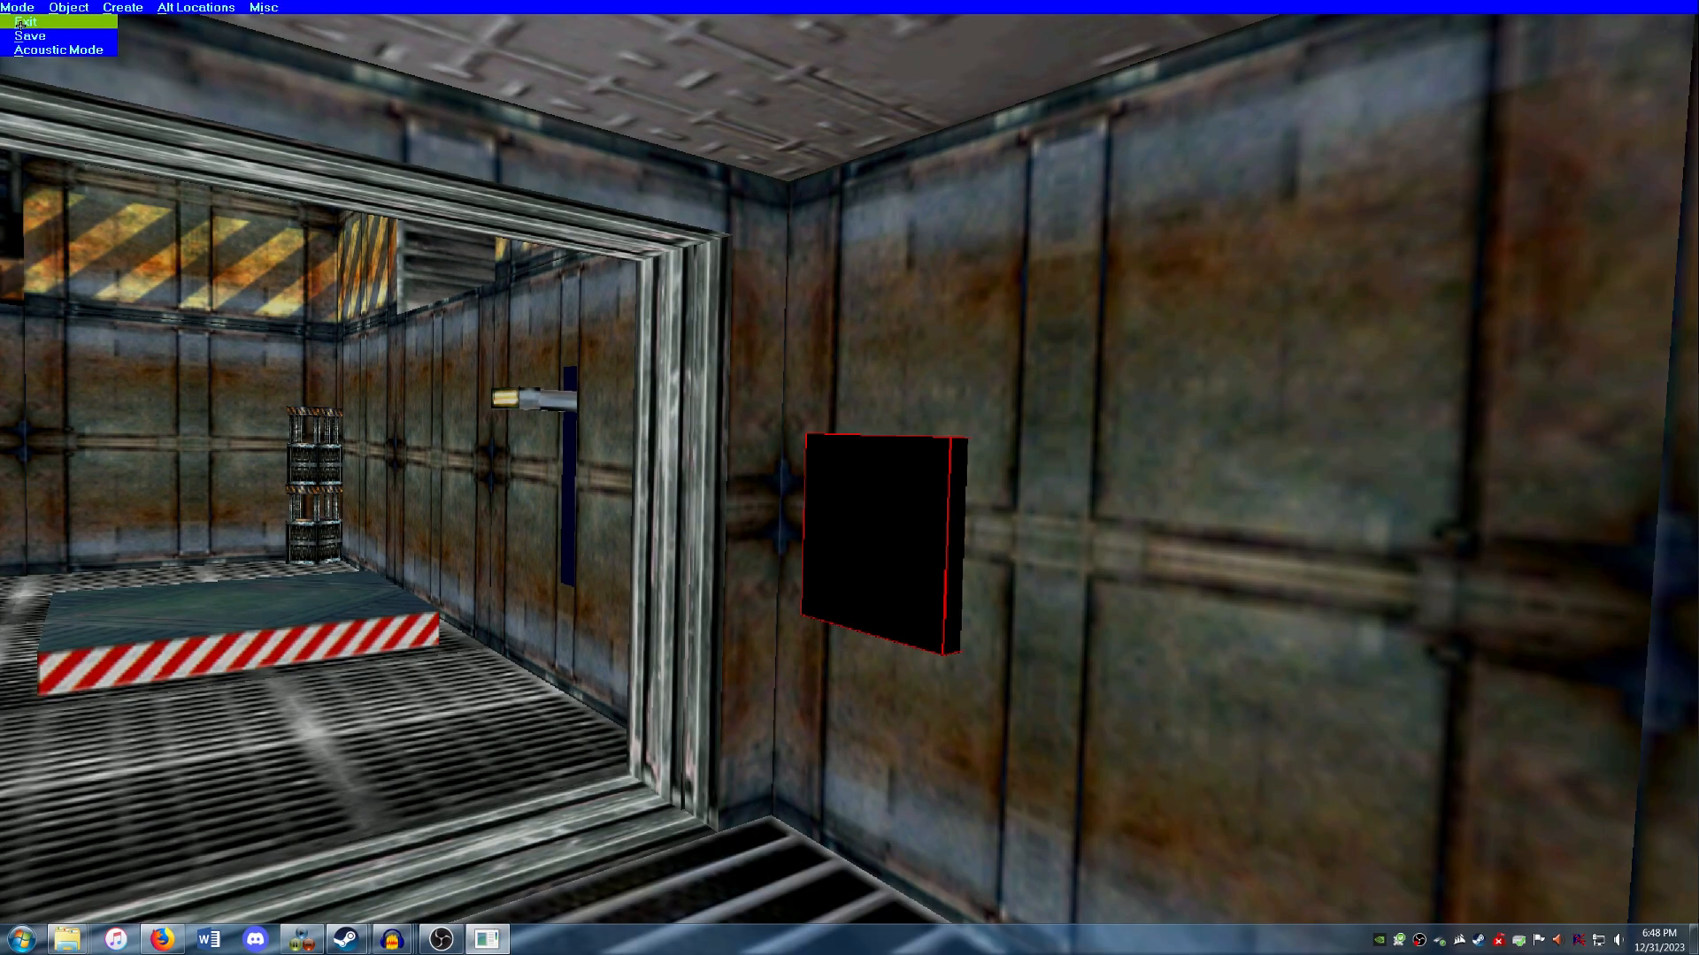
click(14, 8)
click(14, 7)
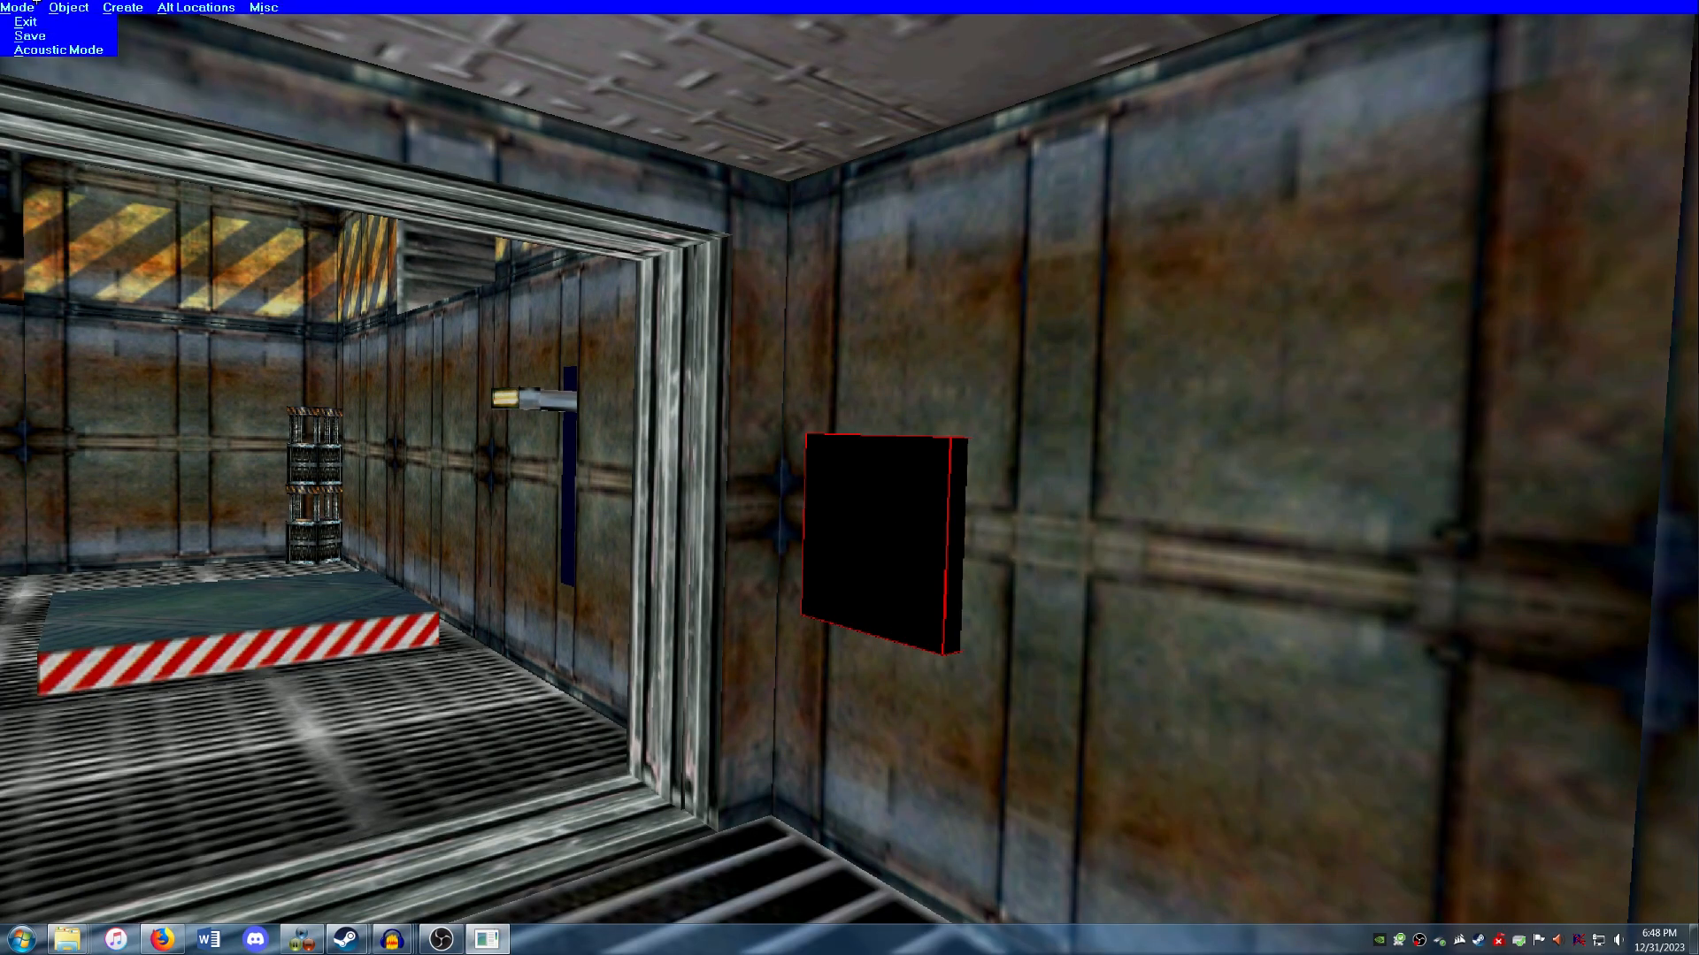
click(53, 7)
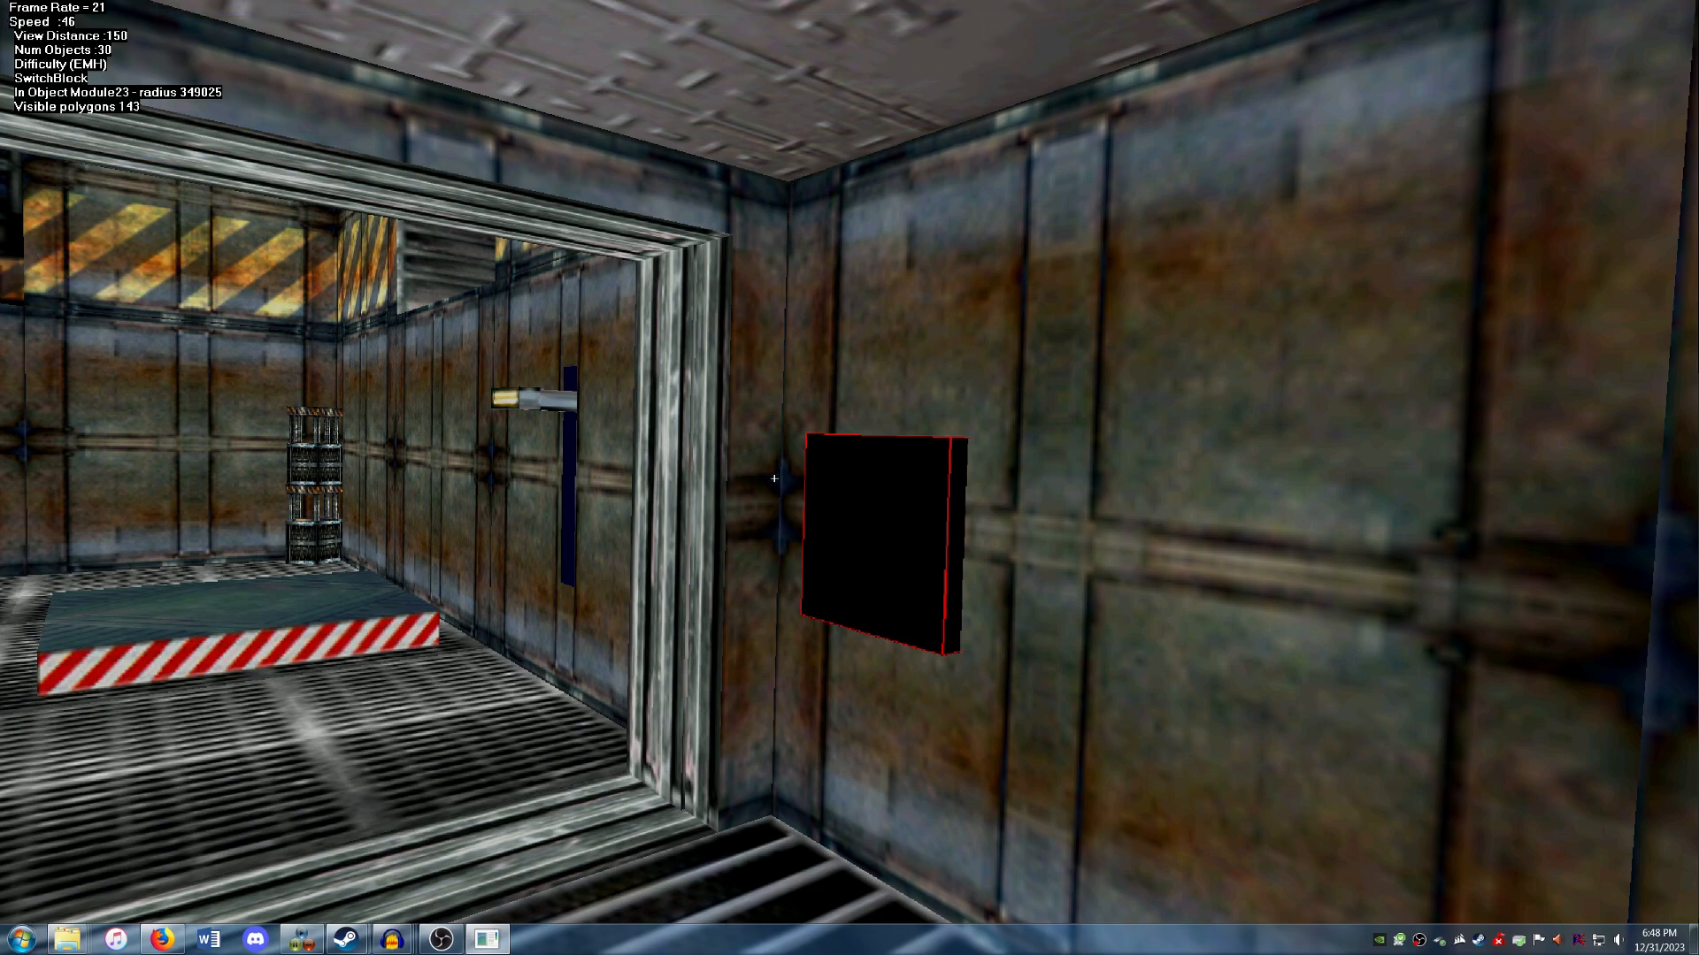
click(68, 7)
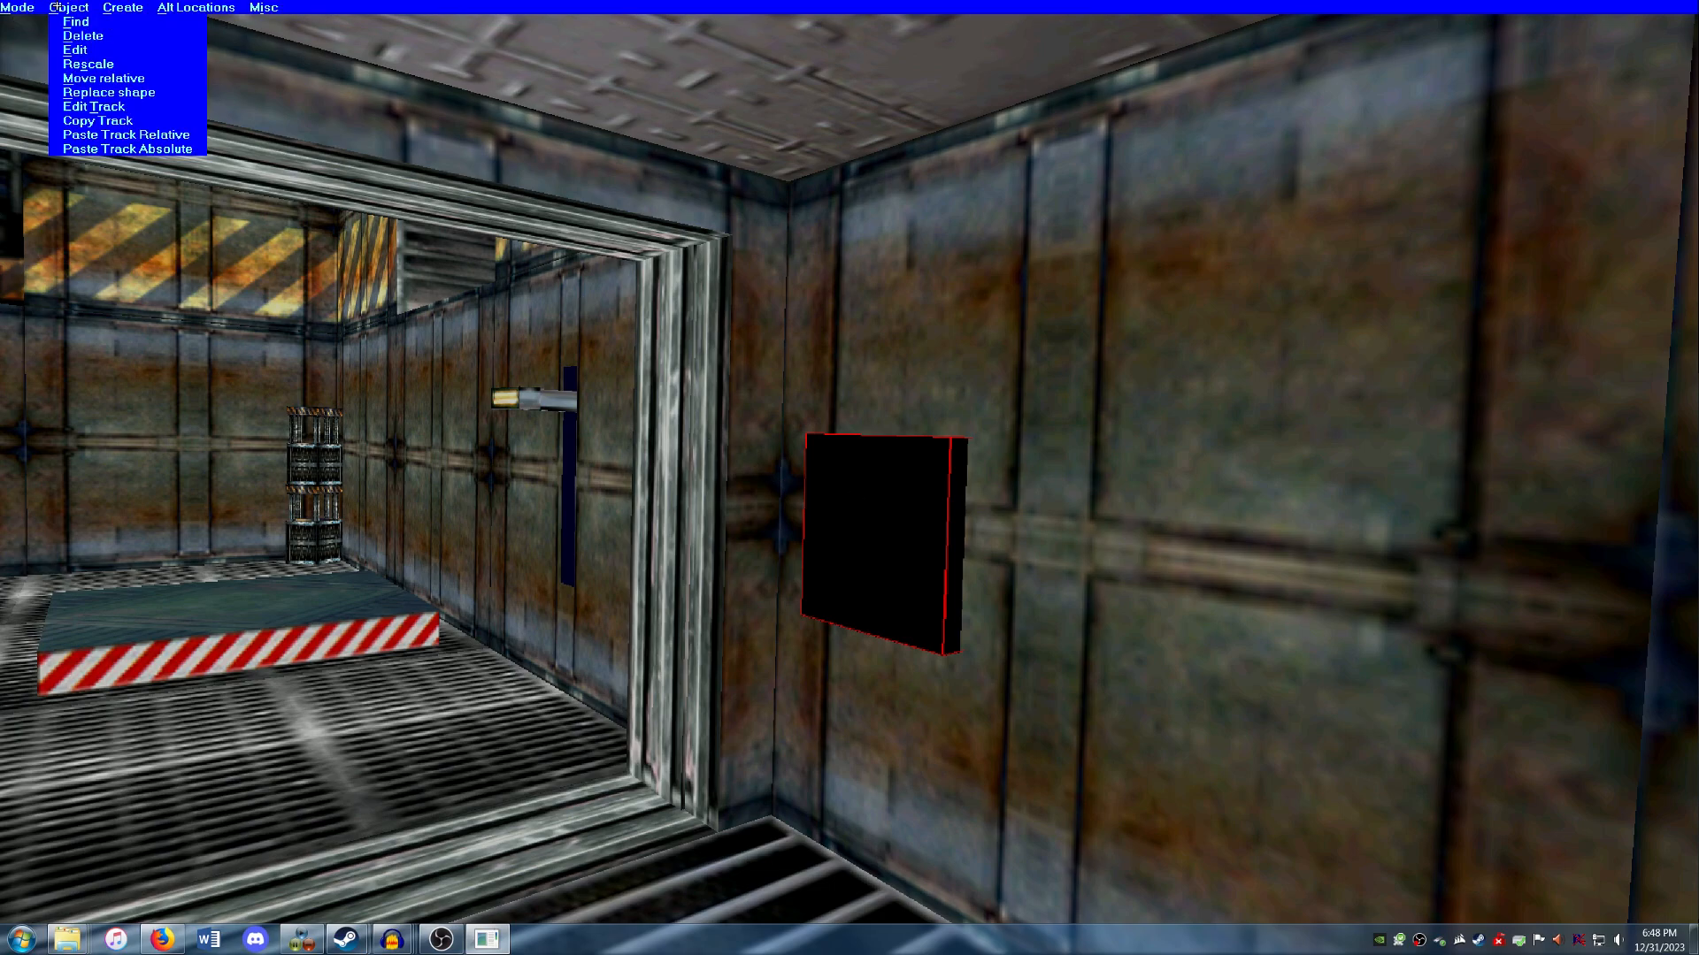
click(92, 106)
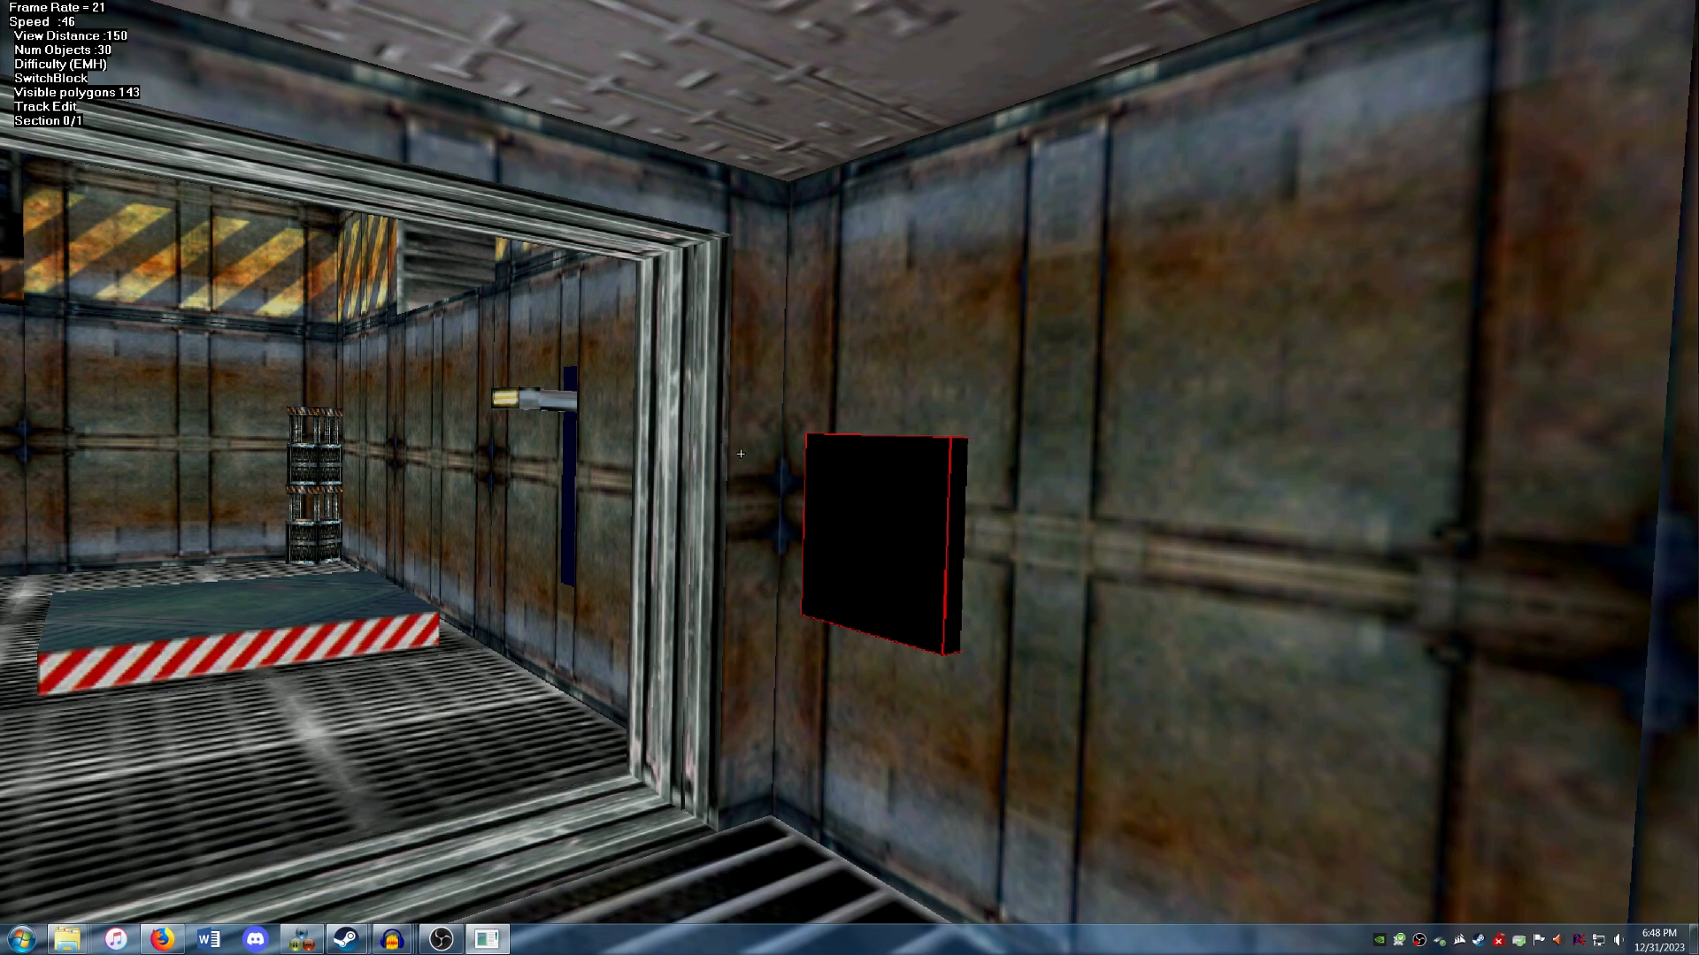
Edit the end position of the switch block's track section, pushing the block slightly into the wall.
key(Up)
key(Down)
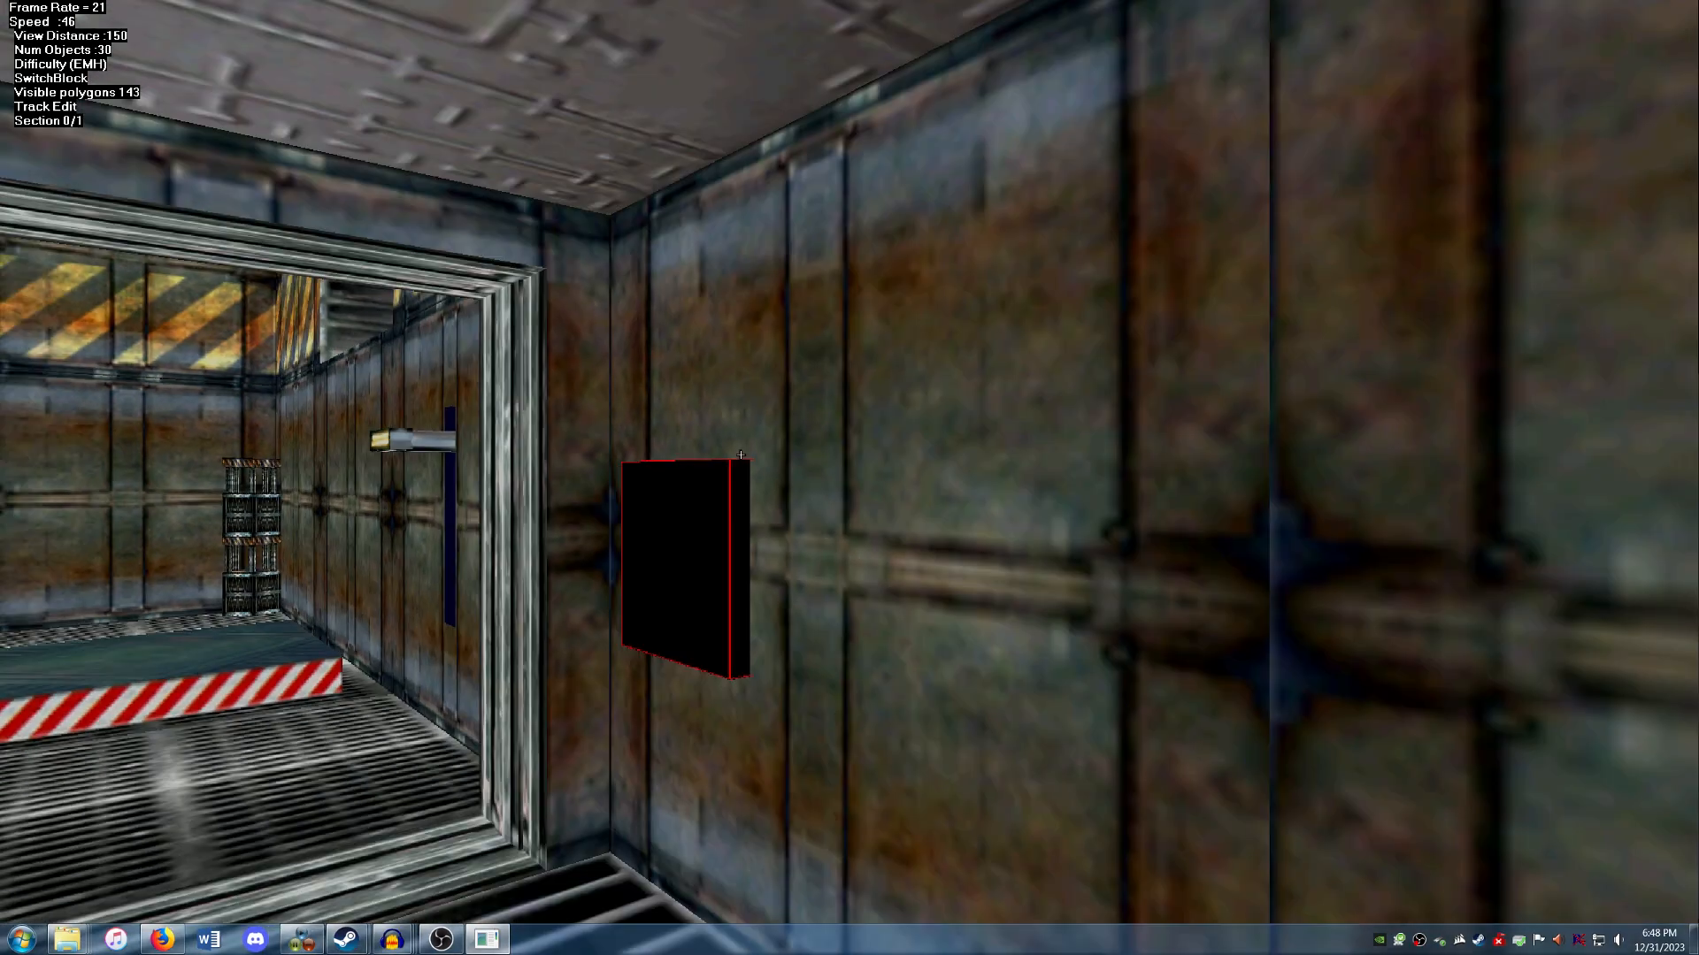
key(Up)
key(Left)
key(Down)
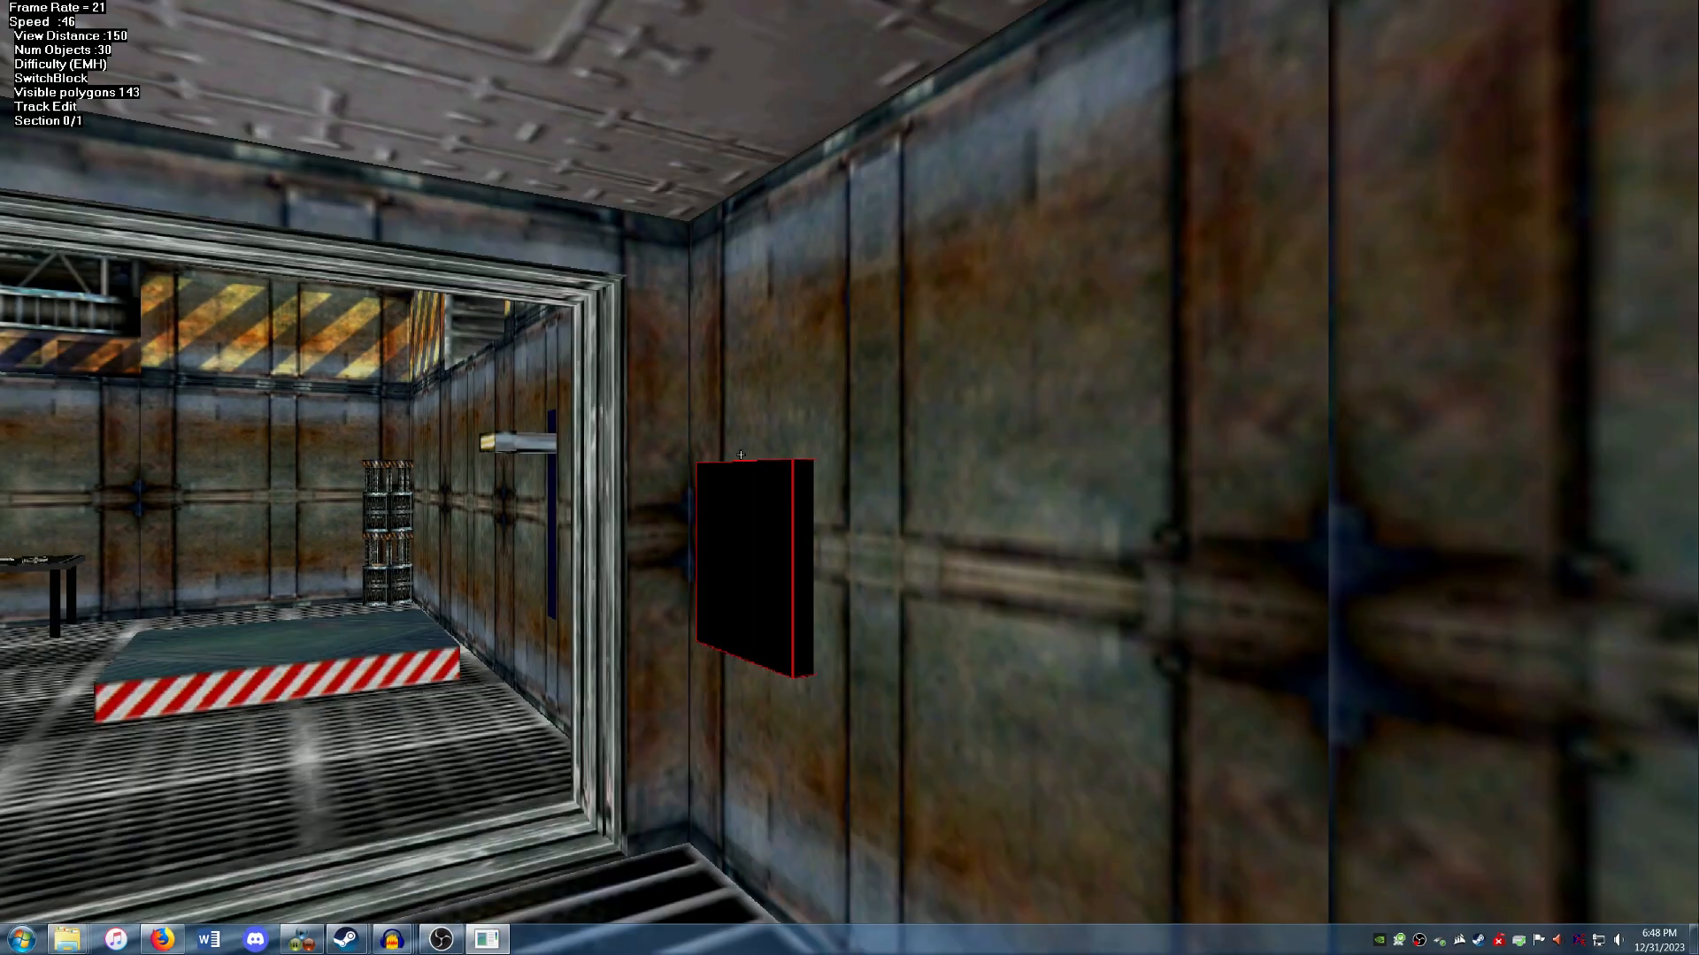
key(Up)
right_click(744, 519)
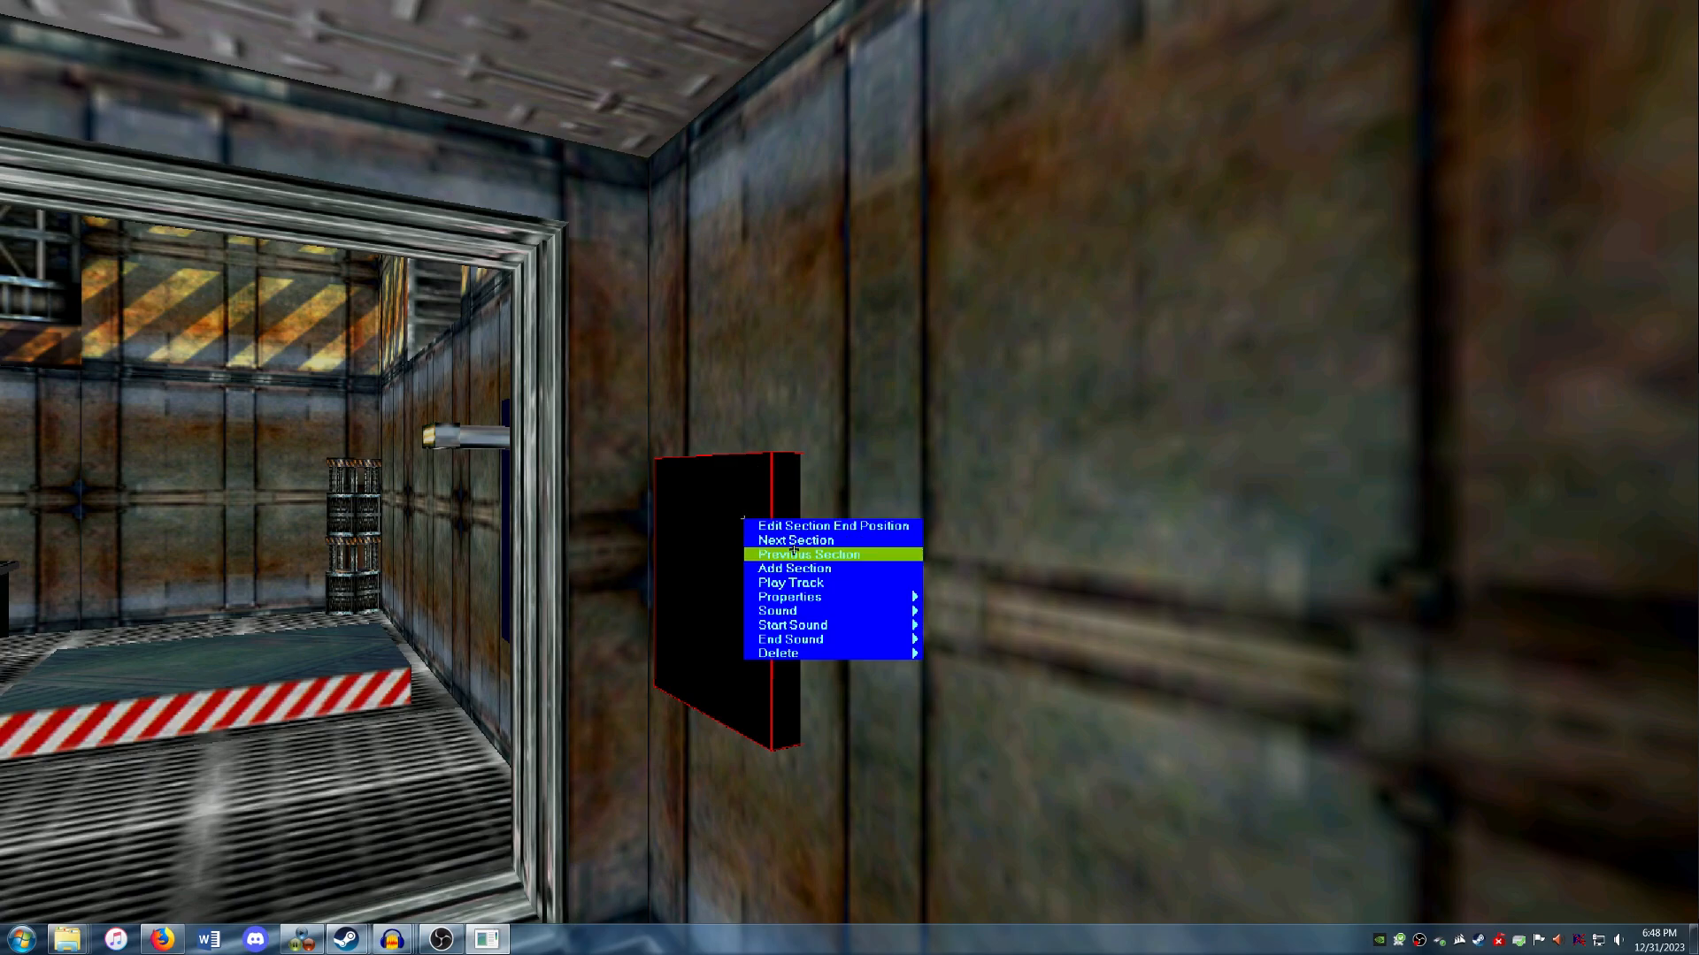
click(786, 526)
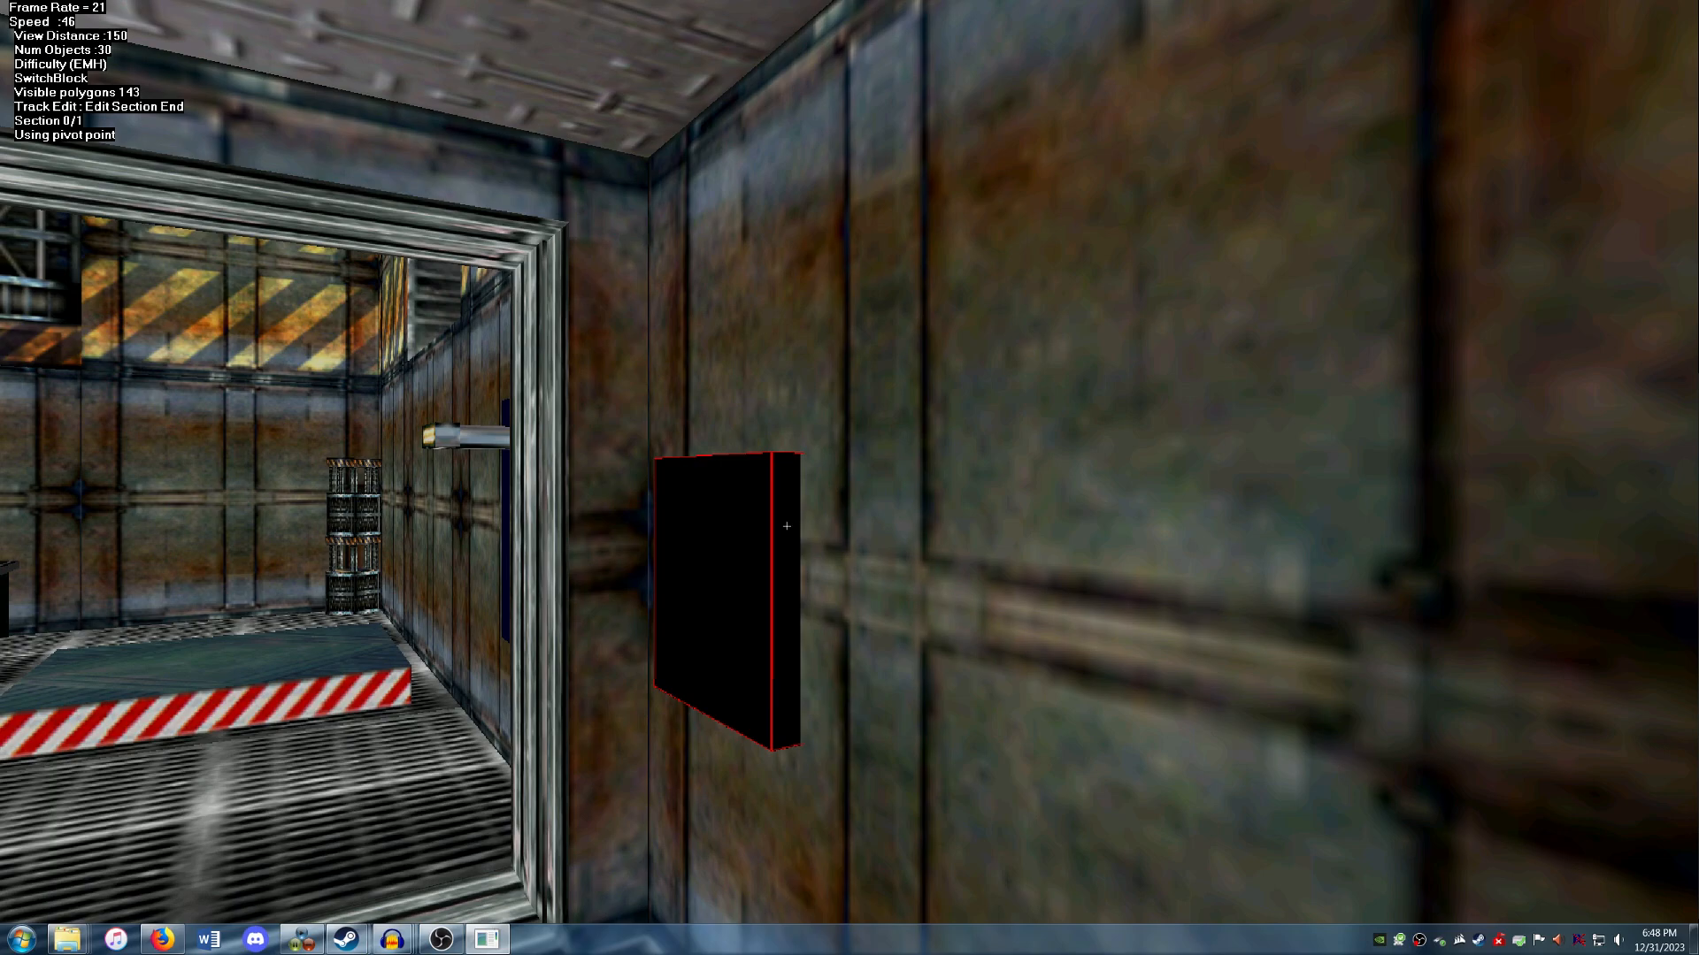
key(Right)
key(Right)
key(Right)
key(Right)
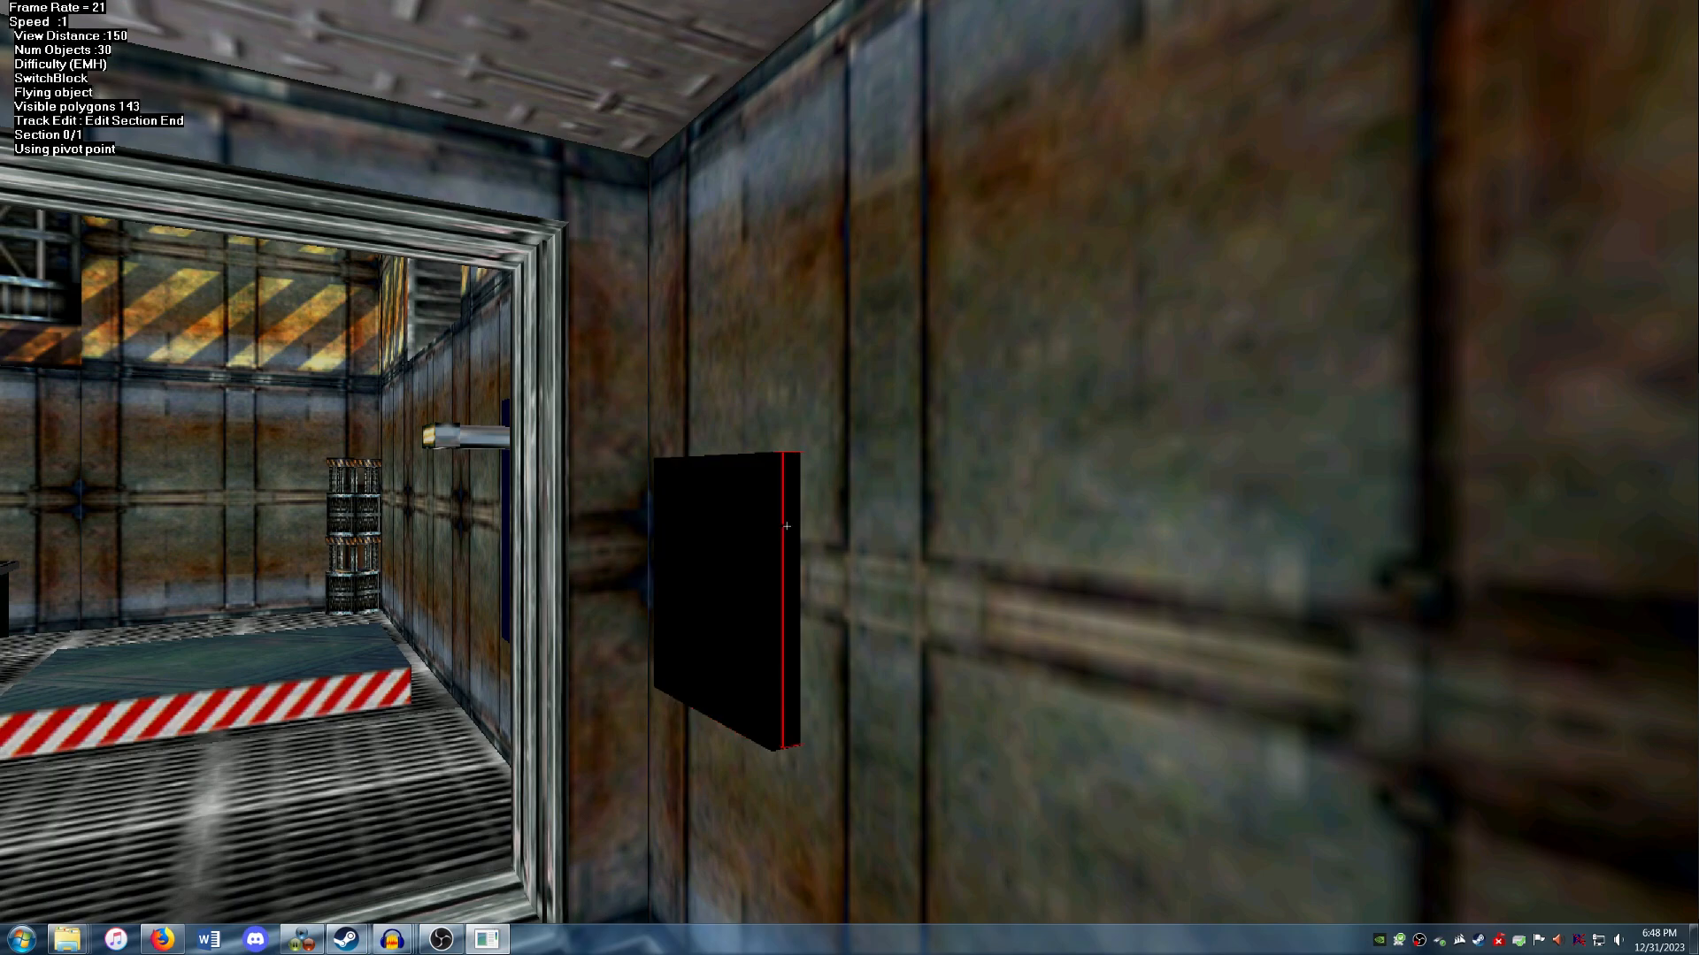
key(Escape)
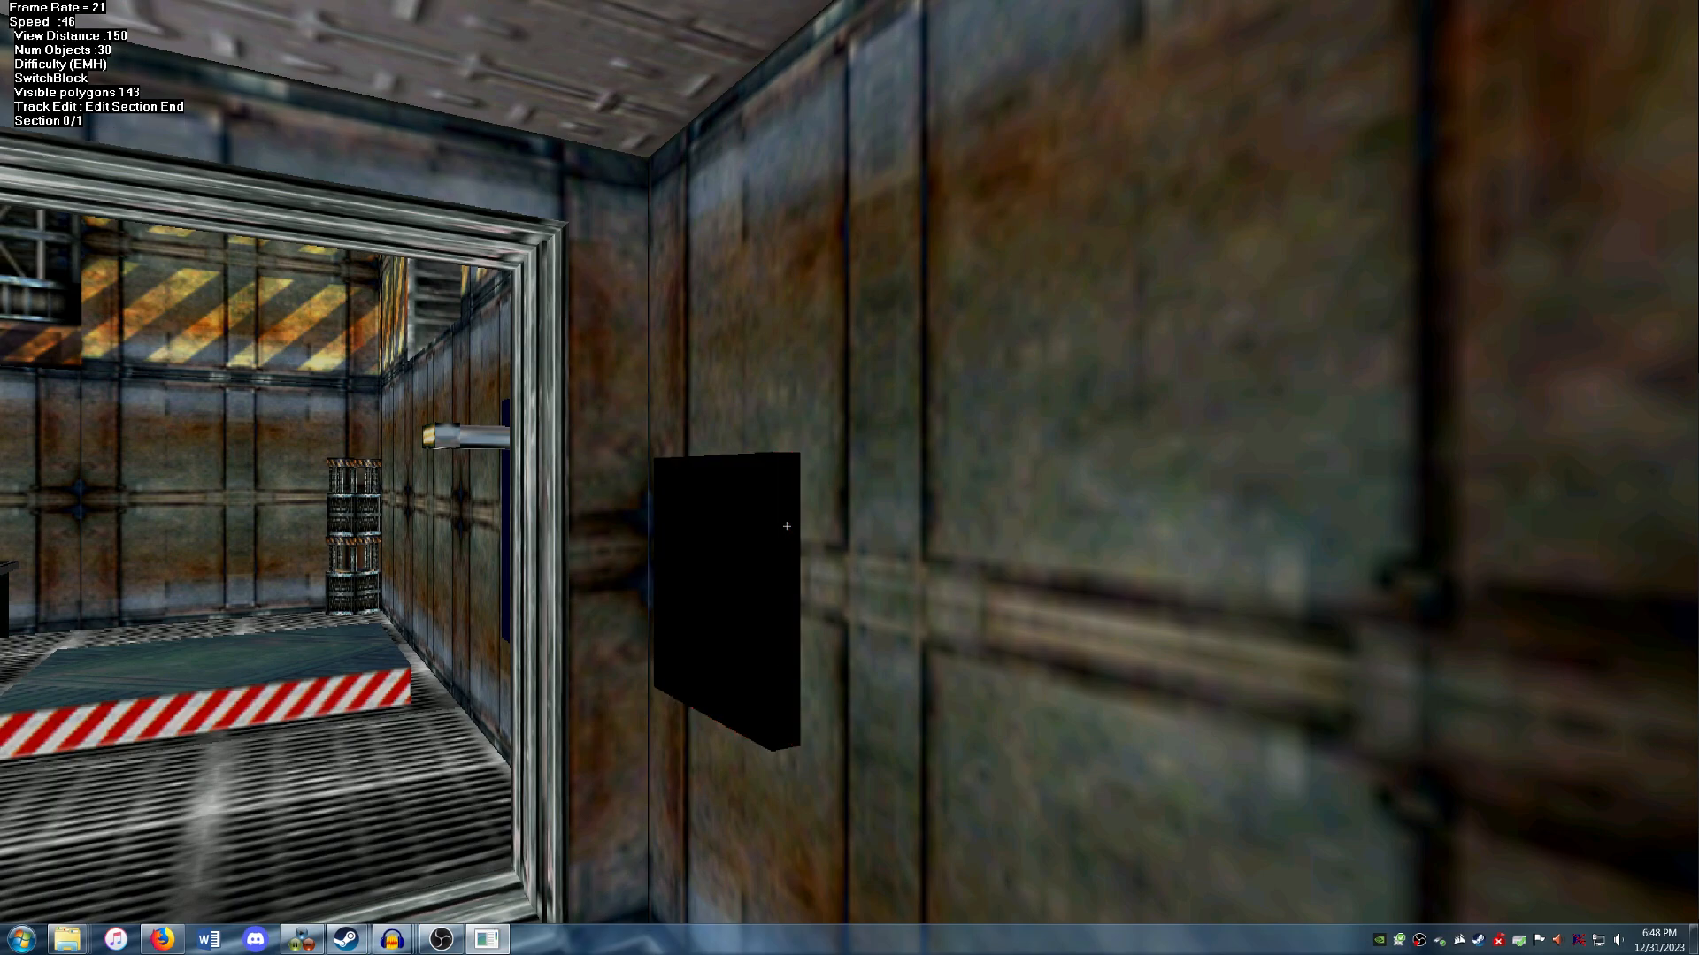
Check the switch block's end position from the side, behind the wall, and finish the end position edit.
key(Right)
key(Left)
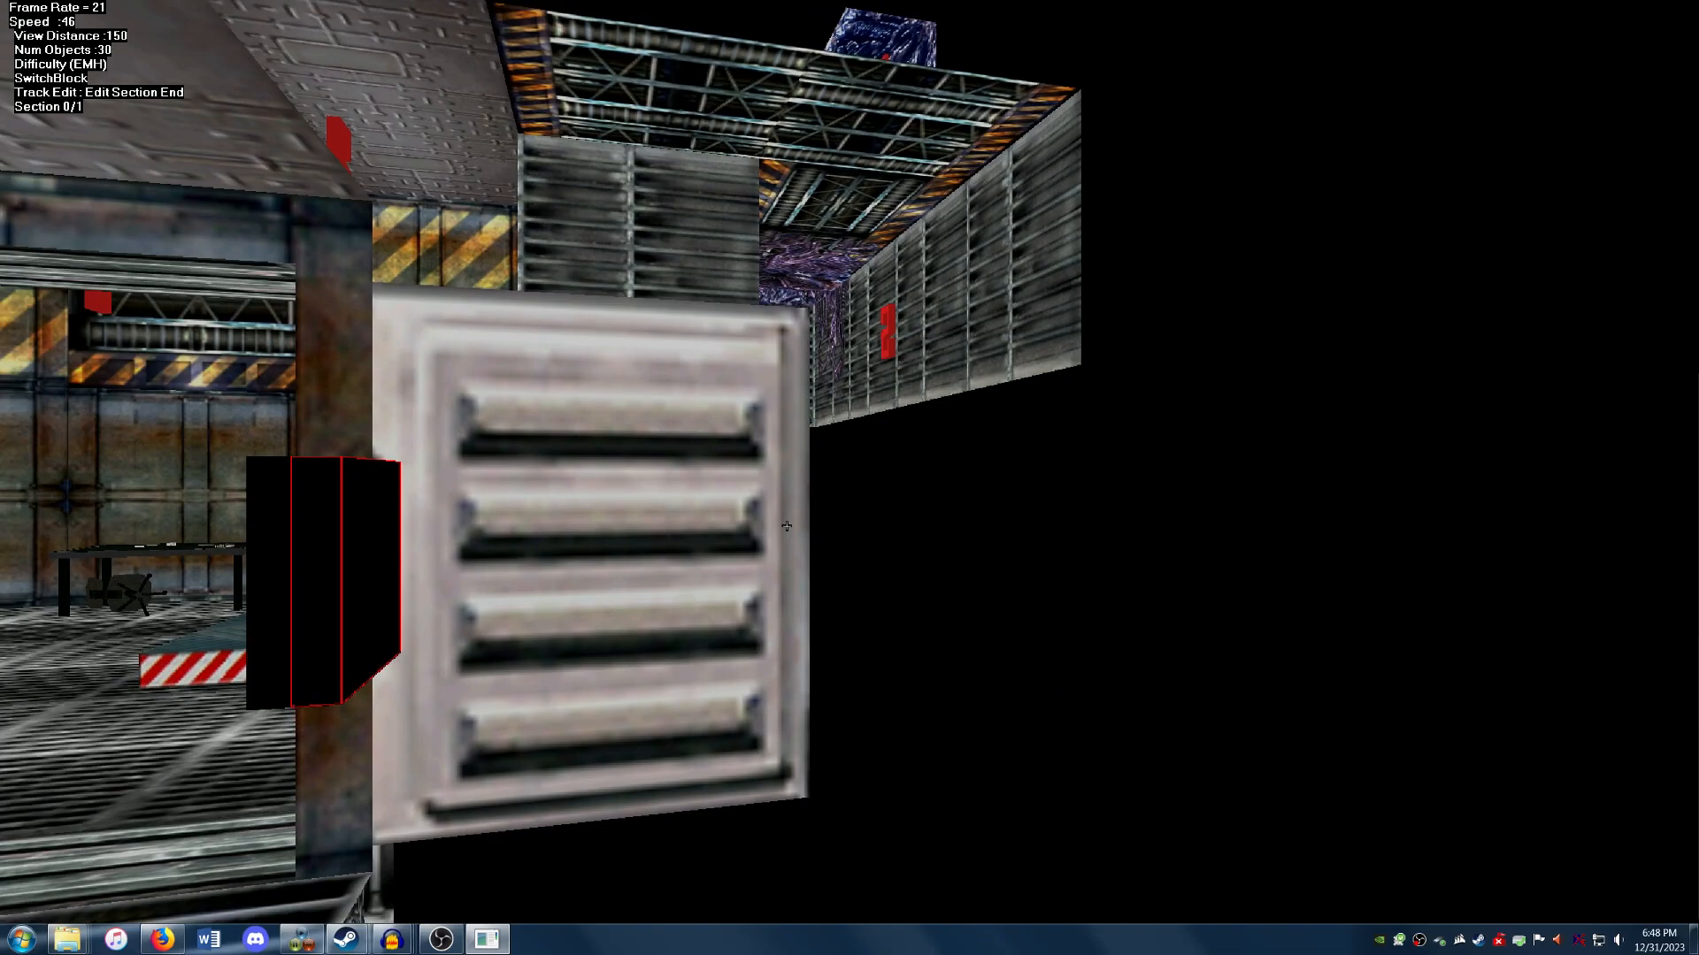
key(shift+Left)
key(shift+Right)
key(shift+Right)
key(Left)
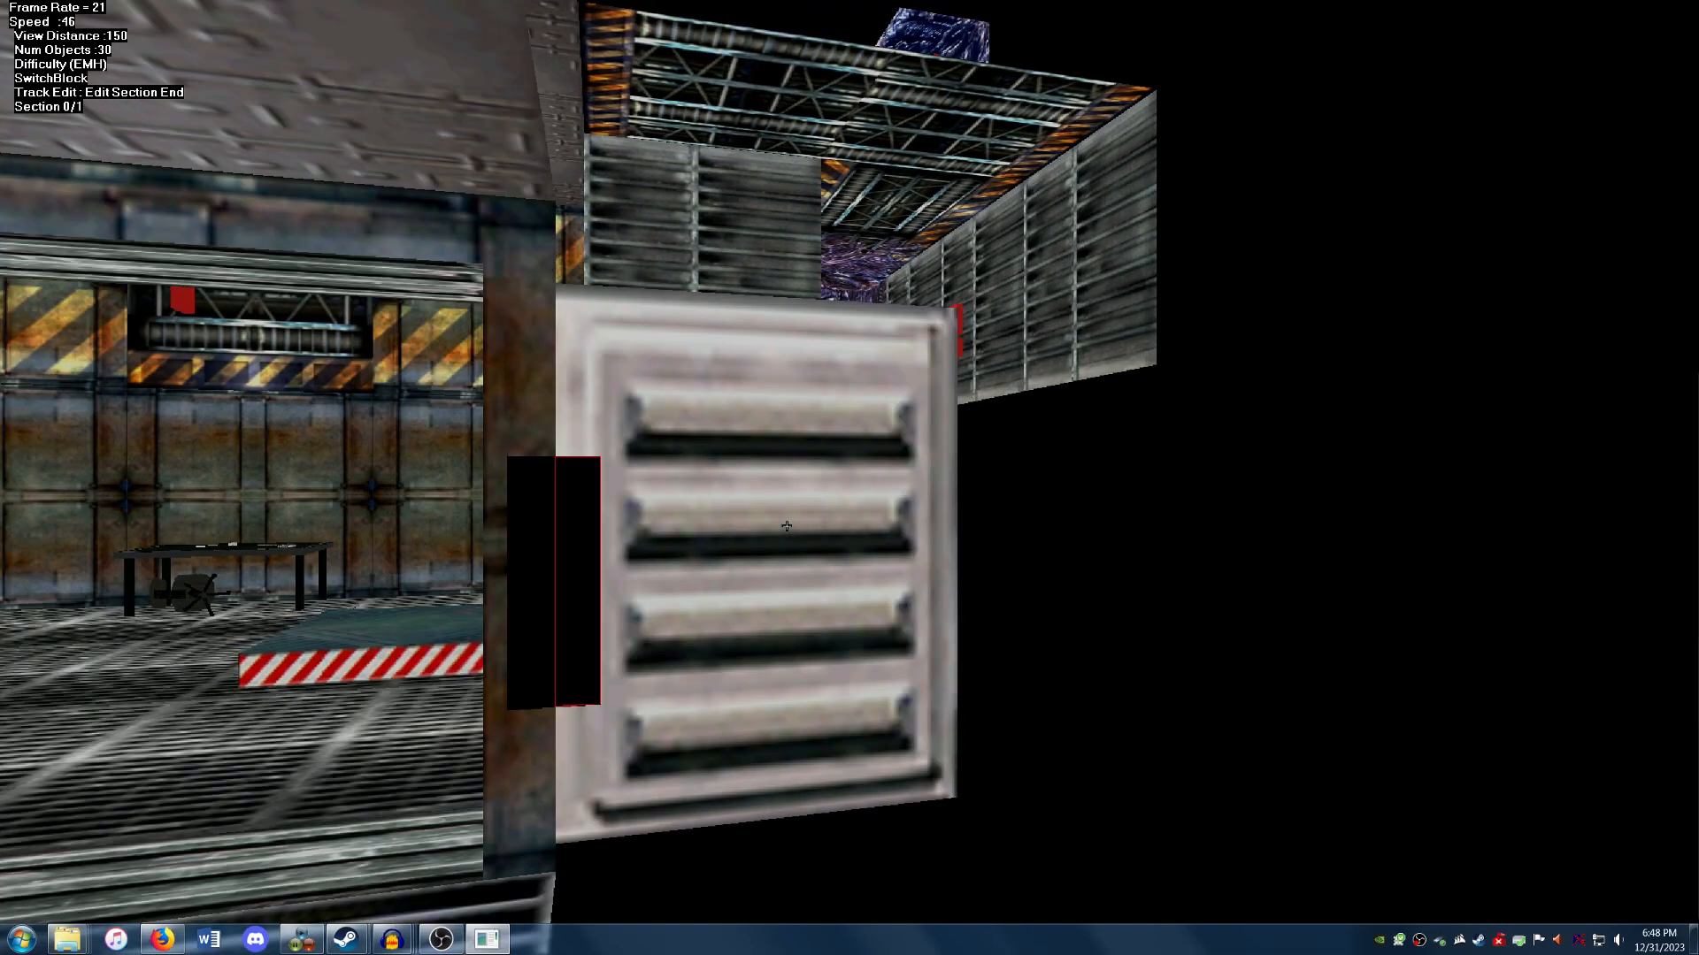
key(Right)
key(Left)
right_click(662, 514)
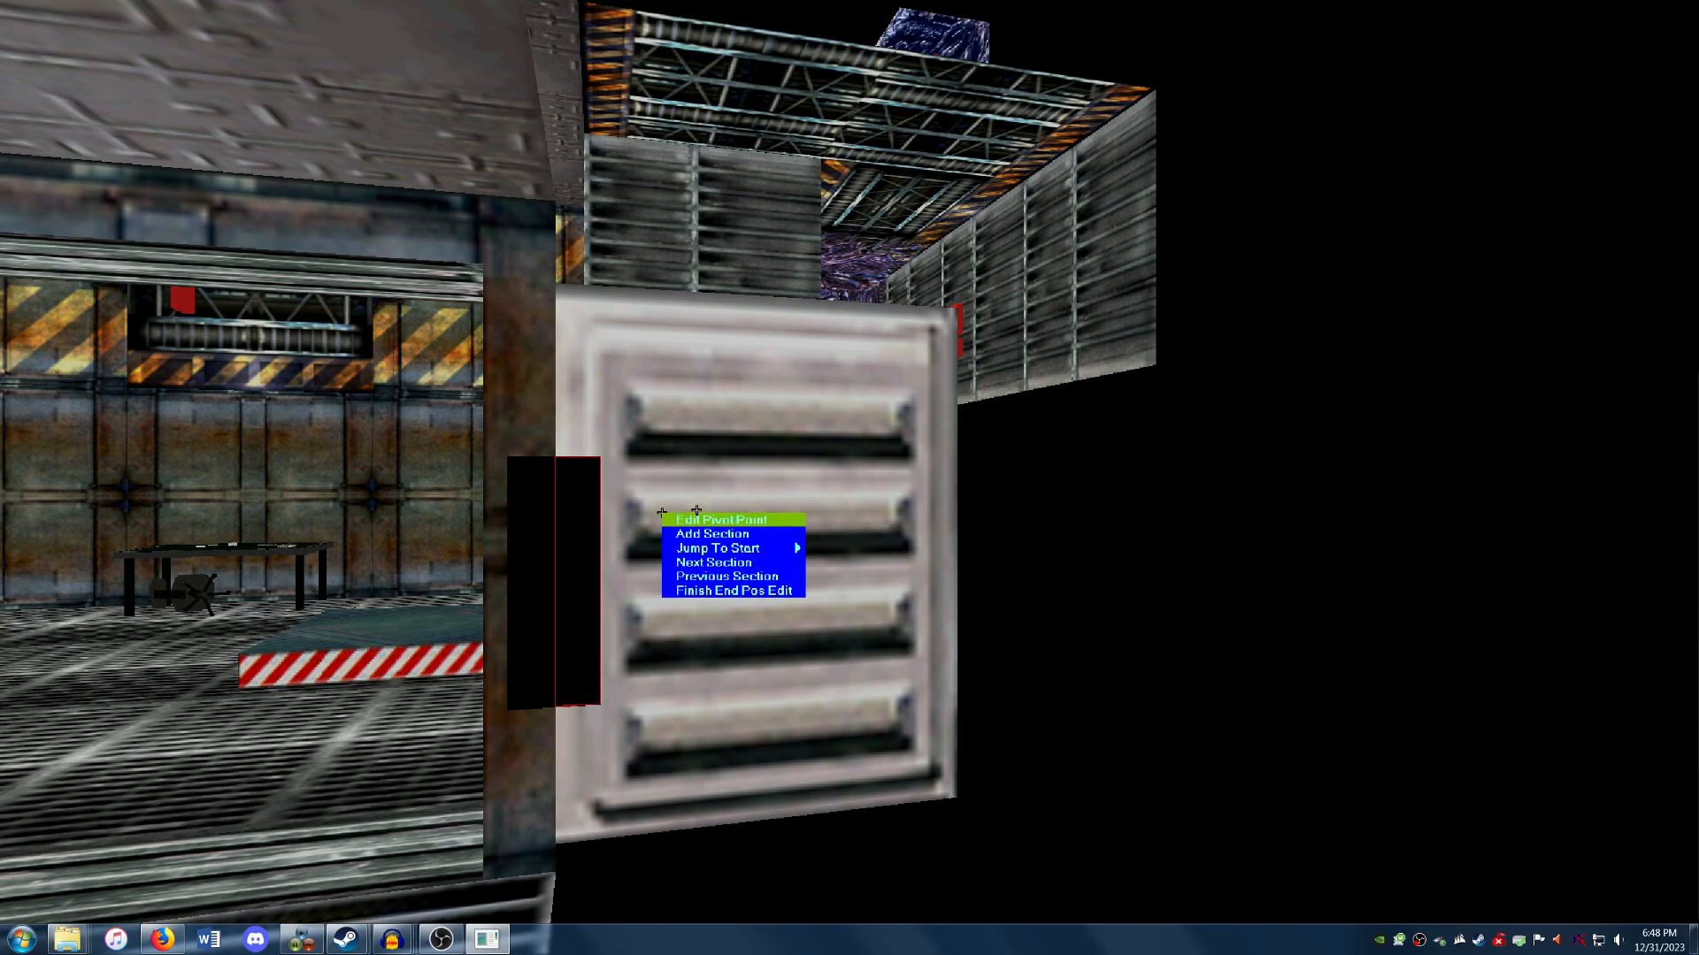
click(707, 586)
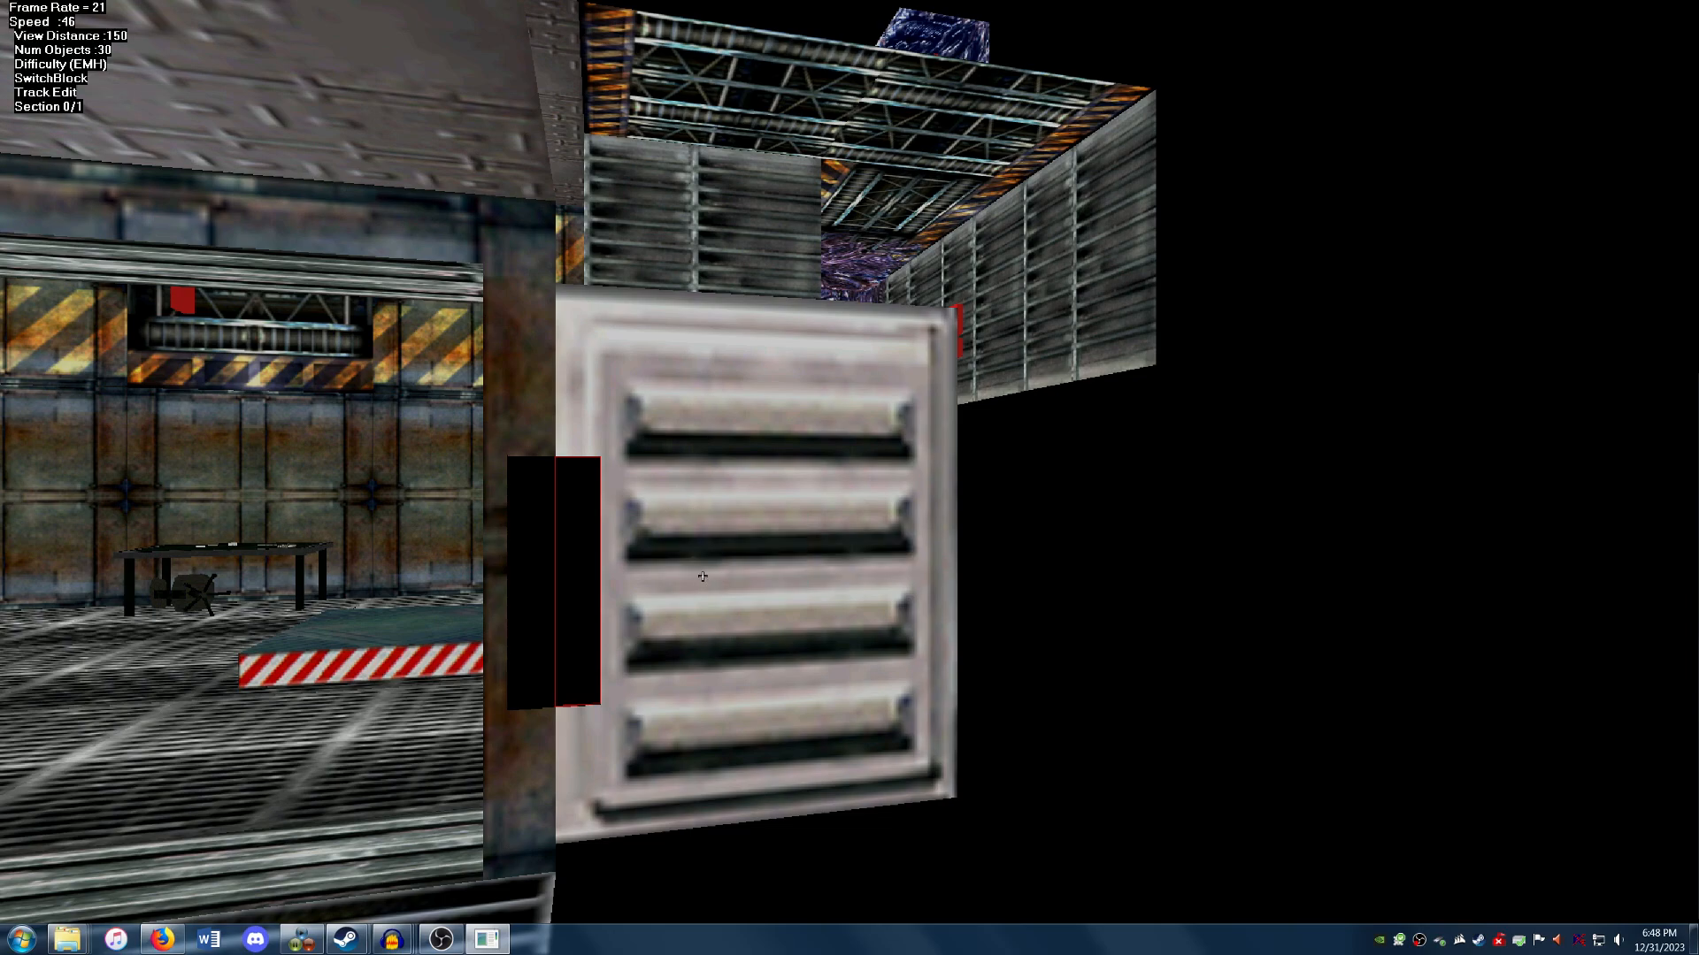
Add a second section to the switch block's track, finish its end position edit and return to the first section.
right_click(676, 527)
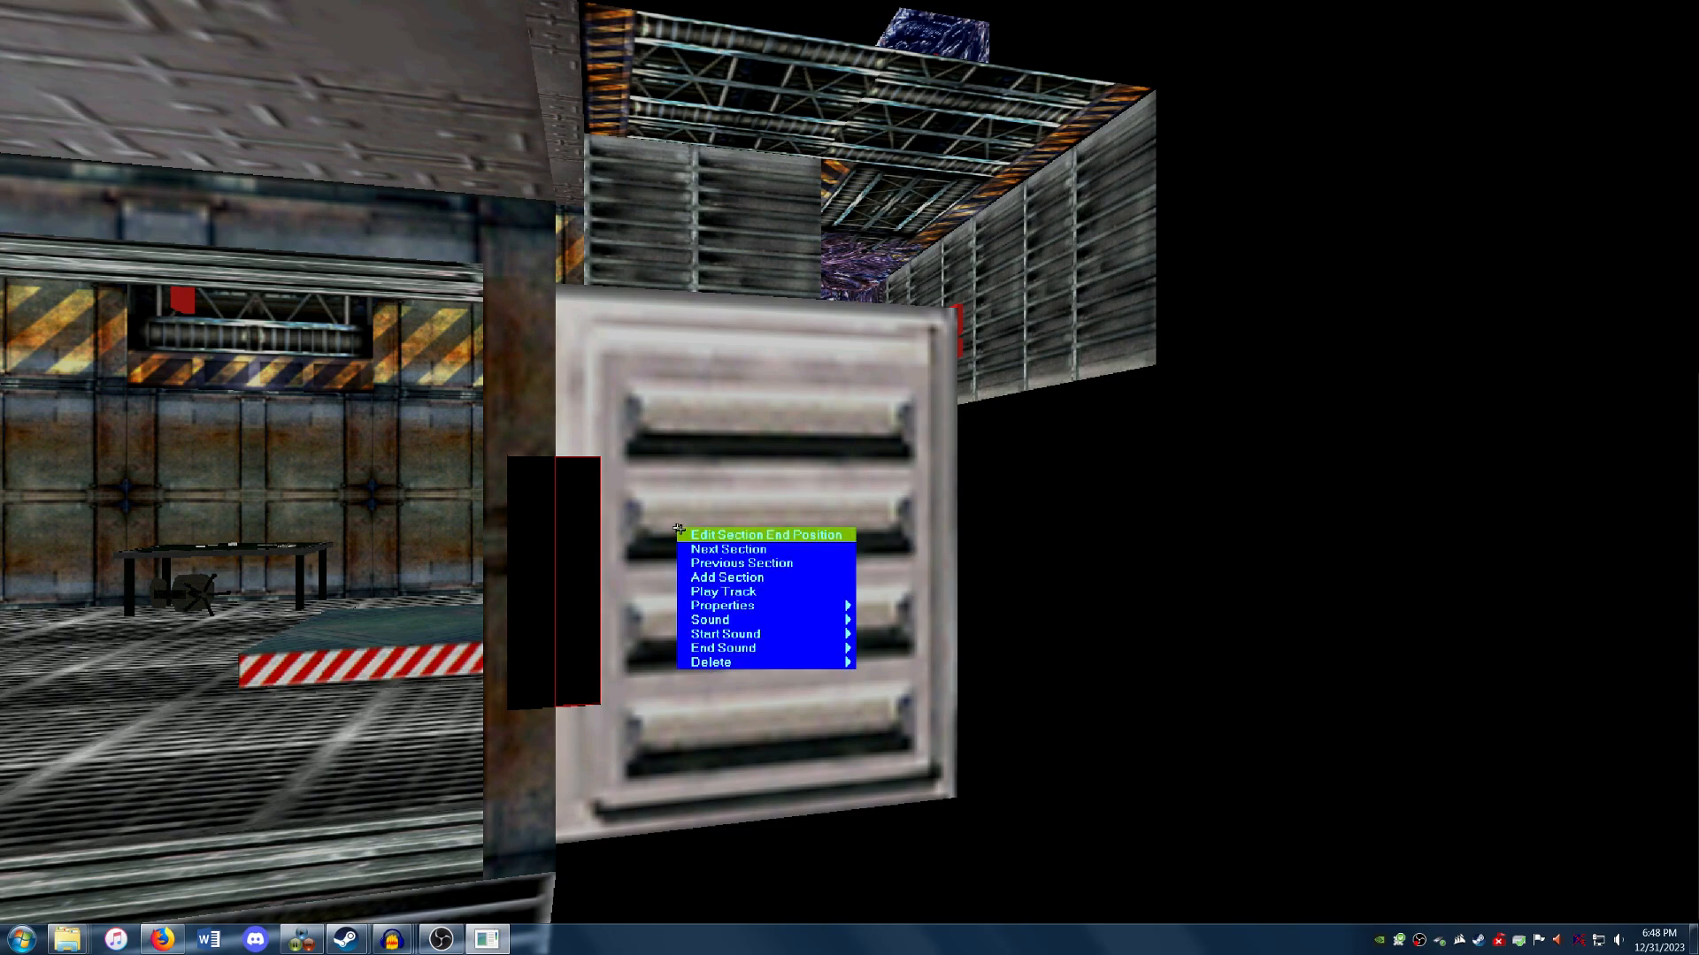
click(726, 579)
right_click(669, 548)
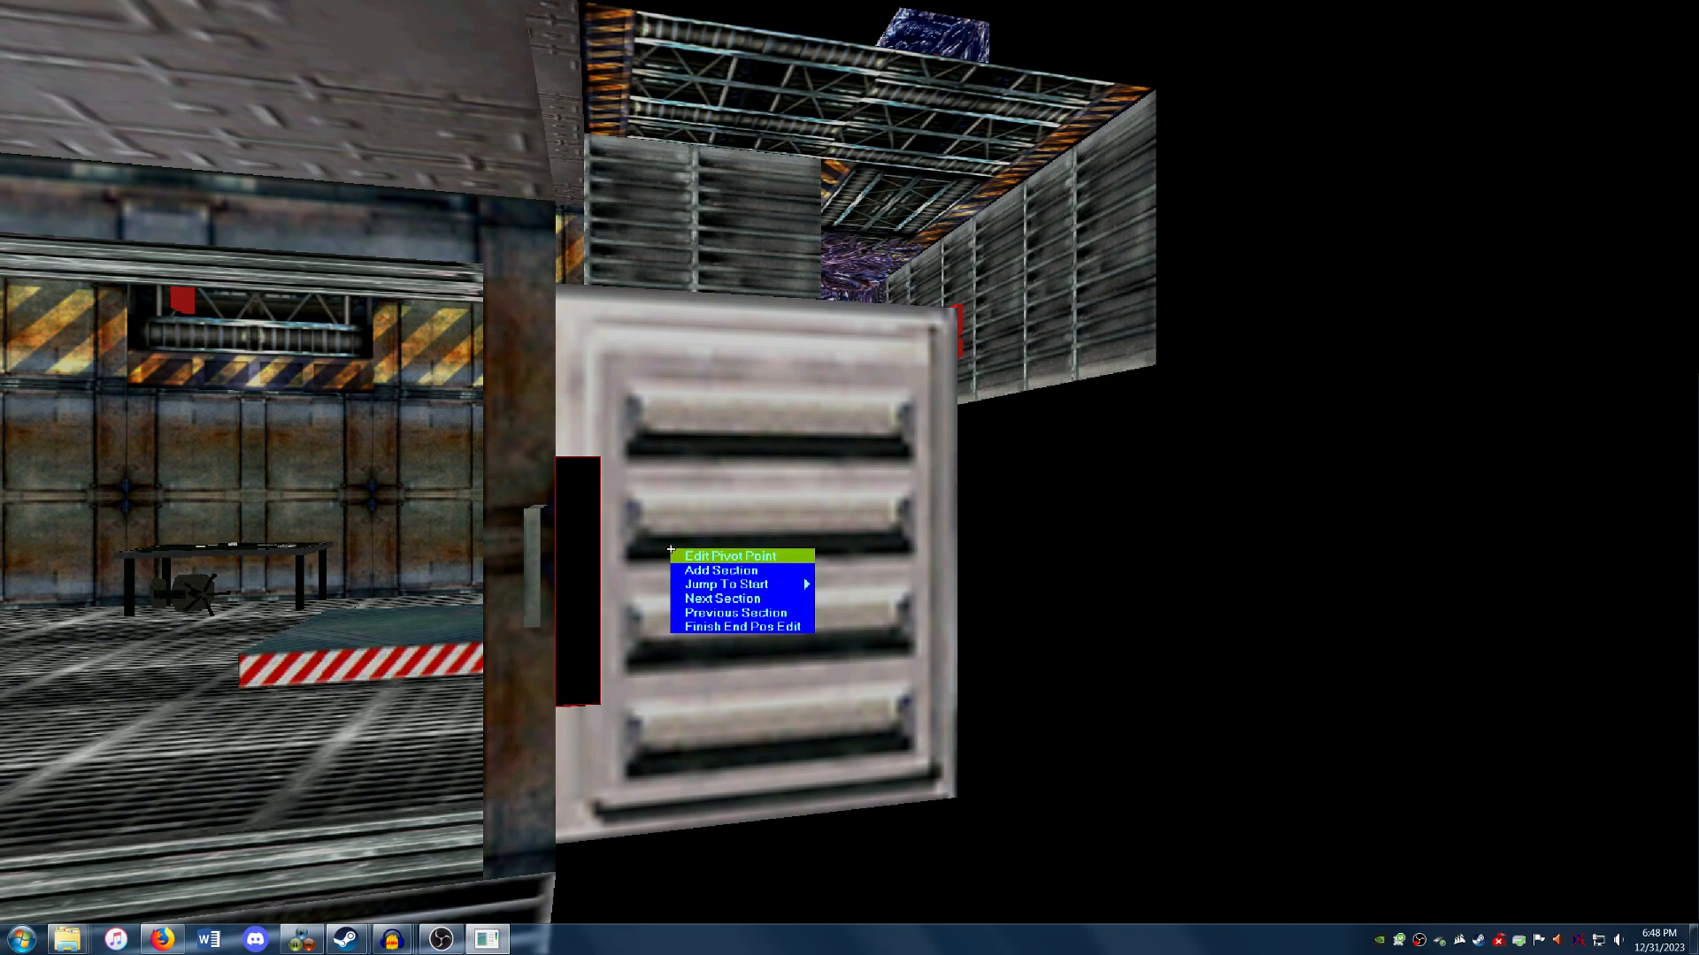
click(734, 625)
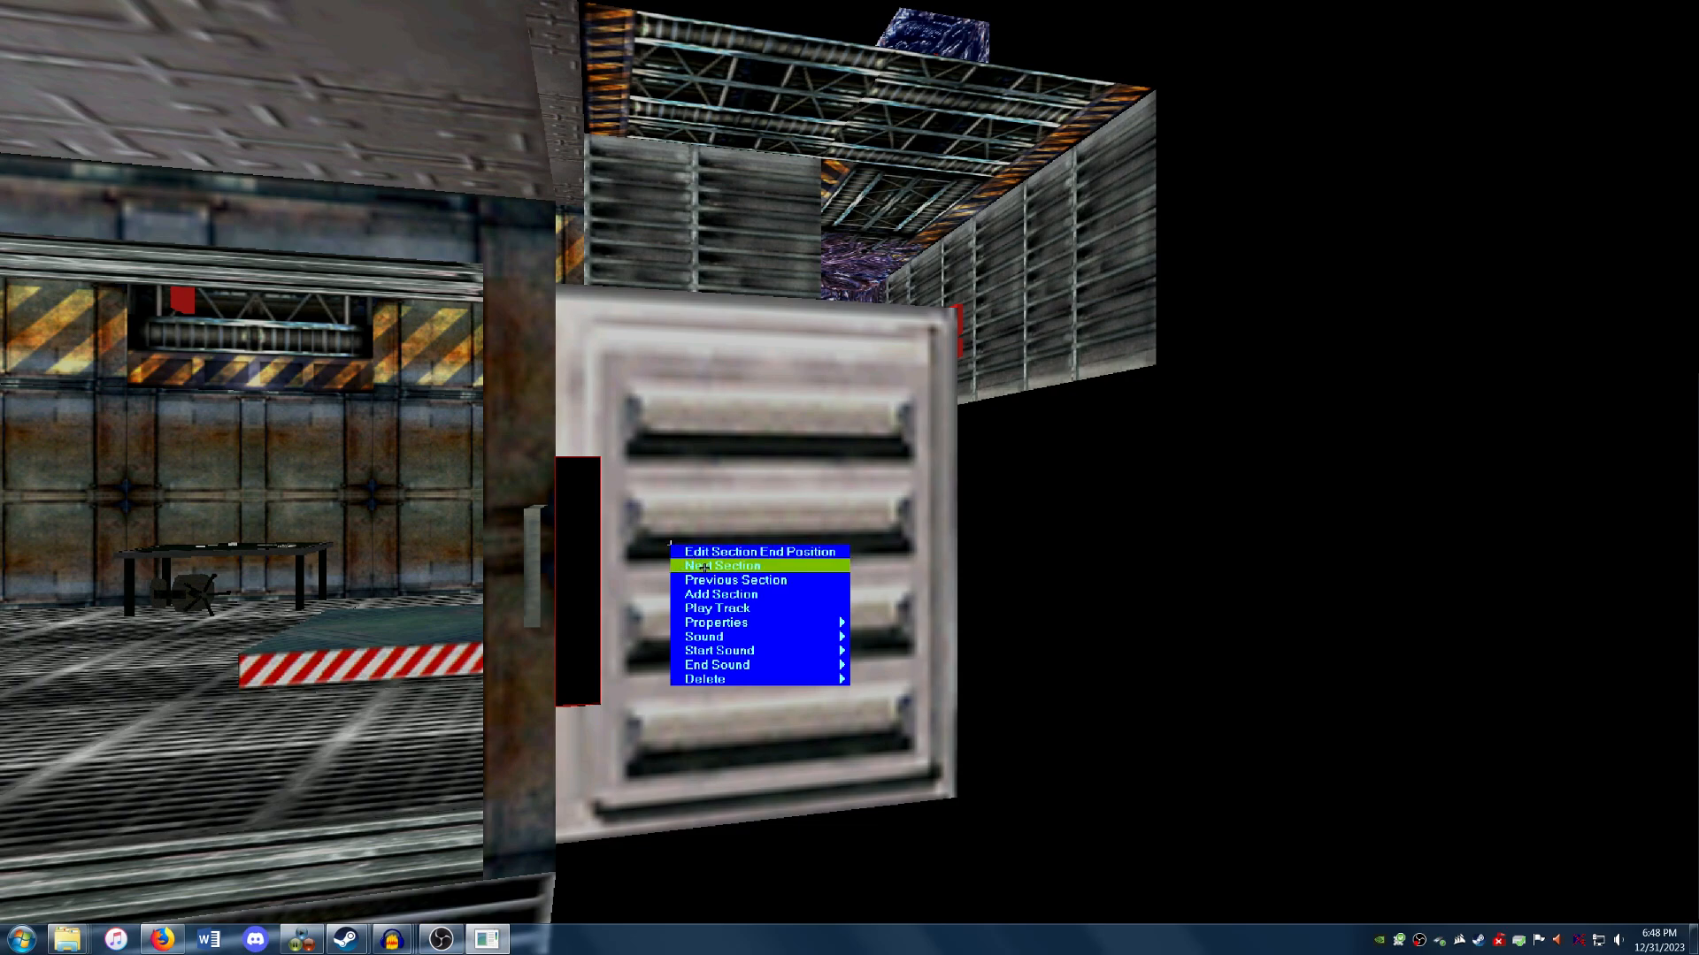
click(705, 567)
right_click(628, 515)
click(629, 518)
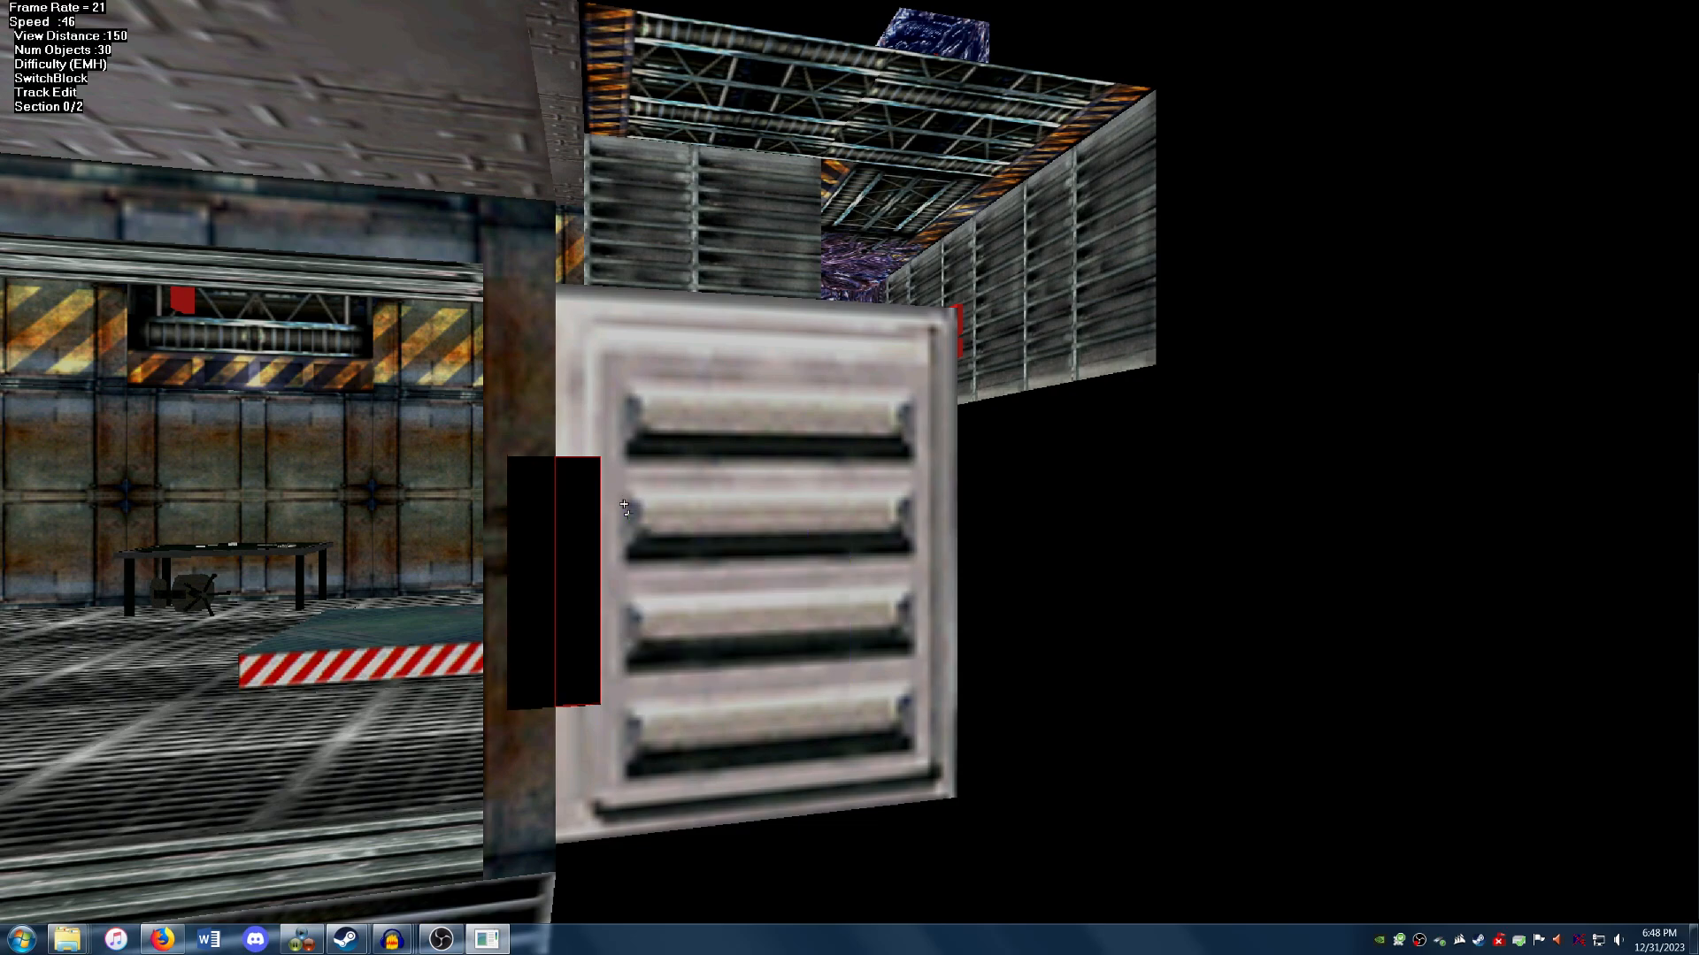
Set the time for the track's first section to 0.1.
right_click(737, 549)
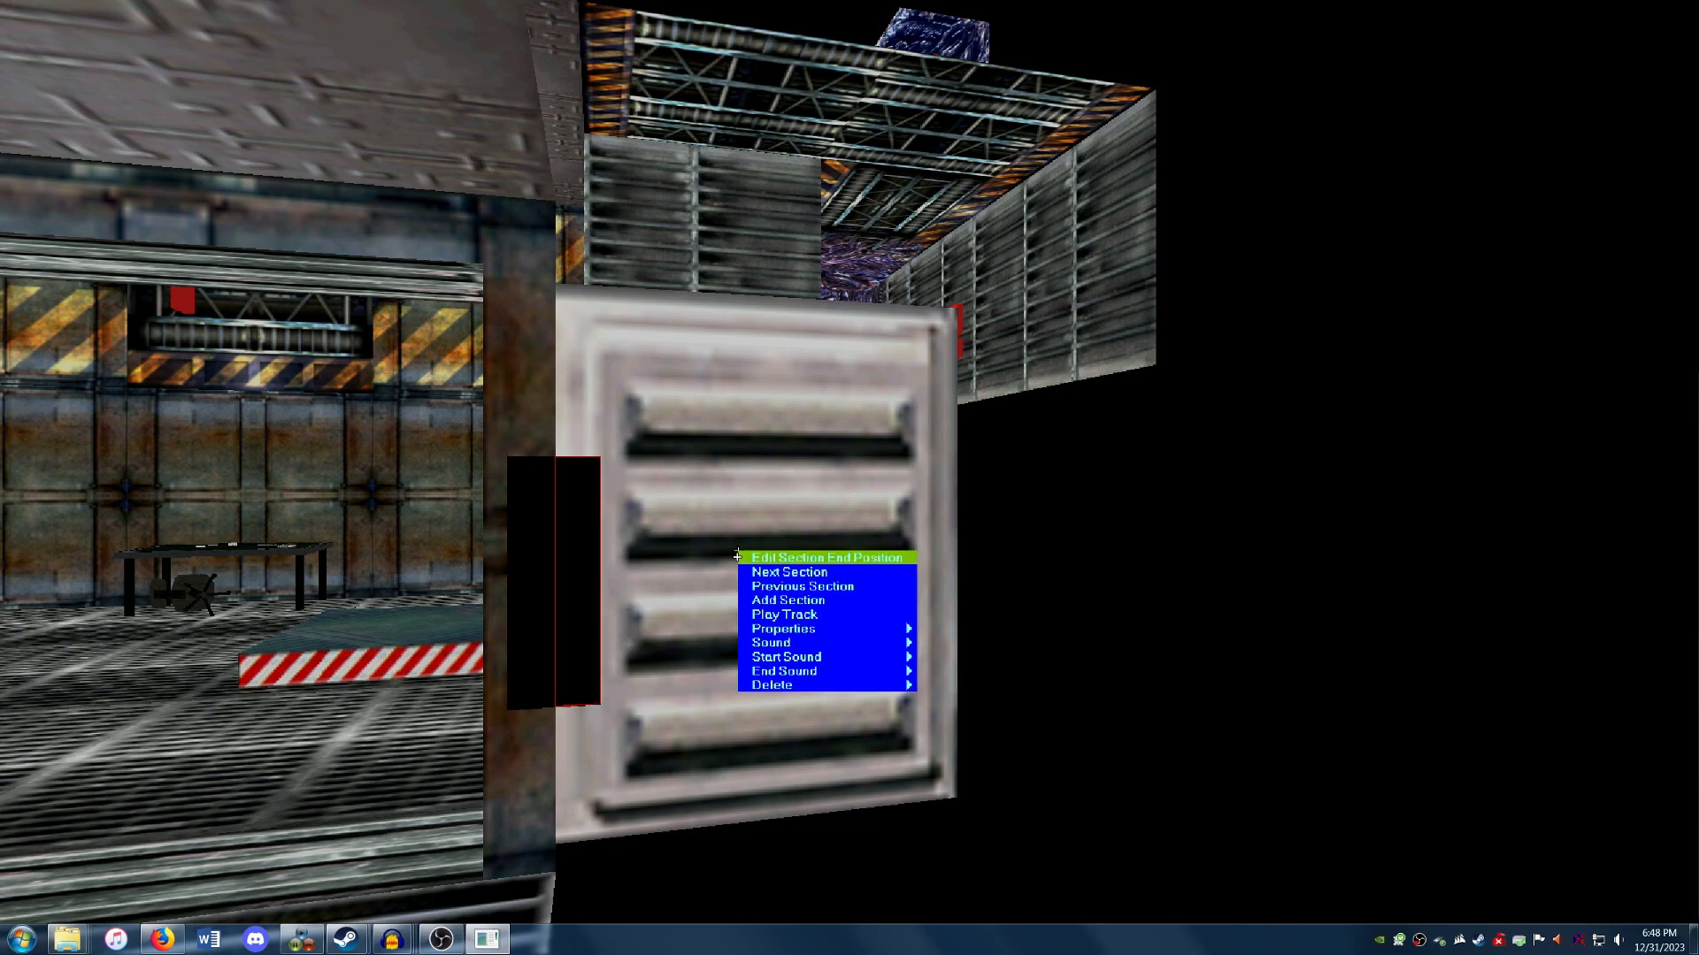
mouse_move(812, 627)
click(951, 628)
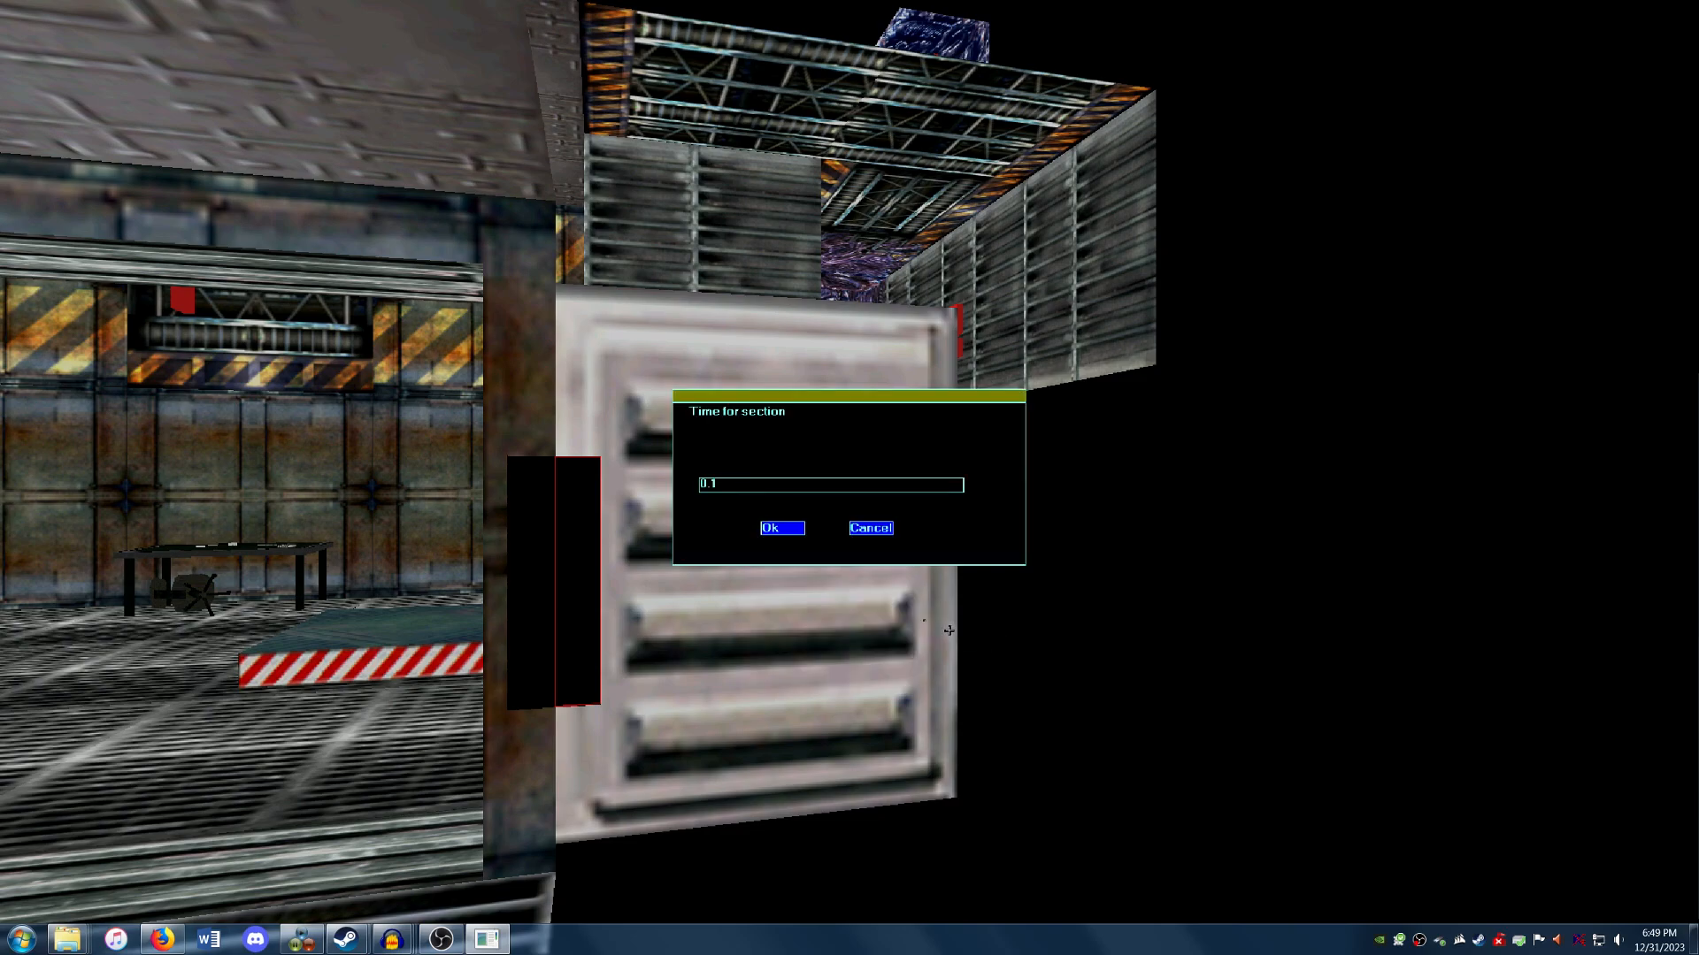
key(Return)
Move to the adjacent section of the switch block's track and set its section time.
right_click(786, 534)
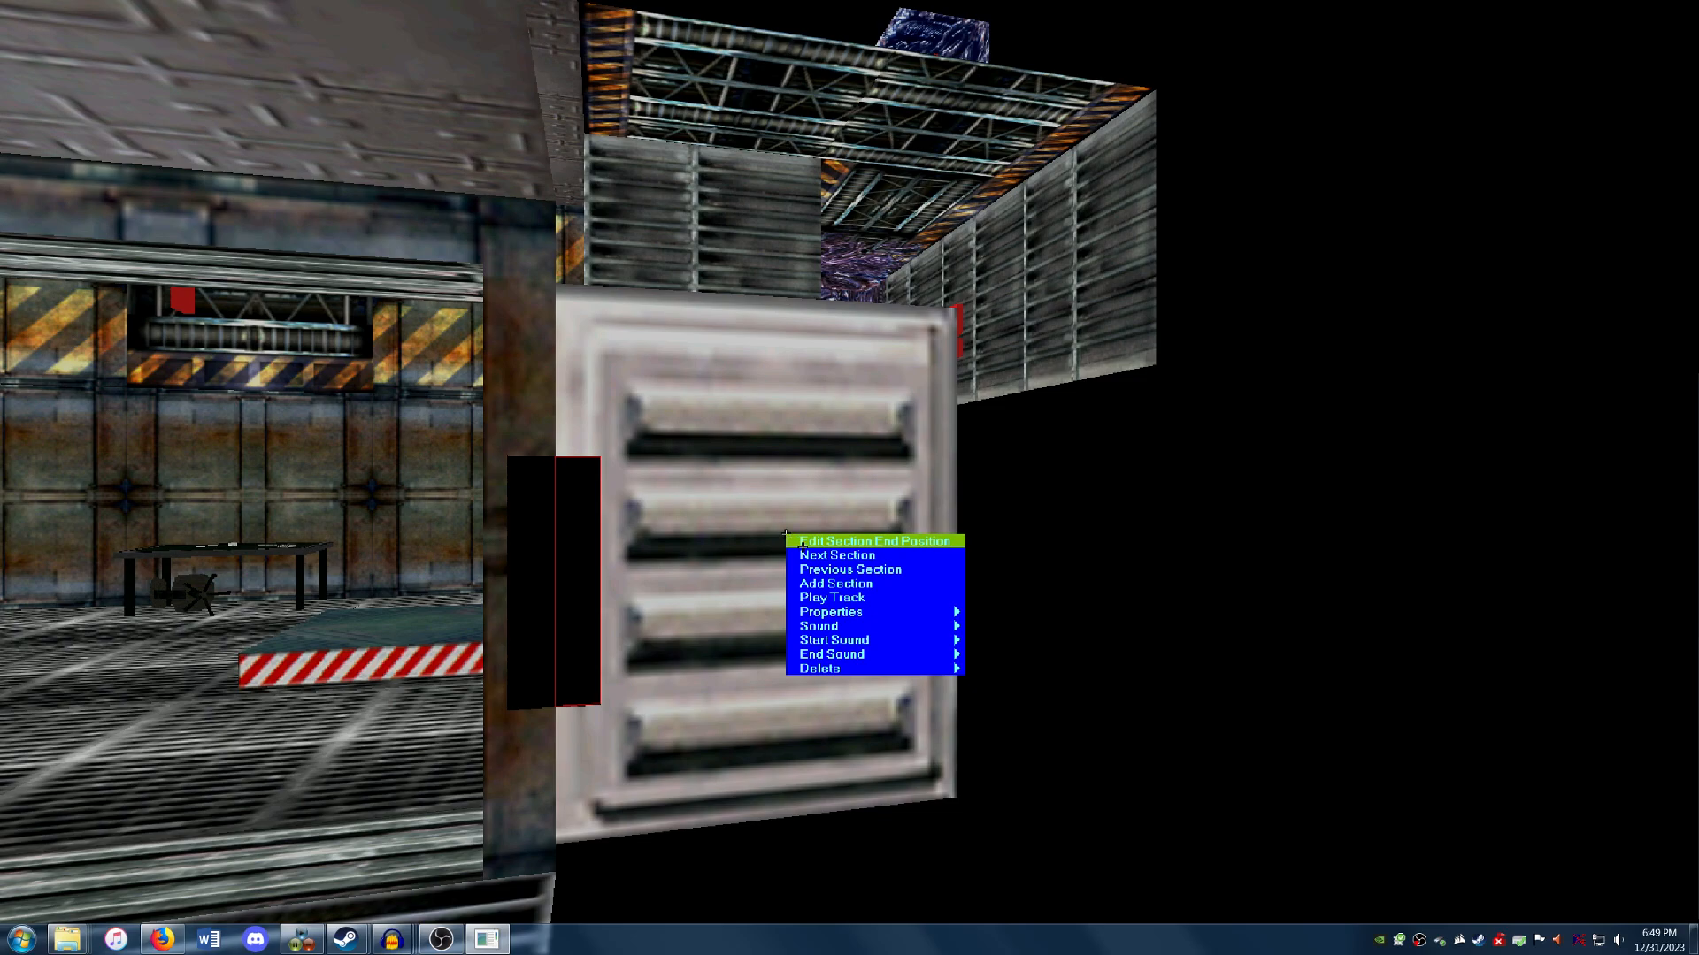
click(786, 536)
right_click(761, 529)
mouse_move(884, 609)
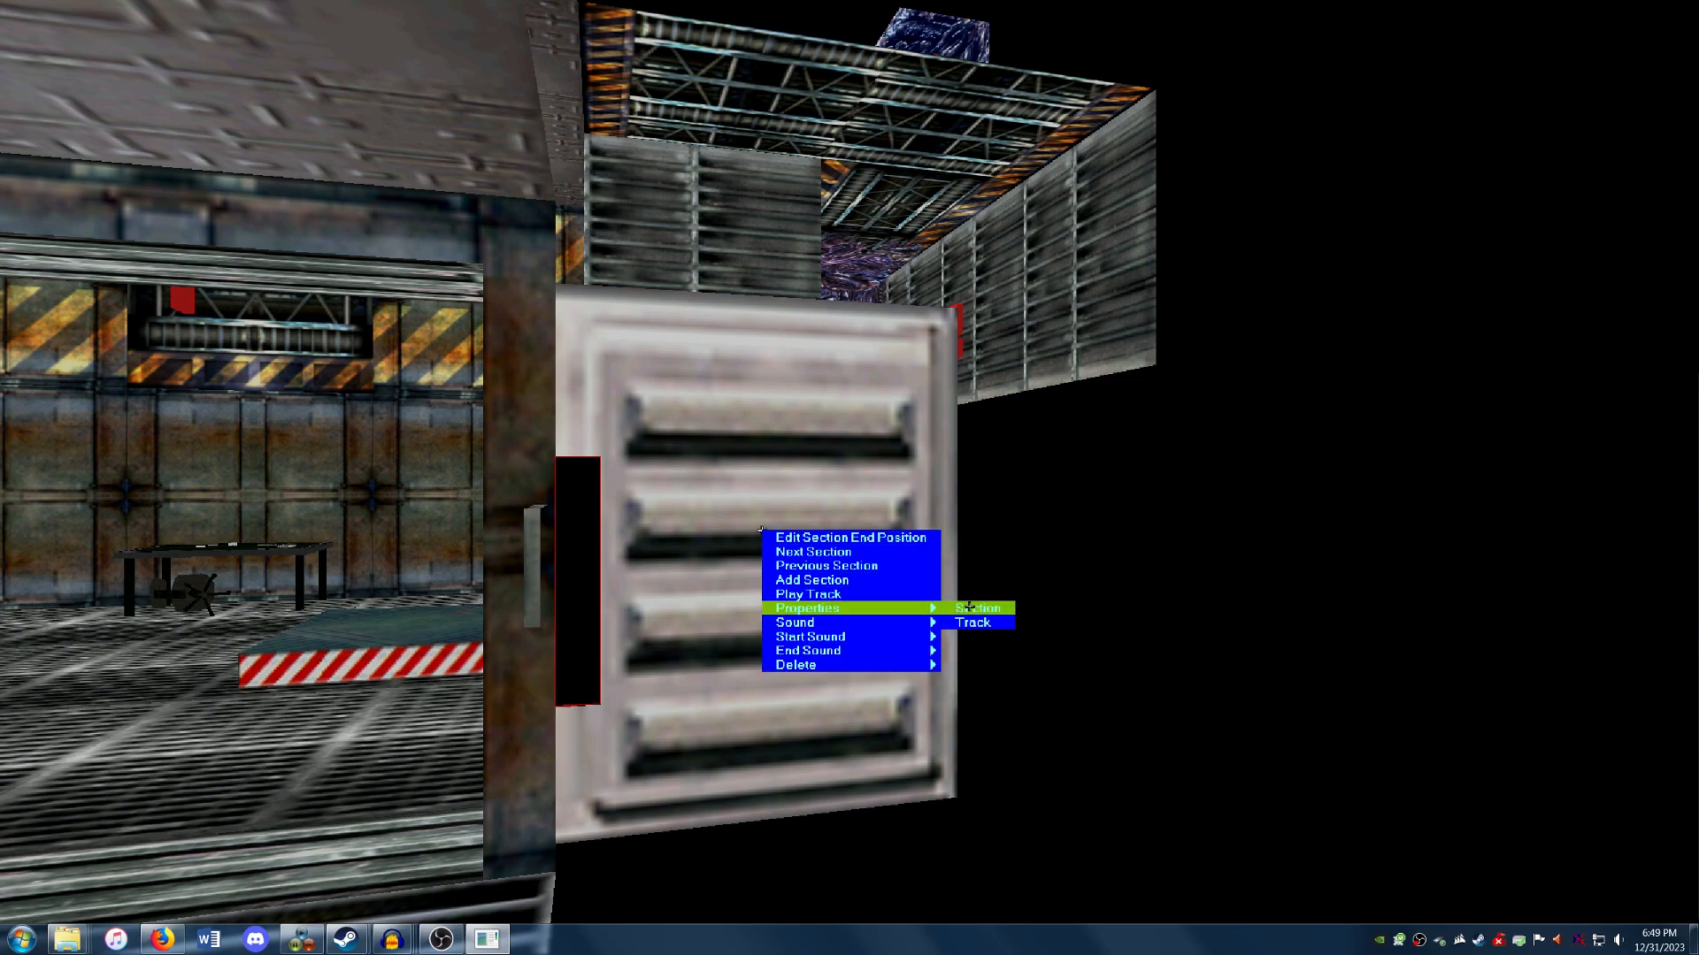
click(972, 608)
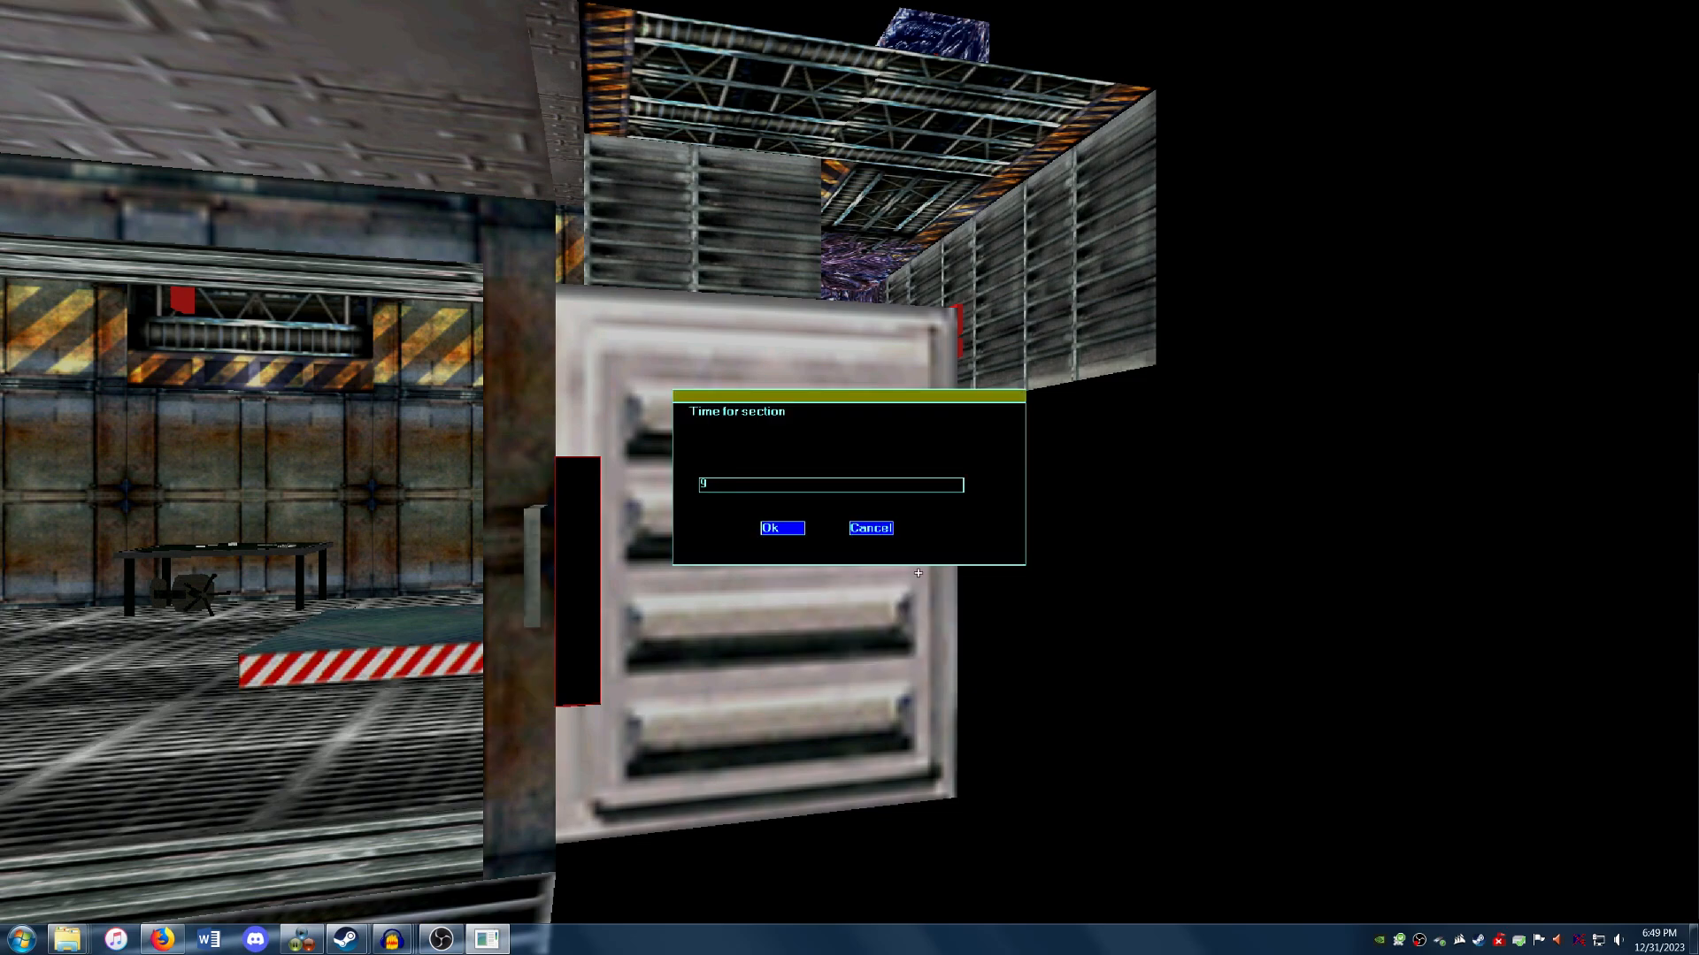
key(Return)
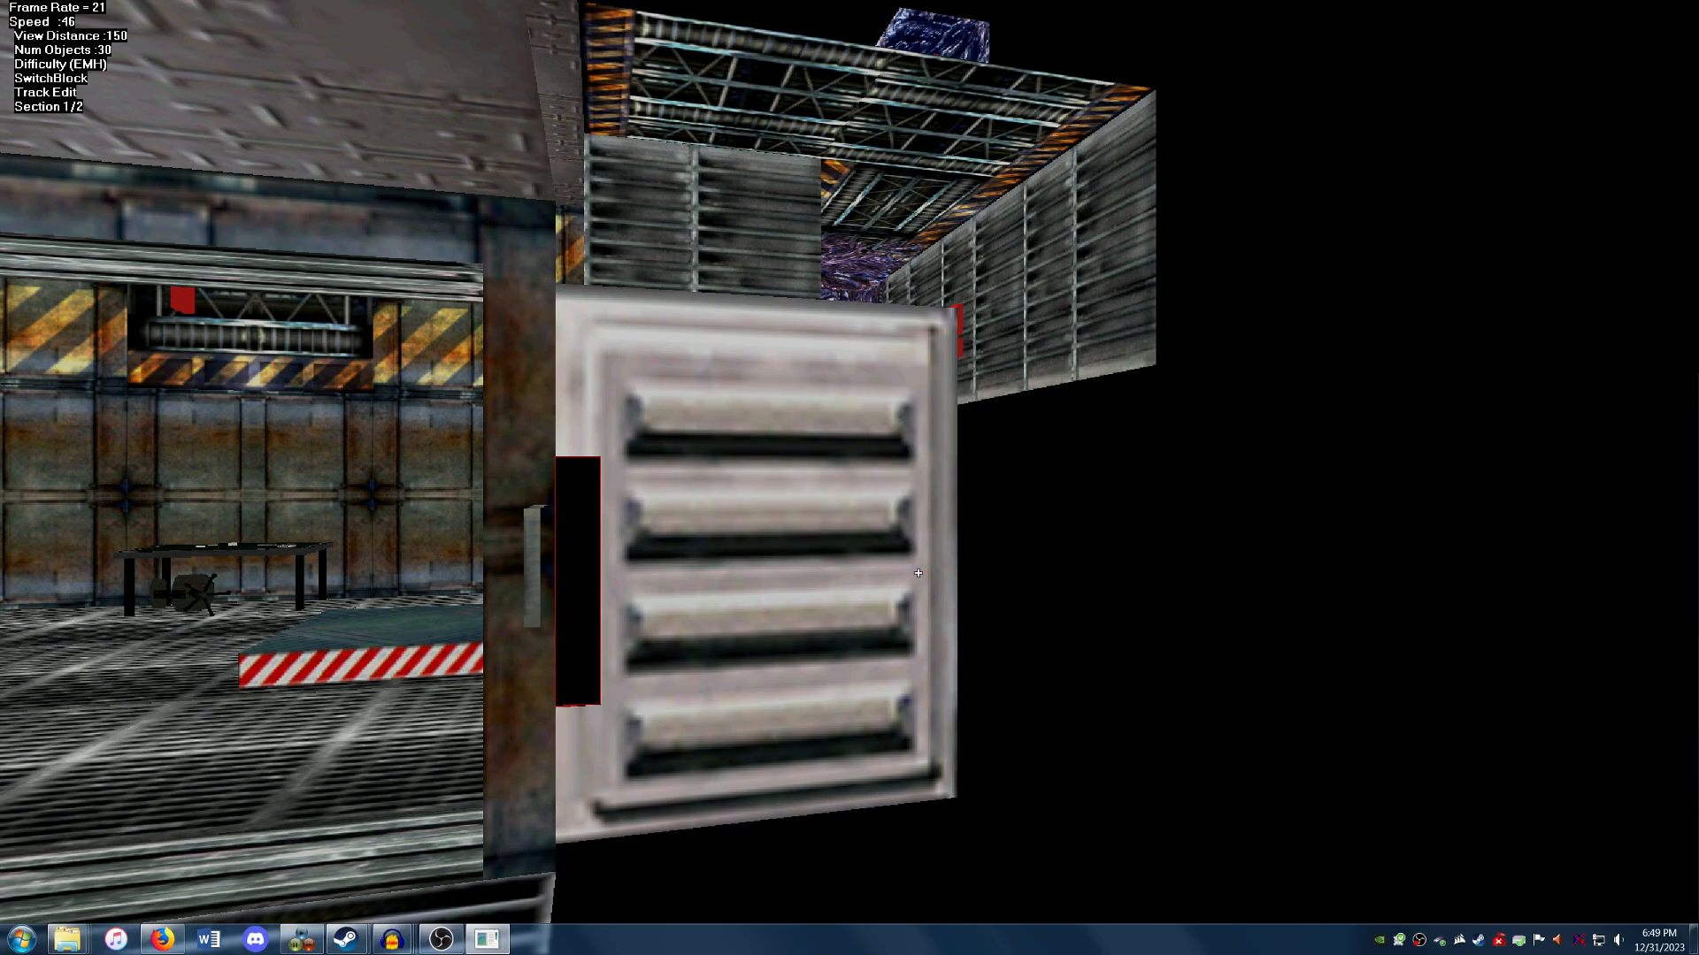
Play the switch block's track to preview its movement, and stop the playback.
right_click(704, 569)
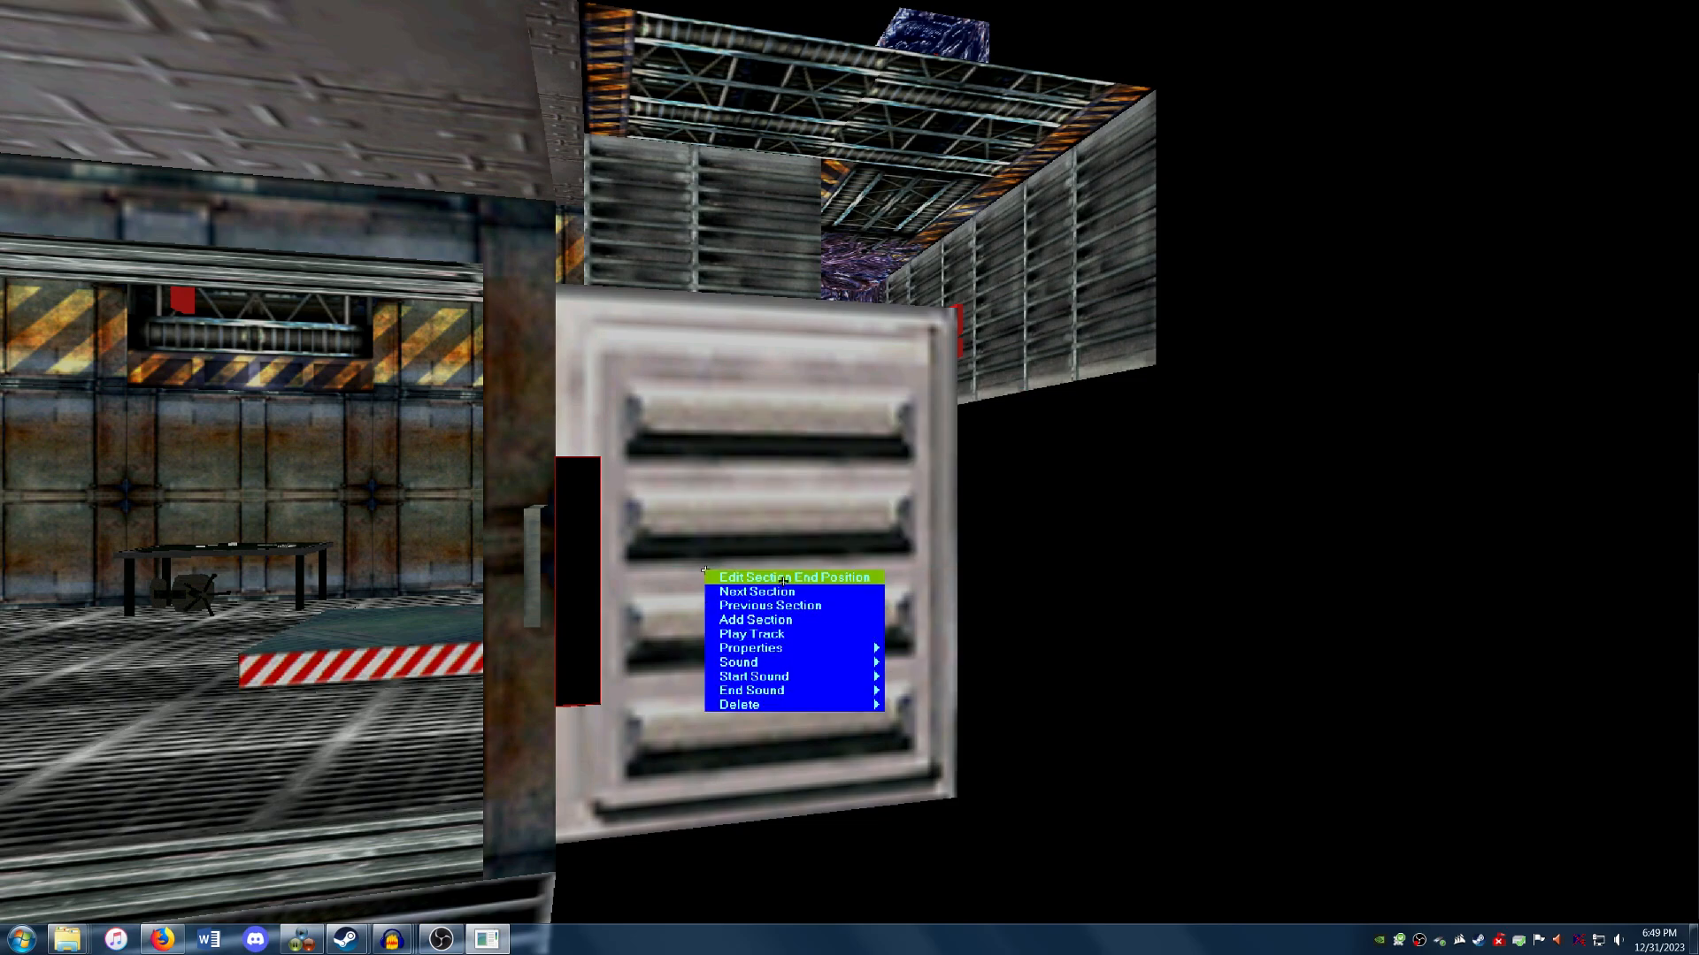
click(787, 629)
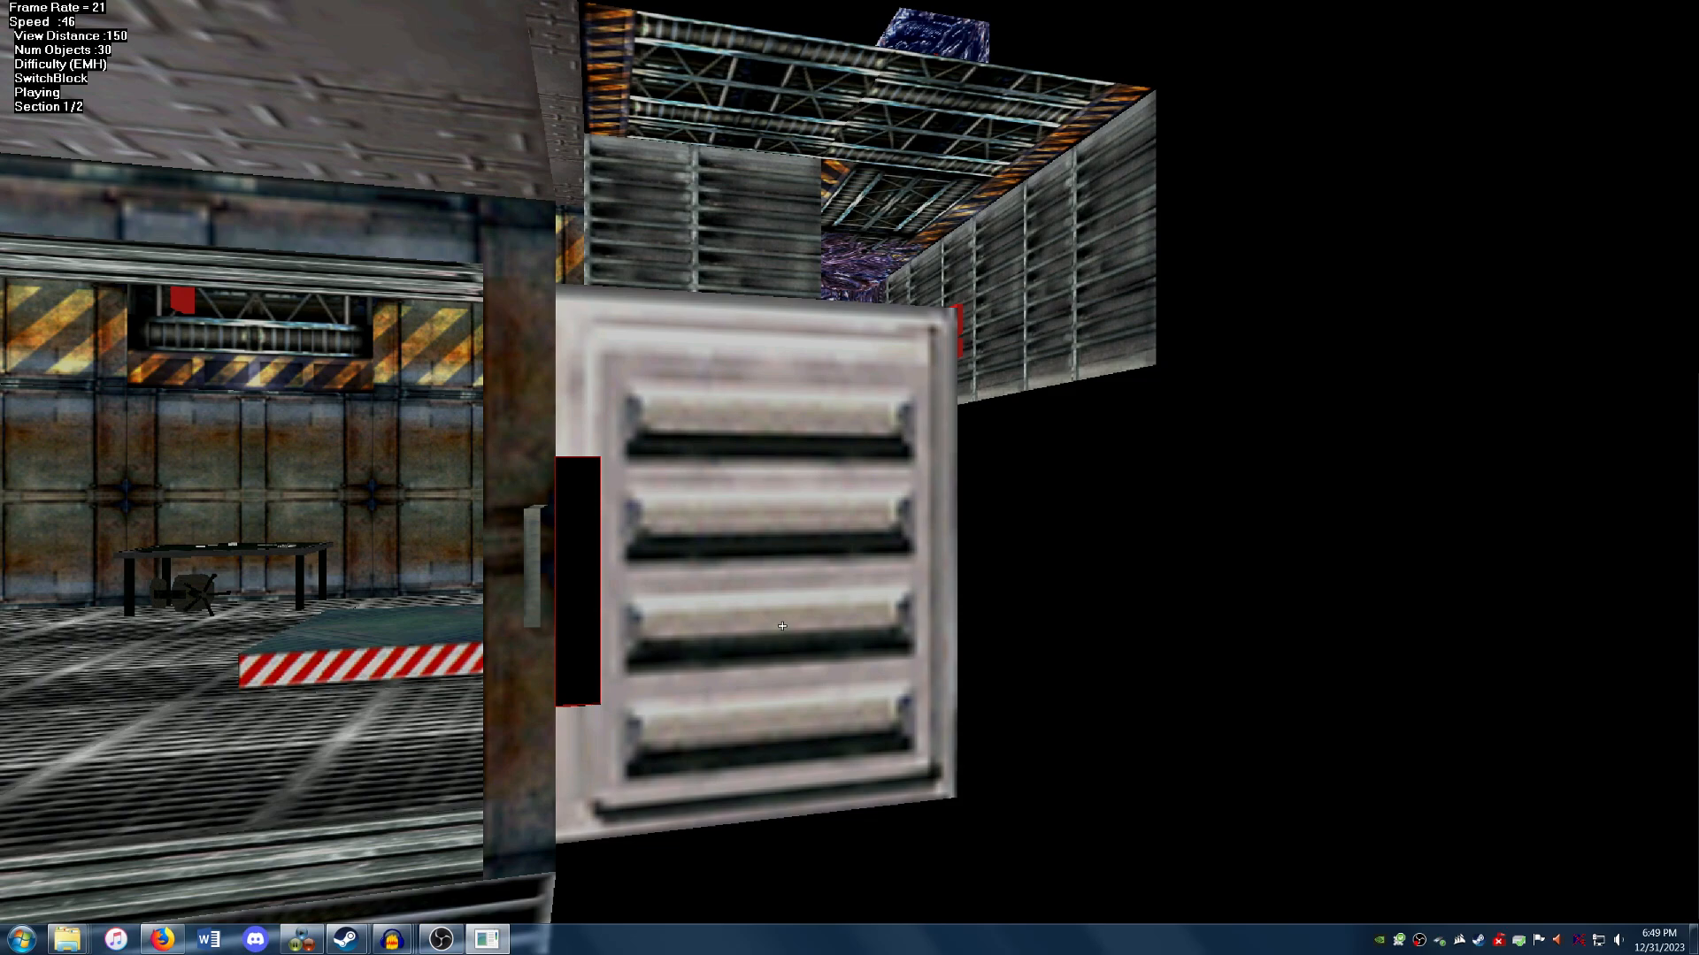
right_click(660, 594)
click(677, 599)
Leave track editing, exit object placement, and enter Texture Map mode.
key(Left)
key(Right)
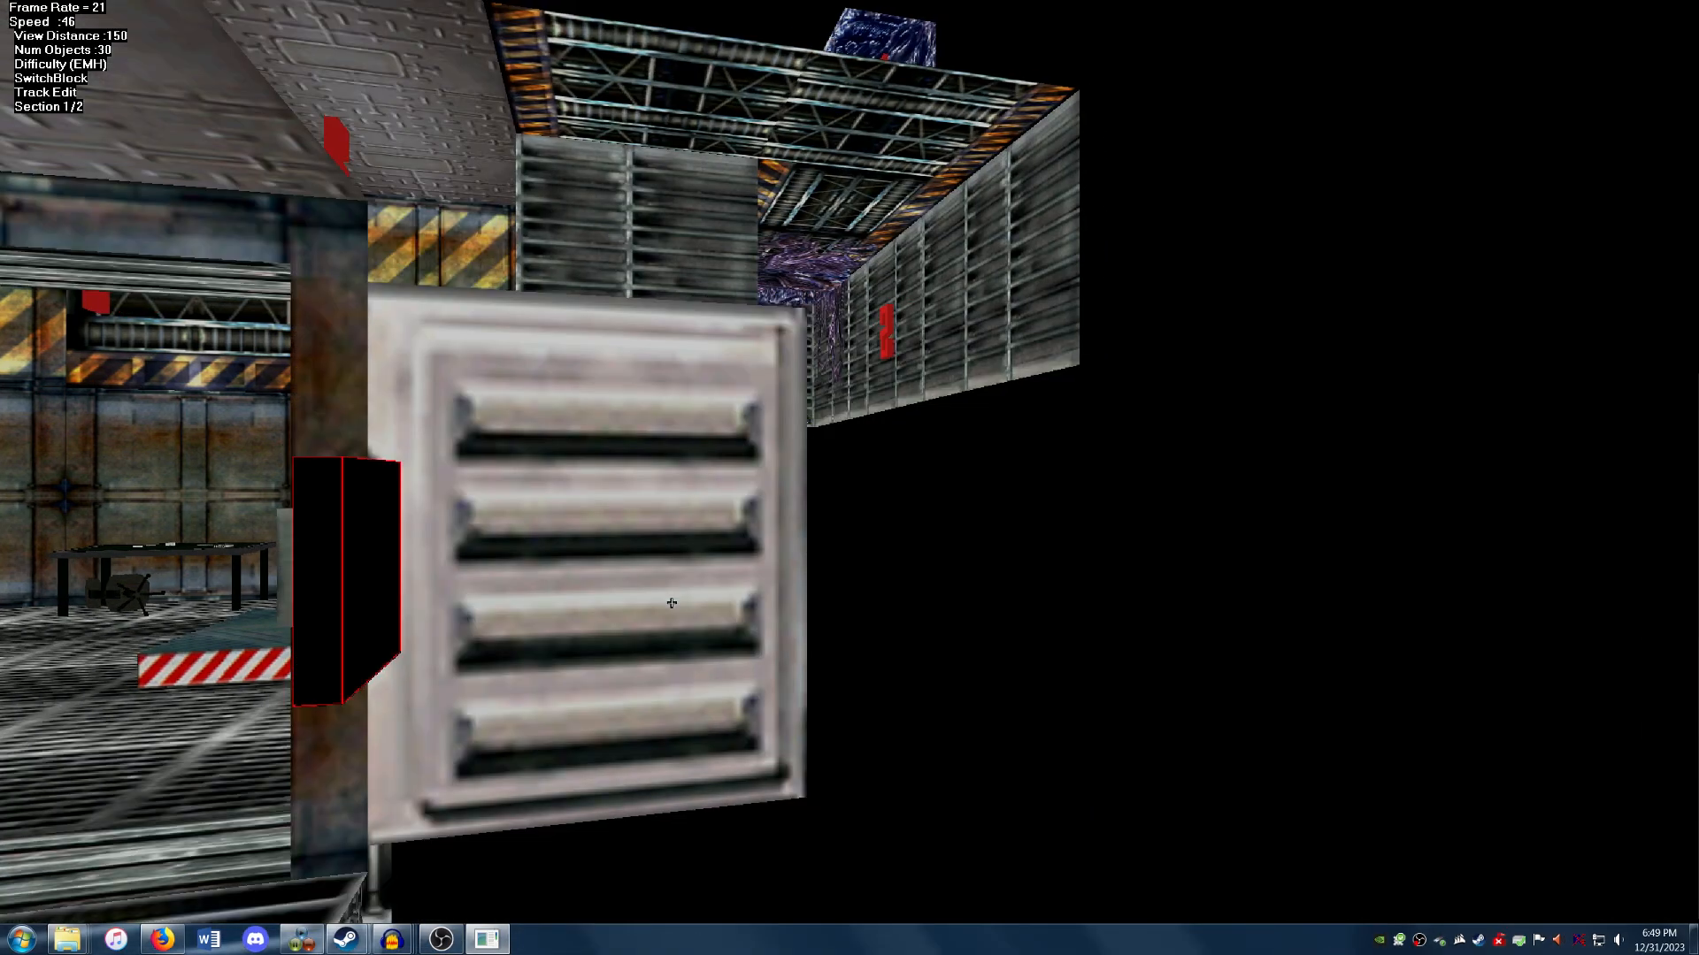
key(Left)
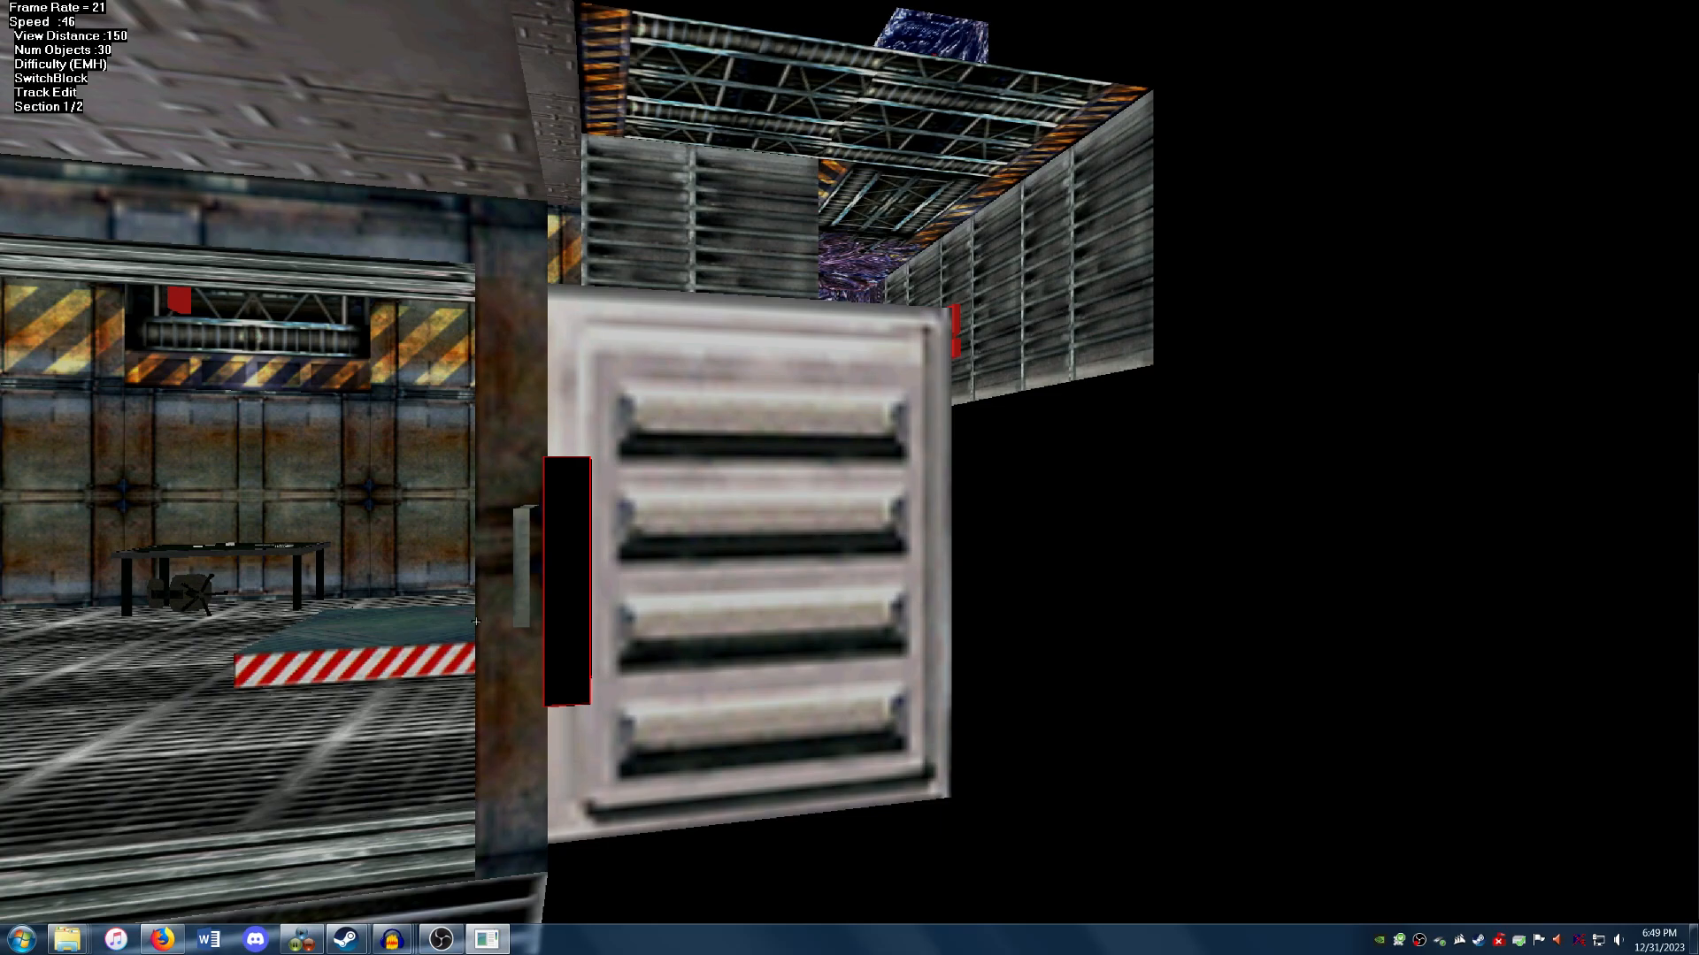
key(Left)
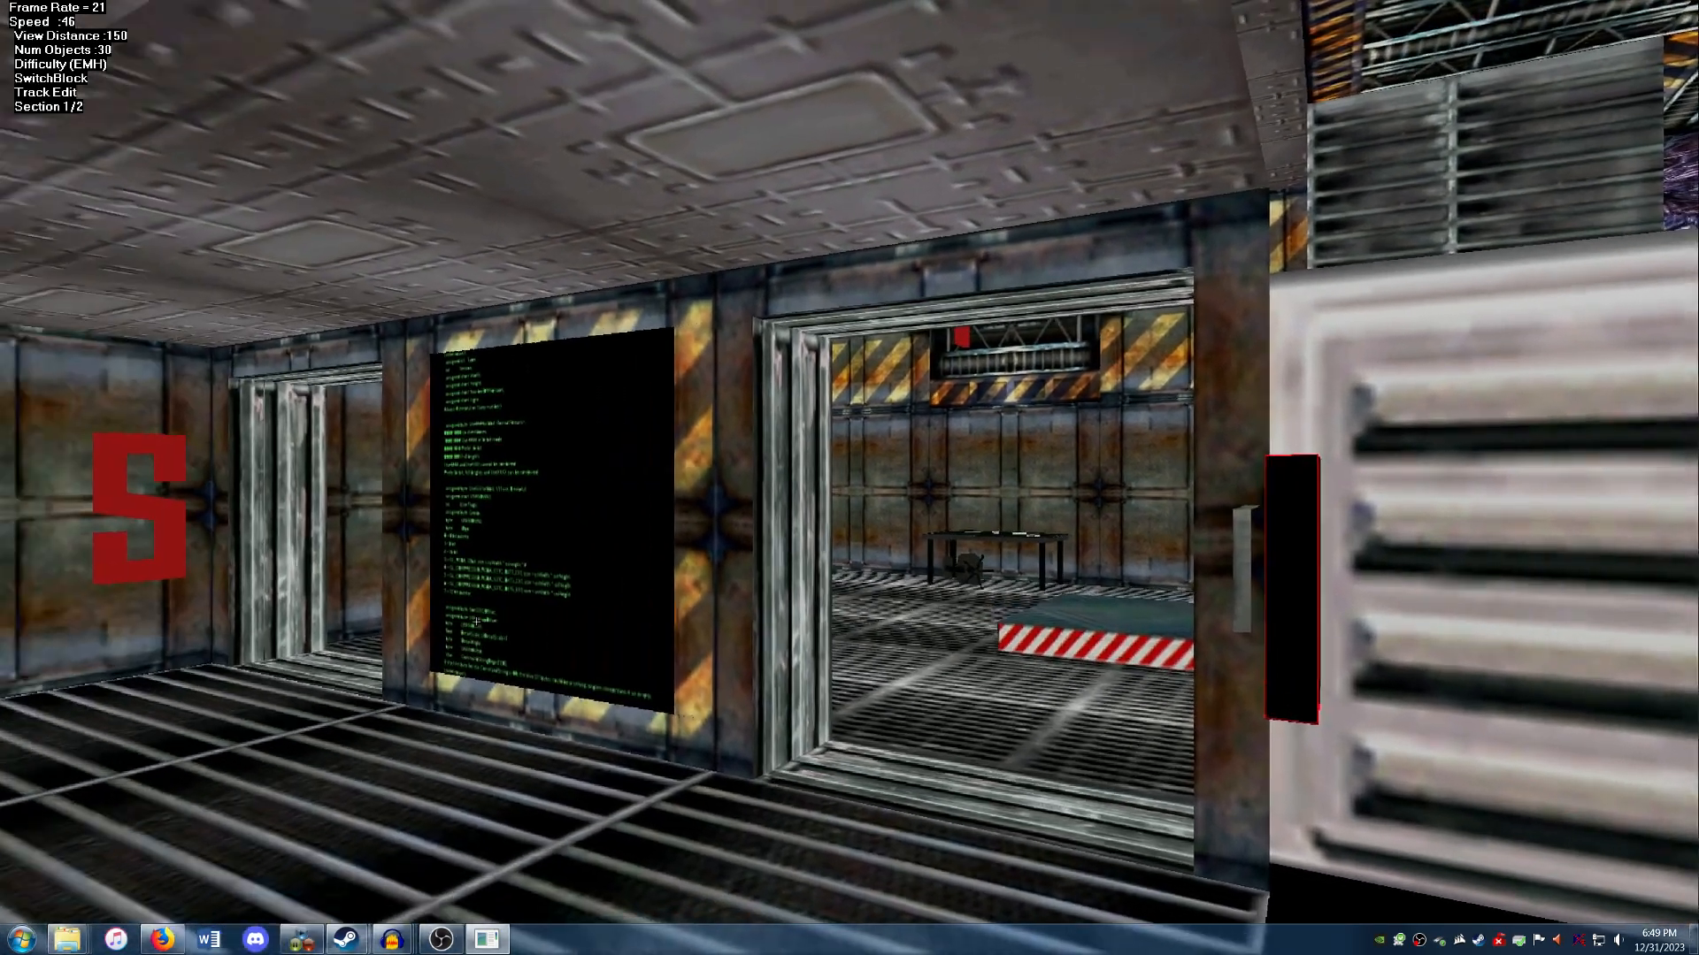
key(Left)
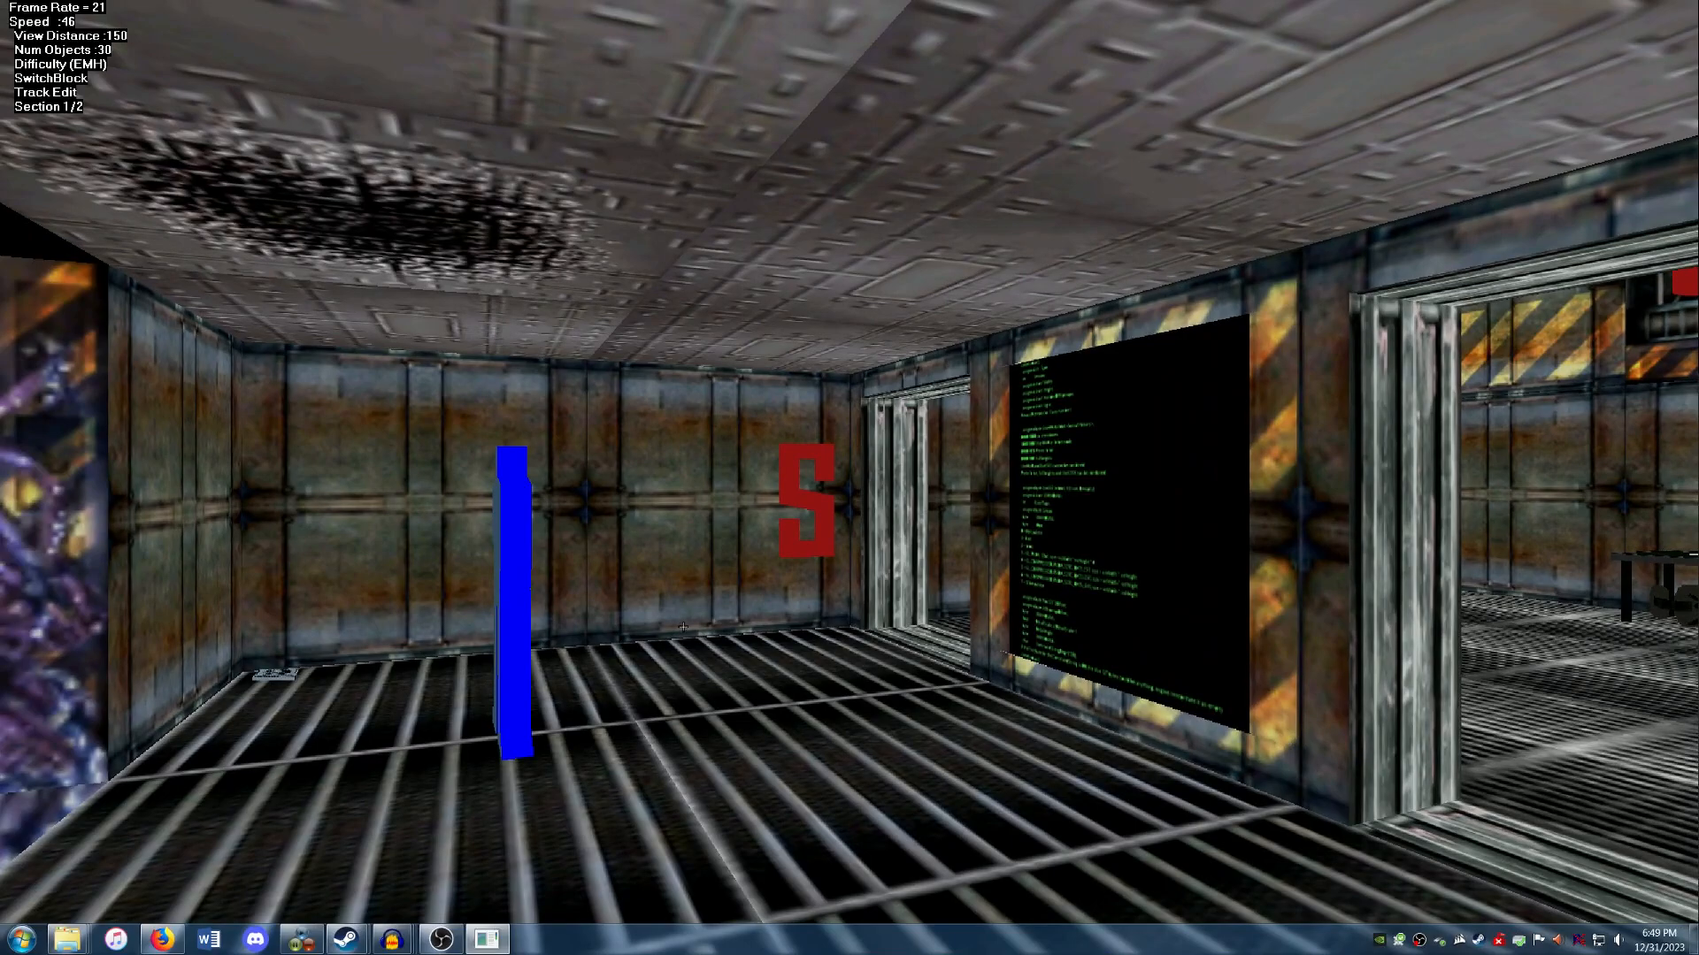
right_click(721, 678)
click(18, 8)
click(18, 19)
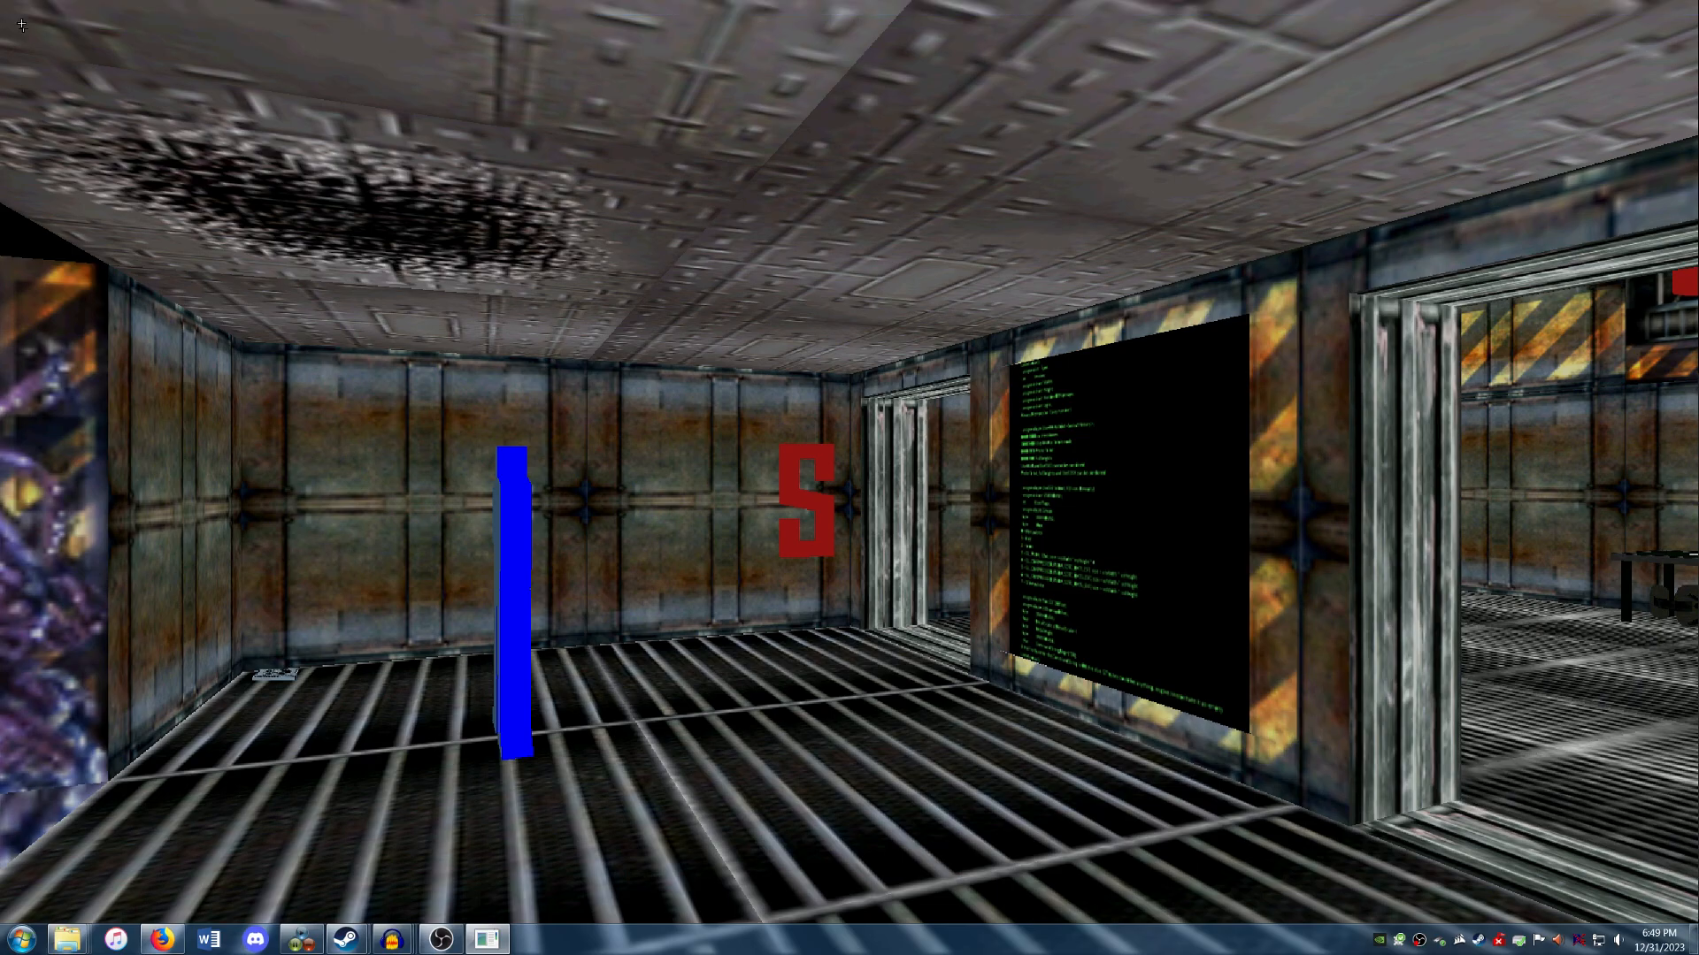
click(18, 8)
click(6, 8)
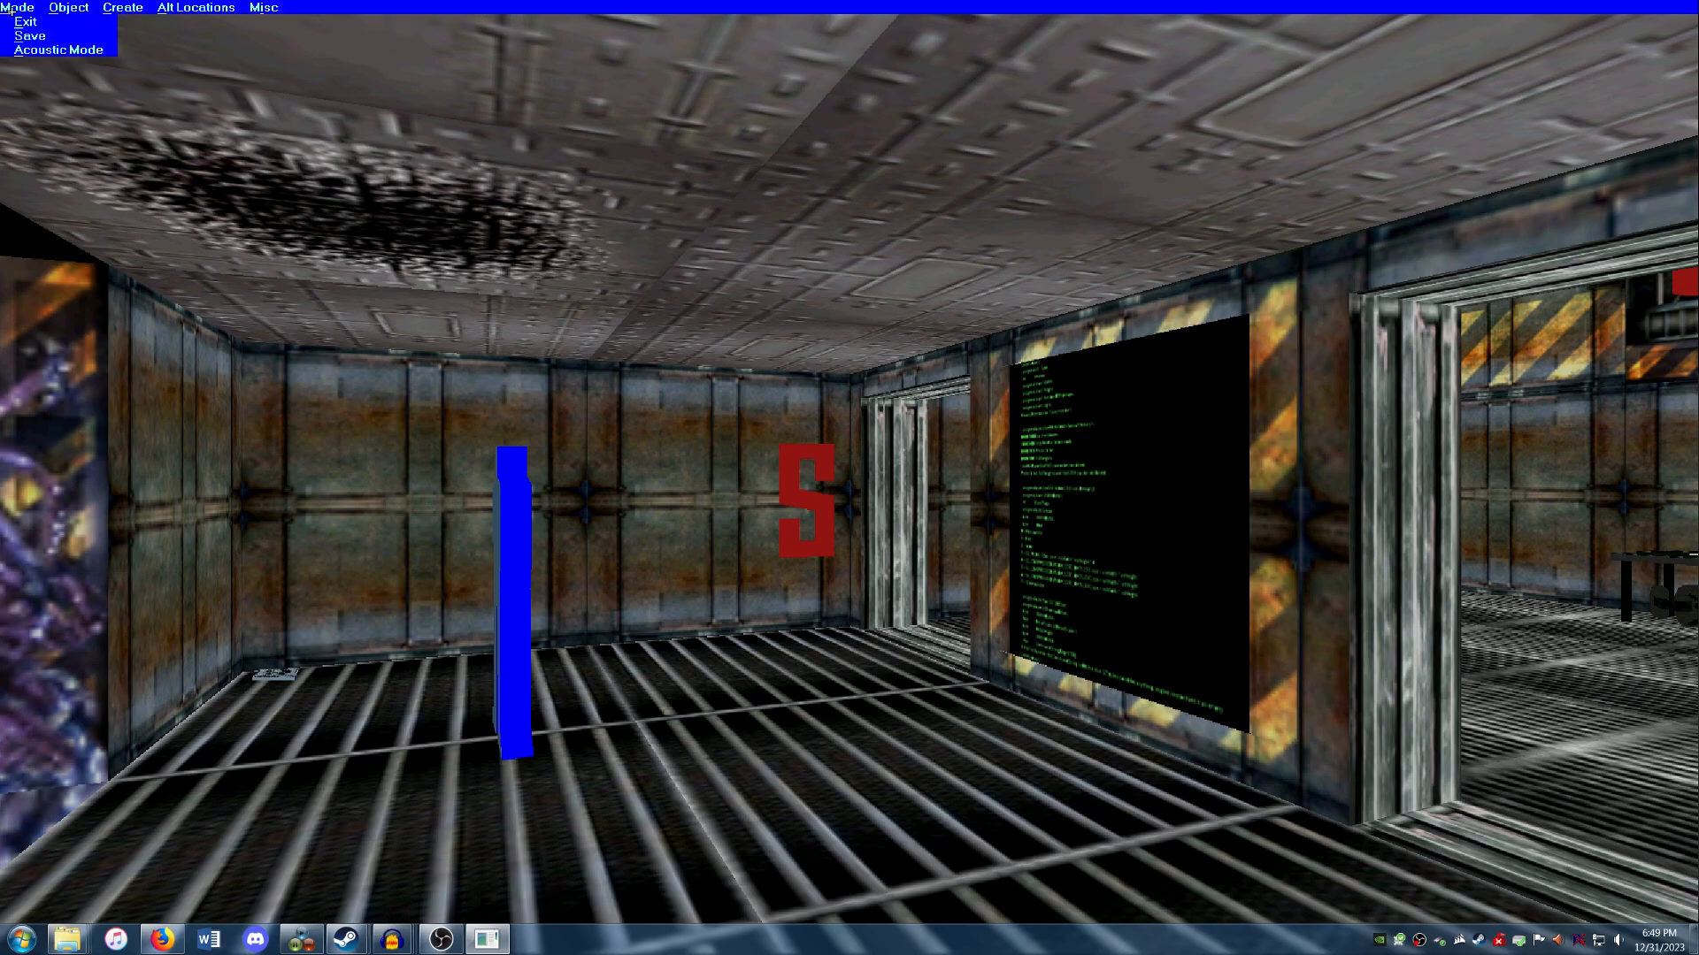
click(16, 21)
click(62, 9)
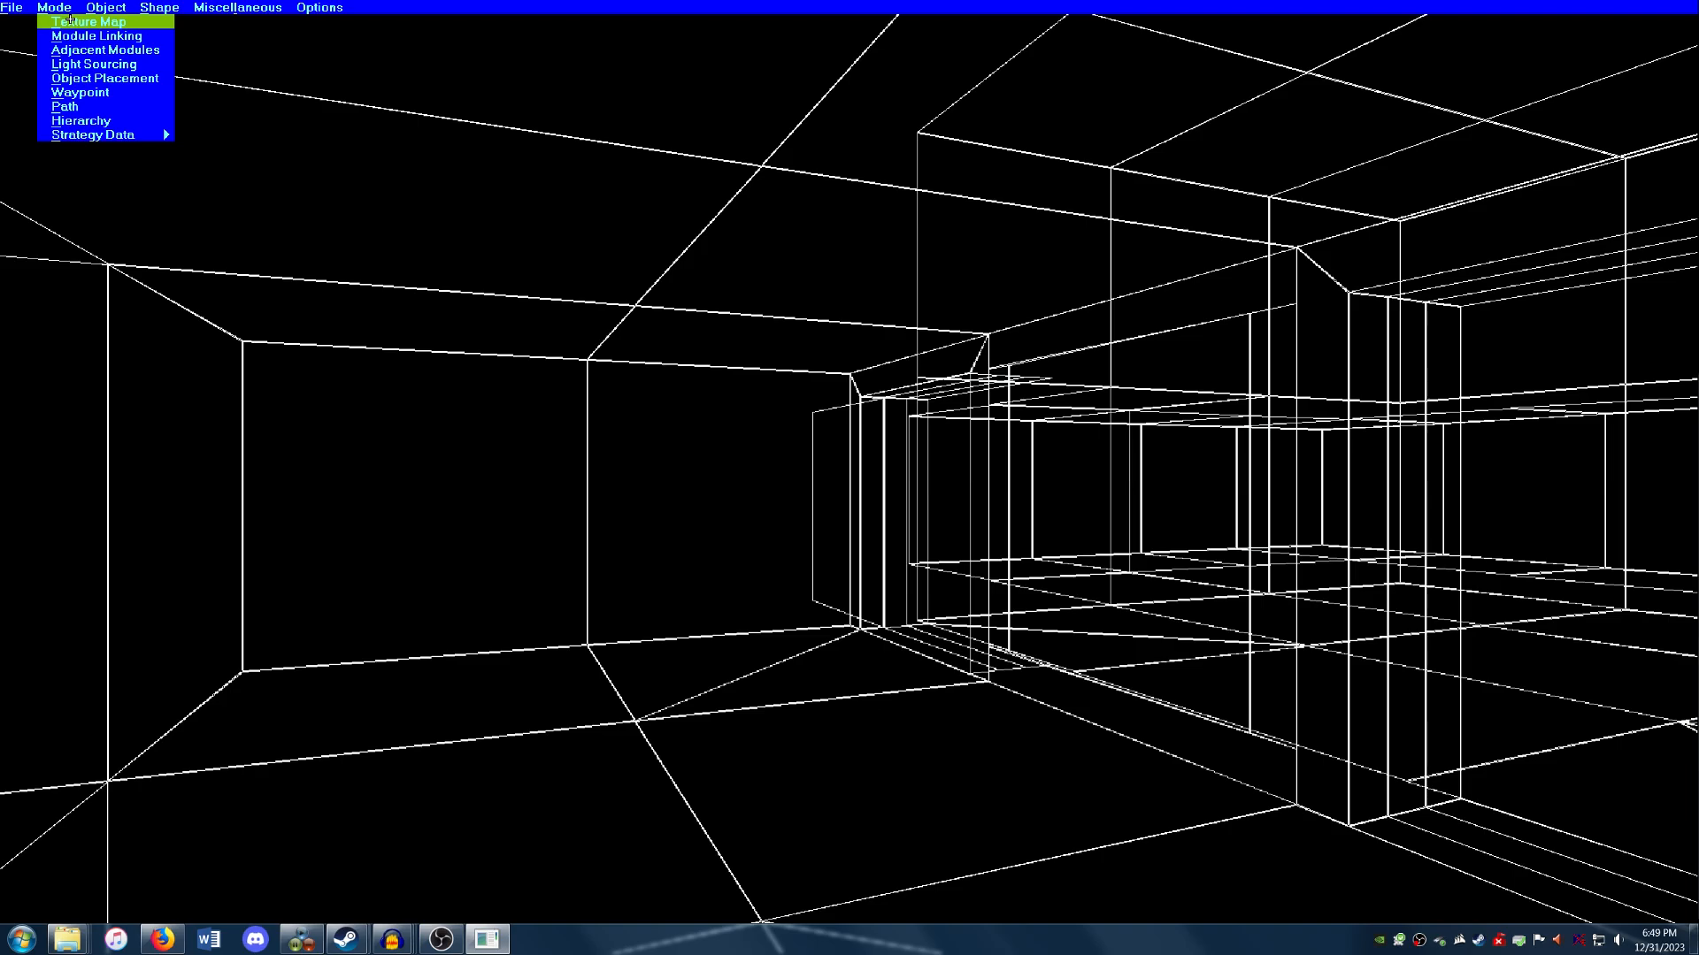
click(69, 20)
Select the front face of the switch block and apply the texture containing the hazard stripes, keypad and chain.
key(Right)
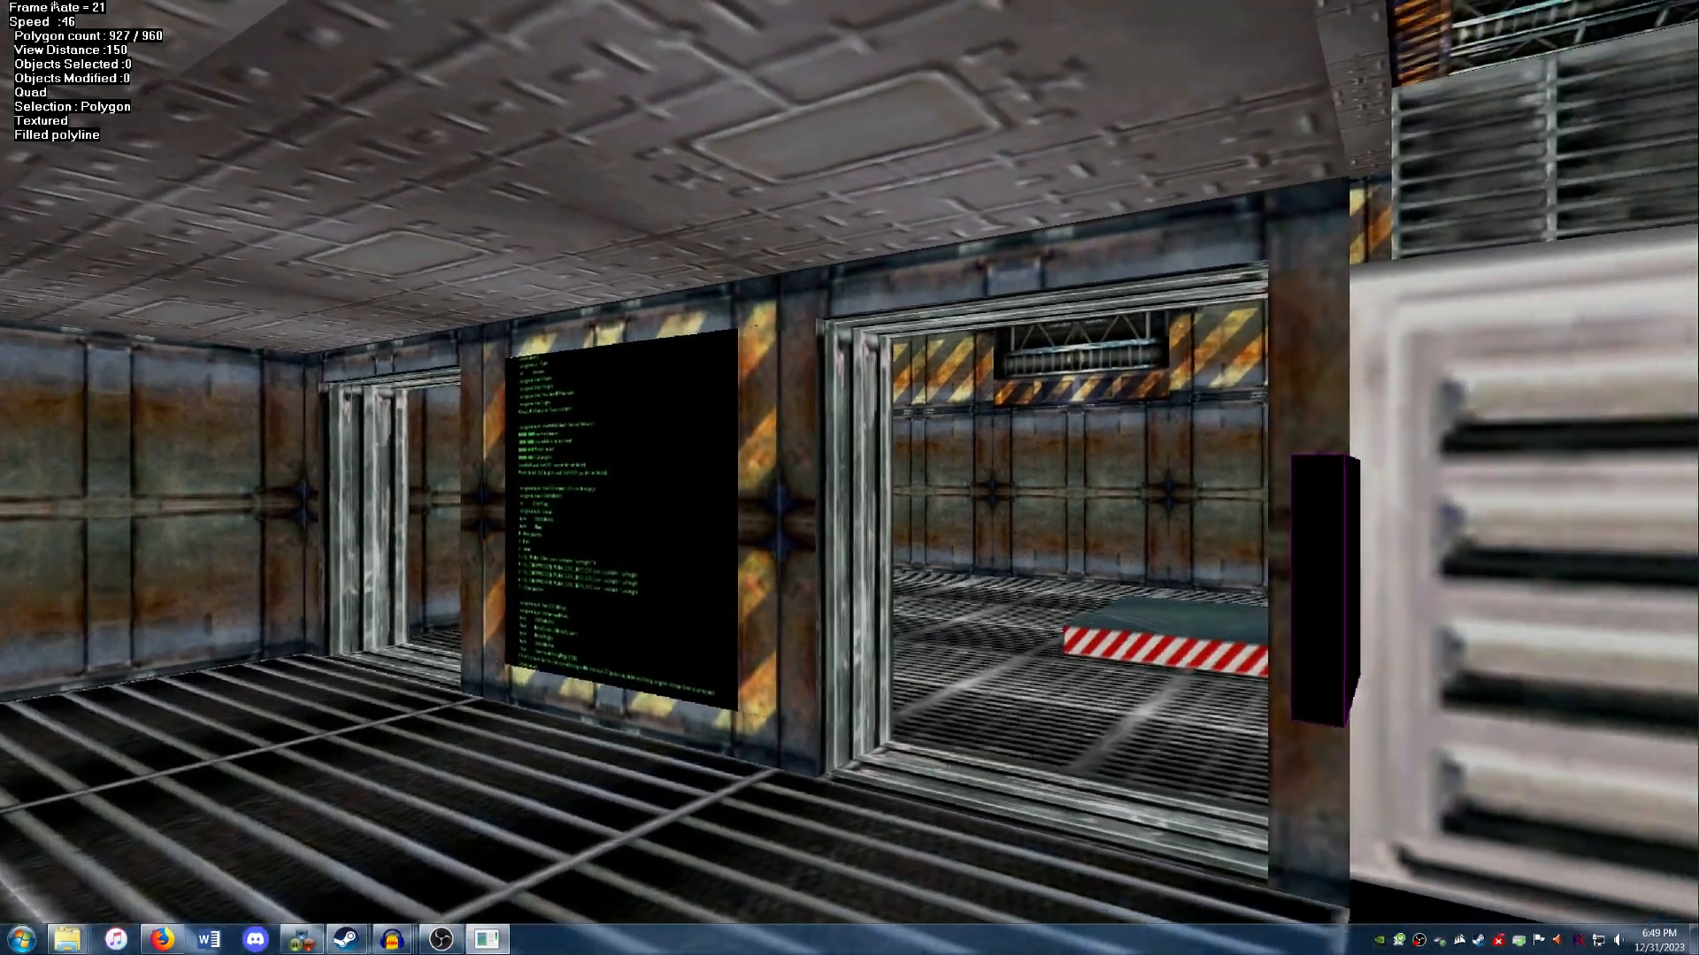
key(Up)
key(Right)
key(Page_Up)
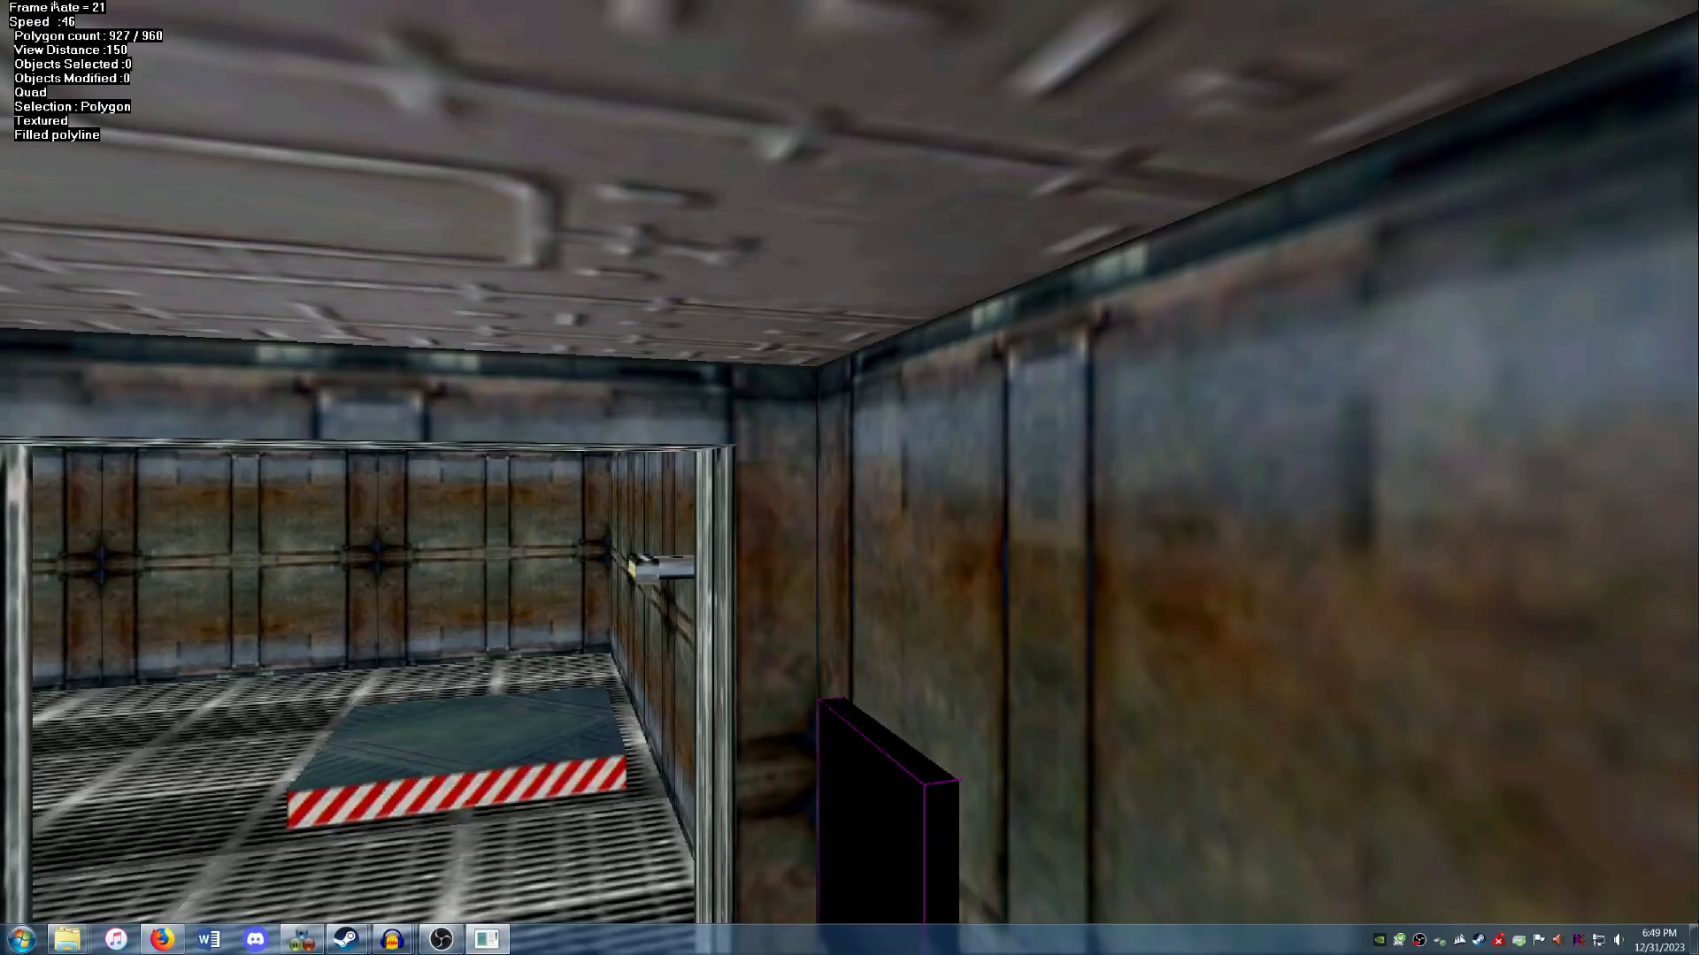
key(Page_Down)
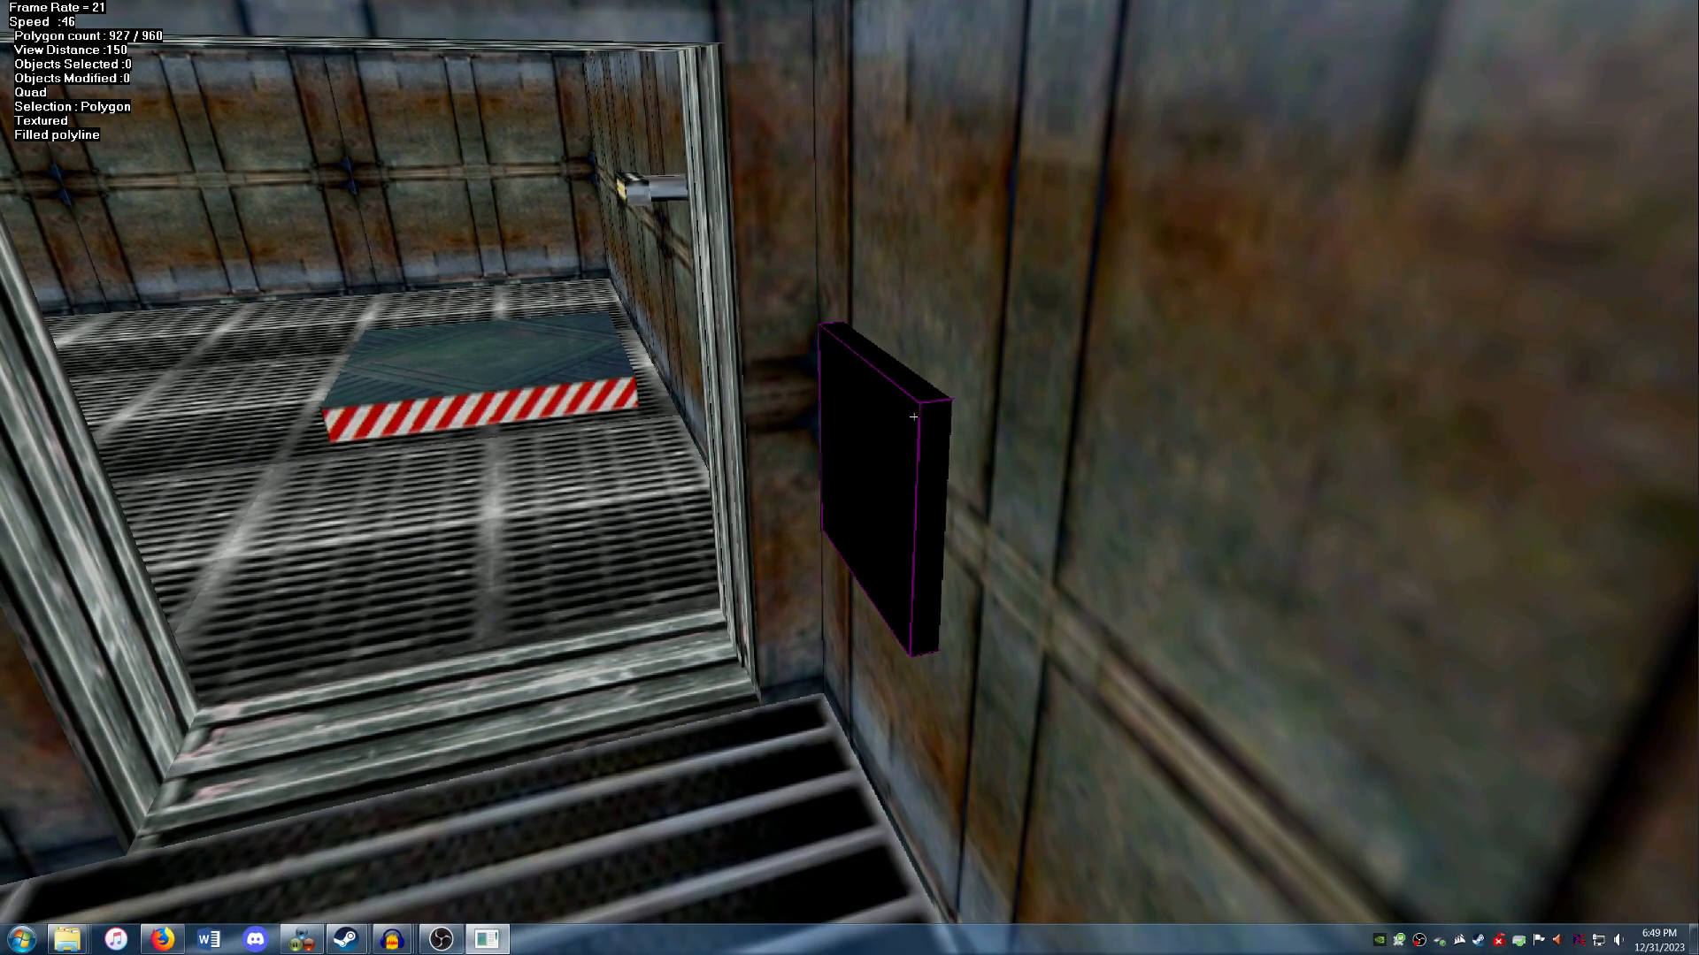
click(913, 417)
right_click(864, 400)
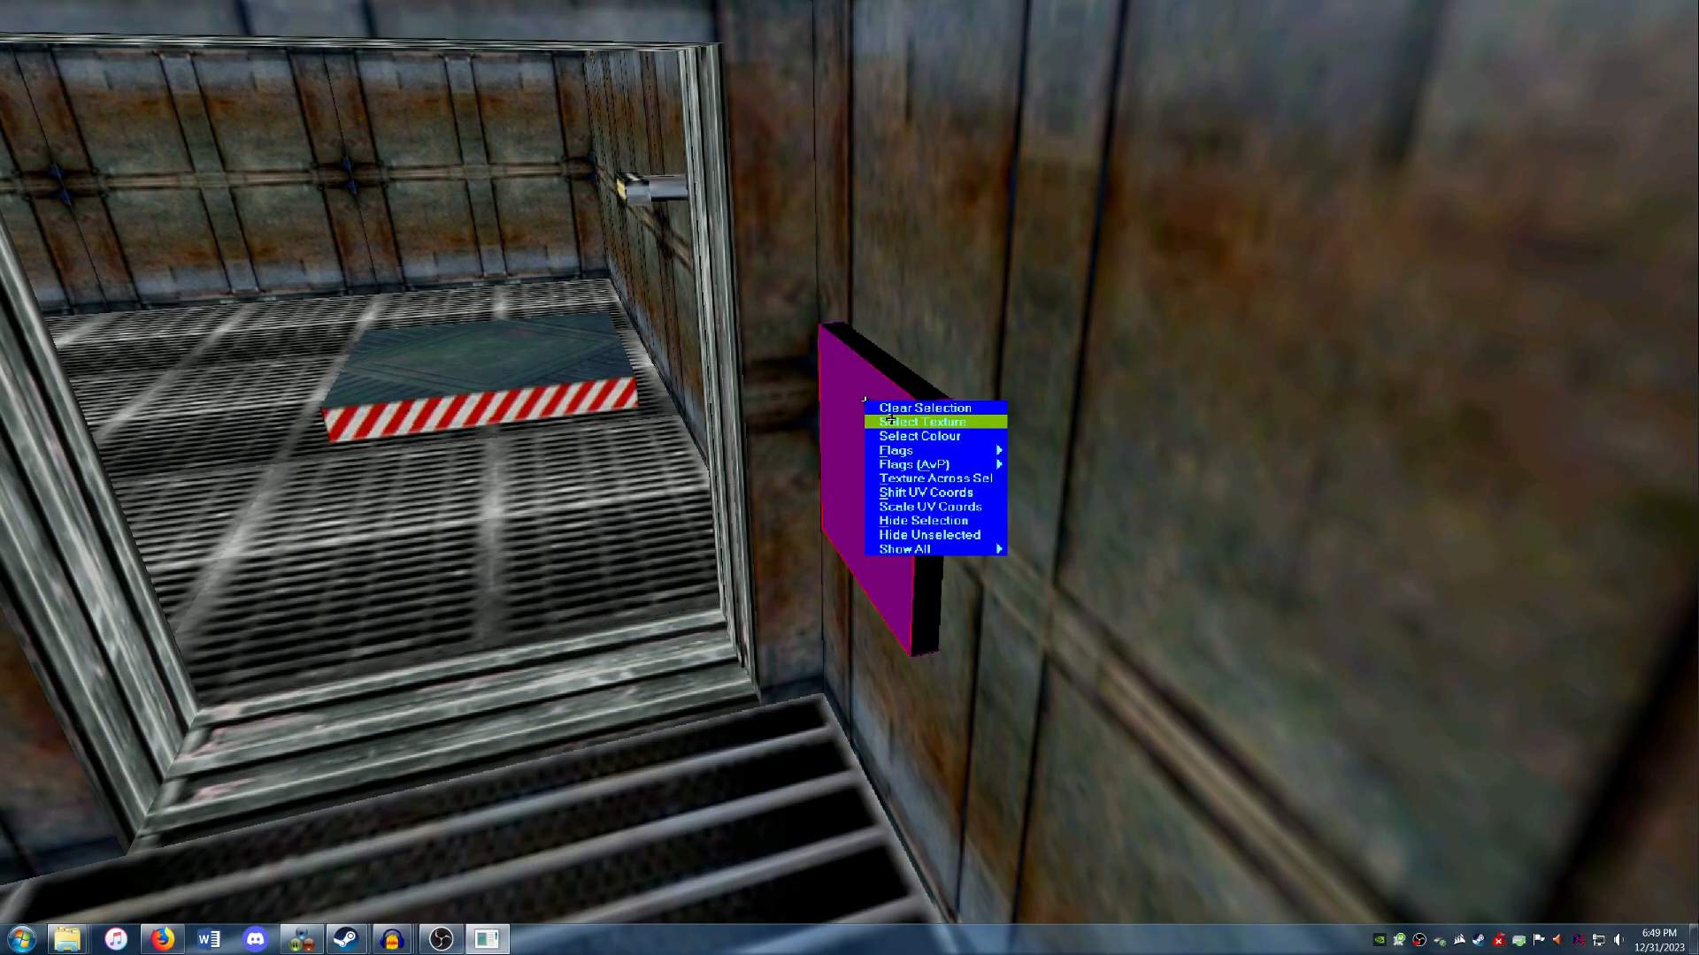
click(890, 421)
click(1534, 512)
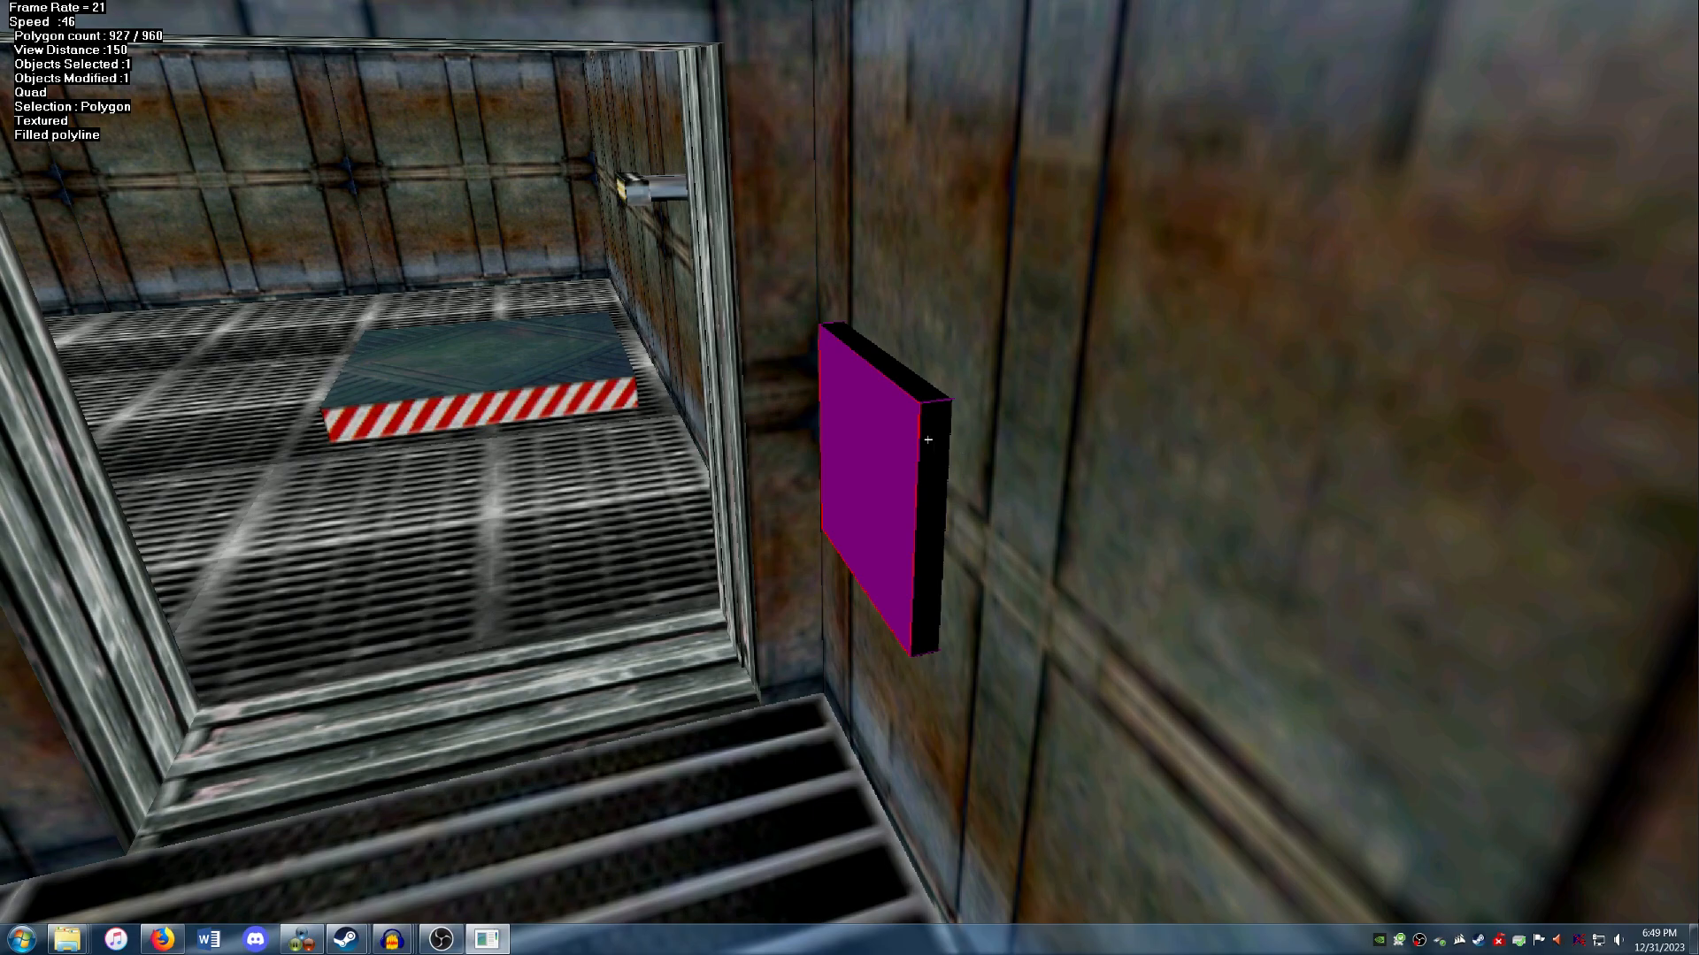
click(879, 415)
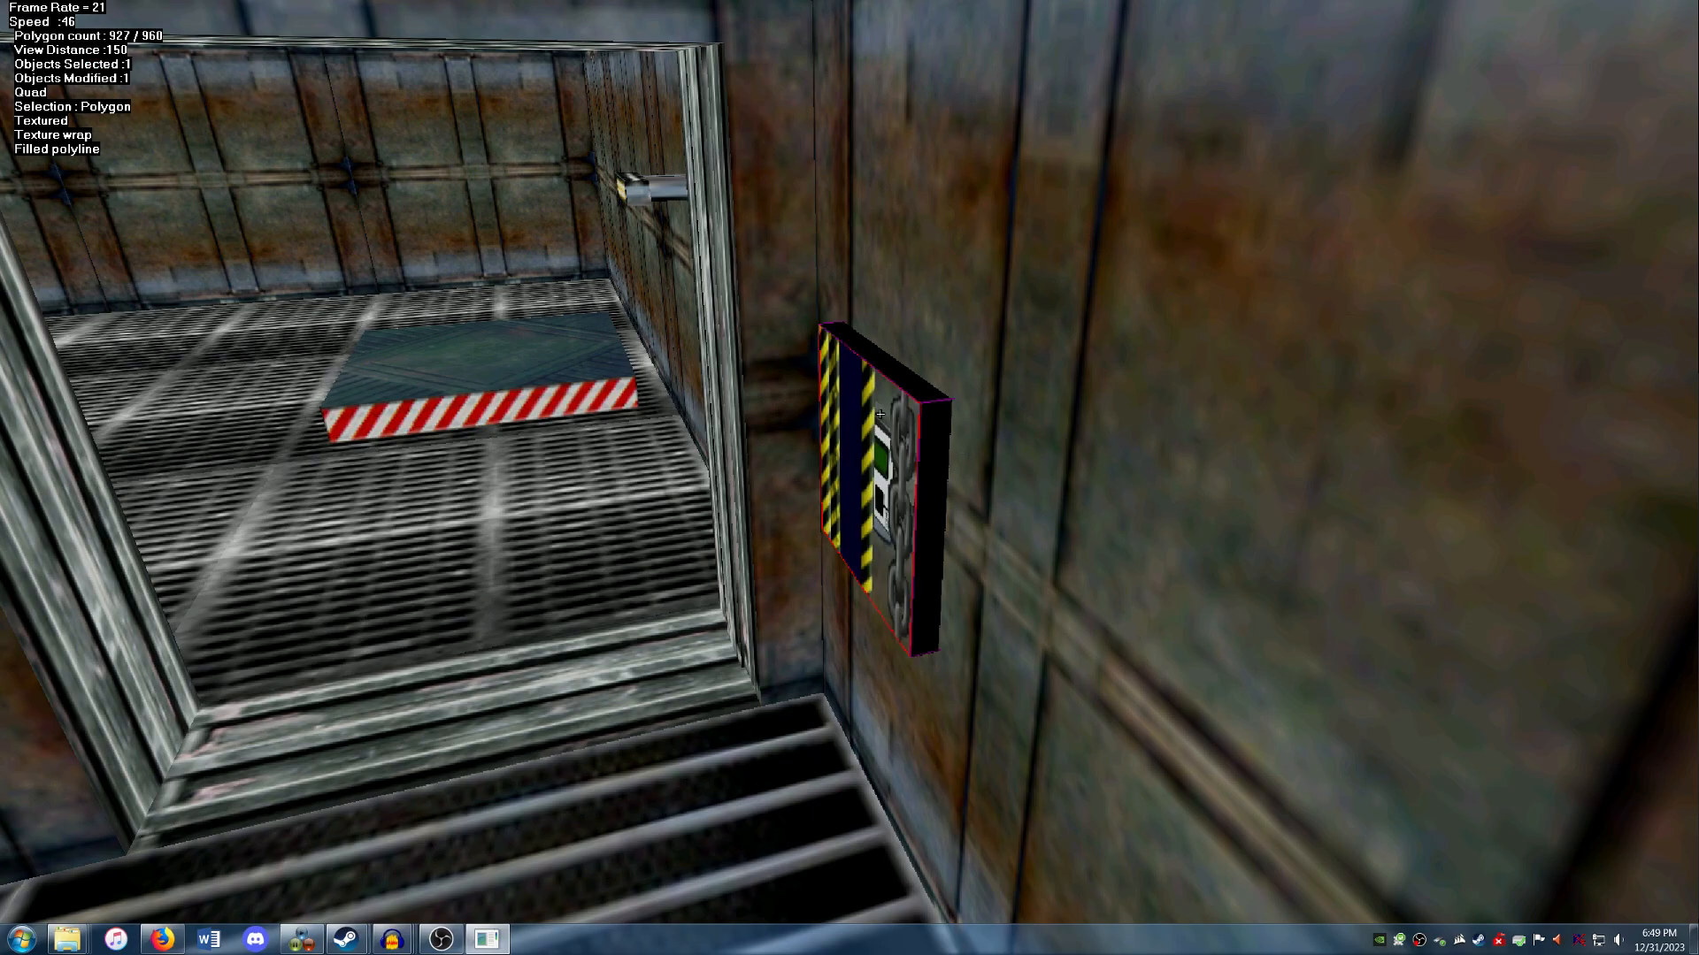
Adjust the front face's texture coordinates at texture scale x3 so that only the keypad card reader is mapped.
key(Up)
key(Down)
key(Right)
key(Page_Down)
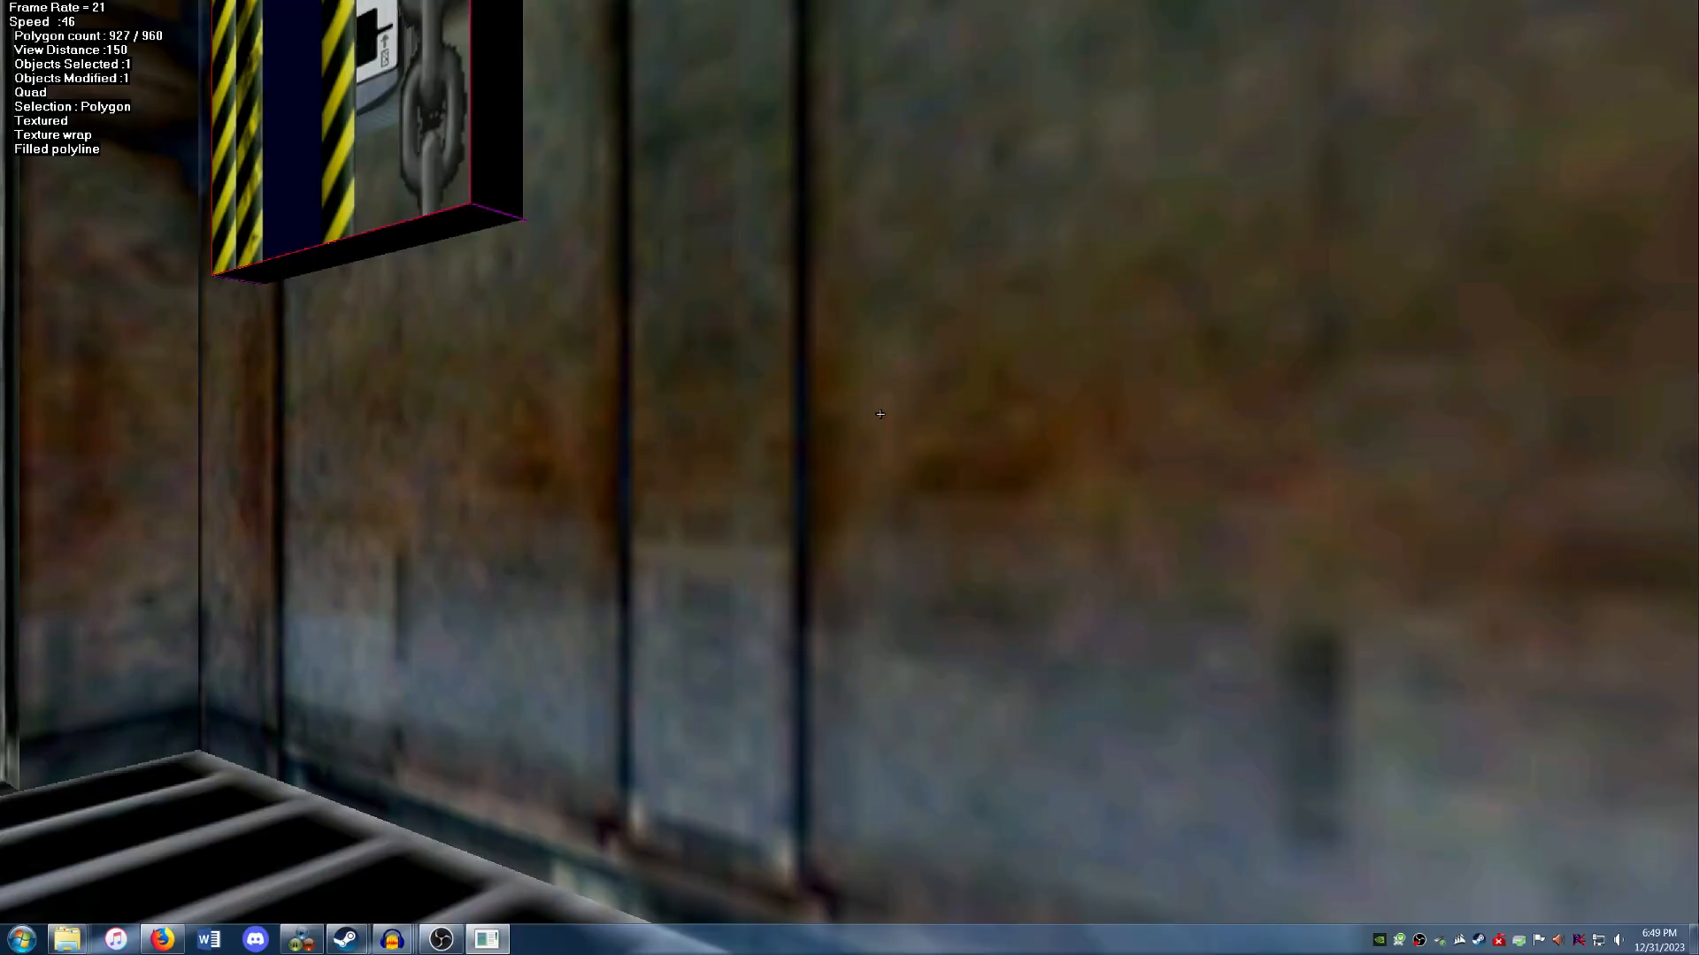
key(Left)
key(Page_Up)
key(t)
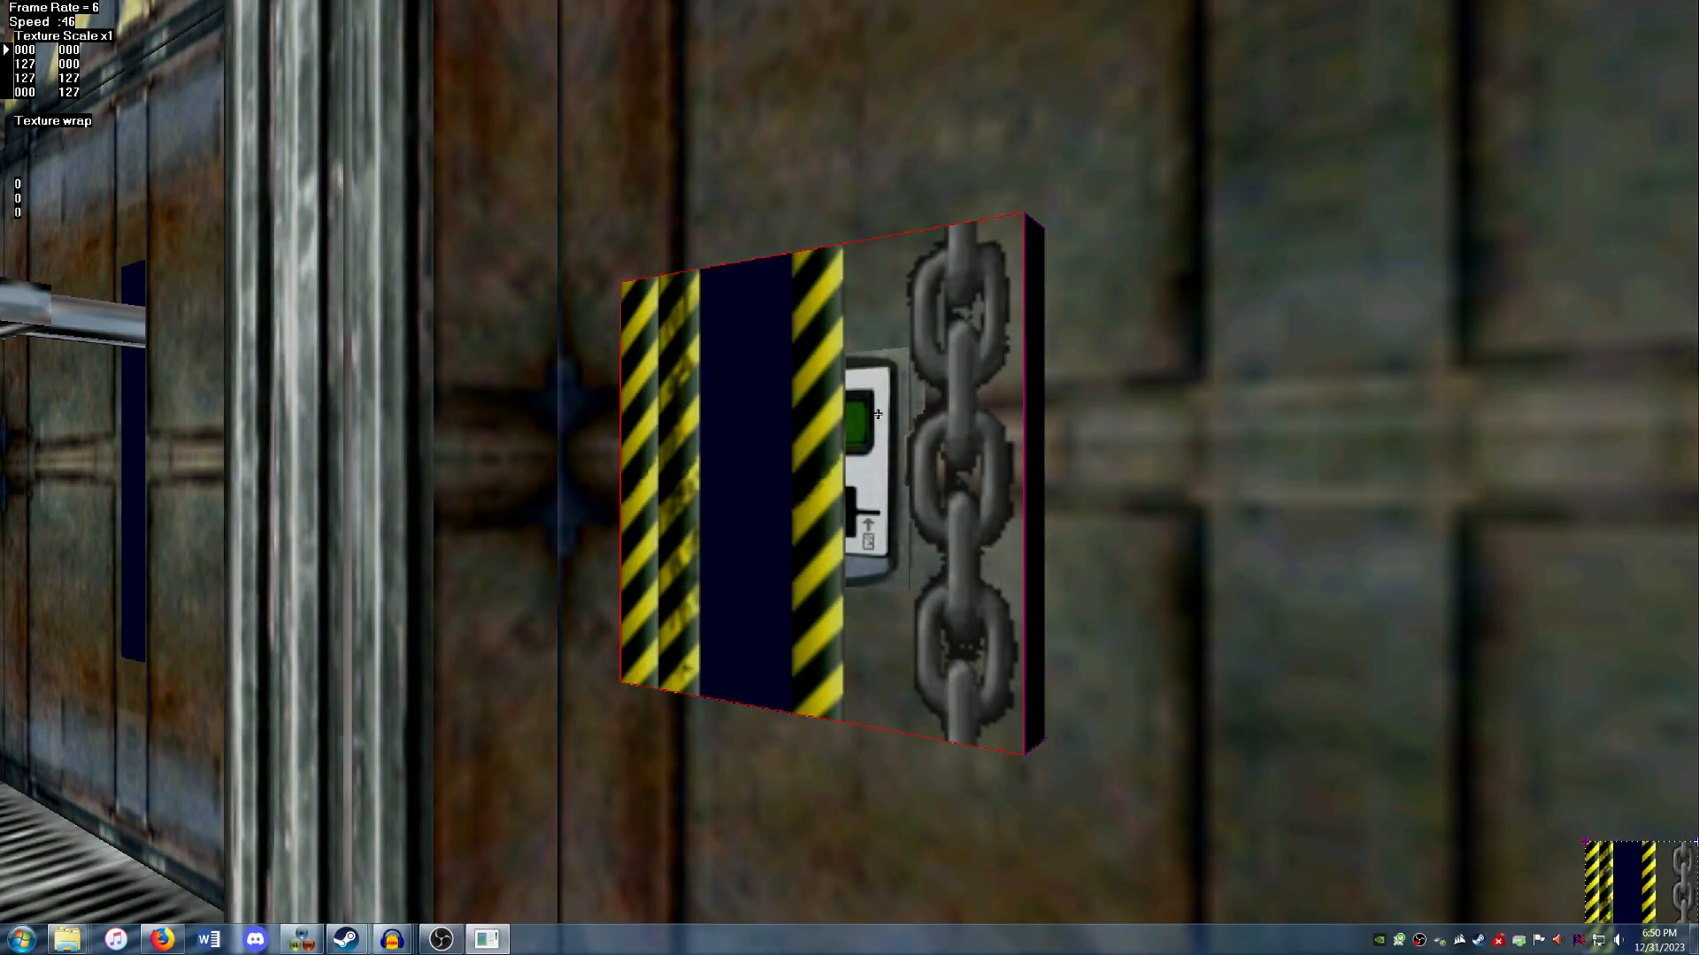
key(plus)
key(plus)
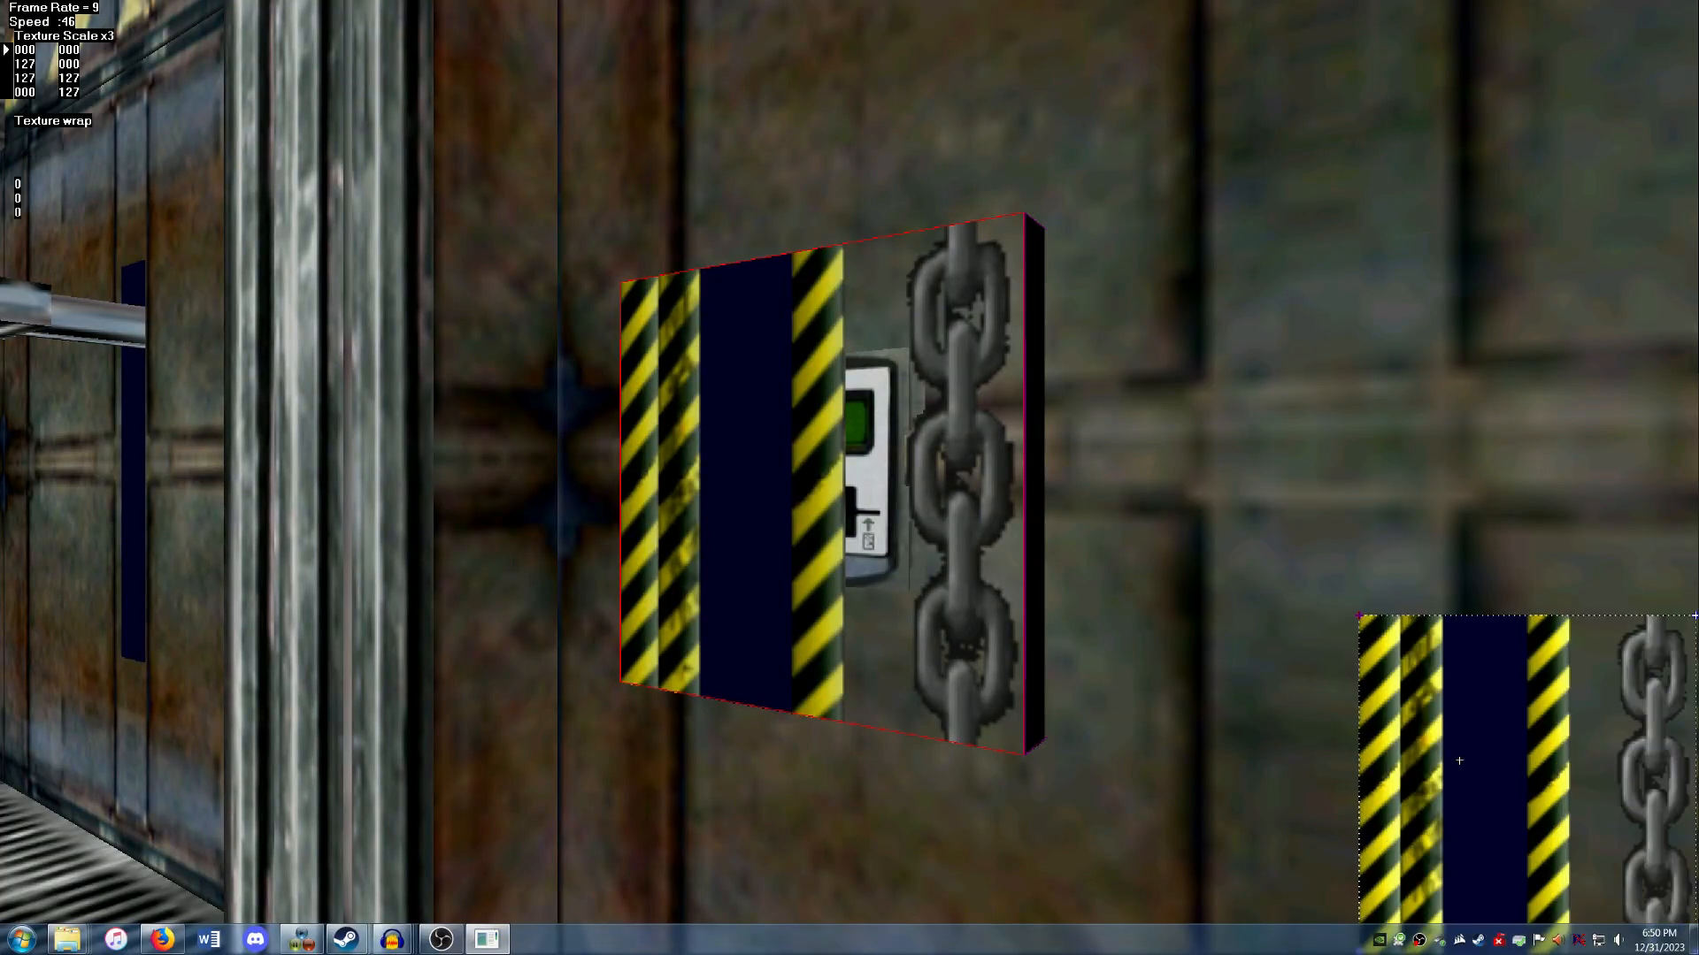
drag(1356, 689, 1583, 690)
drag(1694, 615, 1607, 647)
key(Escape)
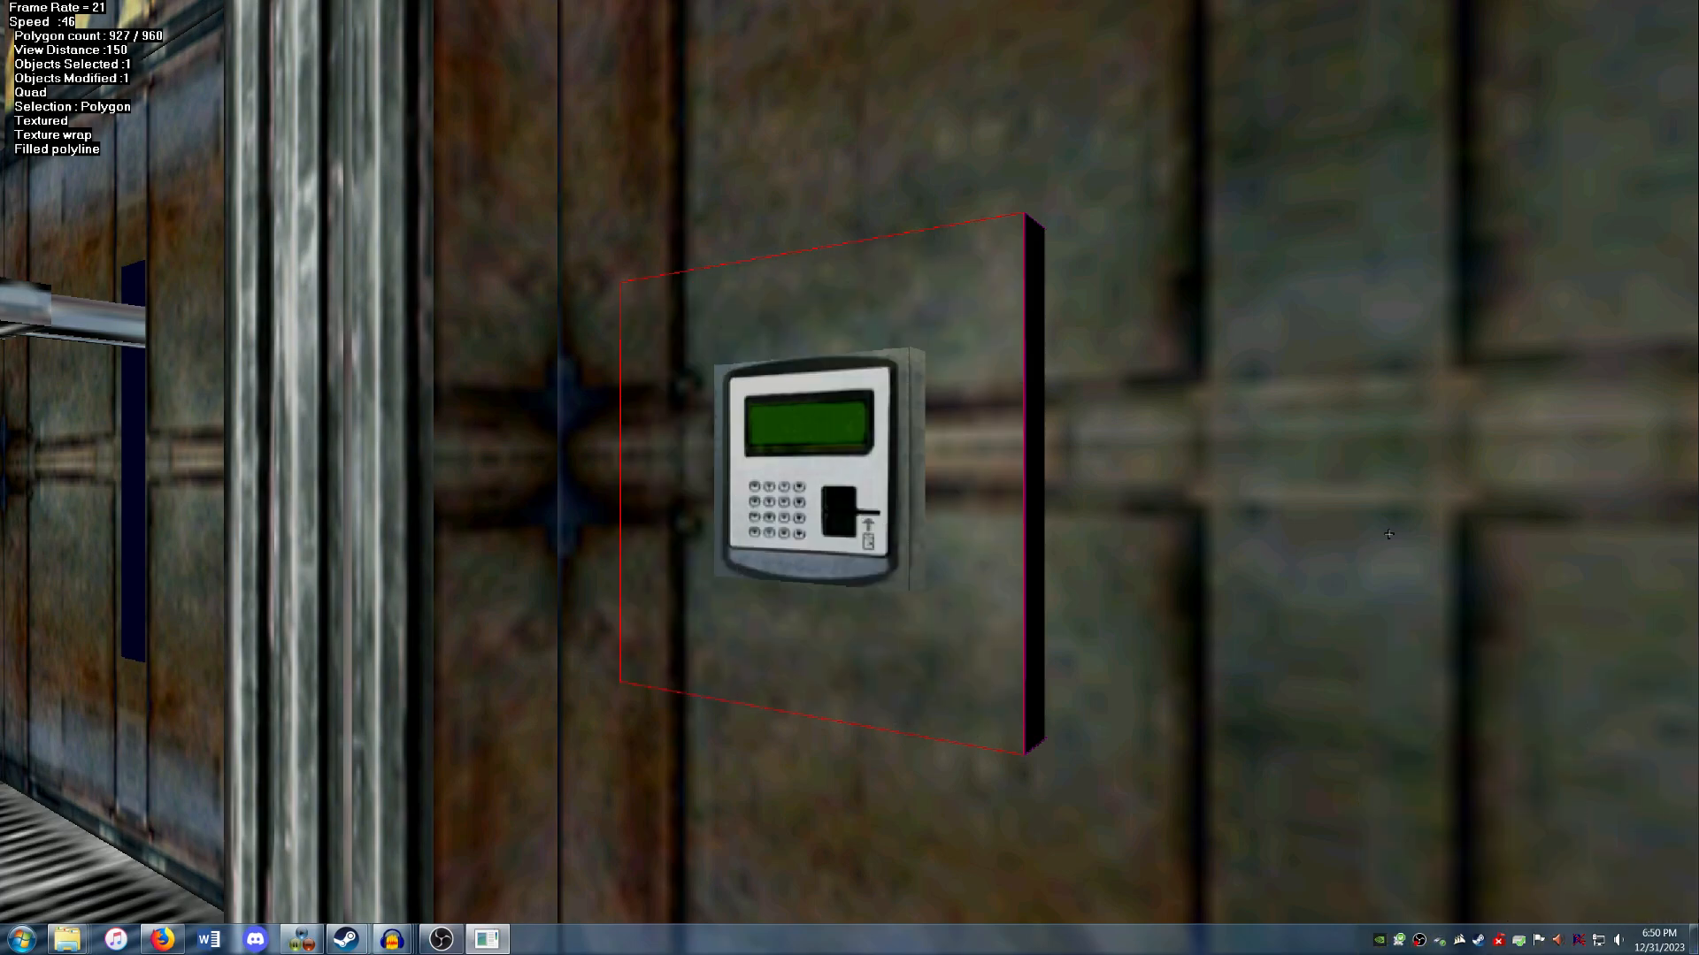
Clear the front face selection and hide the switch block's side face farthest from the doorway.
right_click(1118, 404)
click(1106, 409)
click(1038, 372)
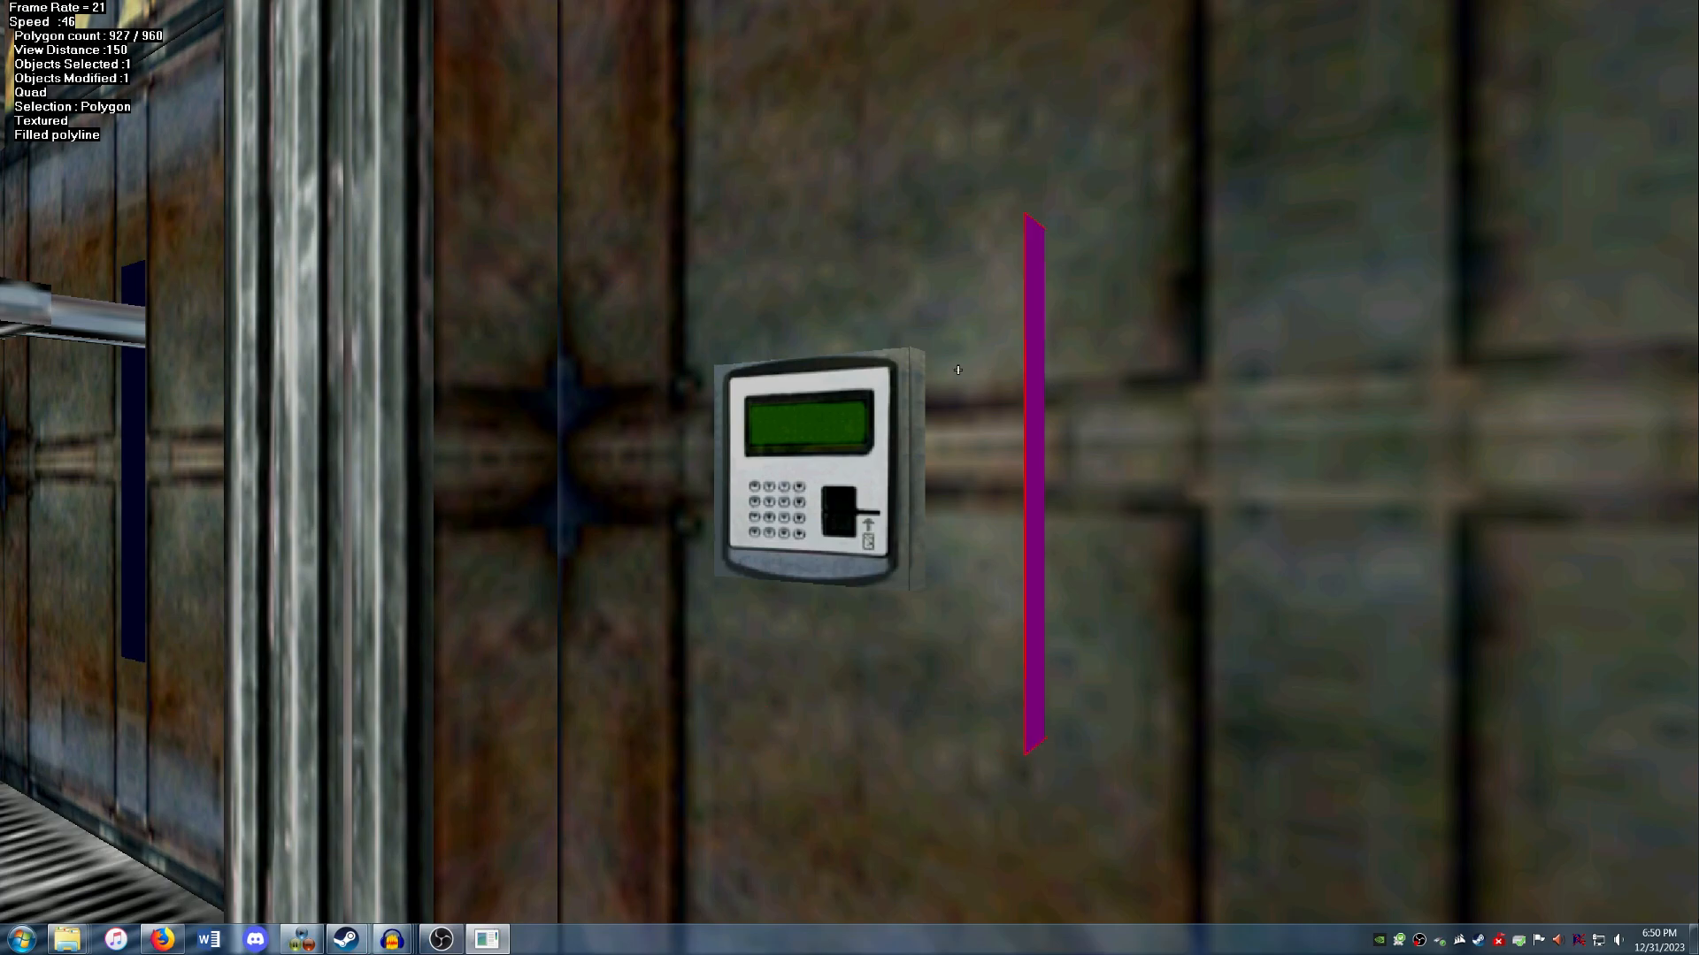
key(g)
click(958, 371)
right_click(958, 371)
click(963, 376)
Hide the top face of the switch block.
key(Page_Up)
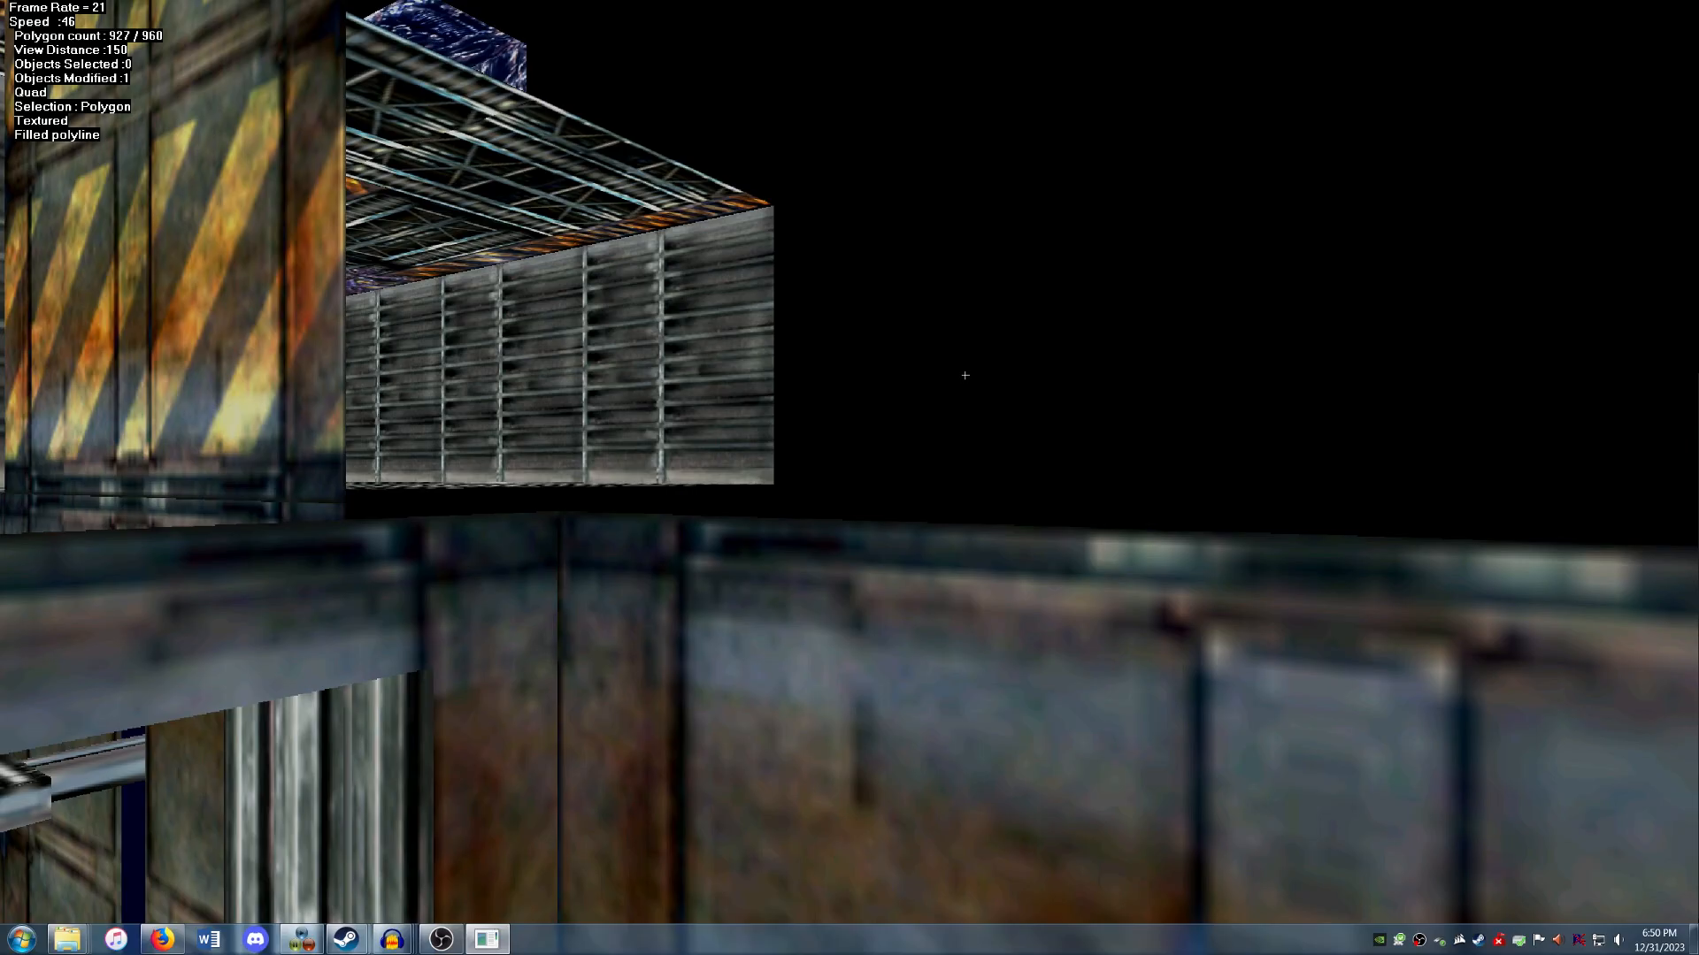
key(Page_Down)
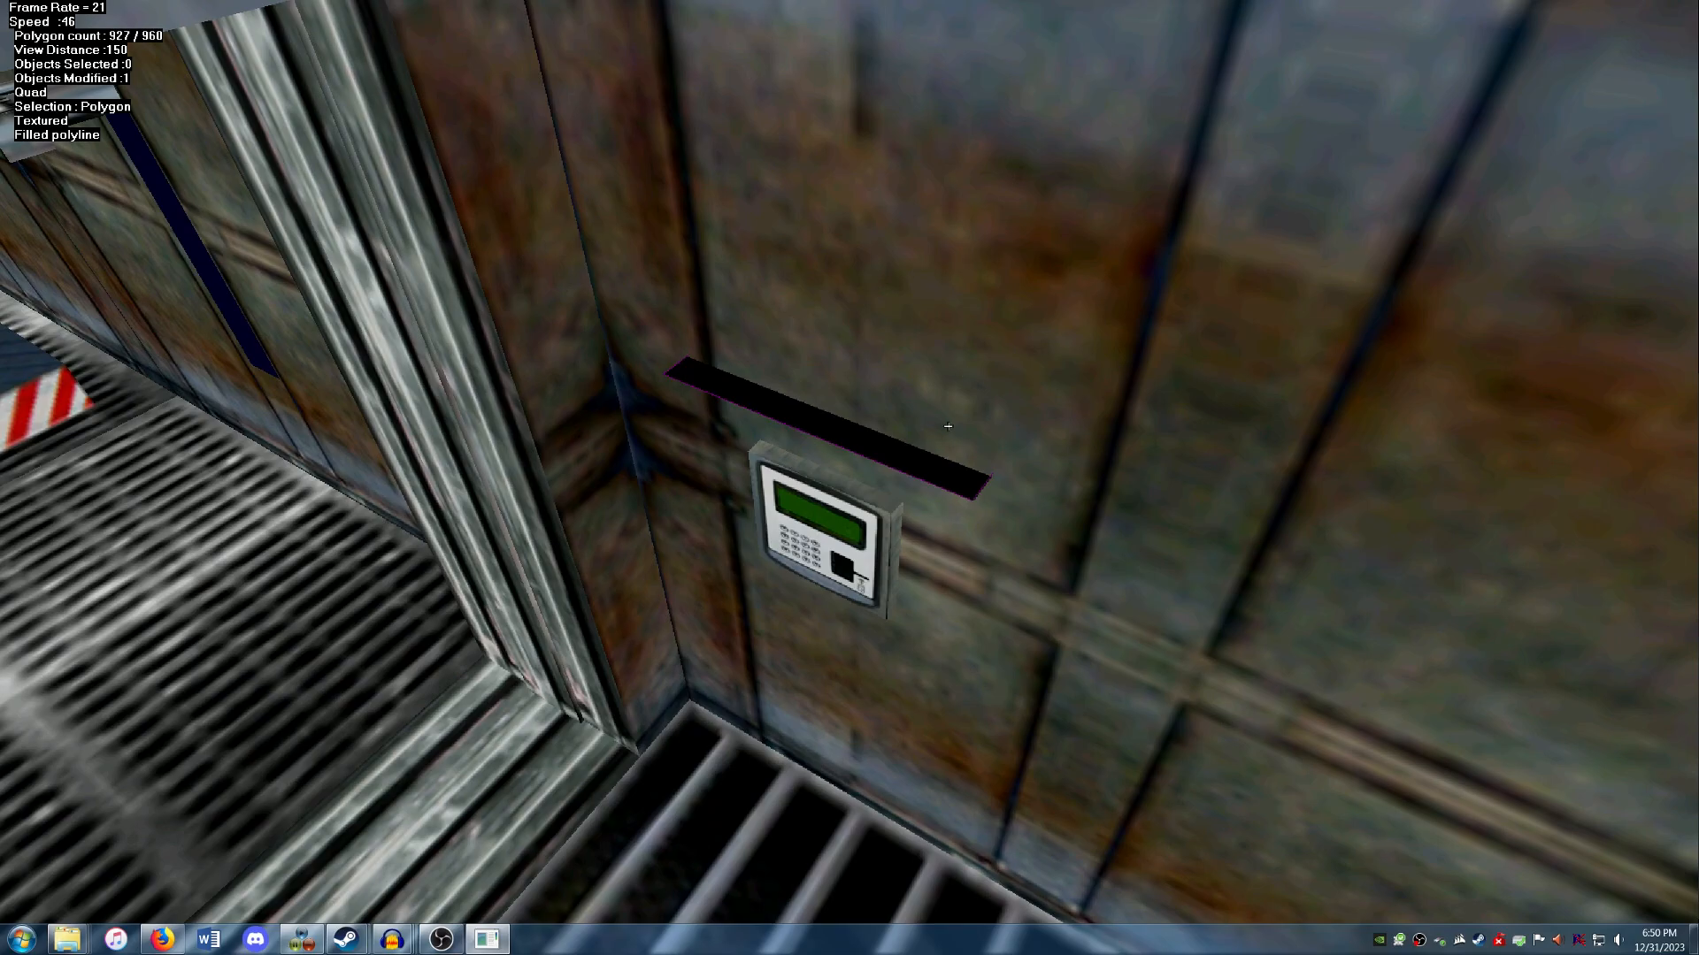
click(931, 464)
key(g)
click(928, 499)
right_click(928, 499)
click(928, 499)
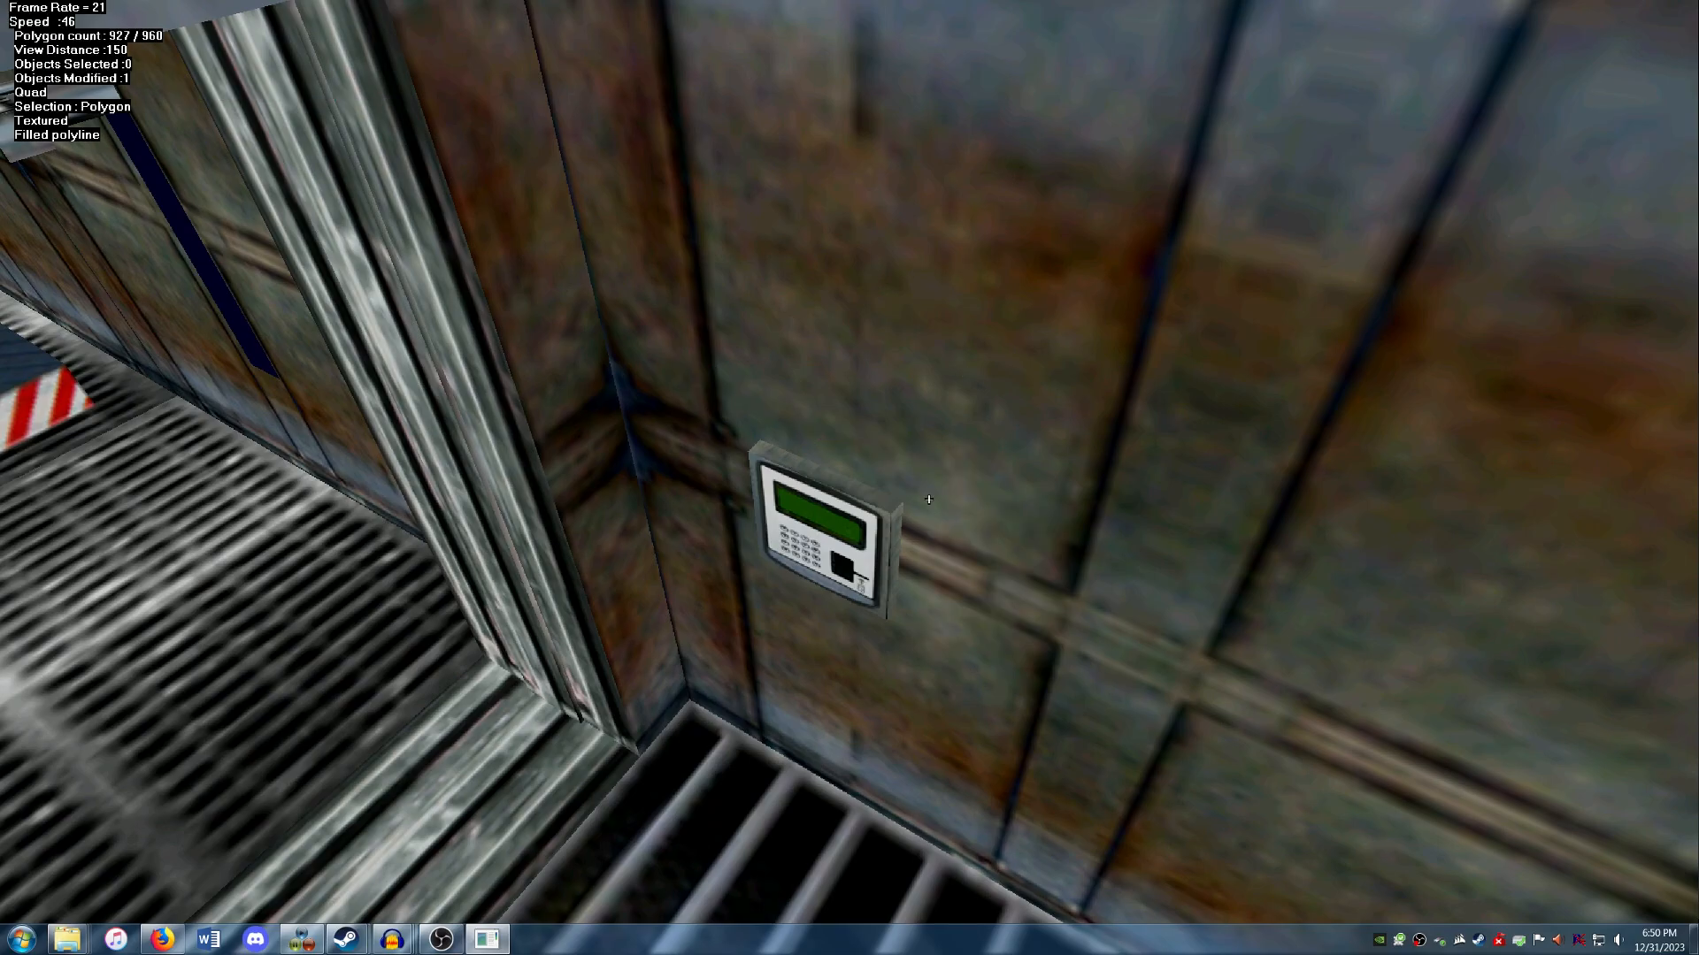
Hide the switch block's side face nearest the doorway.
key(Right)
key(Left)
key(Right)
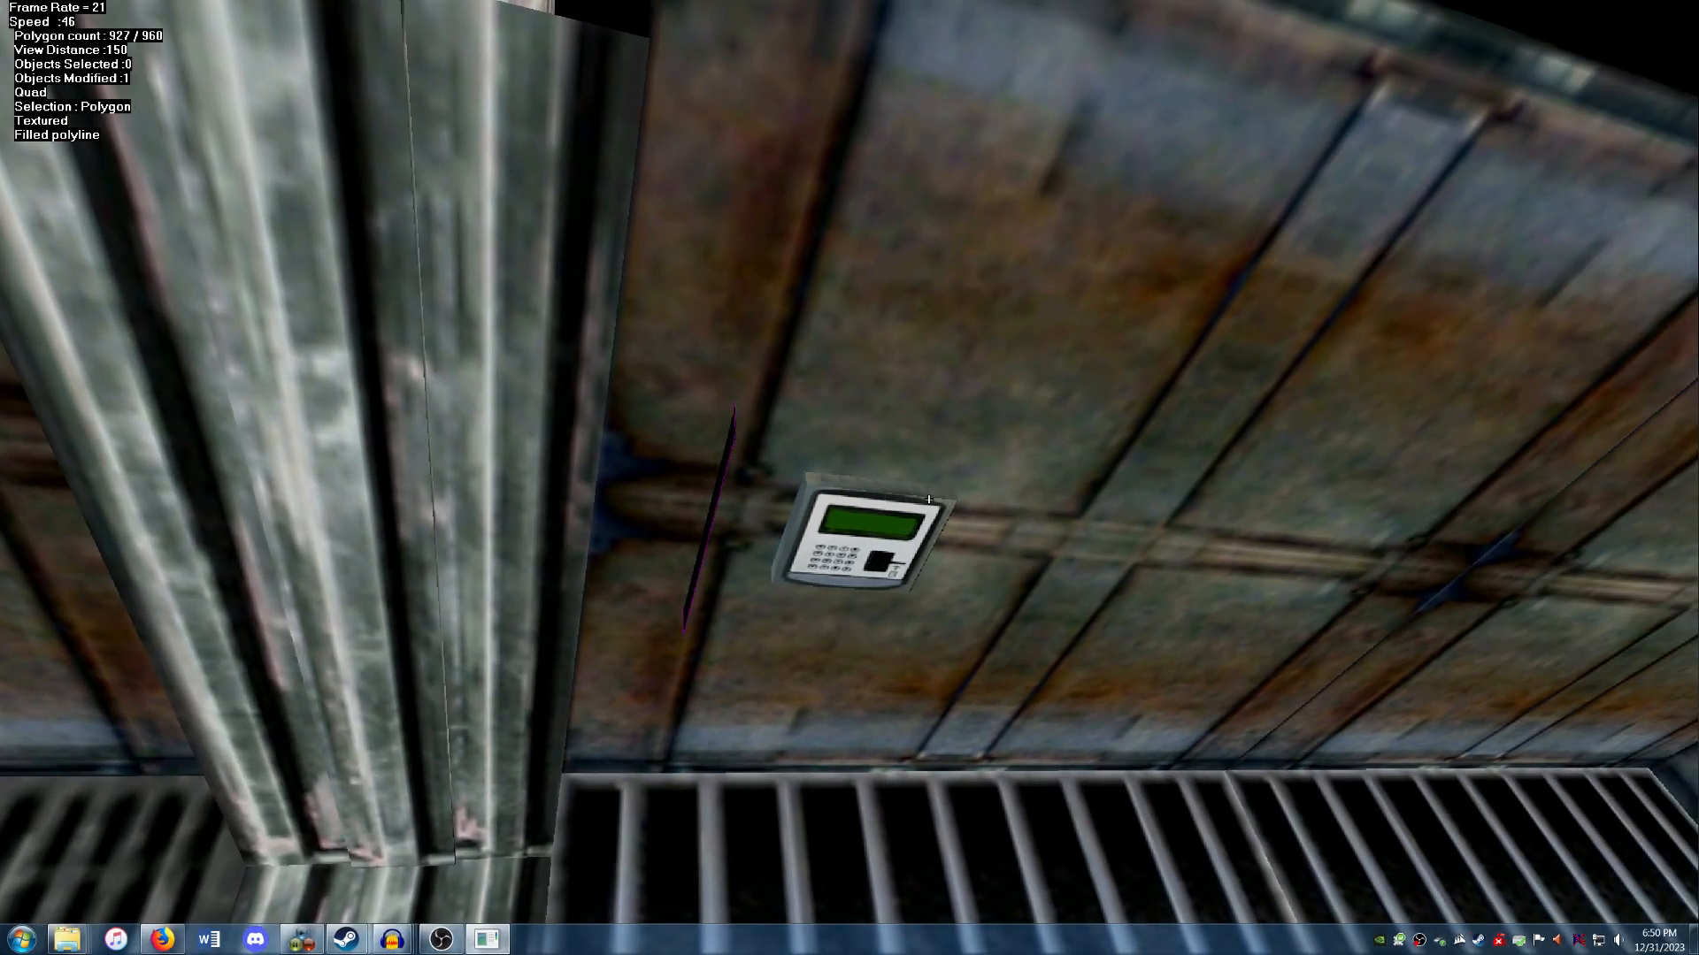
key(Left)
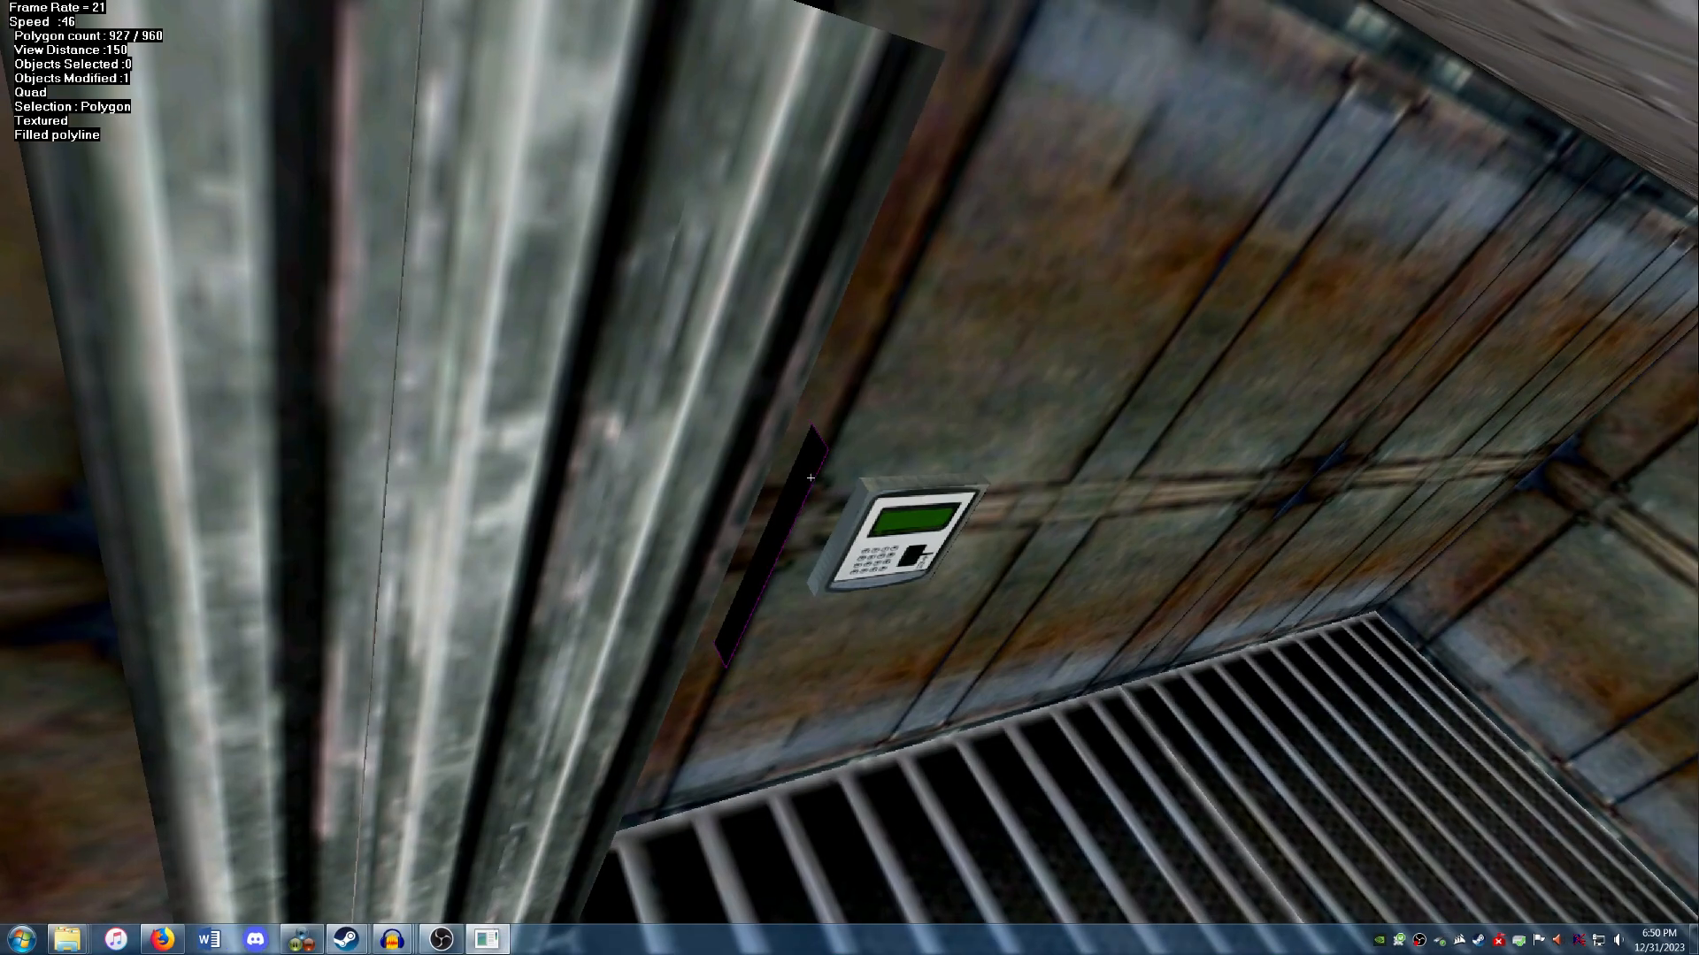
click(811, 478)
key(Delete)
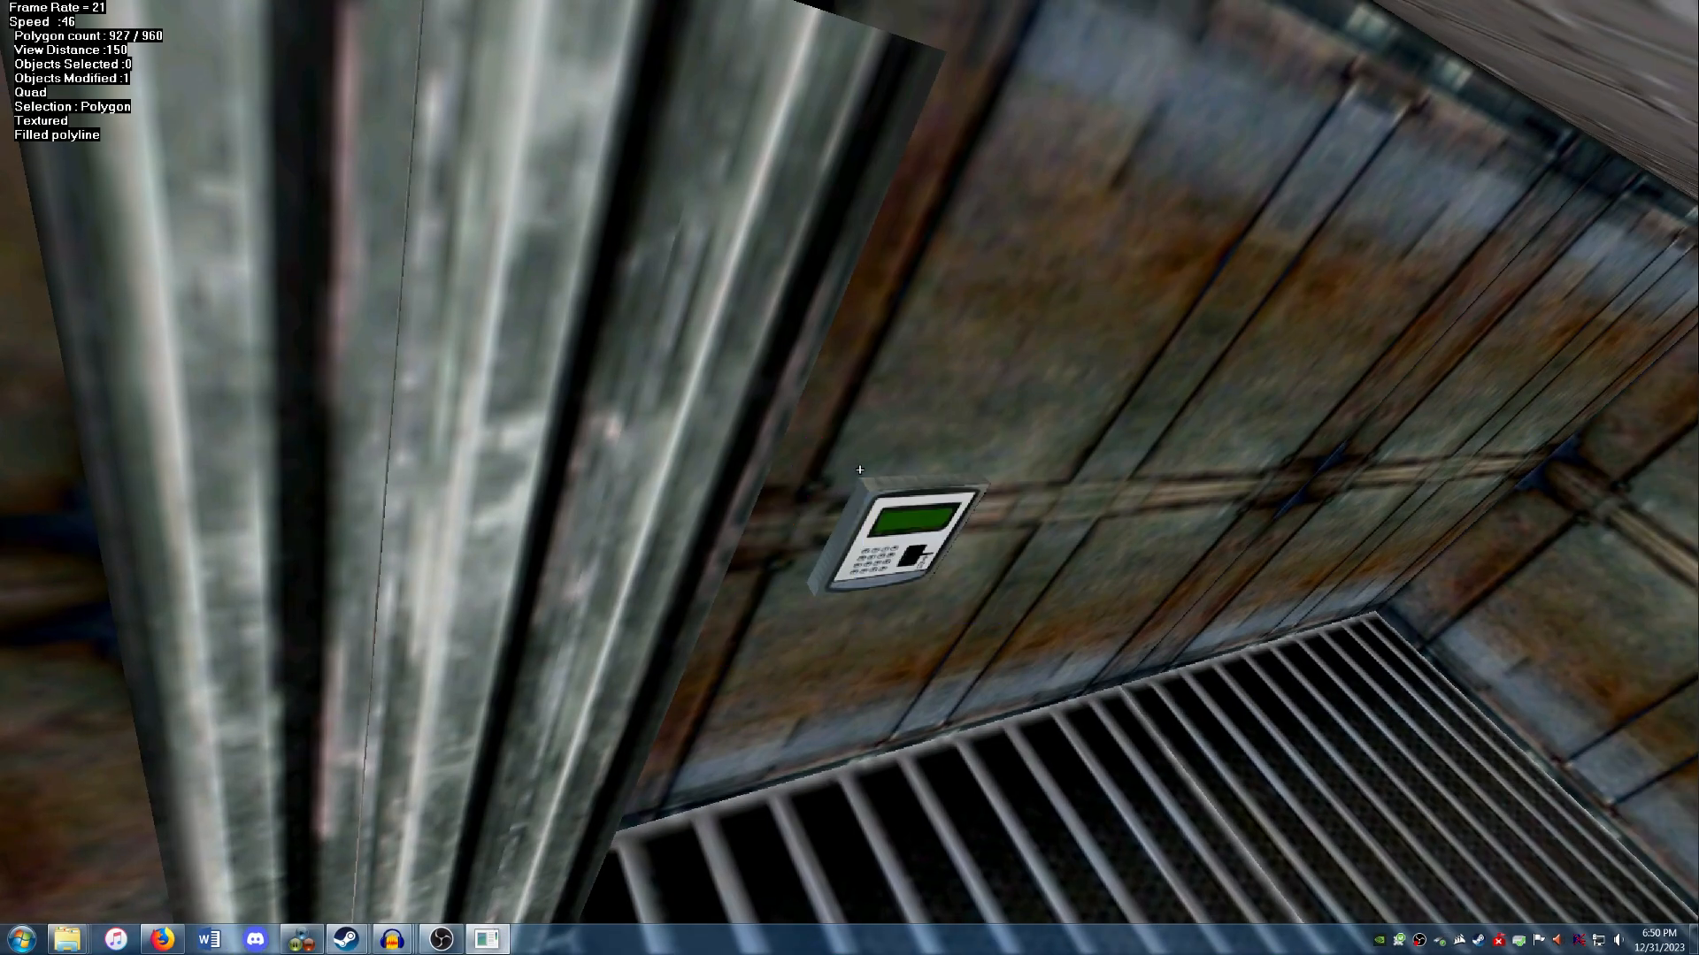
Hide the bottom face of the switch block.
key(Up)
key(Page_Down)
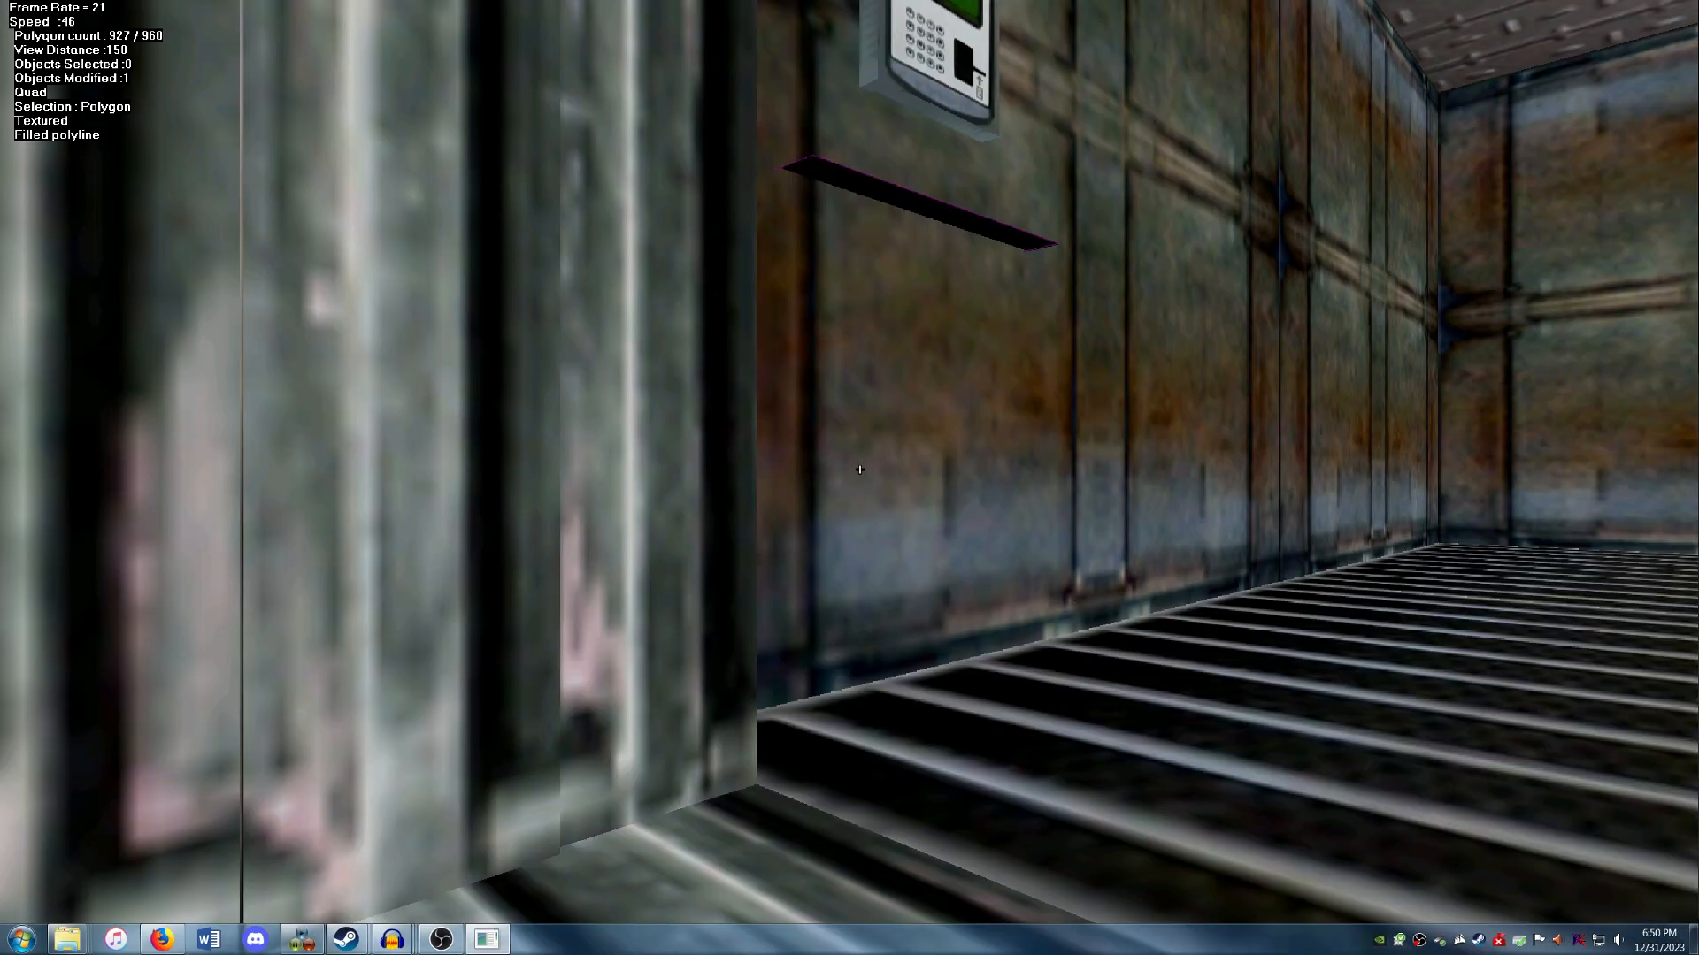
click(964, 214)
key(Delete)
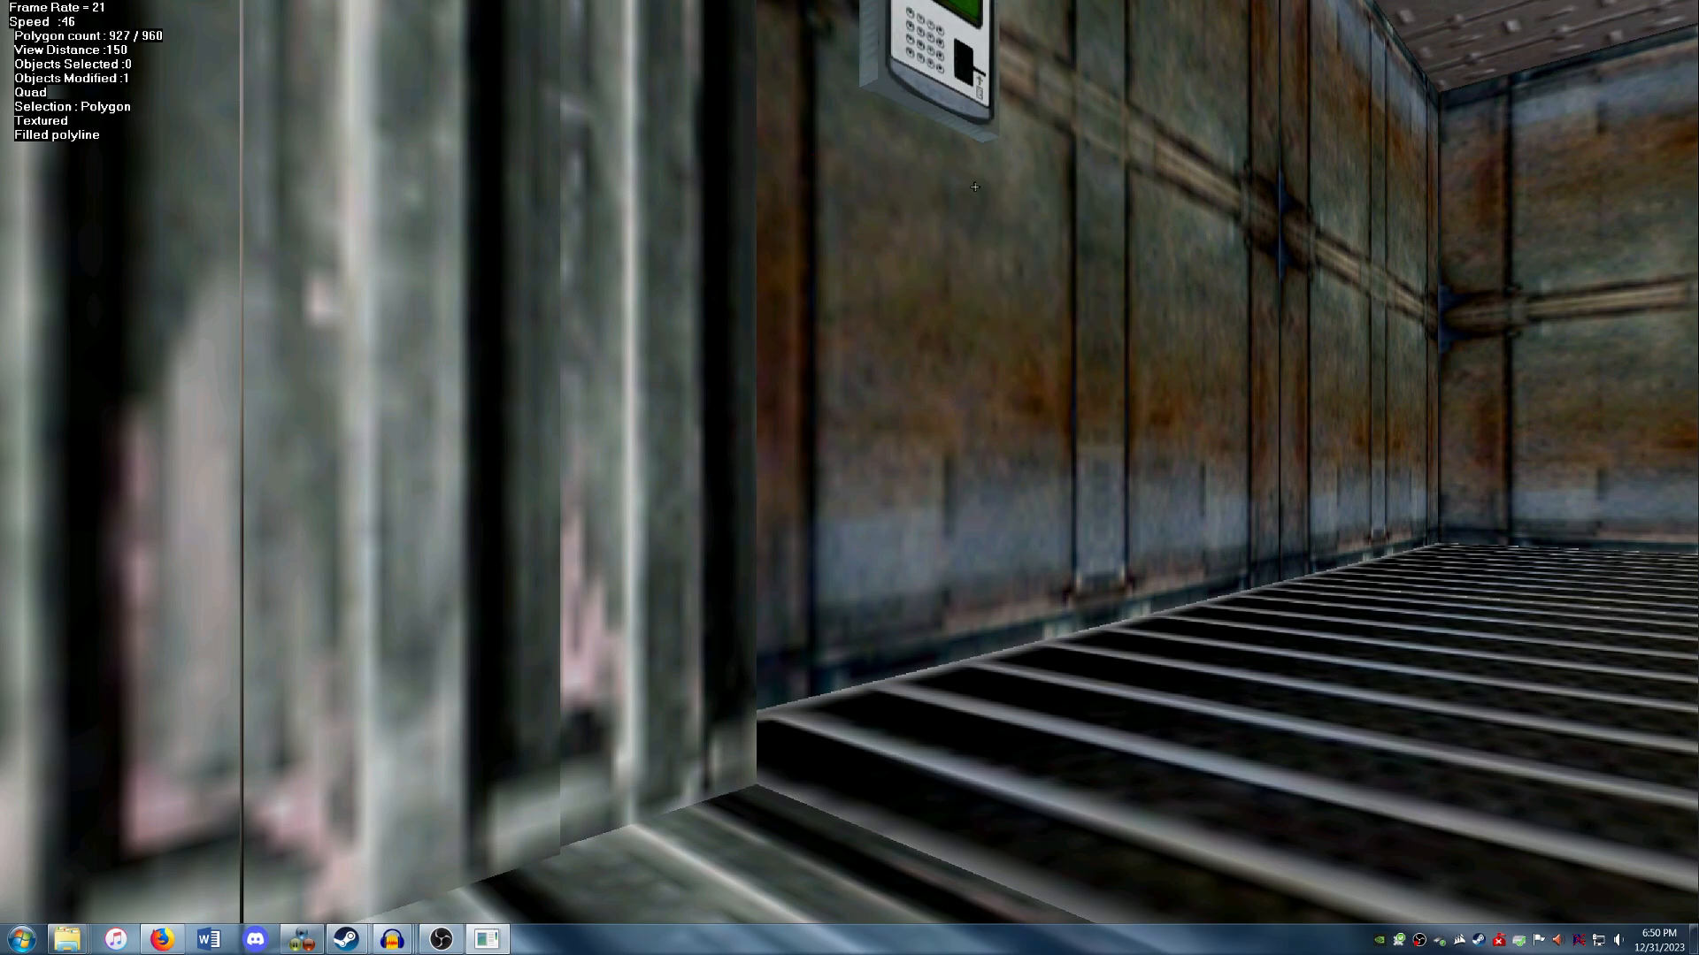
Leave the texturing mode and return to the wireframe view of the level with the card-reader switch in view.
key(Page_Up)
key(Right)
key(Left)
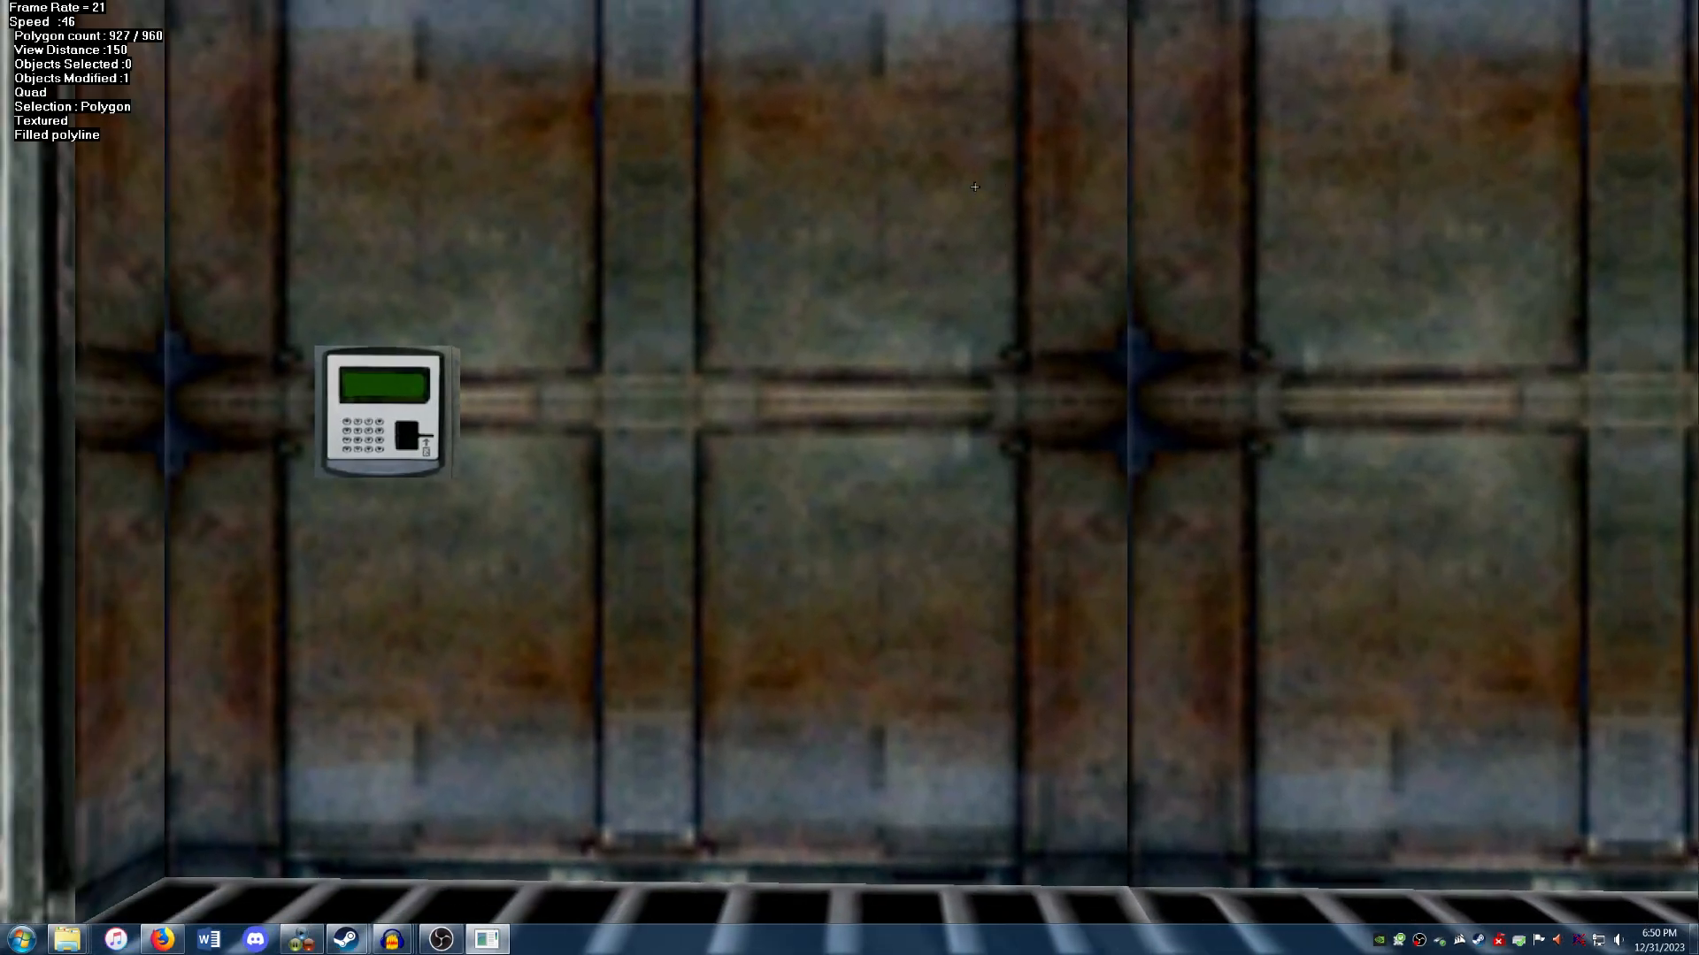
key(Left)
key(Up)
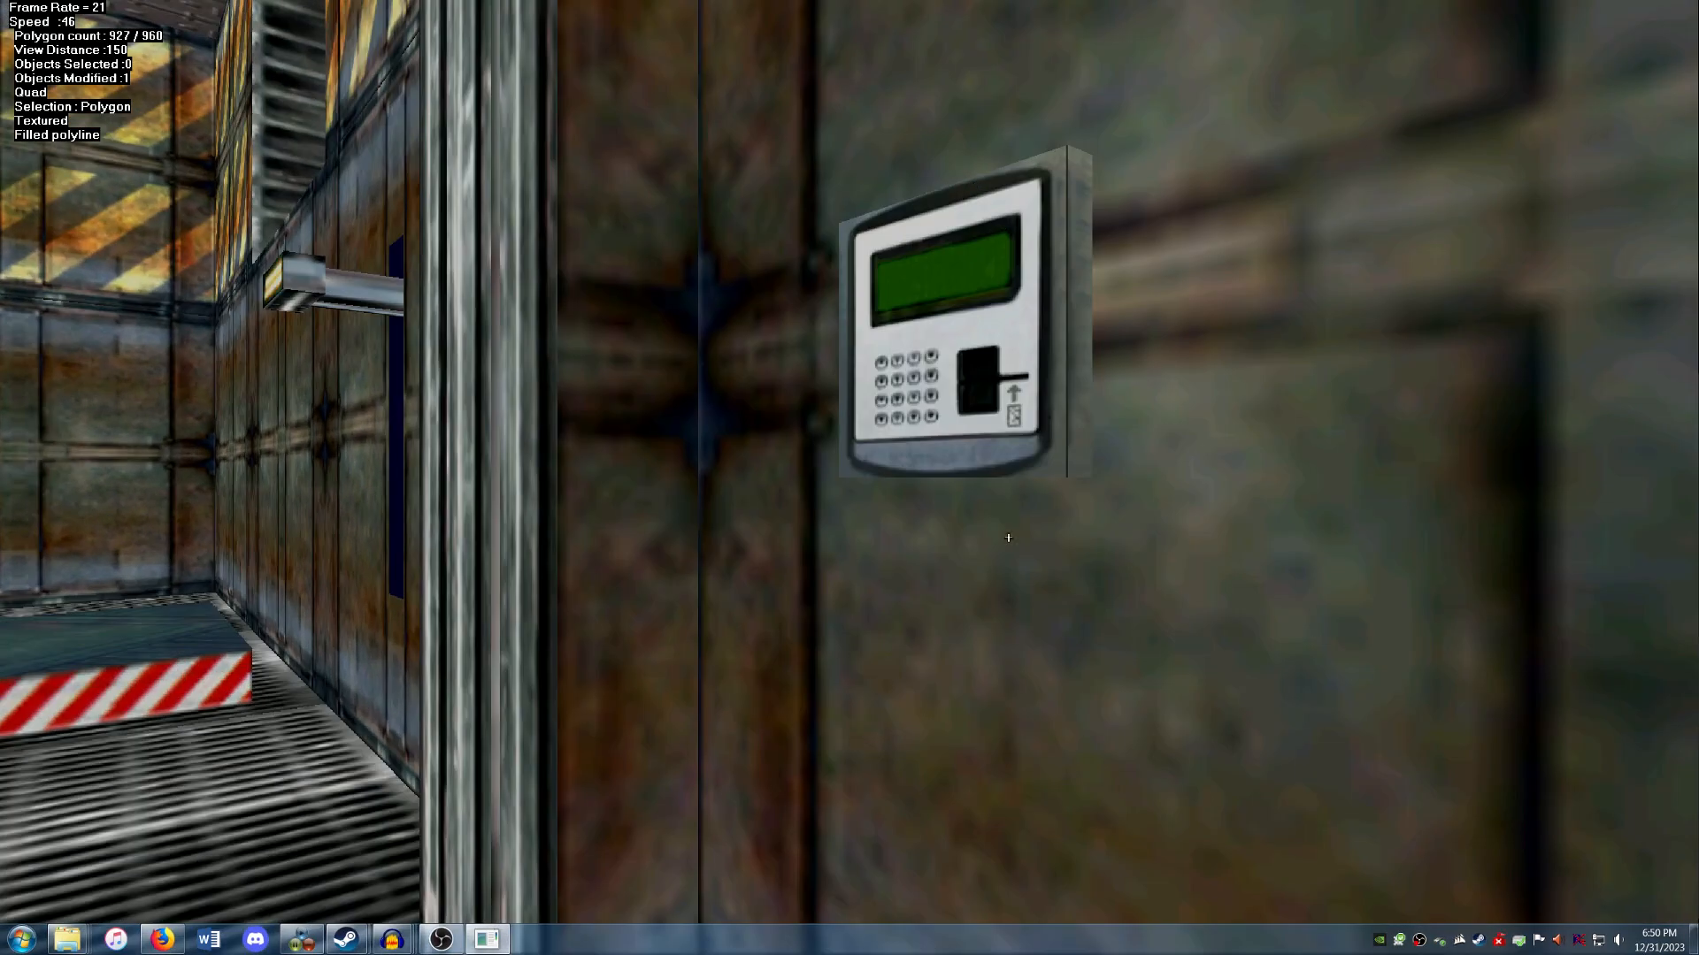
key(Down)
click(17, 7)
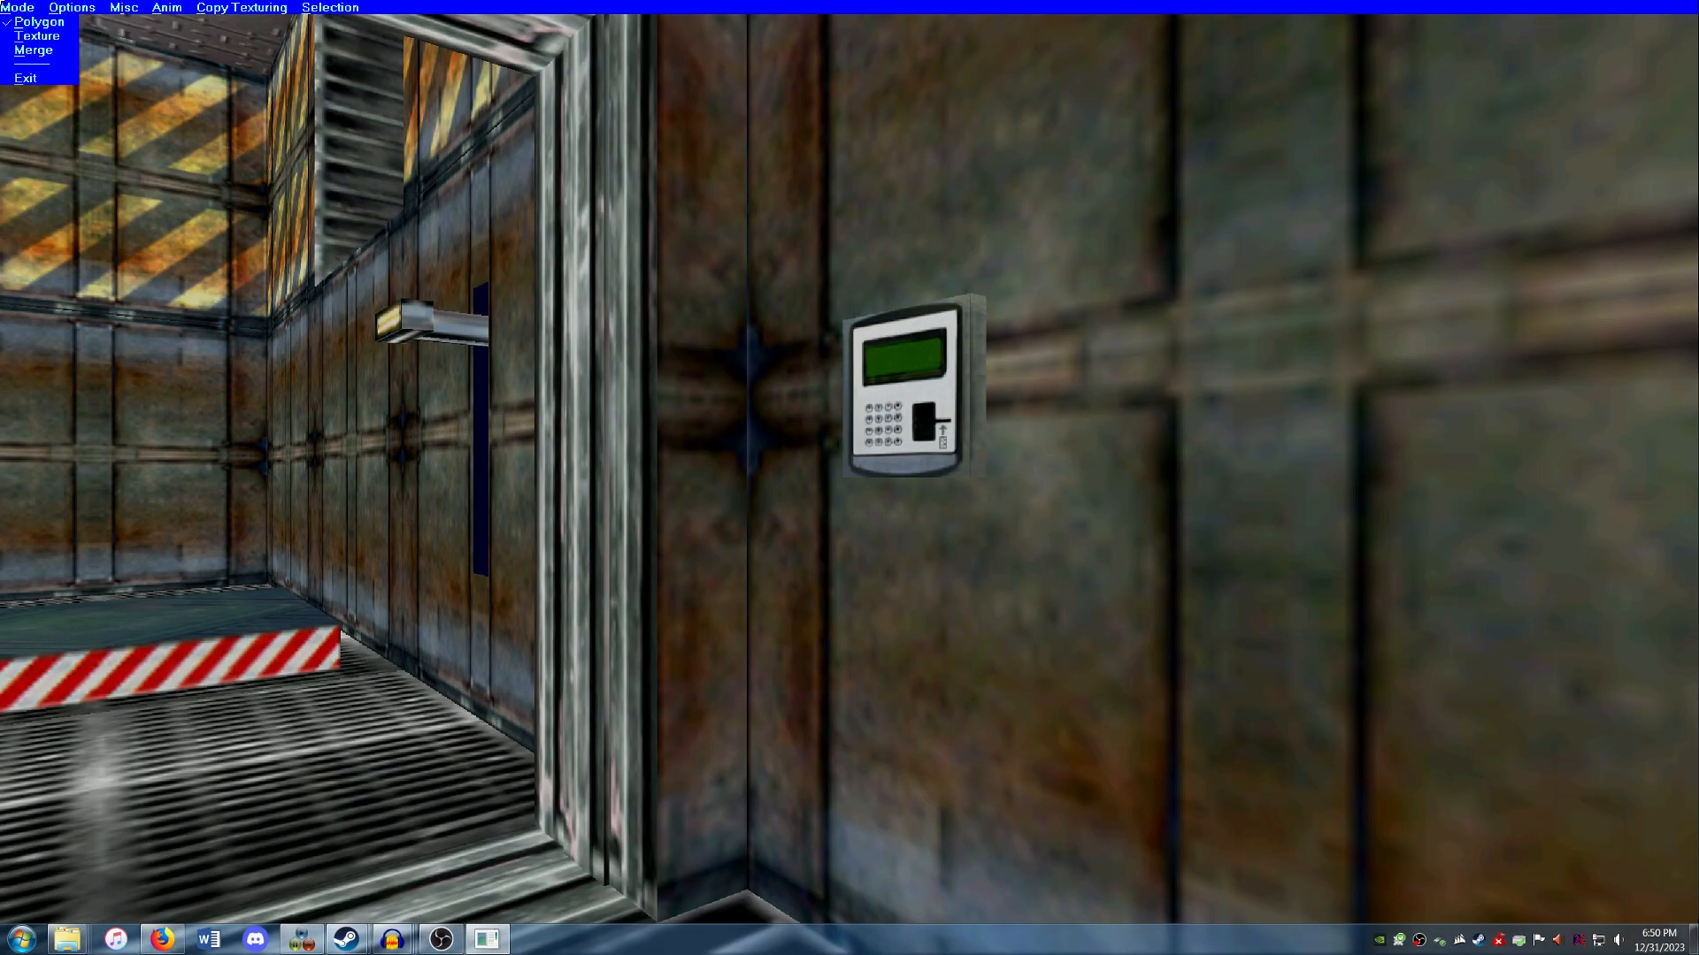
click(38, 73)
click(872, 528)
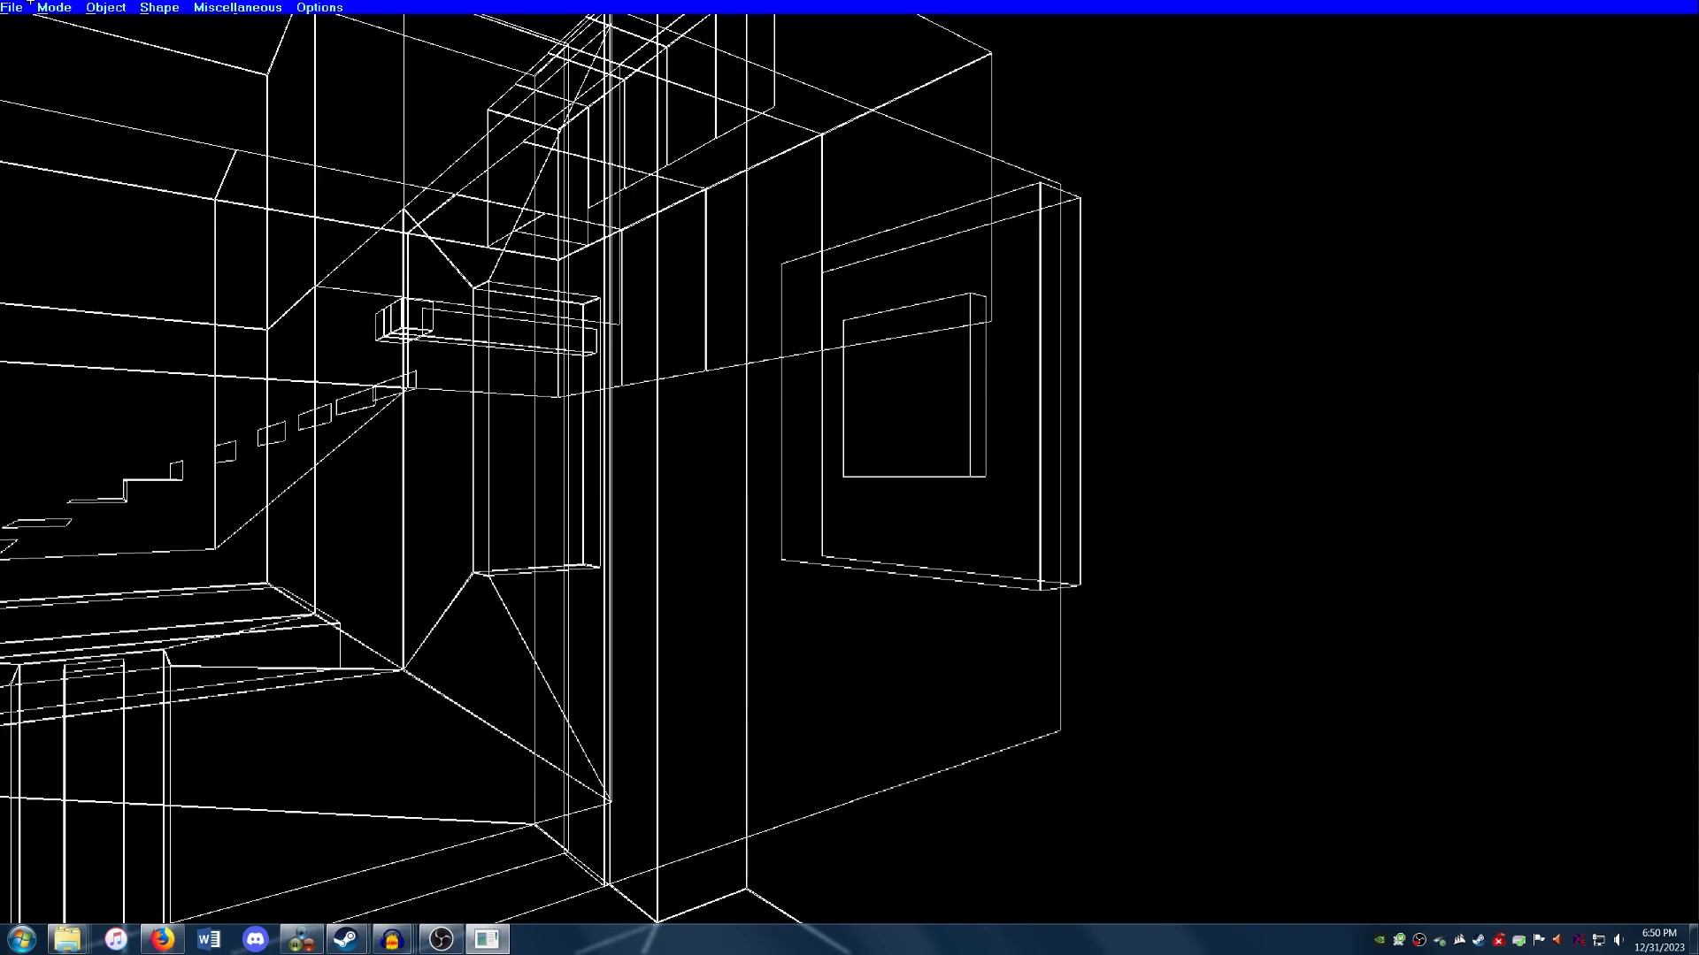
Enter the strategy mode and give the switch block around the card reader a Track Object strategy.
click(54, 7)
mouse_move(127, 132)
click(213, 135)
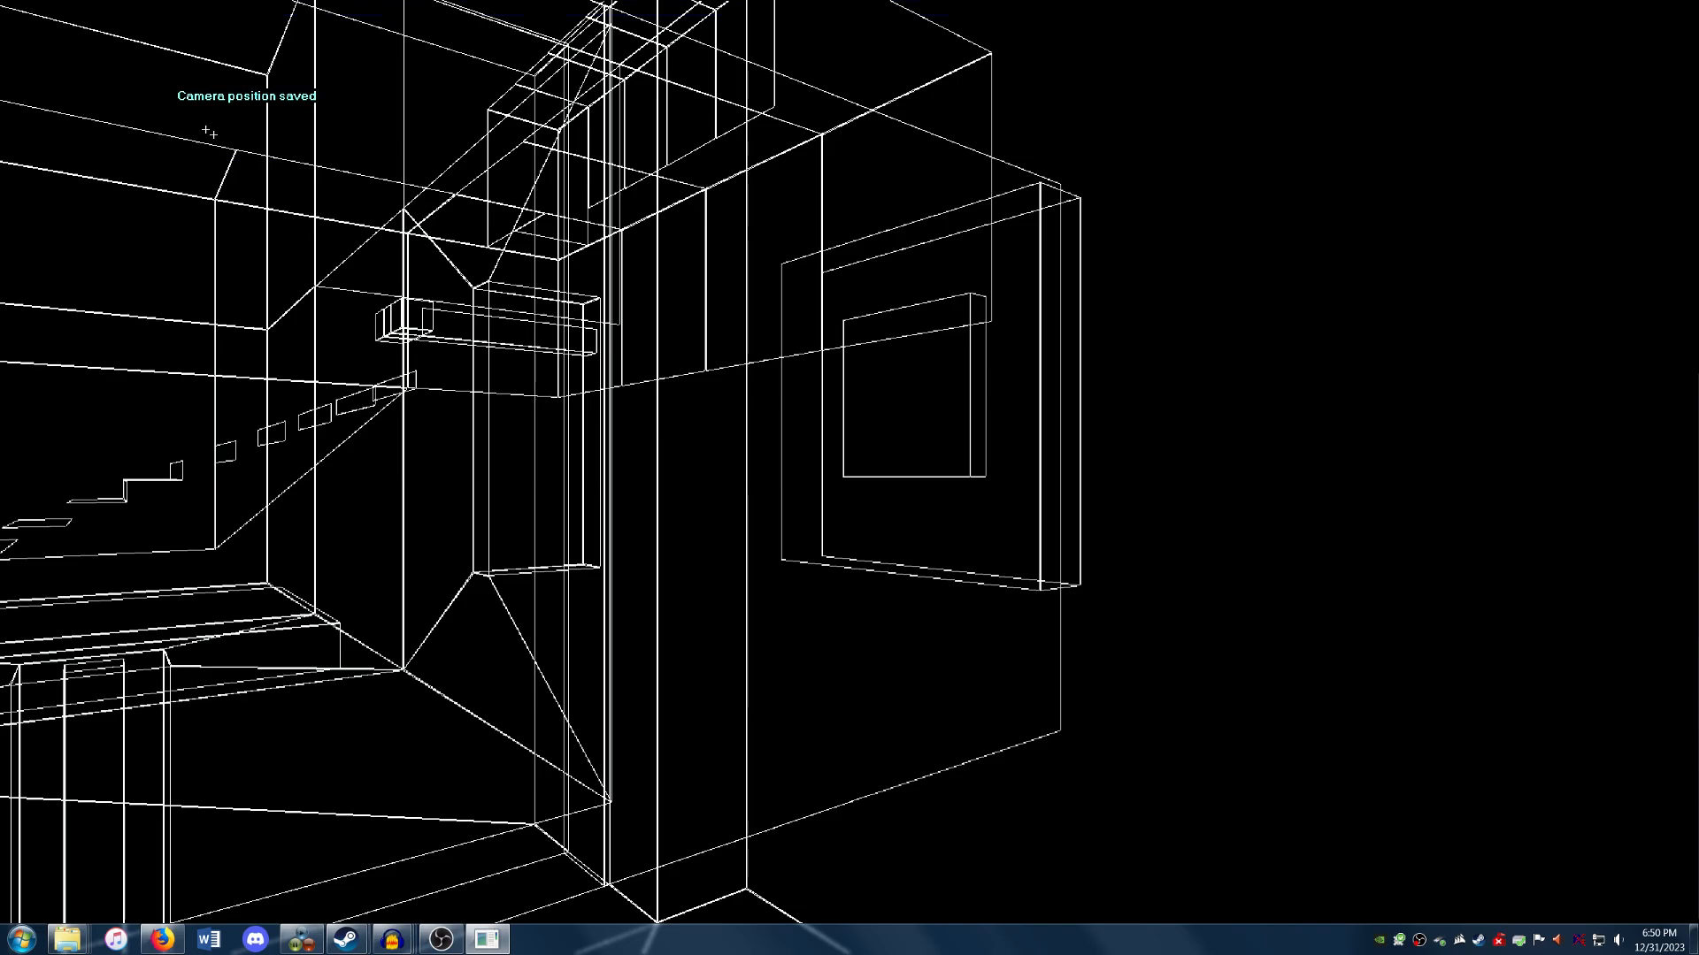
key(w)
click(835, 369)
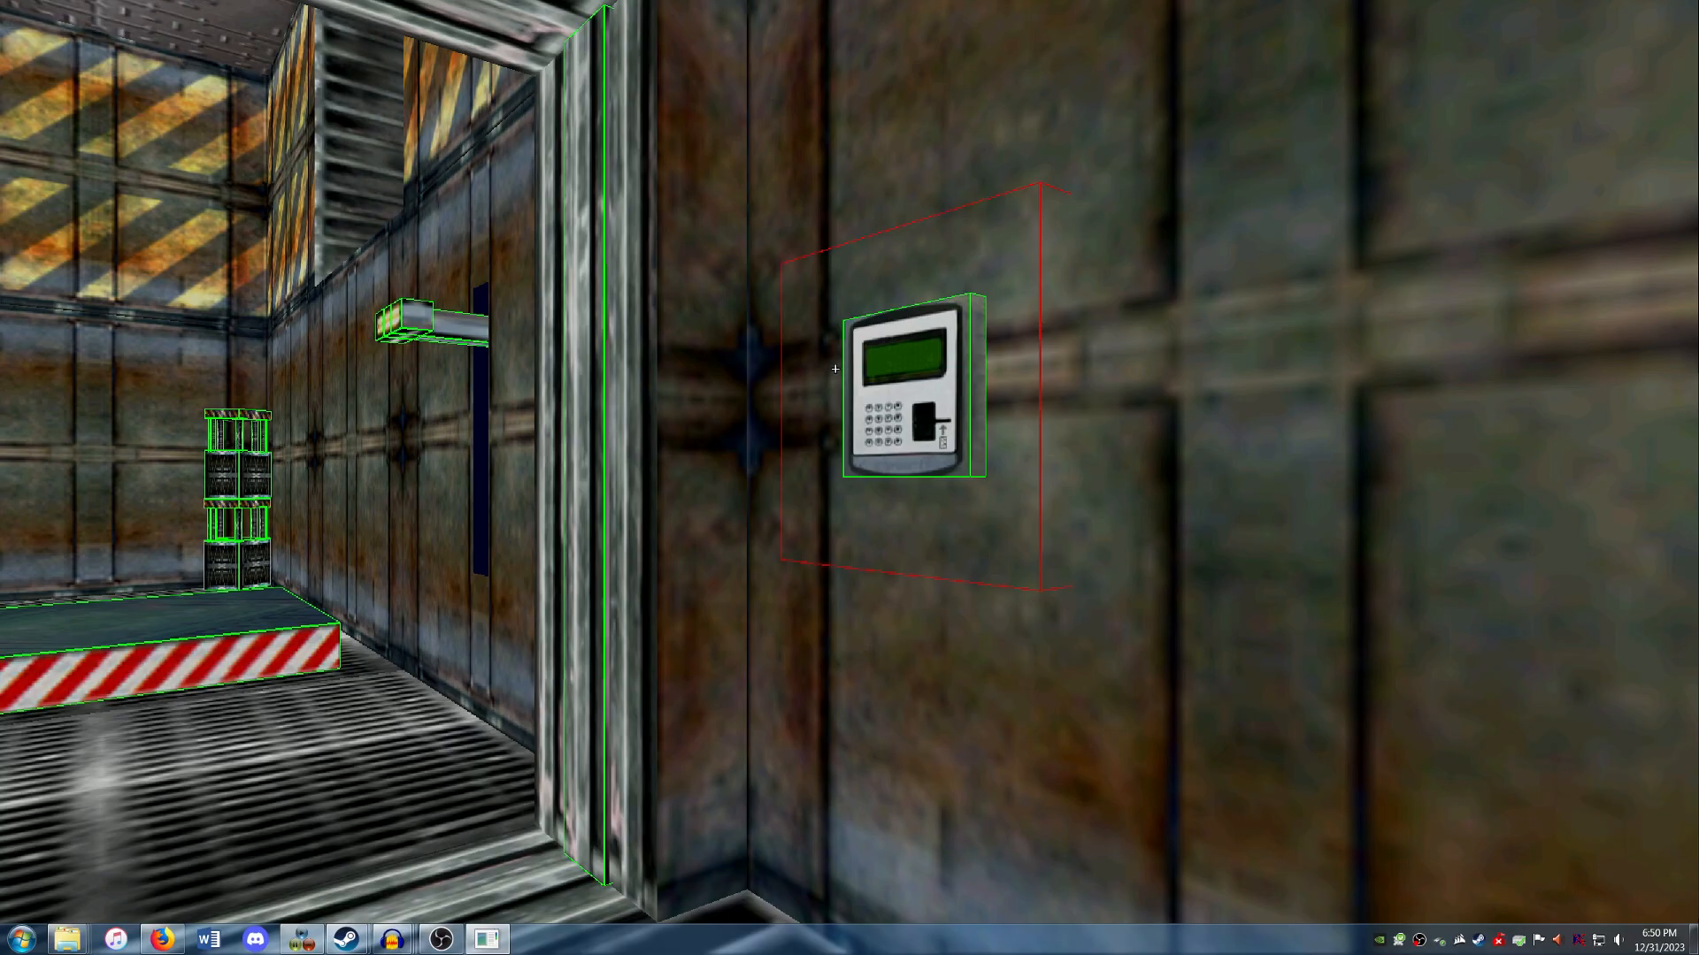
right_click(834, 369)
click(888, 417)
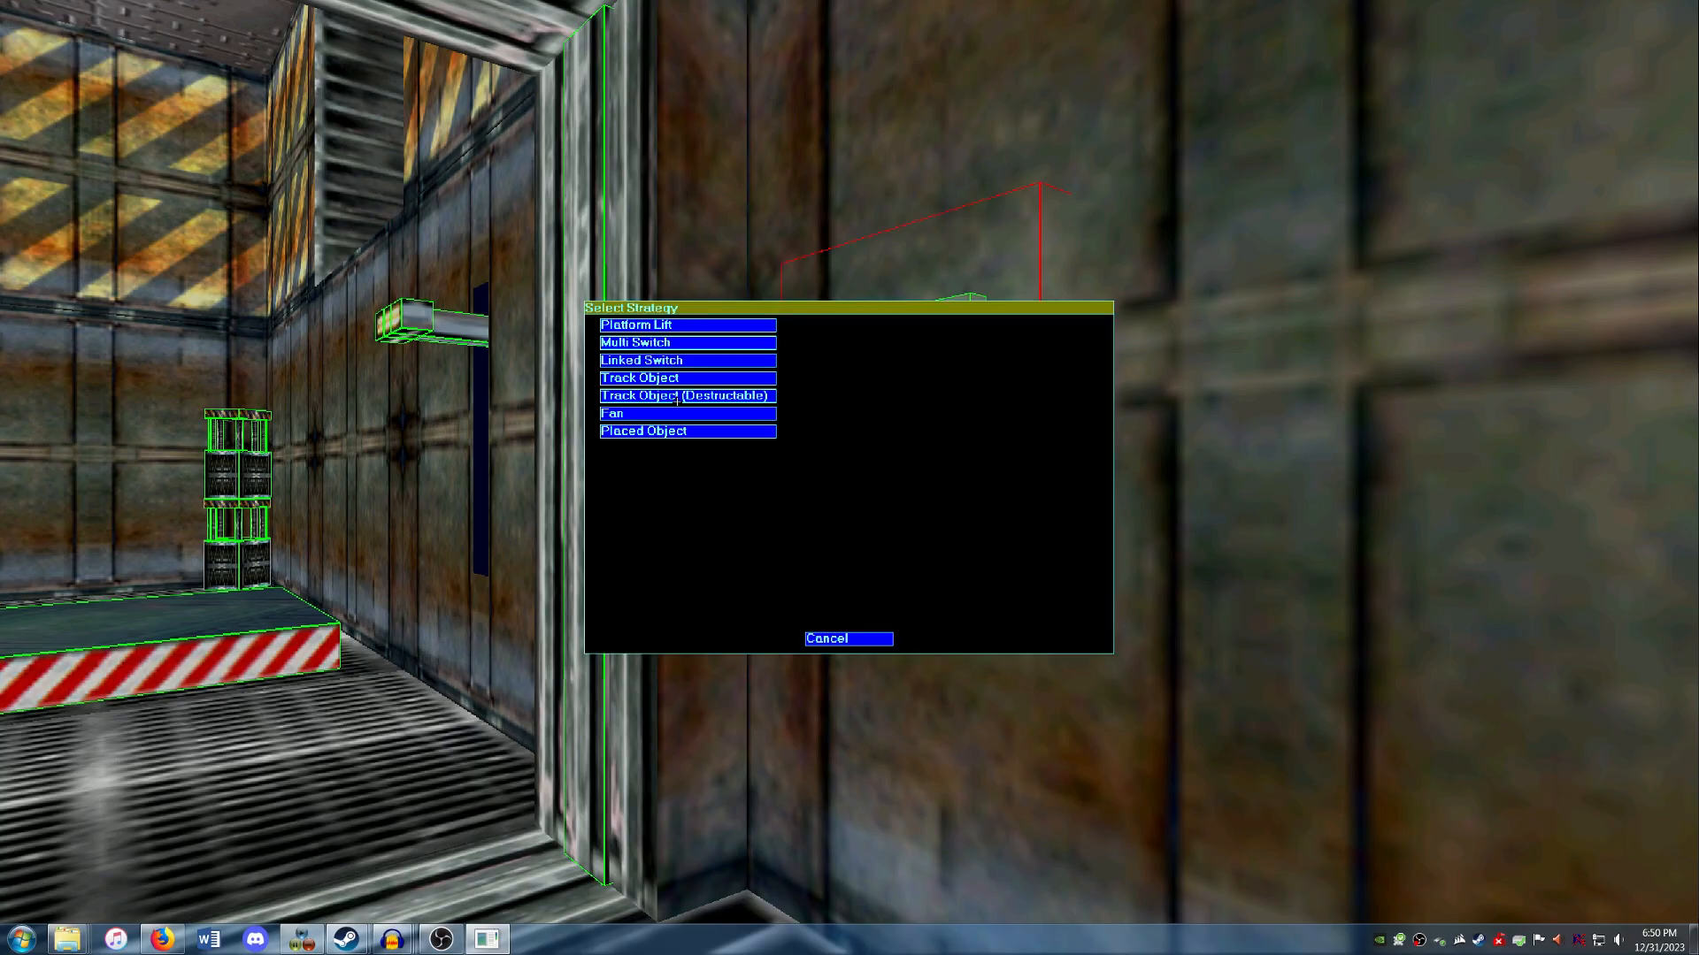
click(637, 376)
key(Escape)
Open the Placed Object strategy of the pass lying on the floor in the room's far corner.
key(Down)
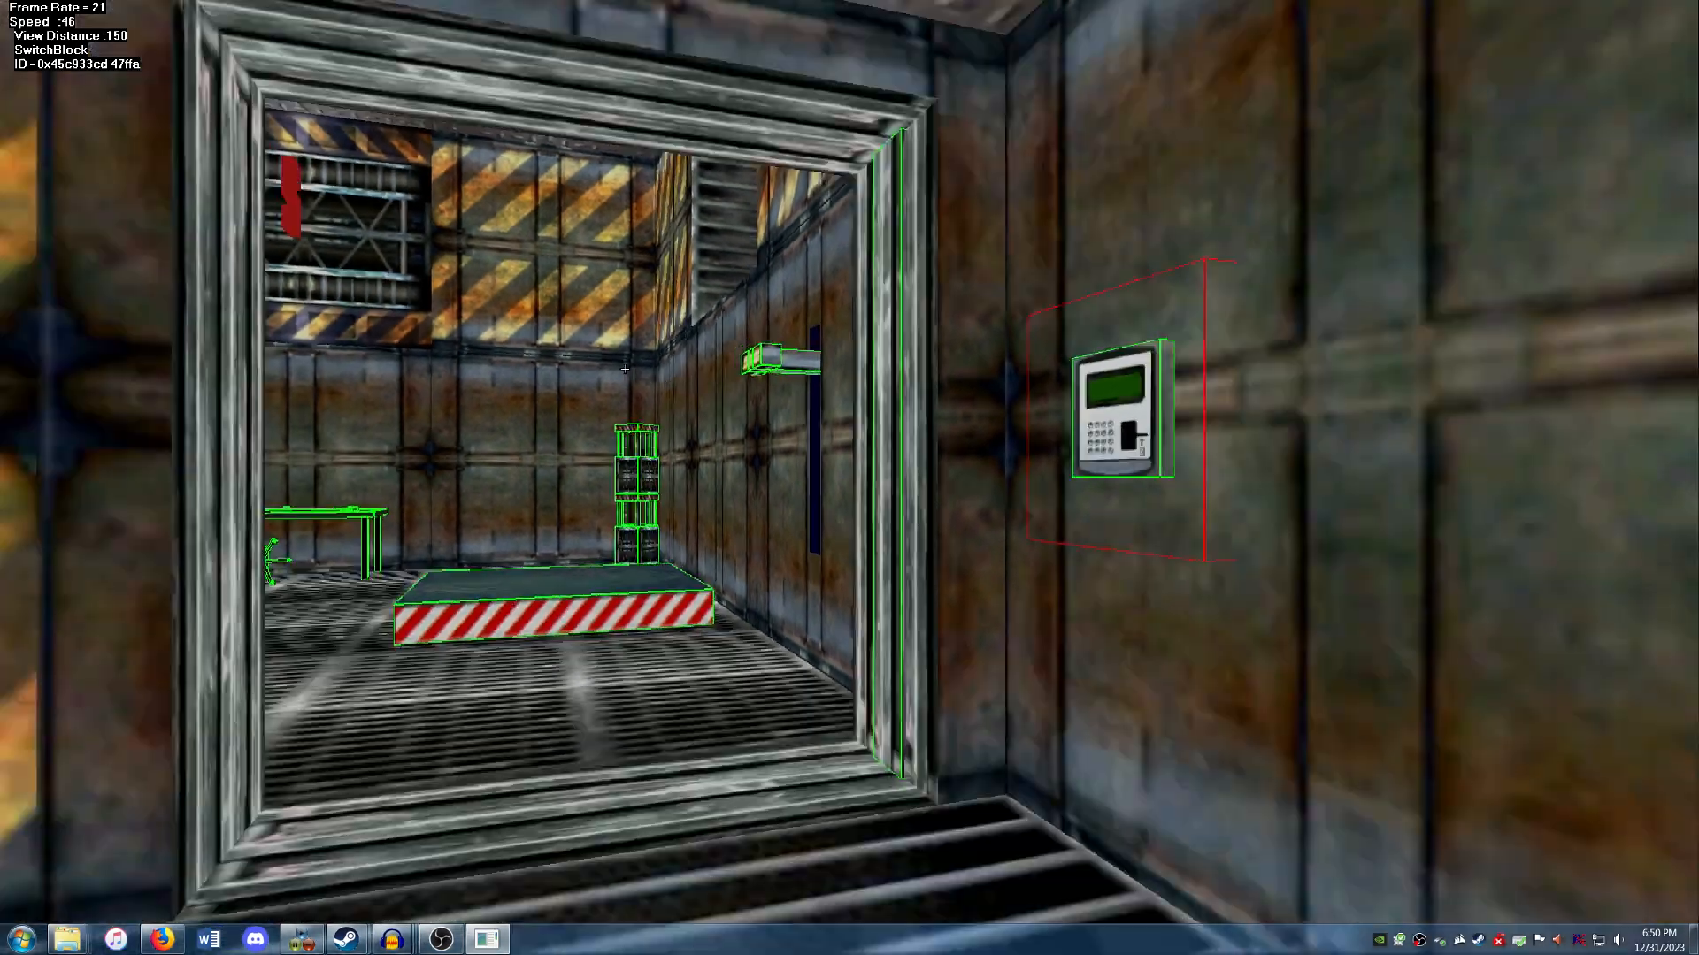
key(Down)
key(Left)
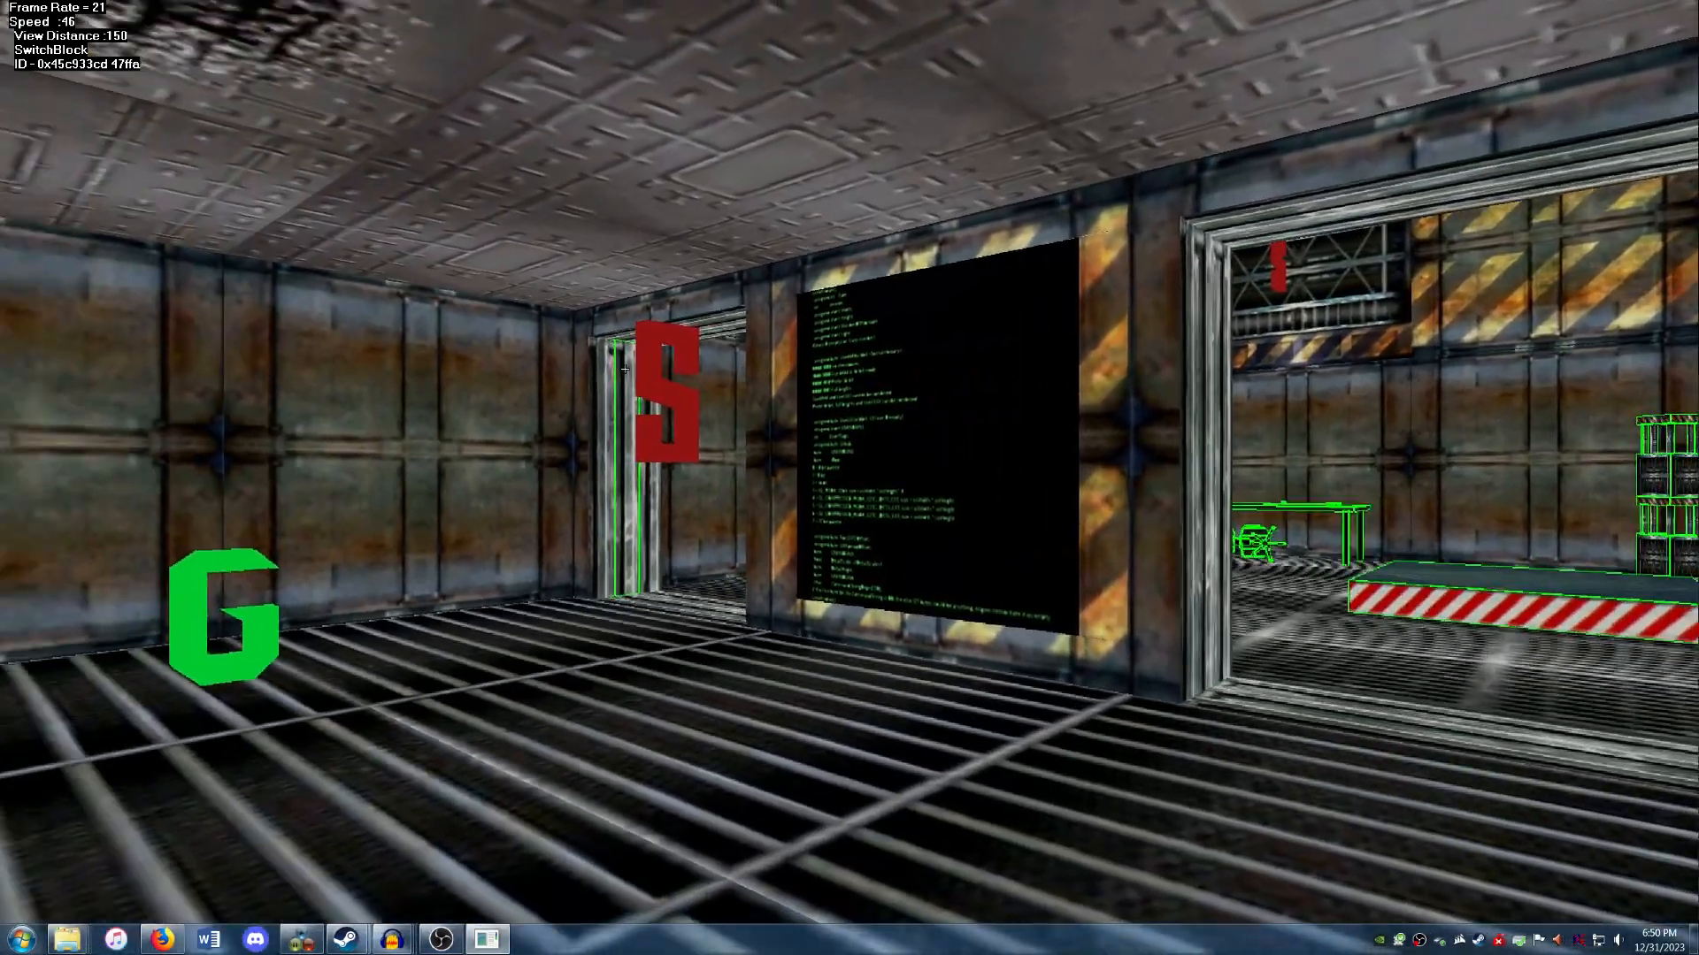
key(Left)
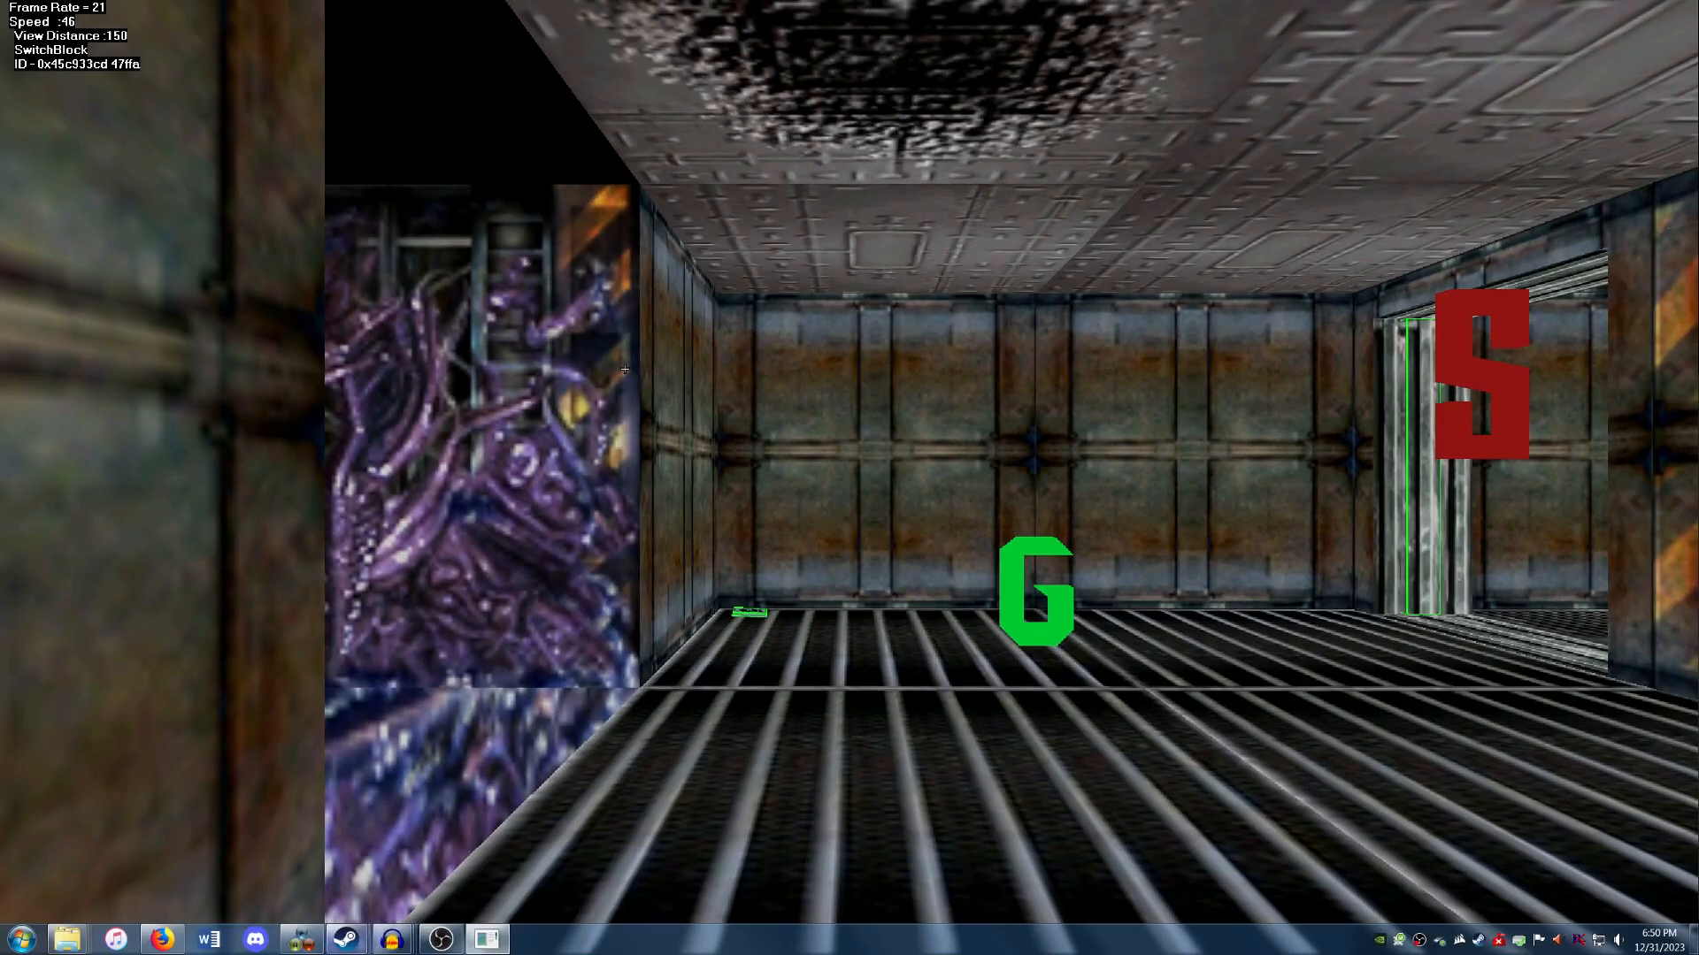
key(Up)
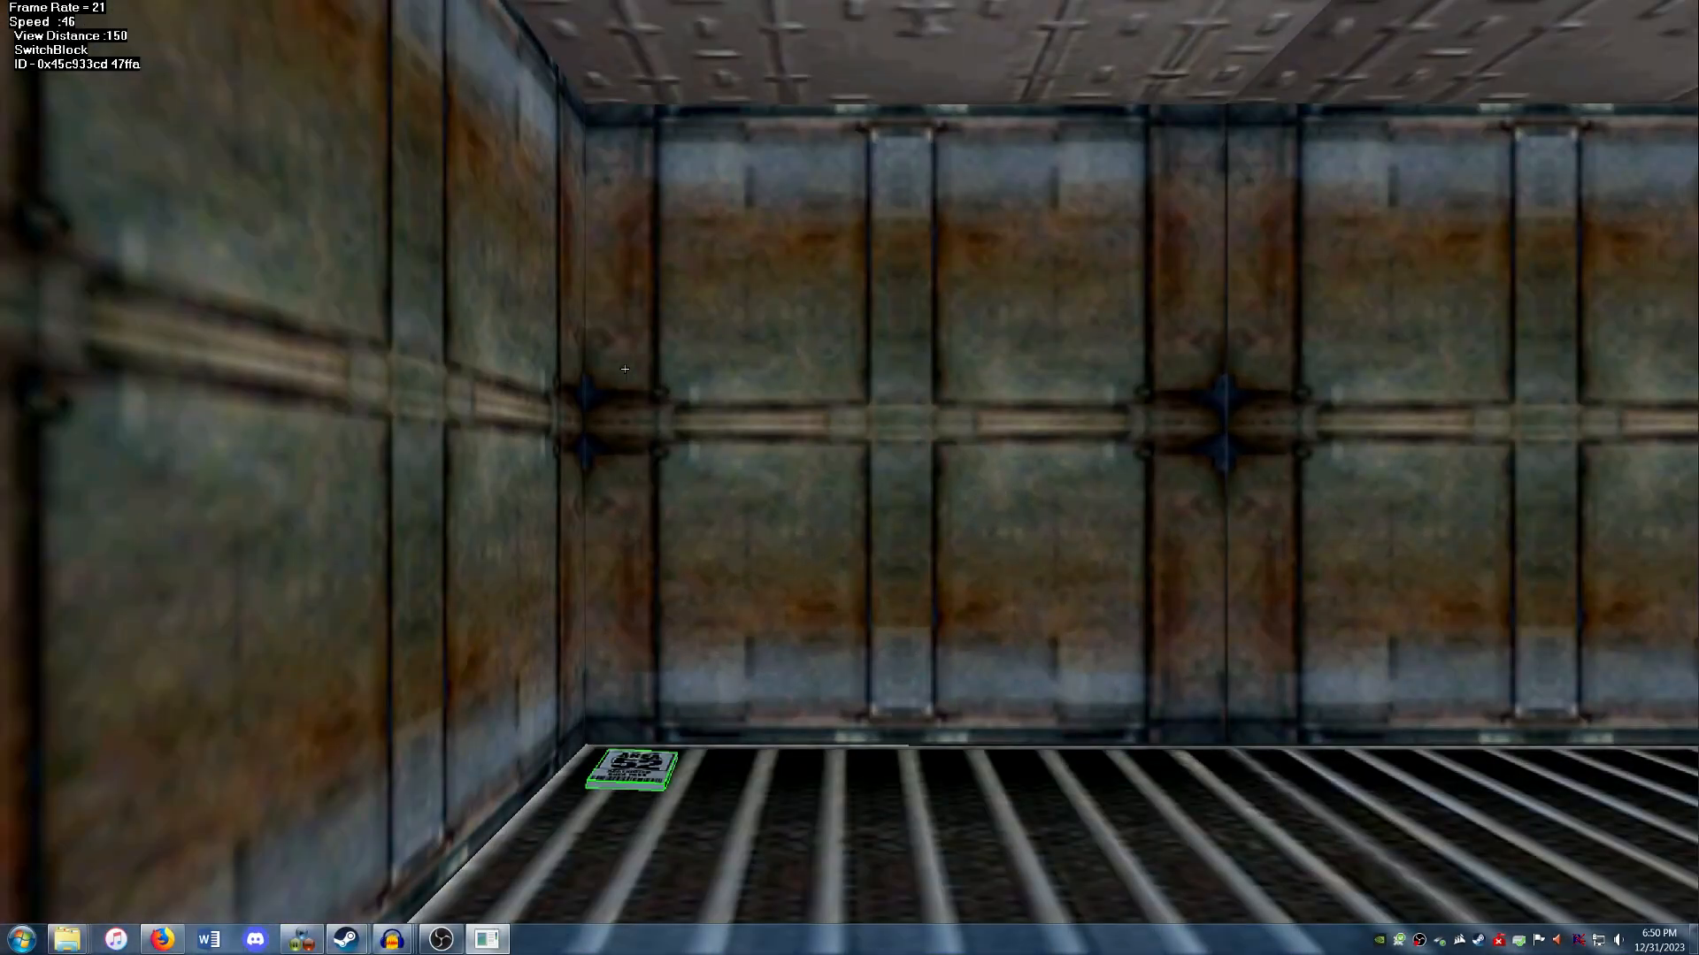
key(Down)
key(Right)
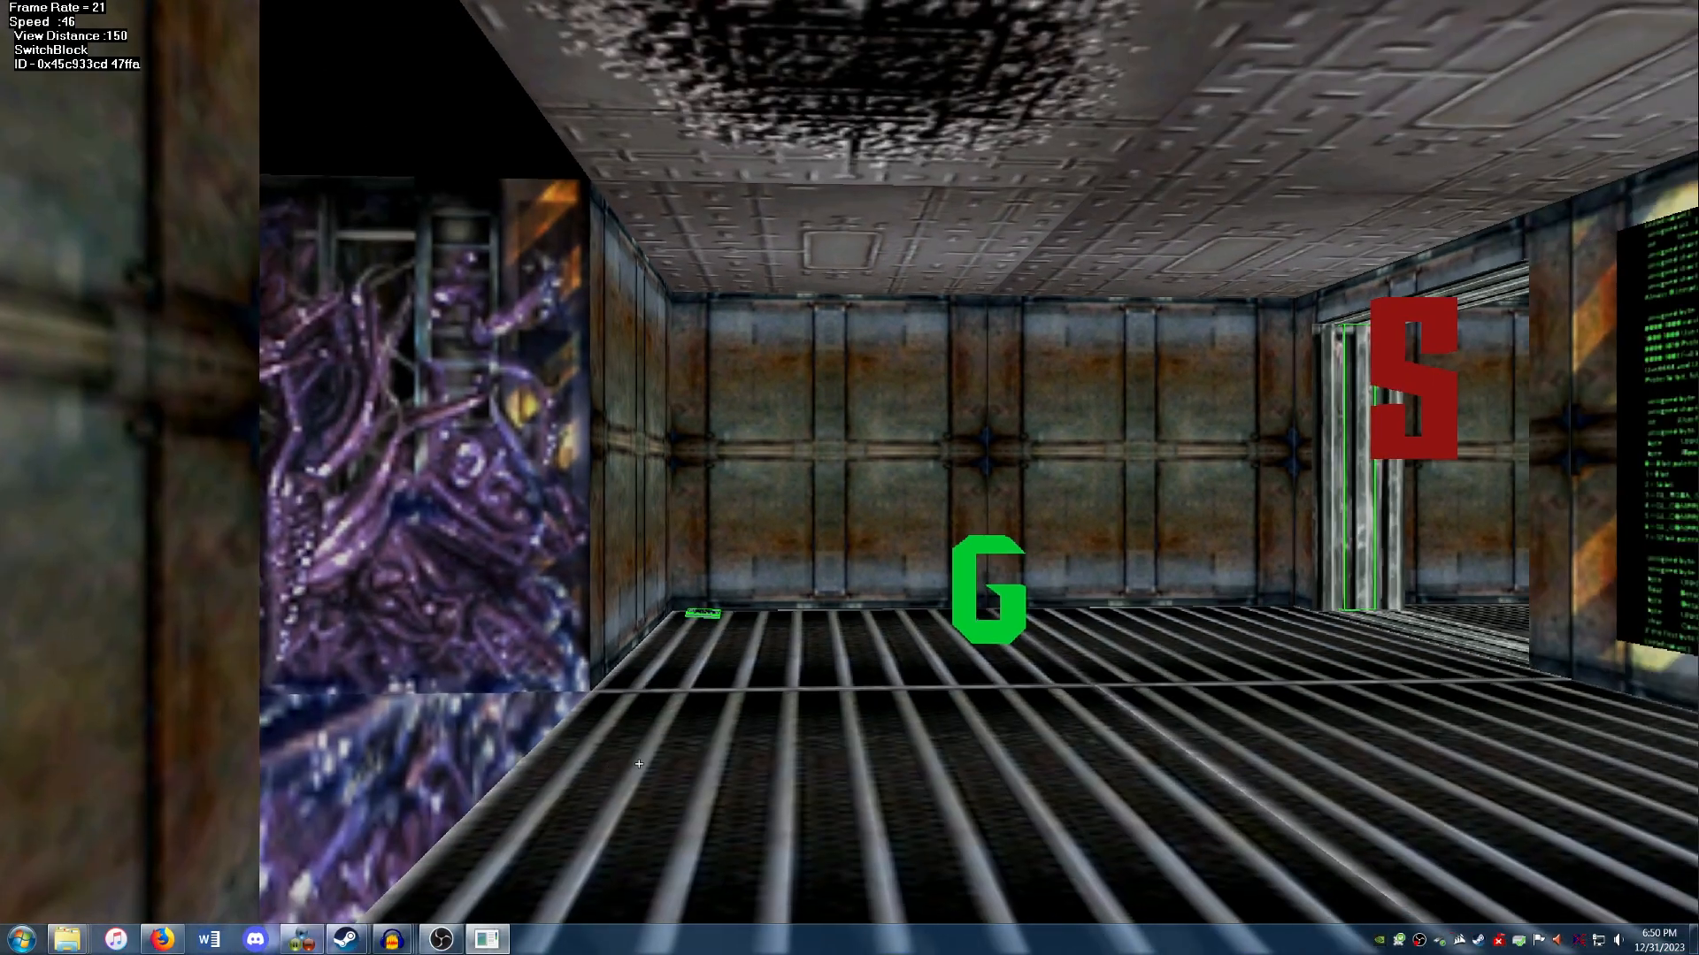
key(Right)
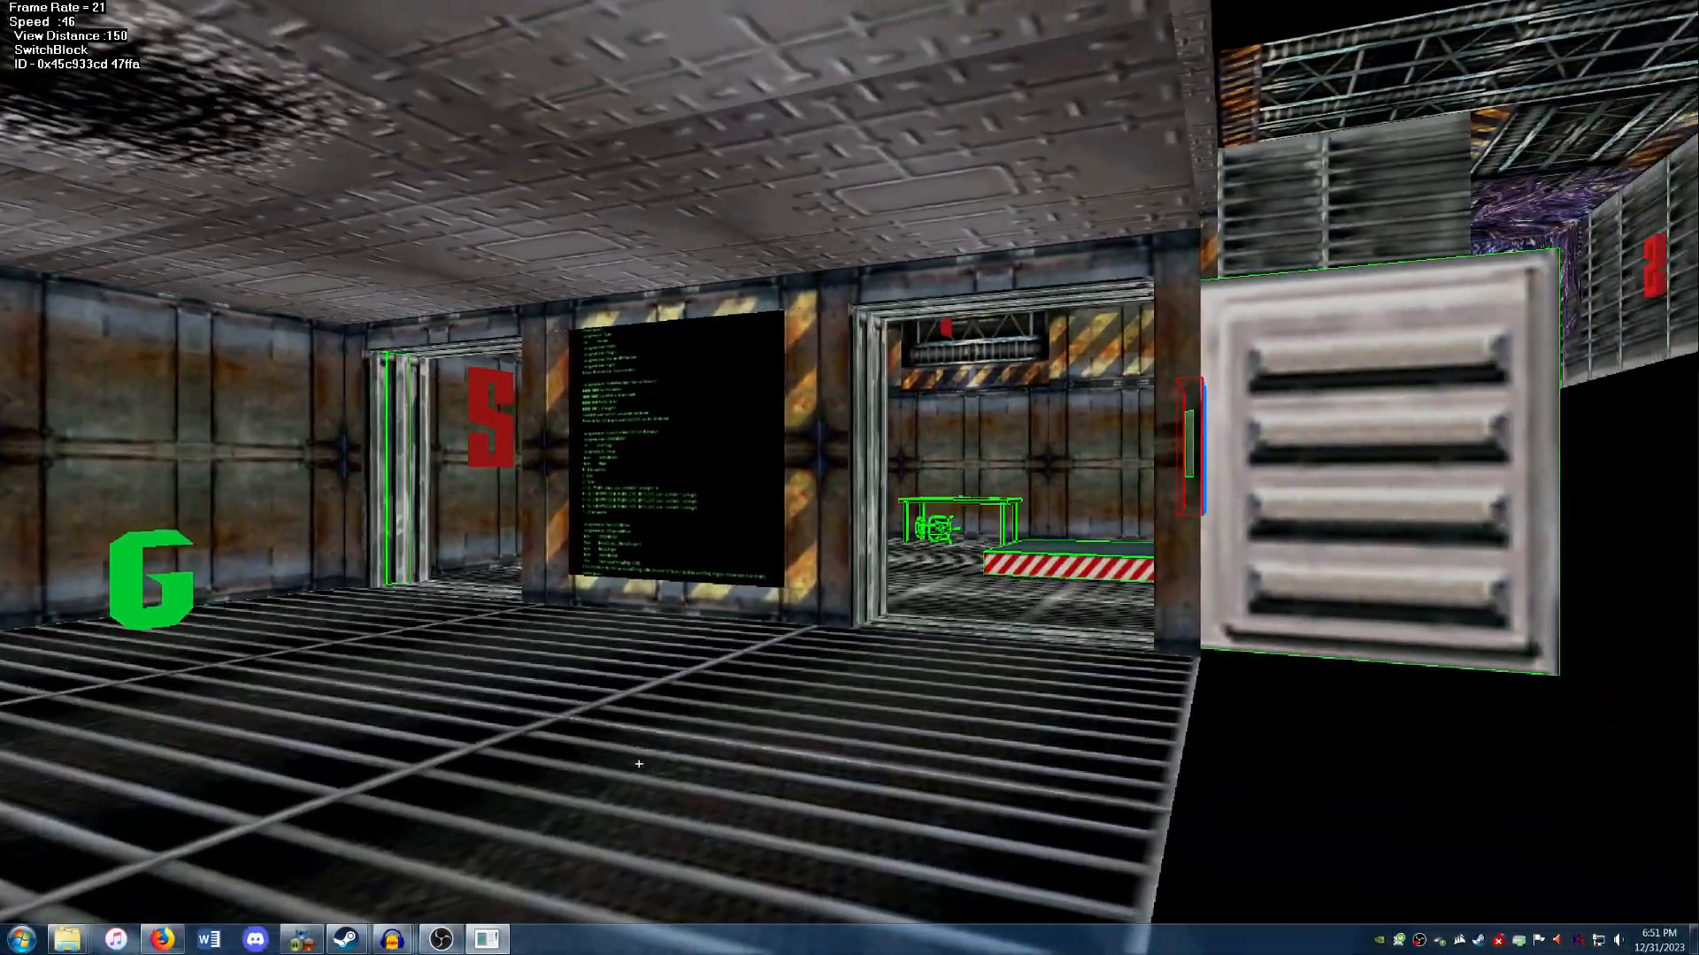
key(Up)
key(Down)
key(Left)
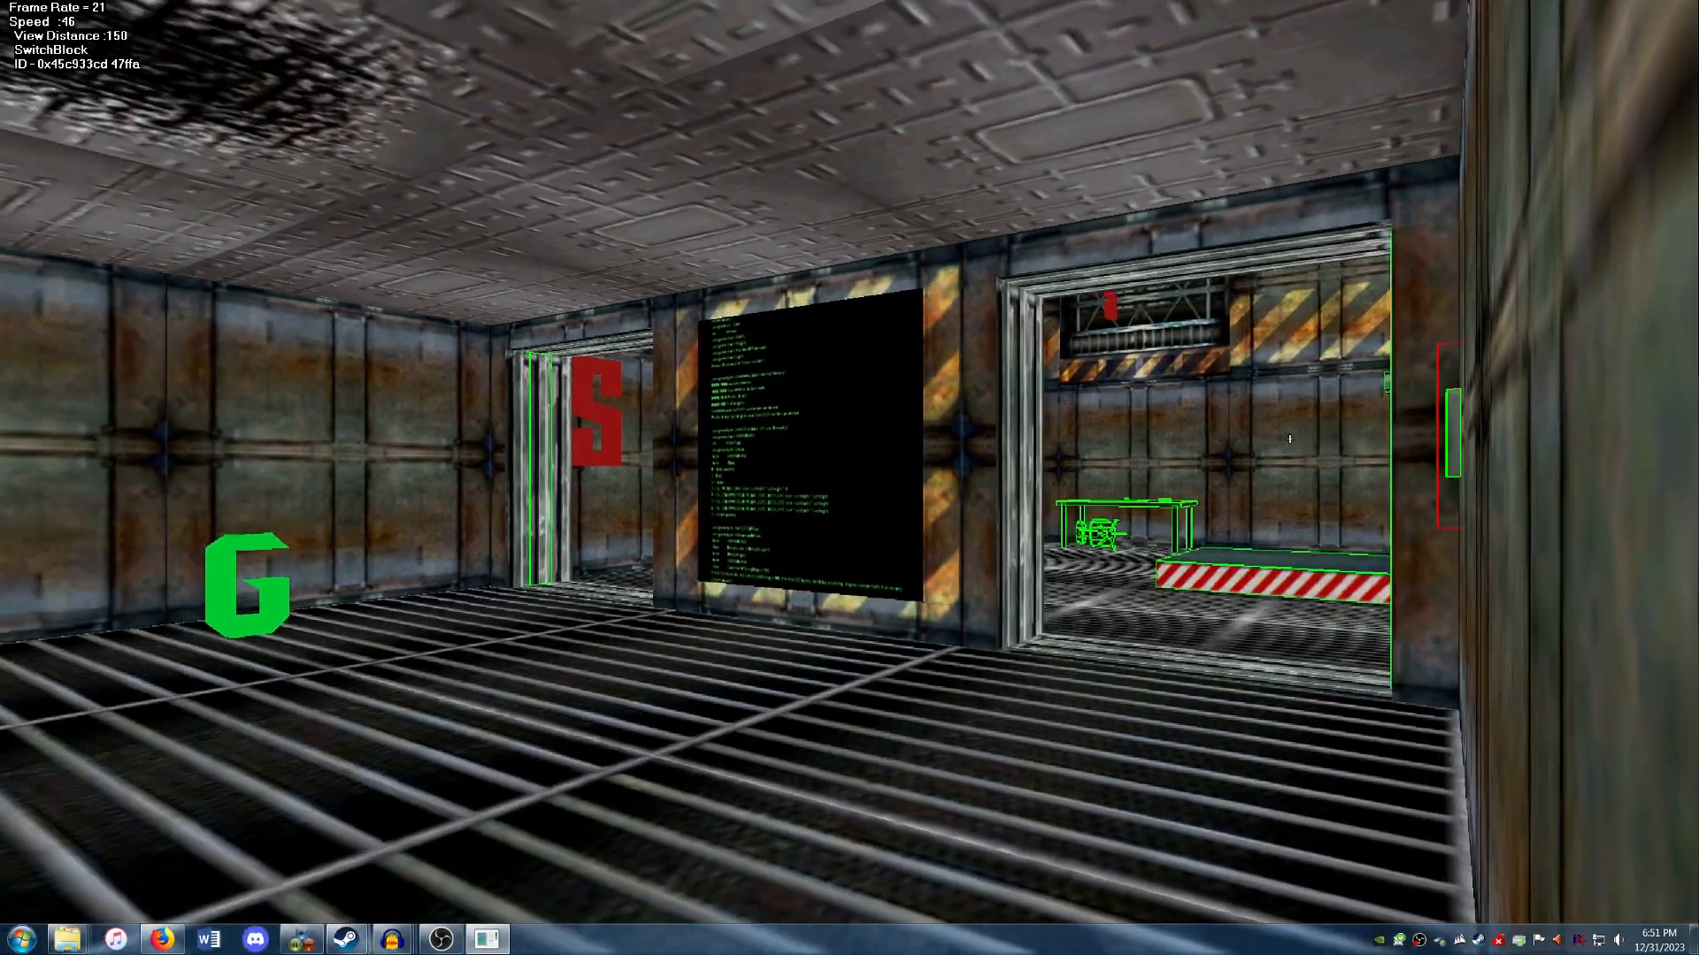
key(Left)
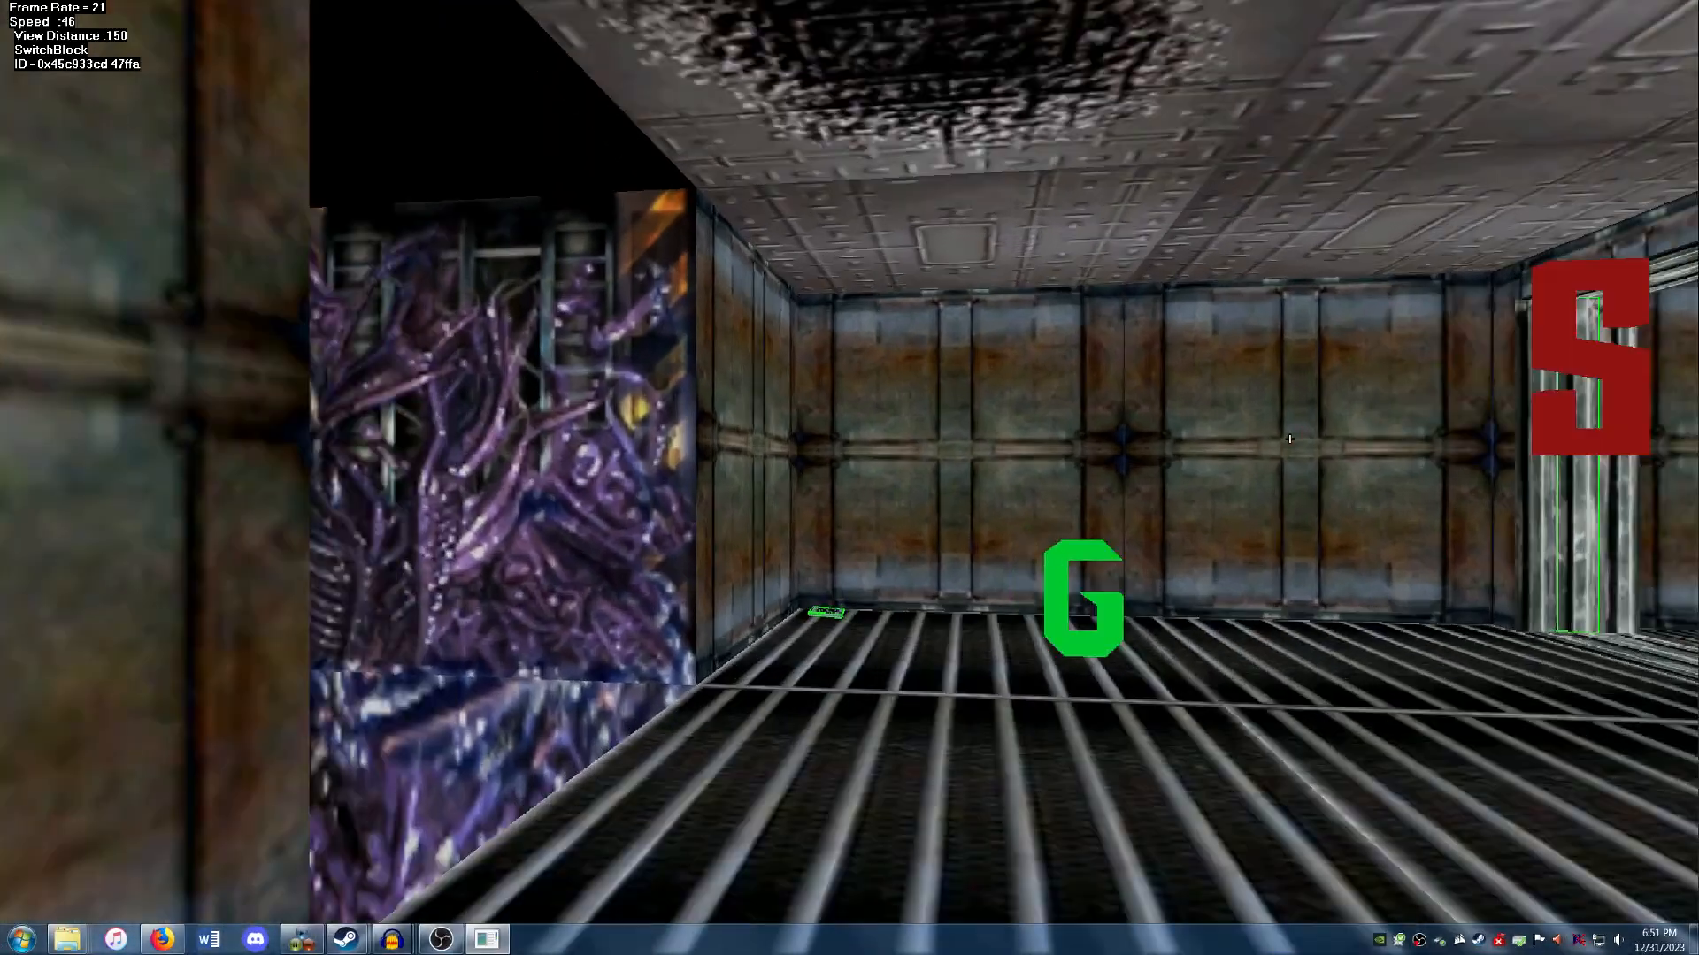
key(Up)
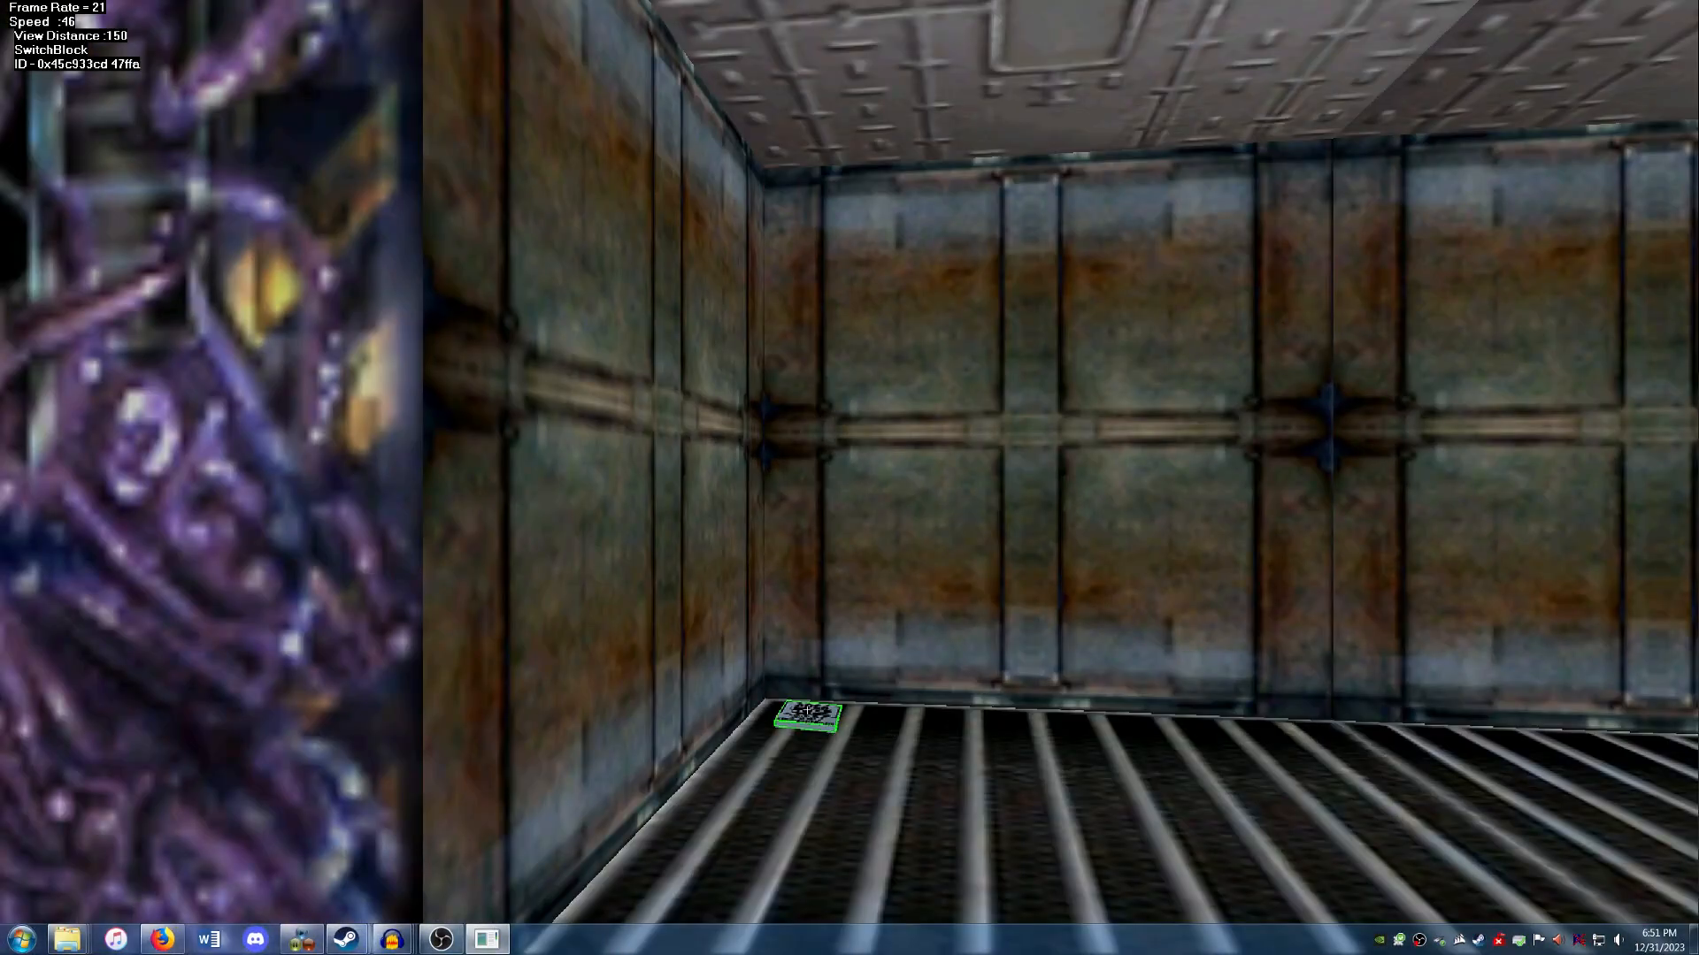
right_click(809, 708)
click(832, 741)
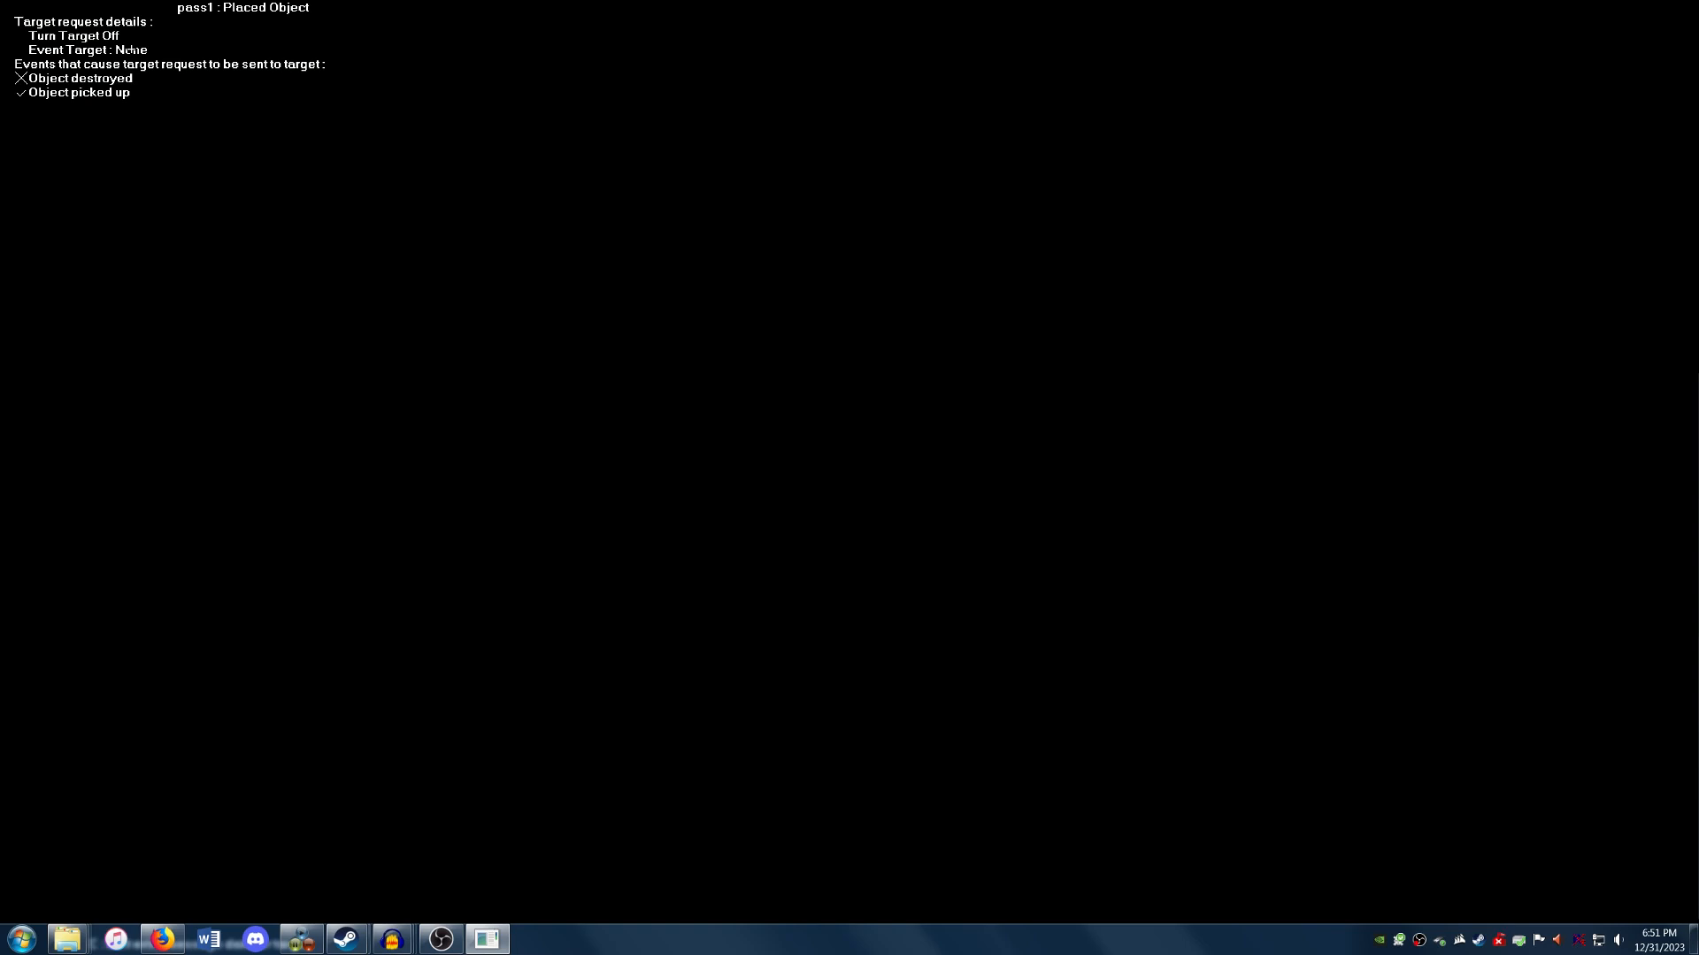
Set the pass's event target to the SwitchBlock's Track object with the request Turn Target On.
click(129, 50)
key(Down)
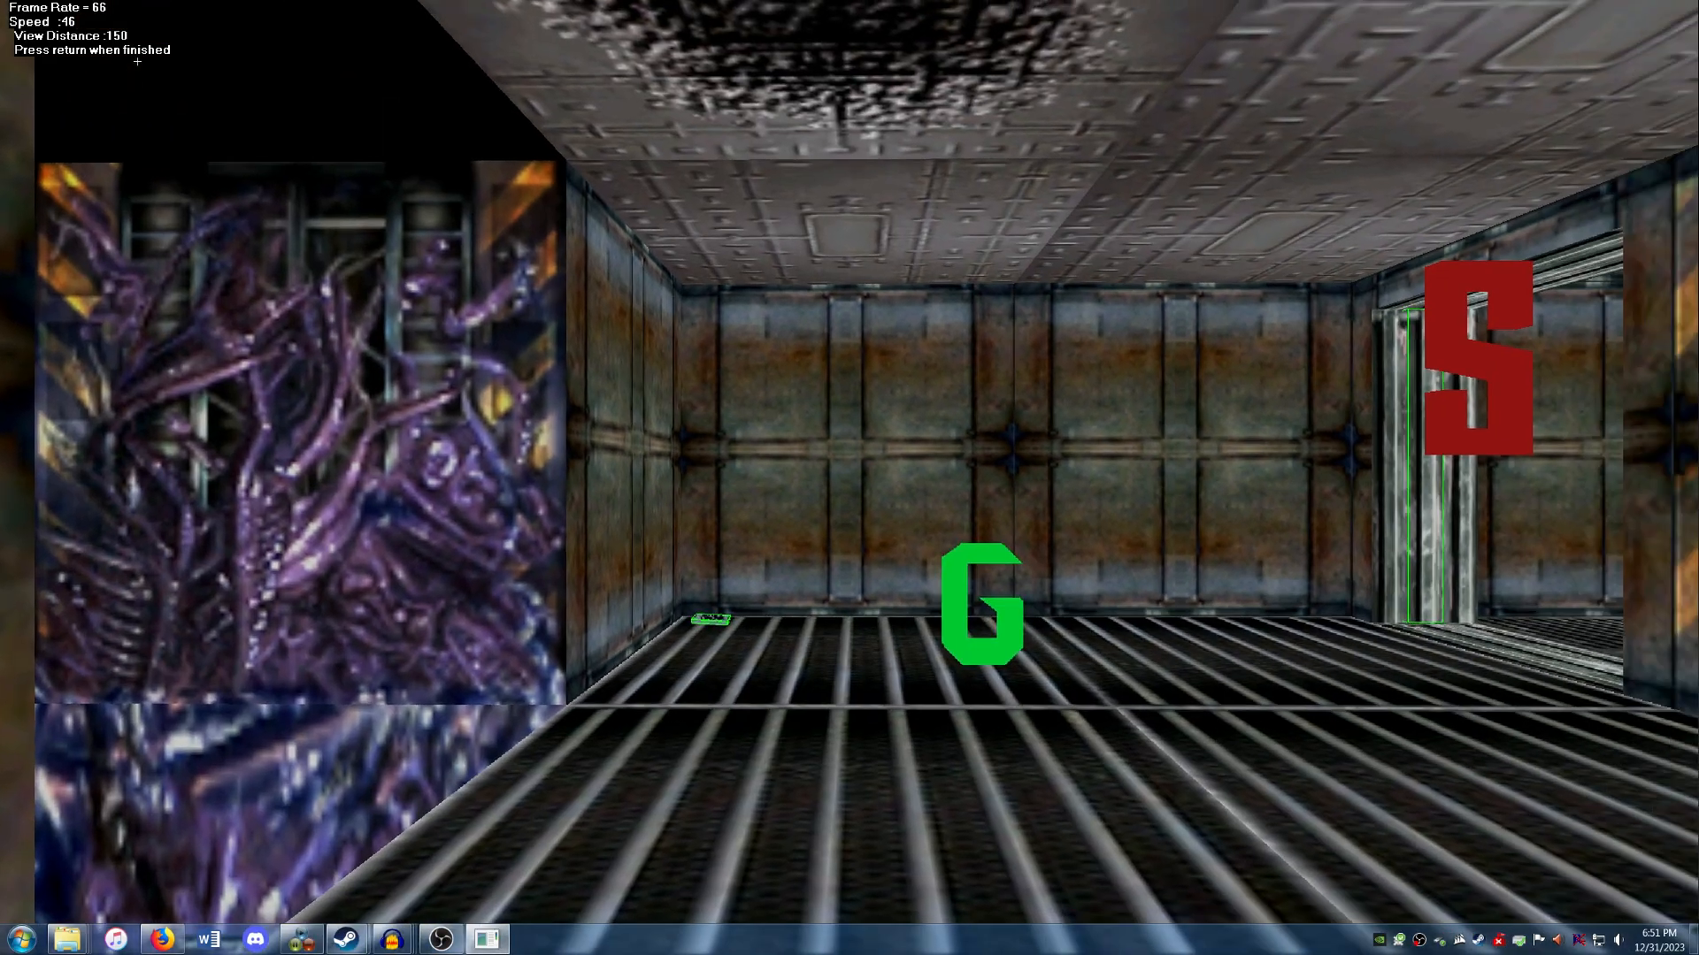
key(Right)
key(Right)
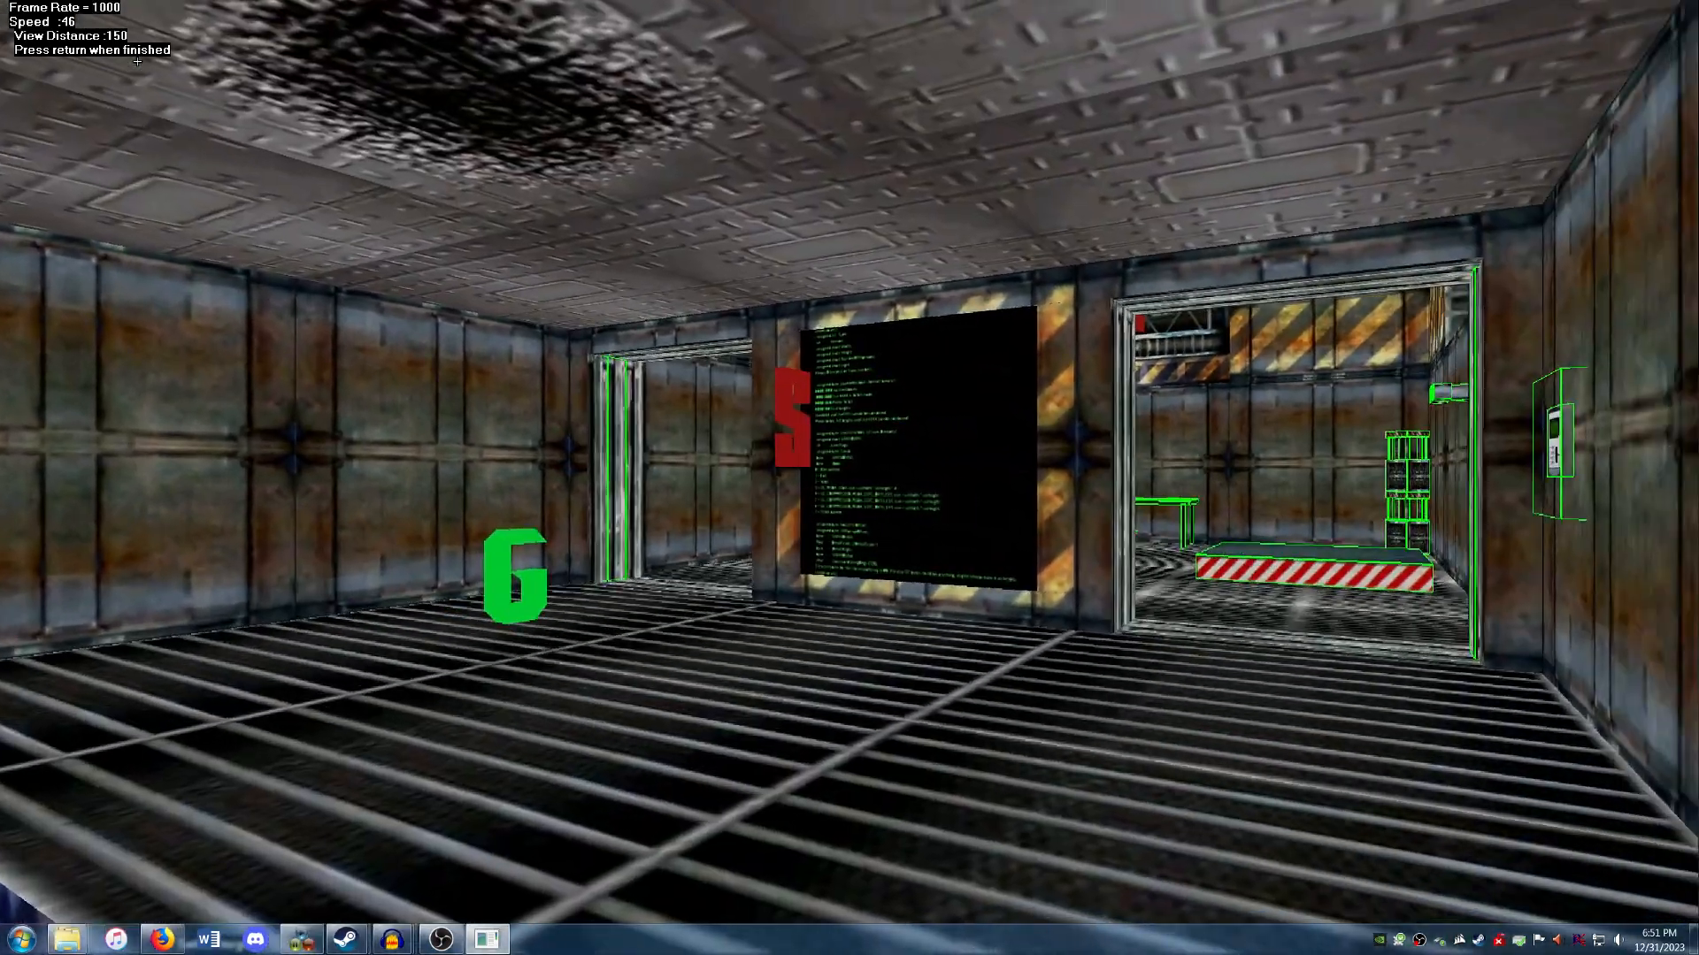
key(Up)
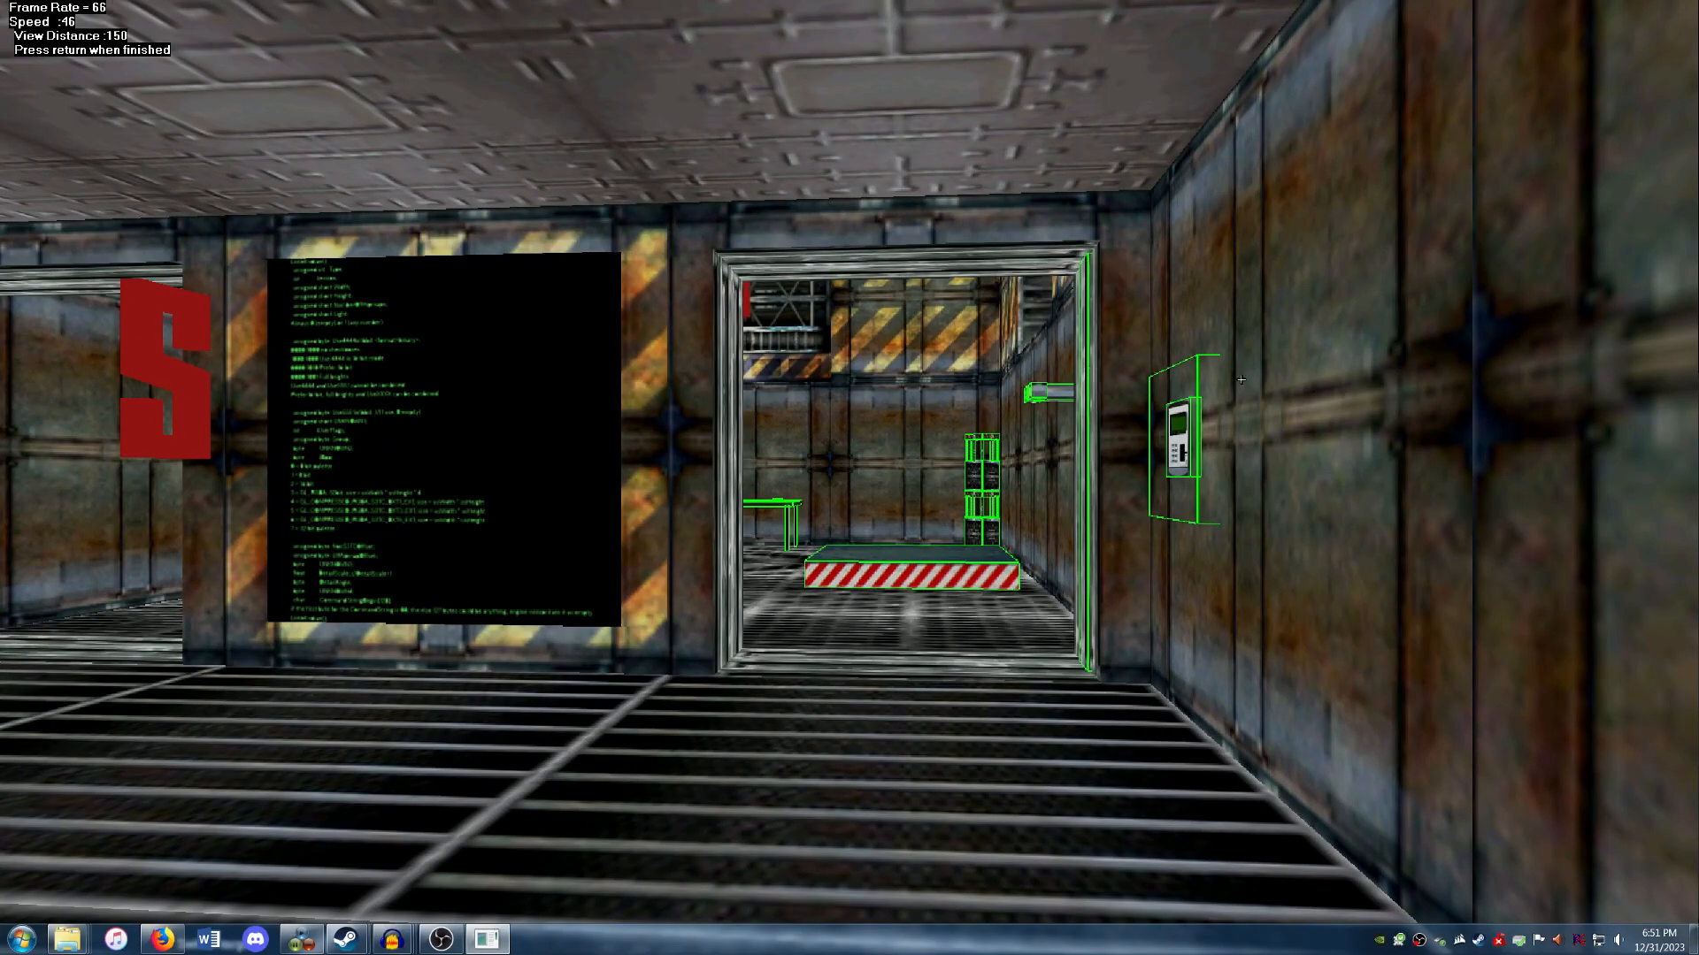
key(Return)
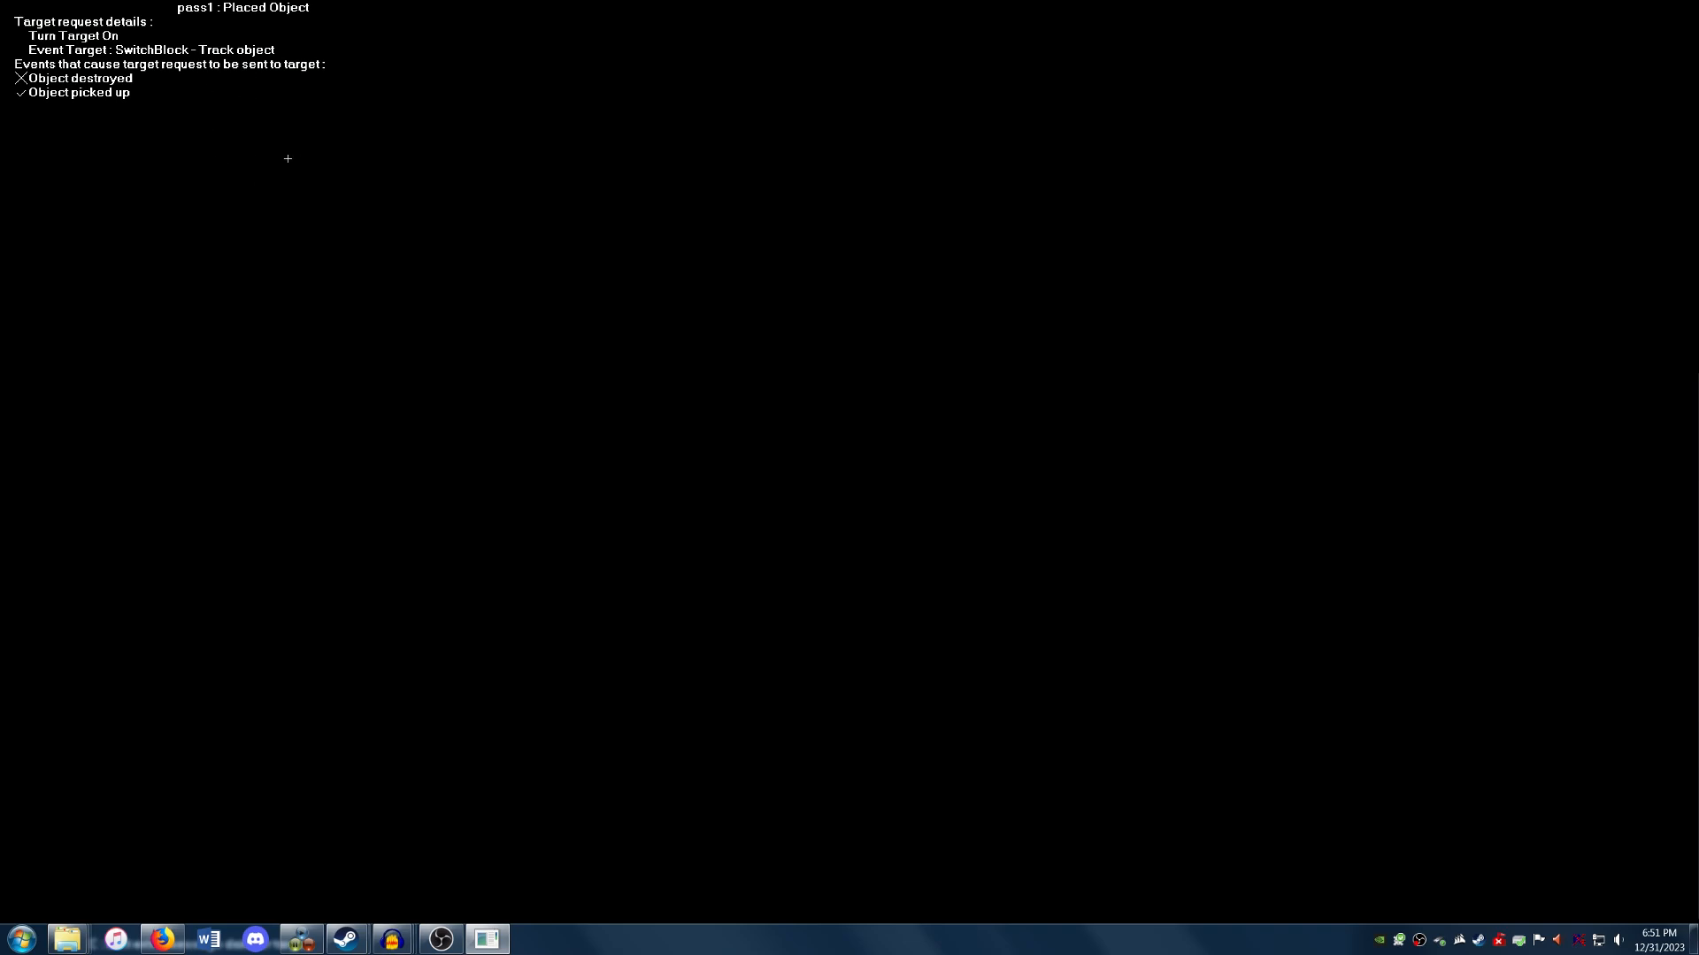
key(Escape)
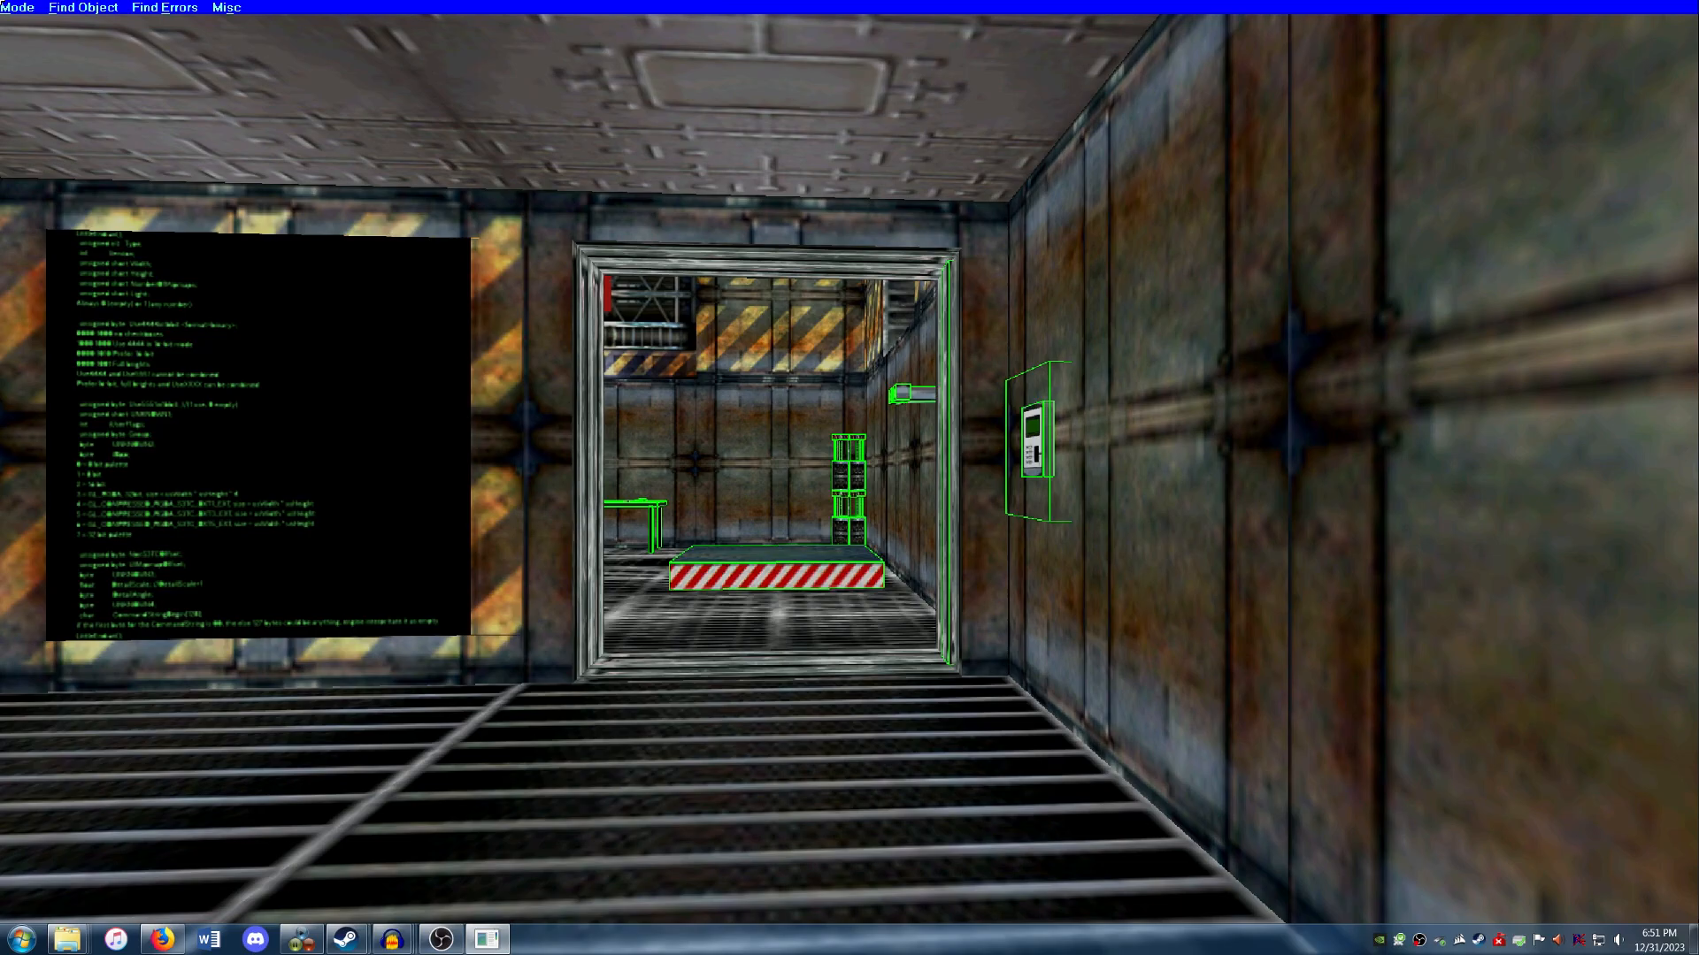
Leave the strategy mode and reopen the level in the polygon texturing mode.
click(22, 11)
click(38, 63)
key(Return)
click(55, 7)
click(55, 23)
click(55, 7)
click(55, 7)
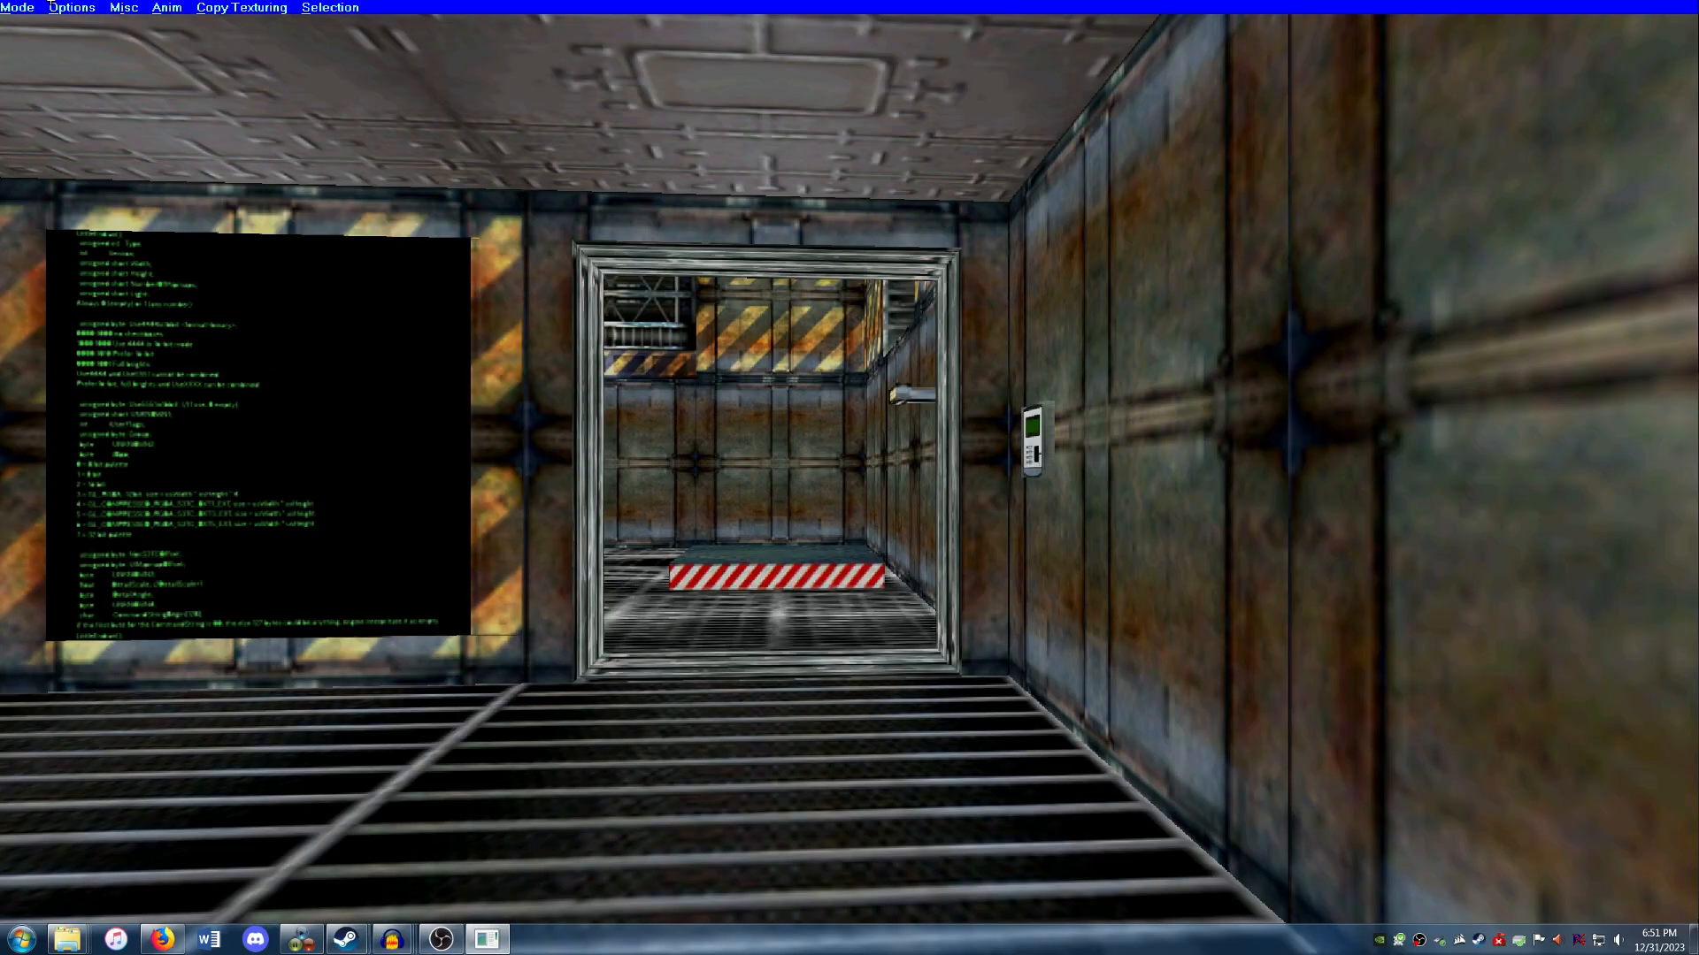
Hide the switch block's remaining black face on the back of the wall and clear the selection.
key(Right)
key(Up)
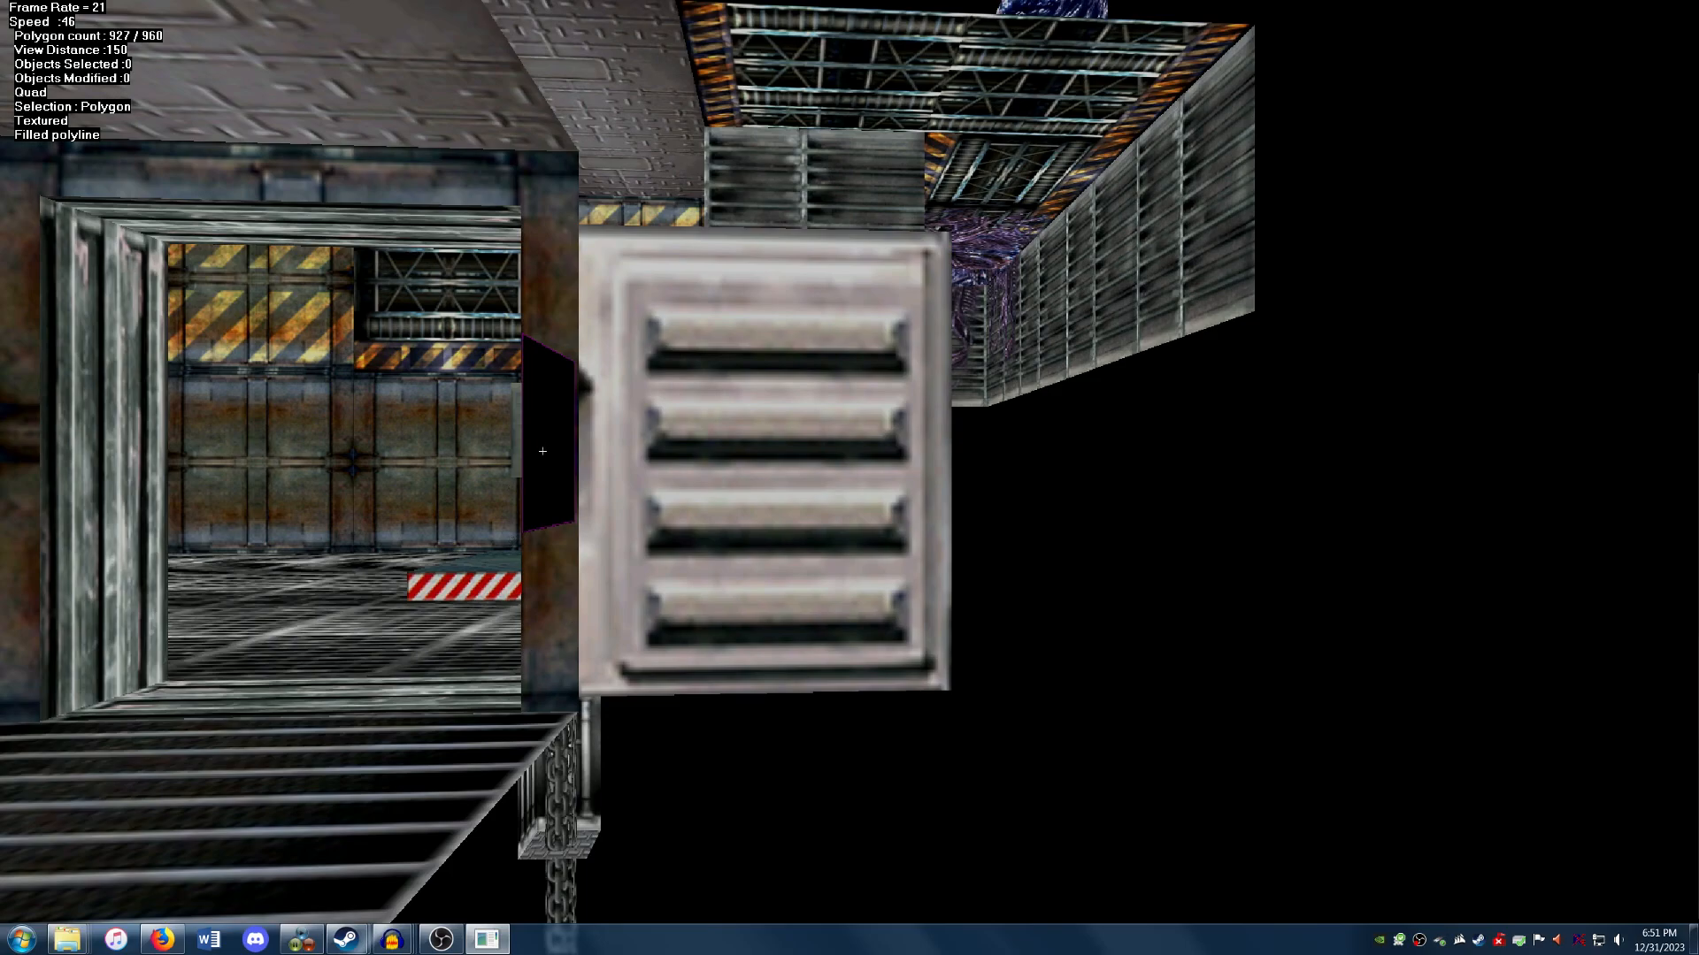
click(546, 448)
key(Left)
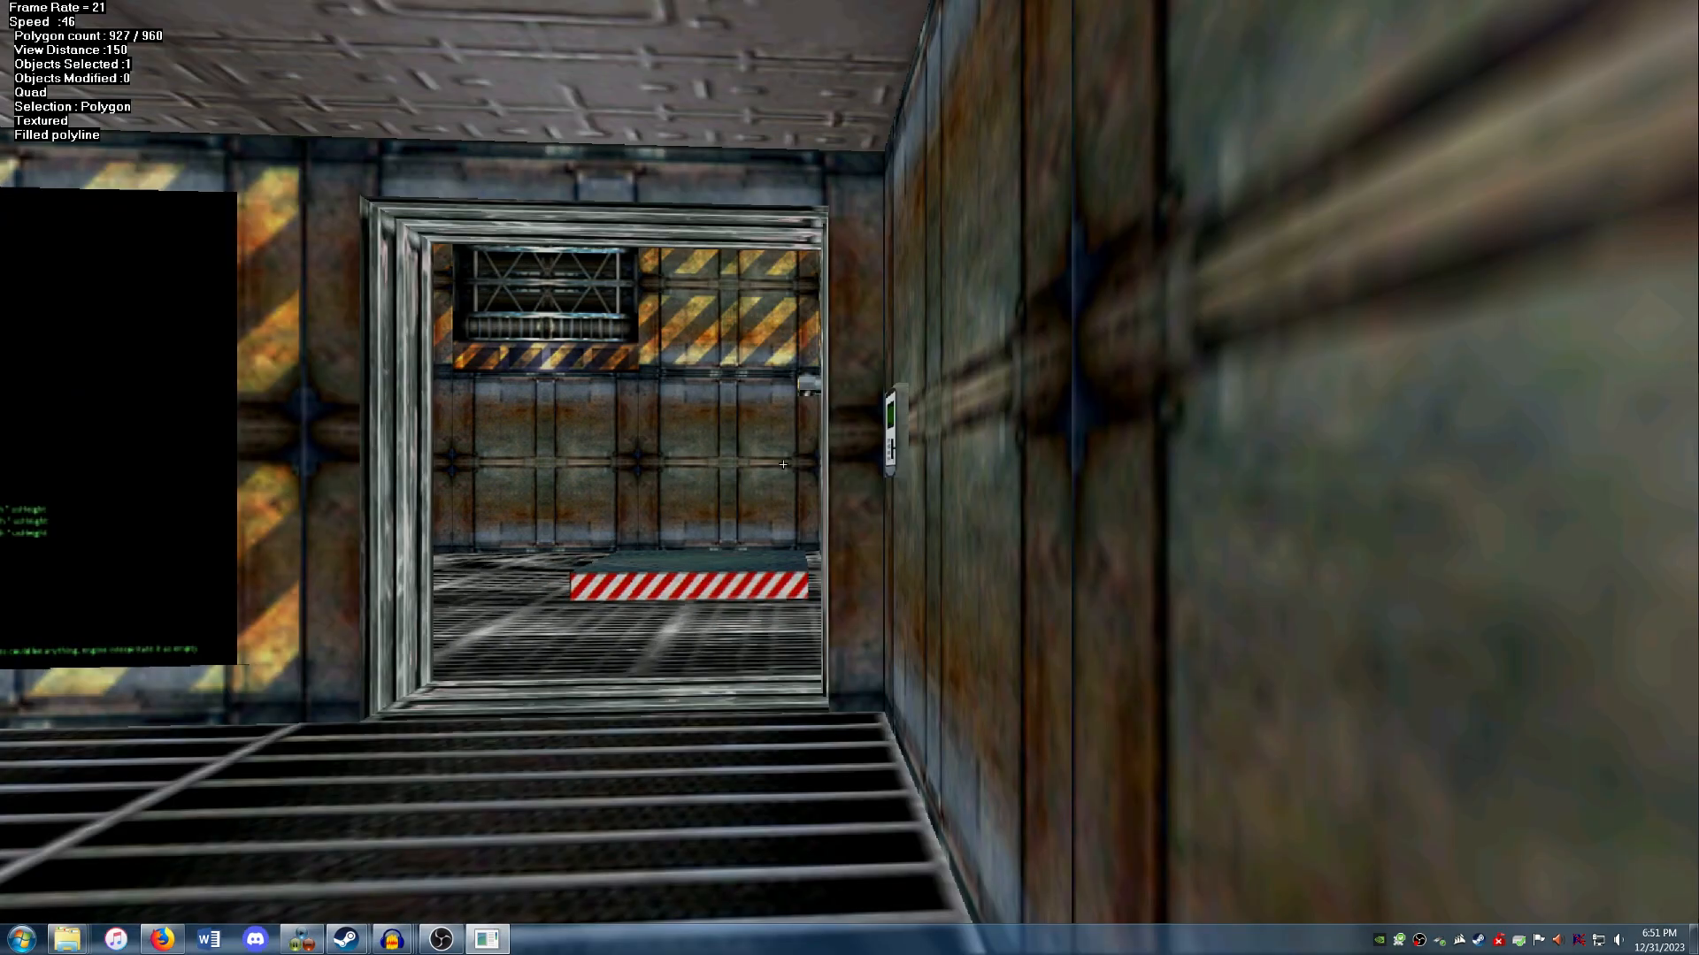
key(g)
click(908, 430)
key(Right)
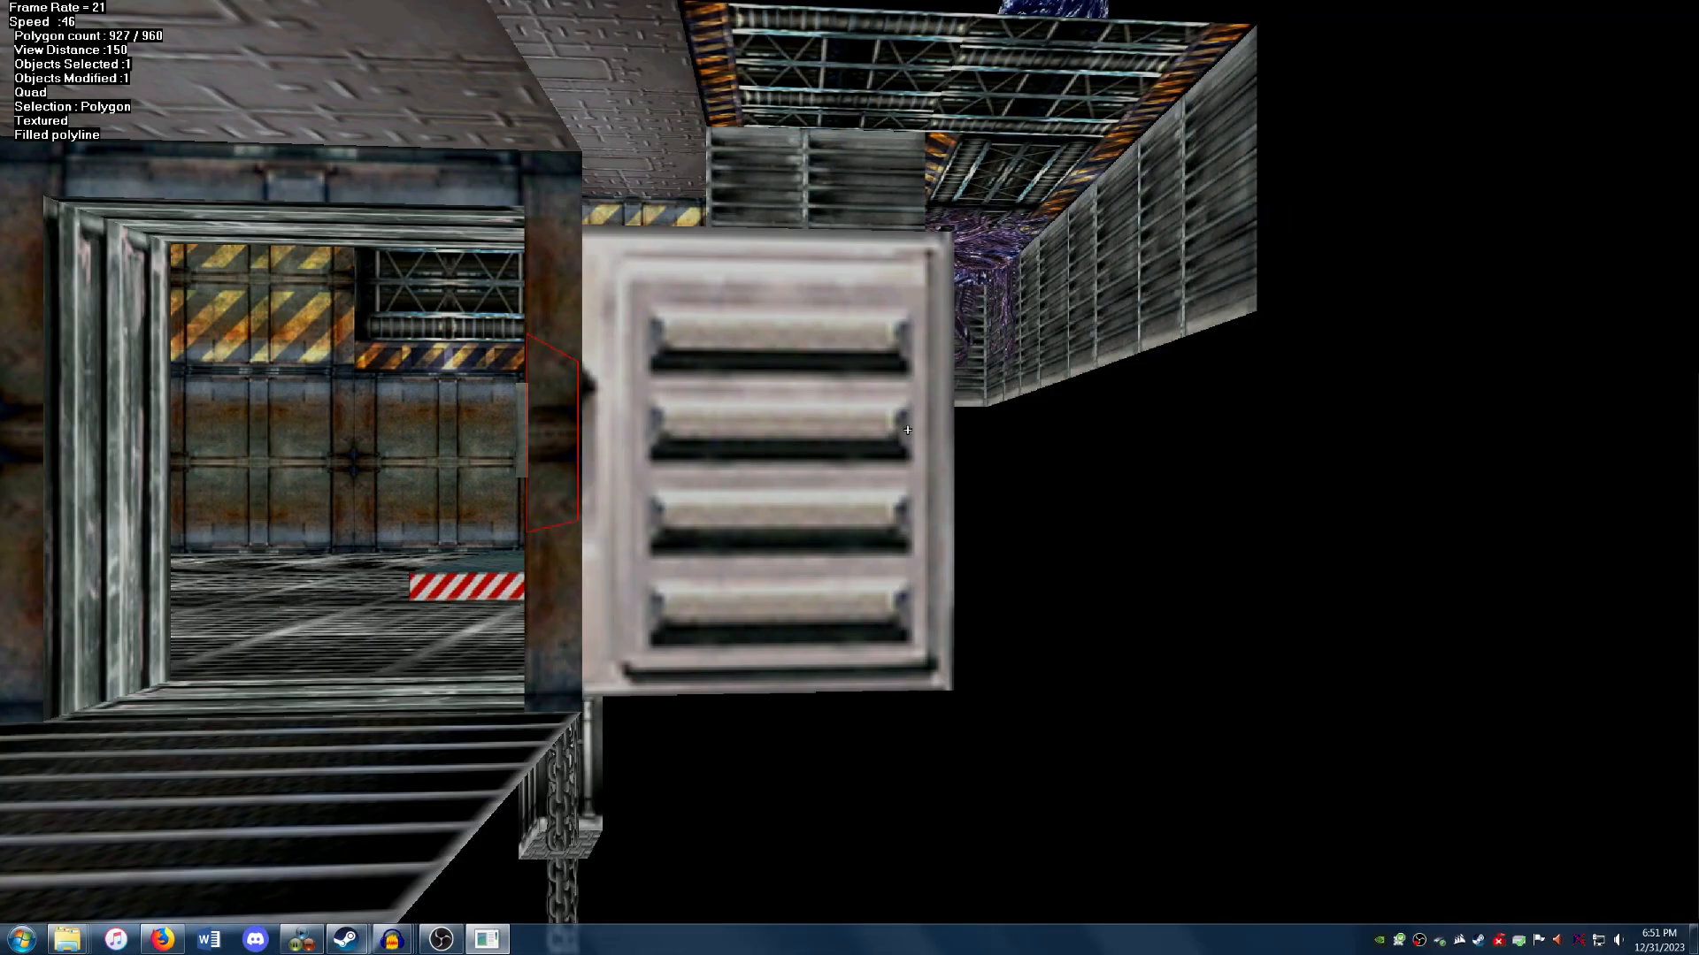
right_click(678, 443)
click(685, 448)
Exit the texturing mode and quit the level editor.
key(Down)
key(Left)
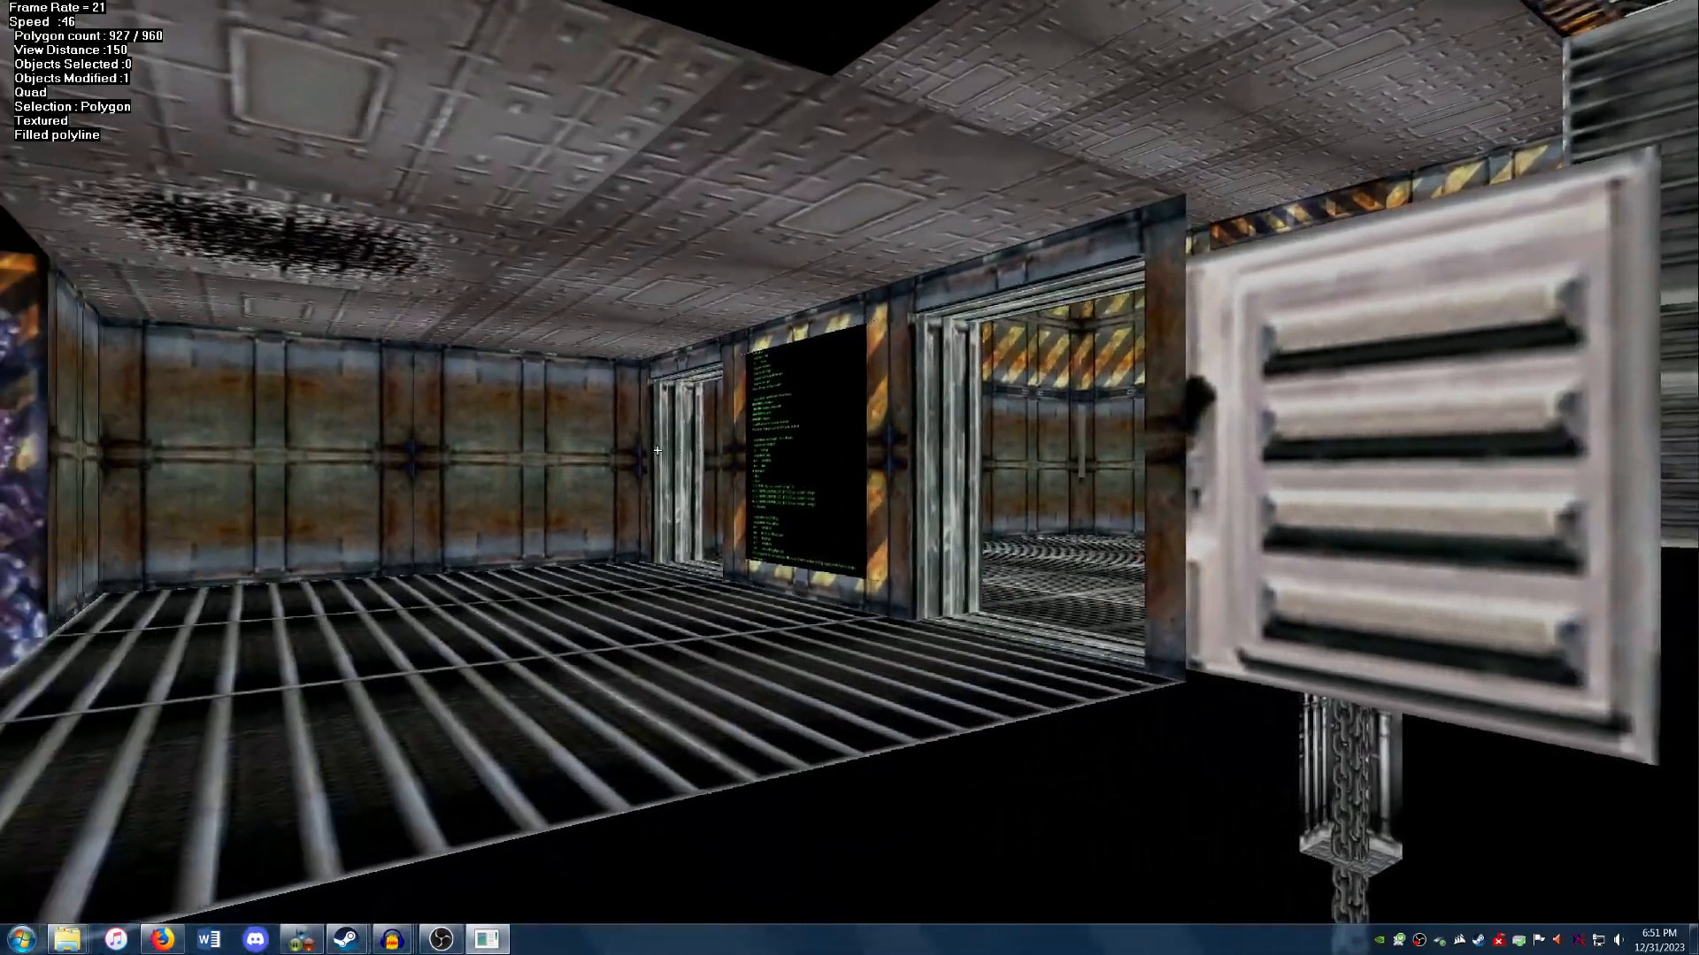
key(Left)
key(Up)
key(Down)
key(Up)
click(13, 6)
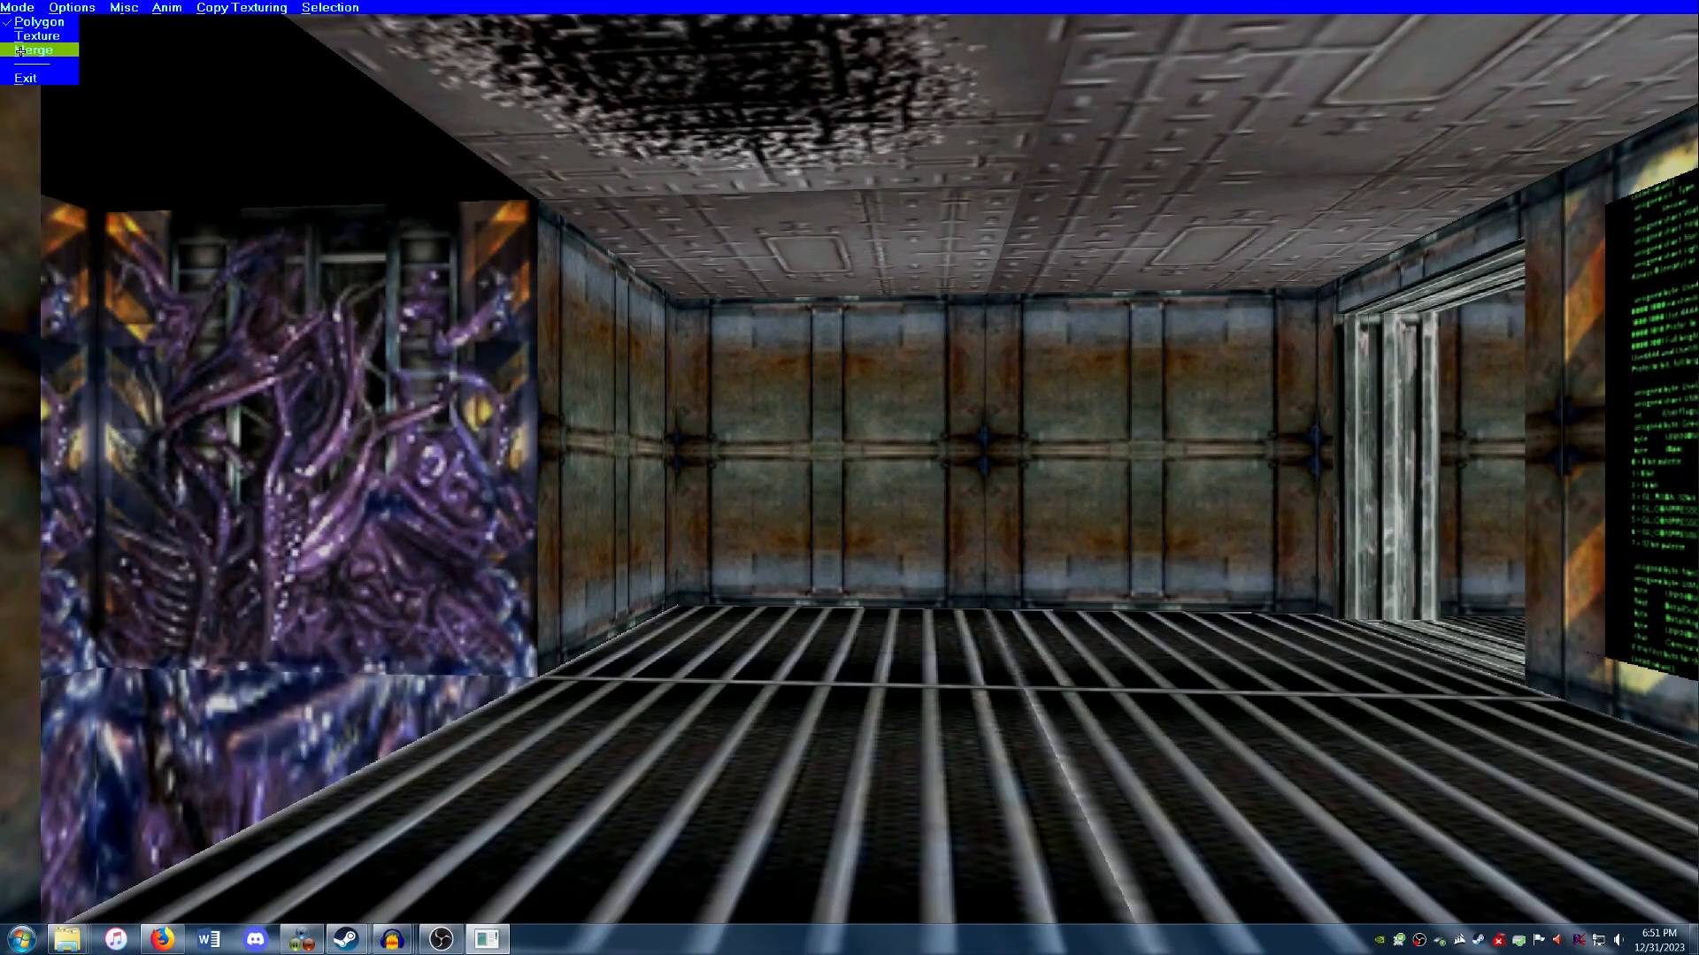
click(40, 76)
key(y)
click(9, 6)
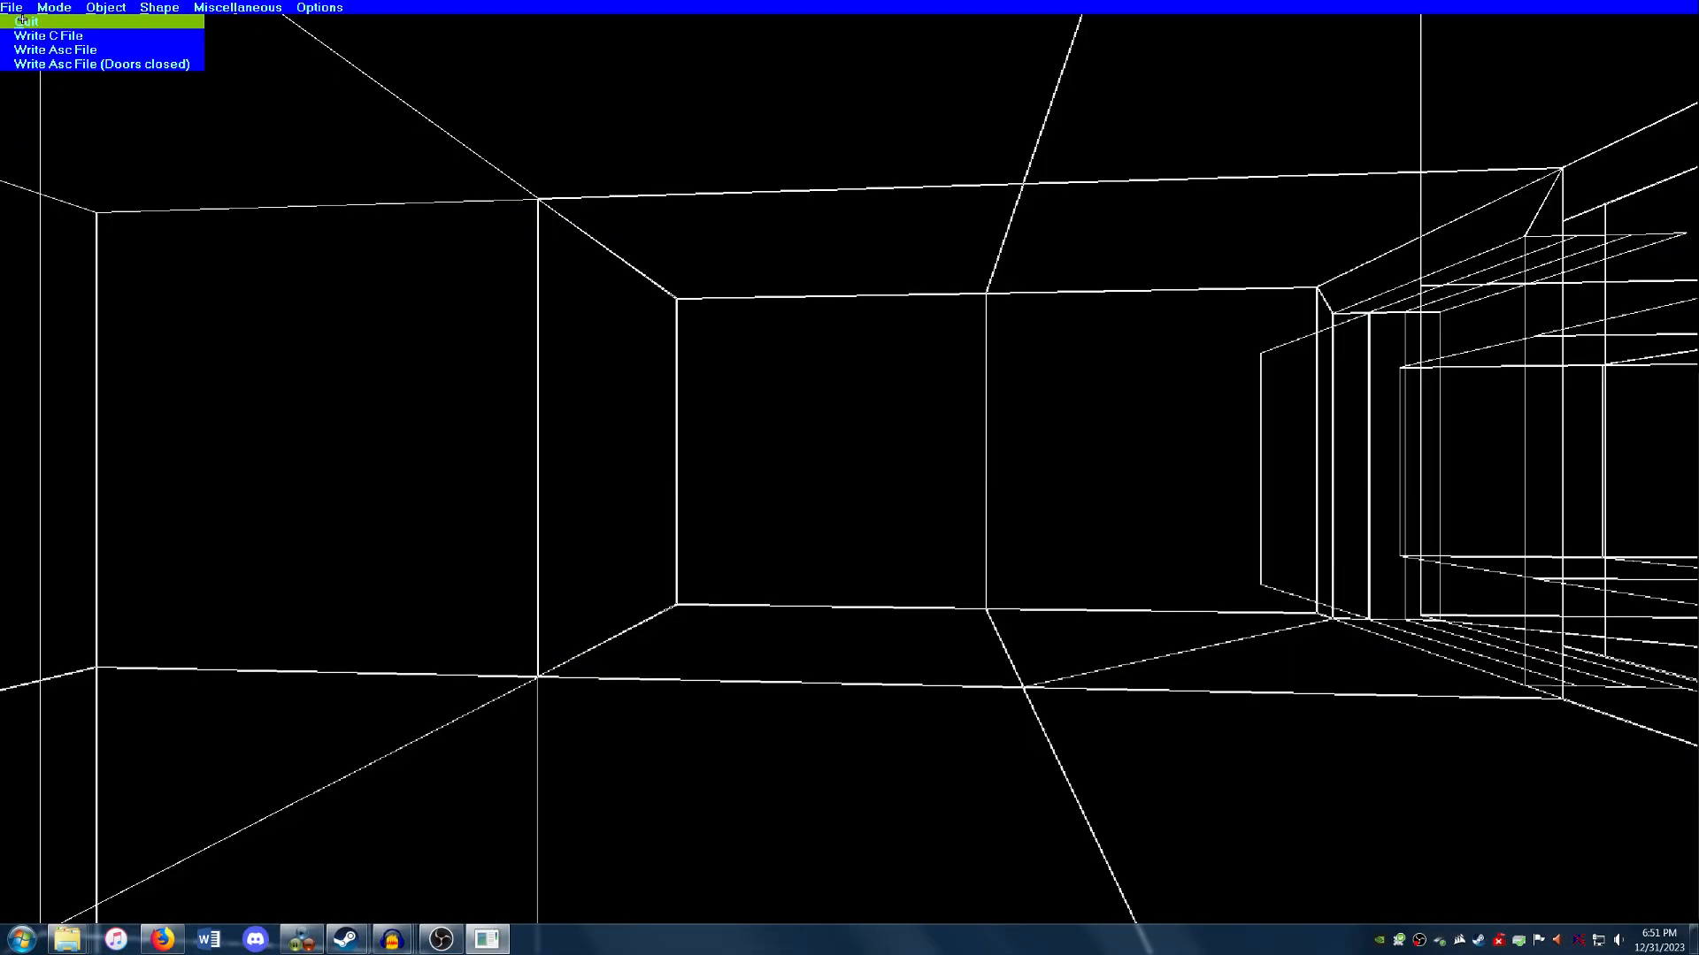
click(25, 21)
Copy example.RIF from the custom folder into the avp_rifs folder.
click(1003, 507)
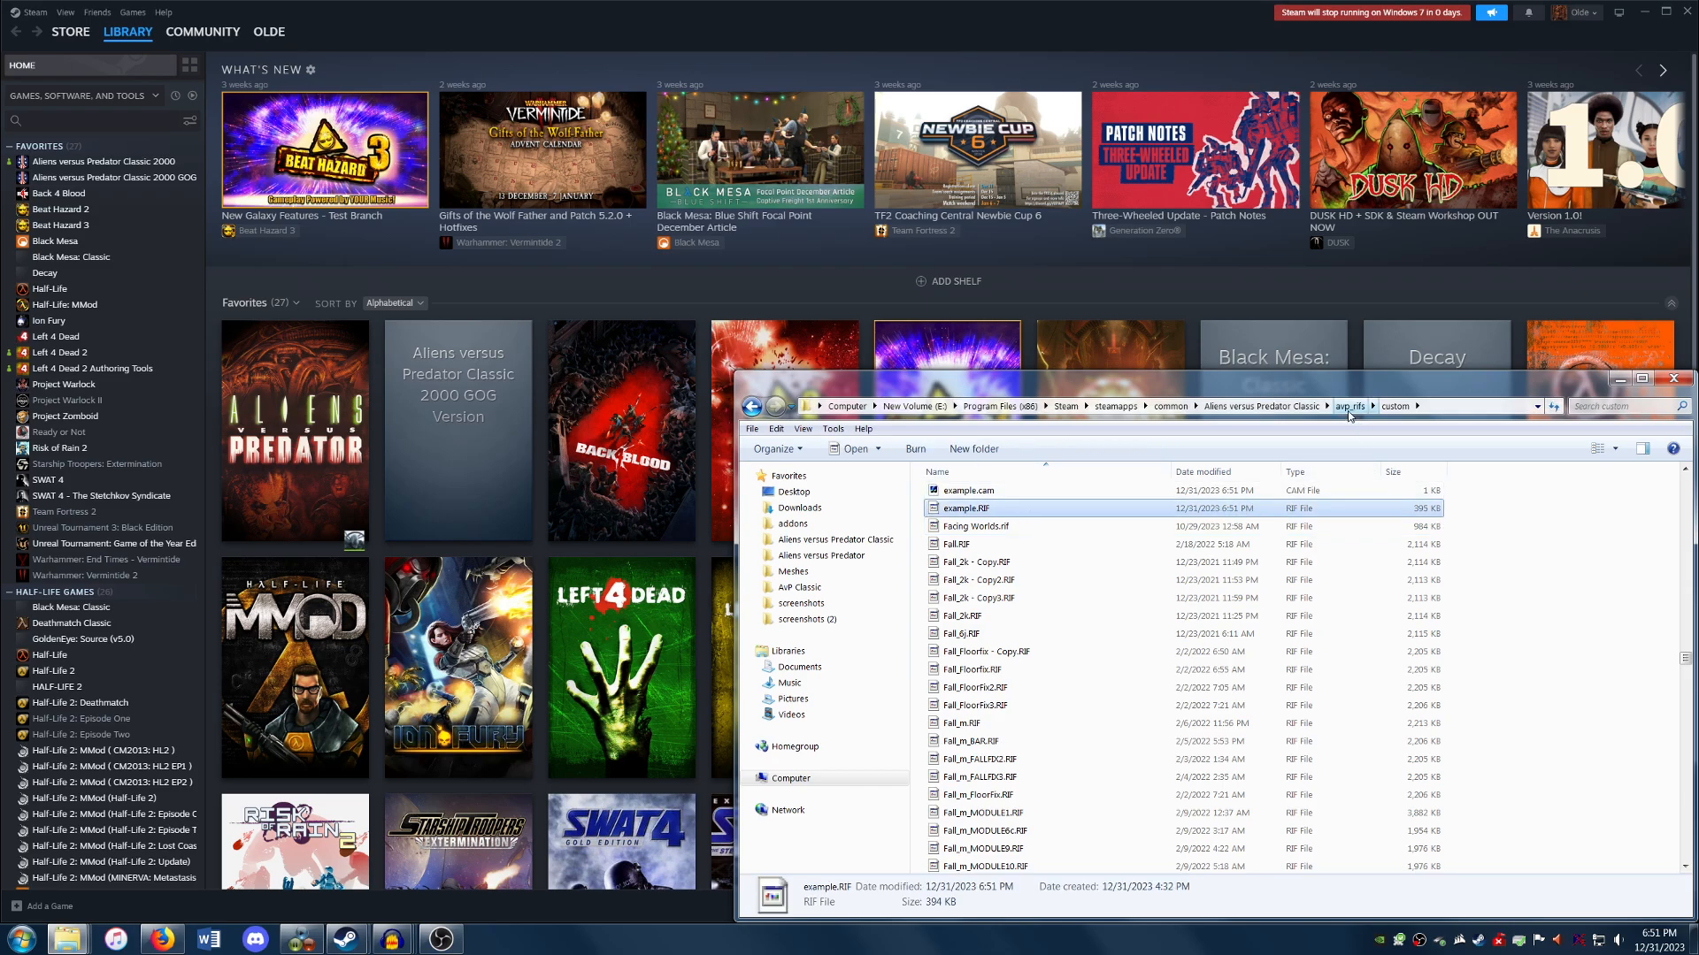
click(1349, 406)
click(751, 400)
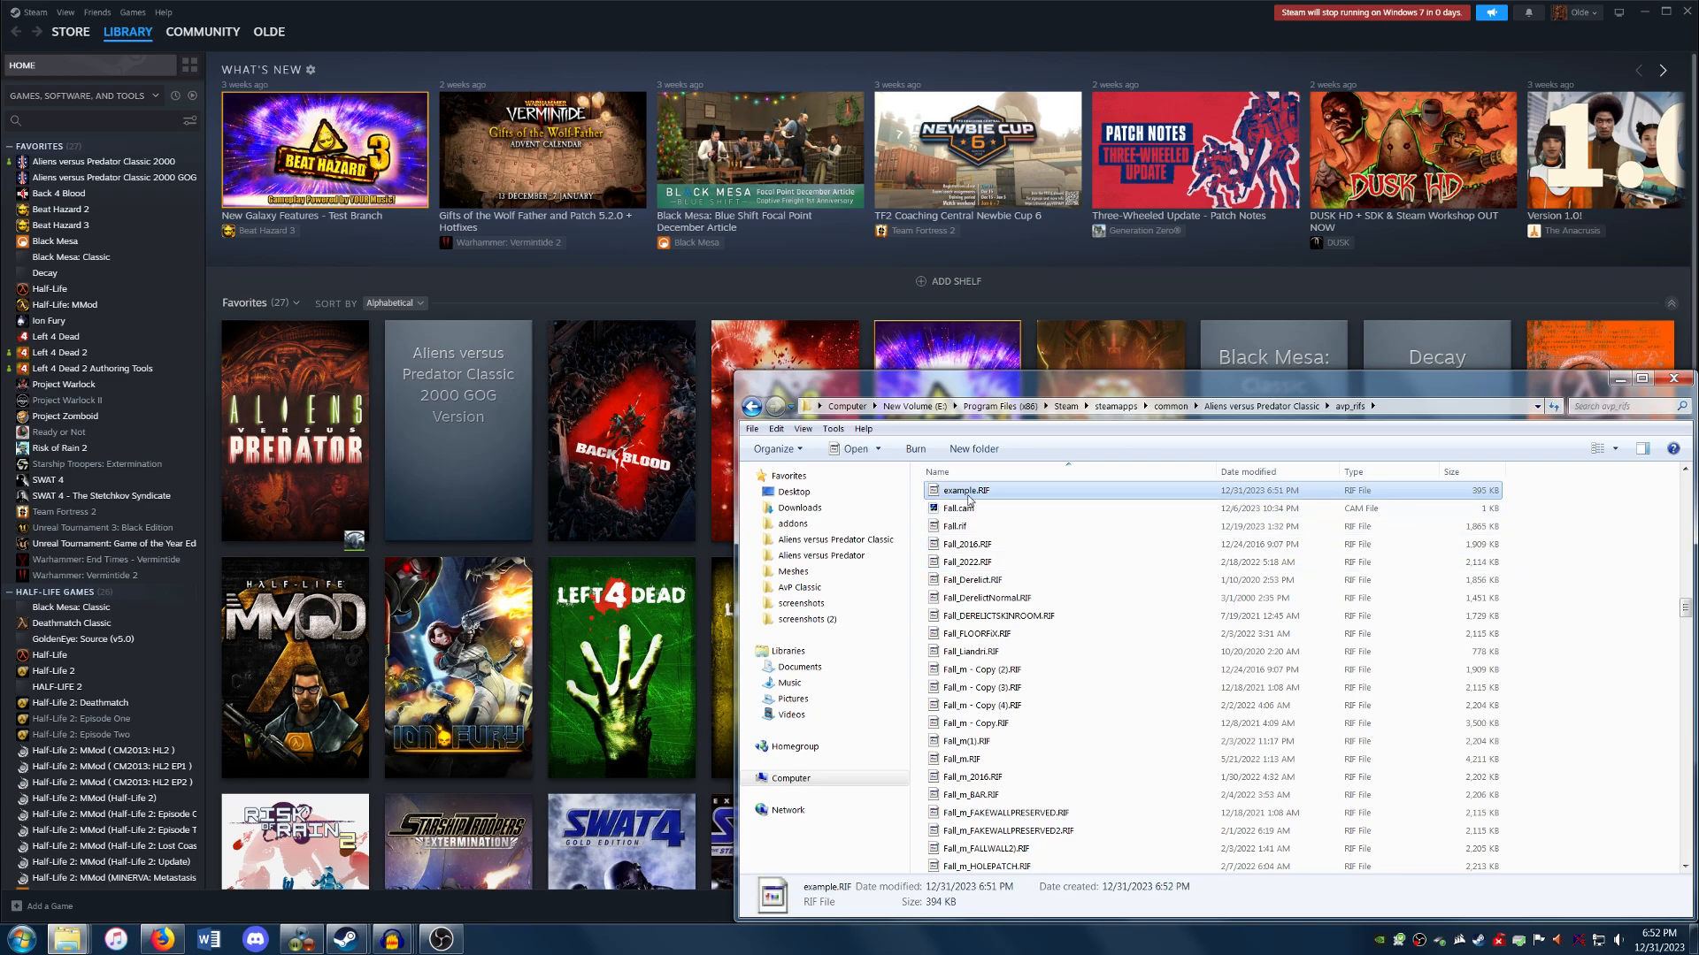
Rename the copied example.RIF in the avp_rifs folder as Derelict.RIF.
click(973, 497)
text(Derlict.RIF)
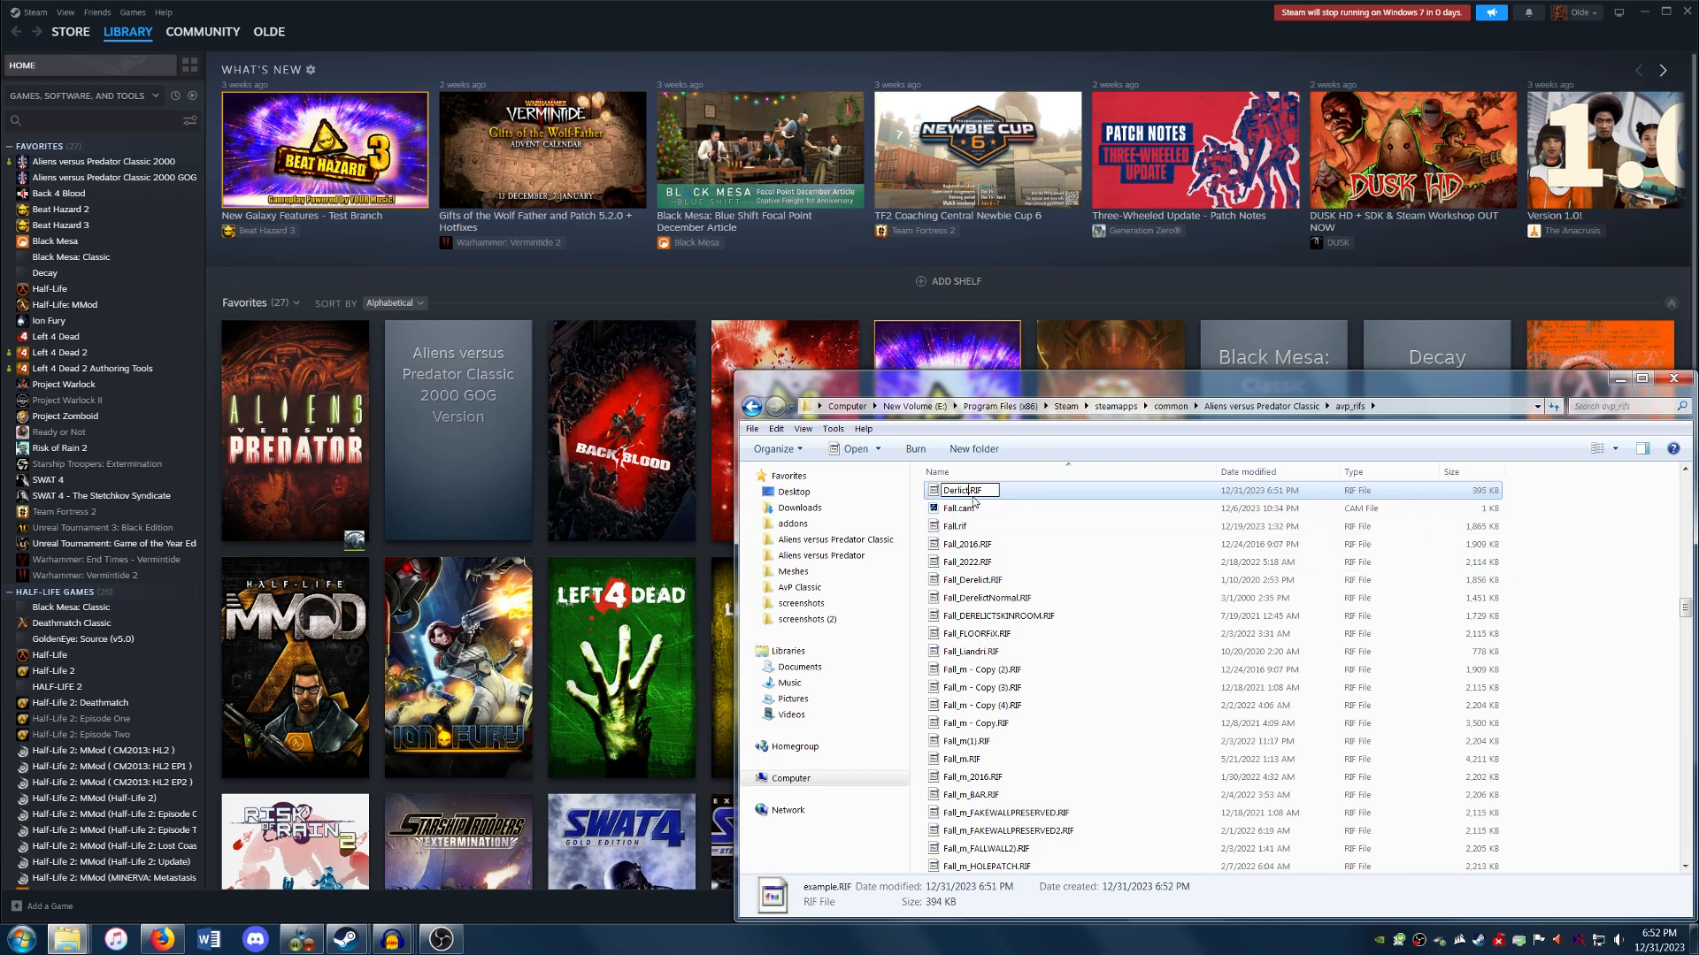
key(Left)
key(Left)
key(Left)
text(e)
key(Return)
Launch Aliens versus Predator Classic 2000 from the Steam library and open the single-player episode selection.
click(575, 68)
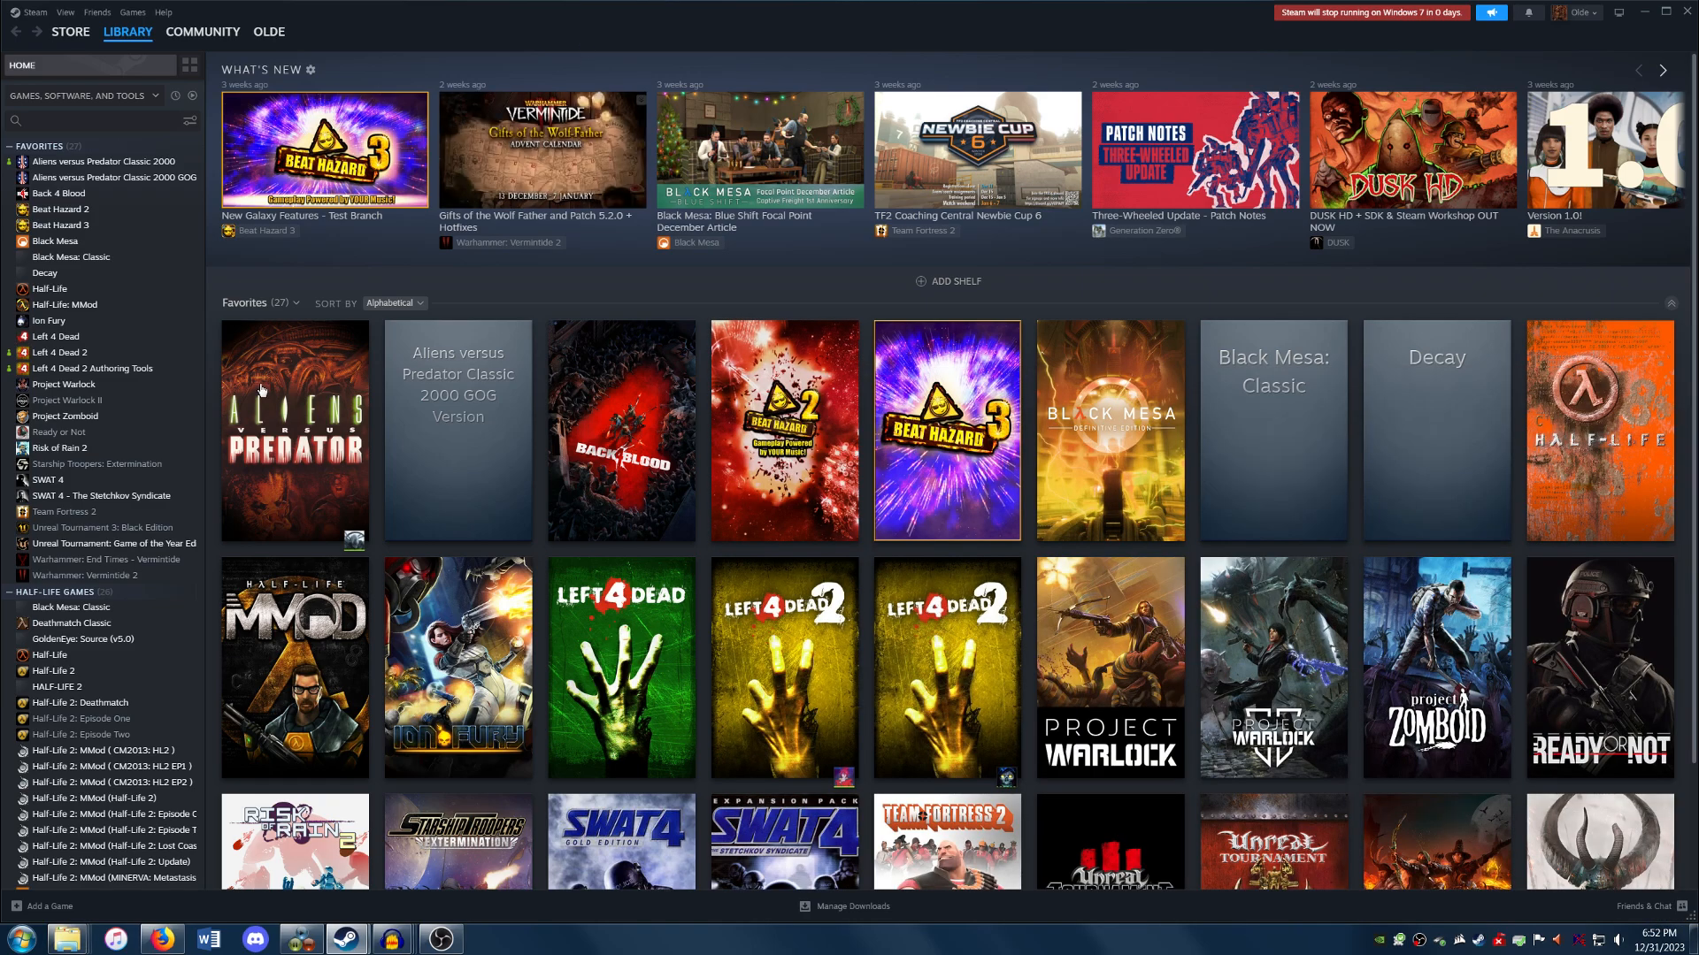
right_click(260, 425)
click(265, 434)
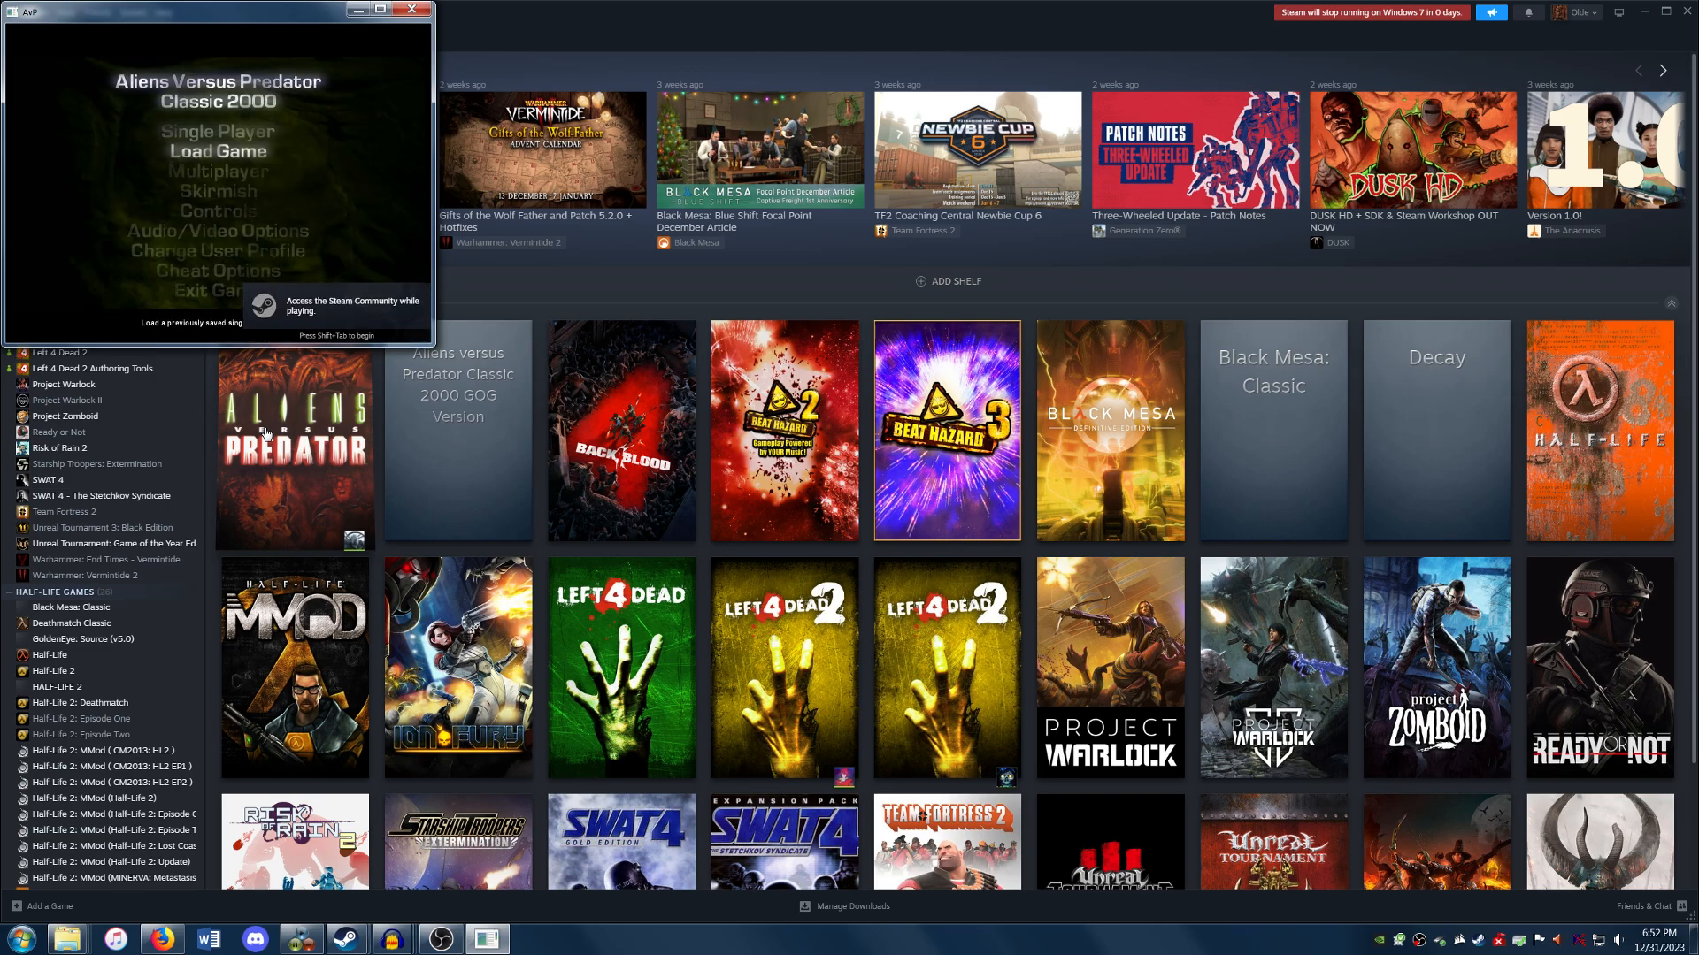
key(Return)
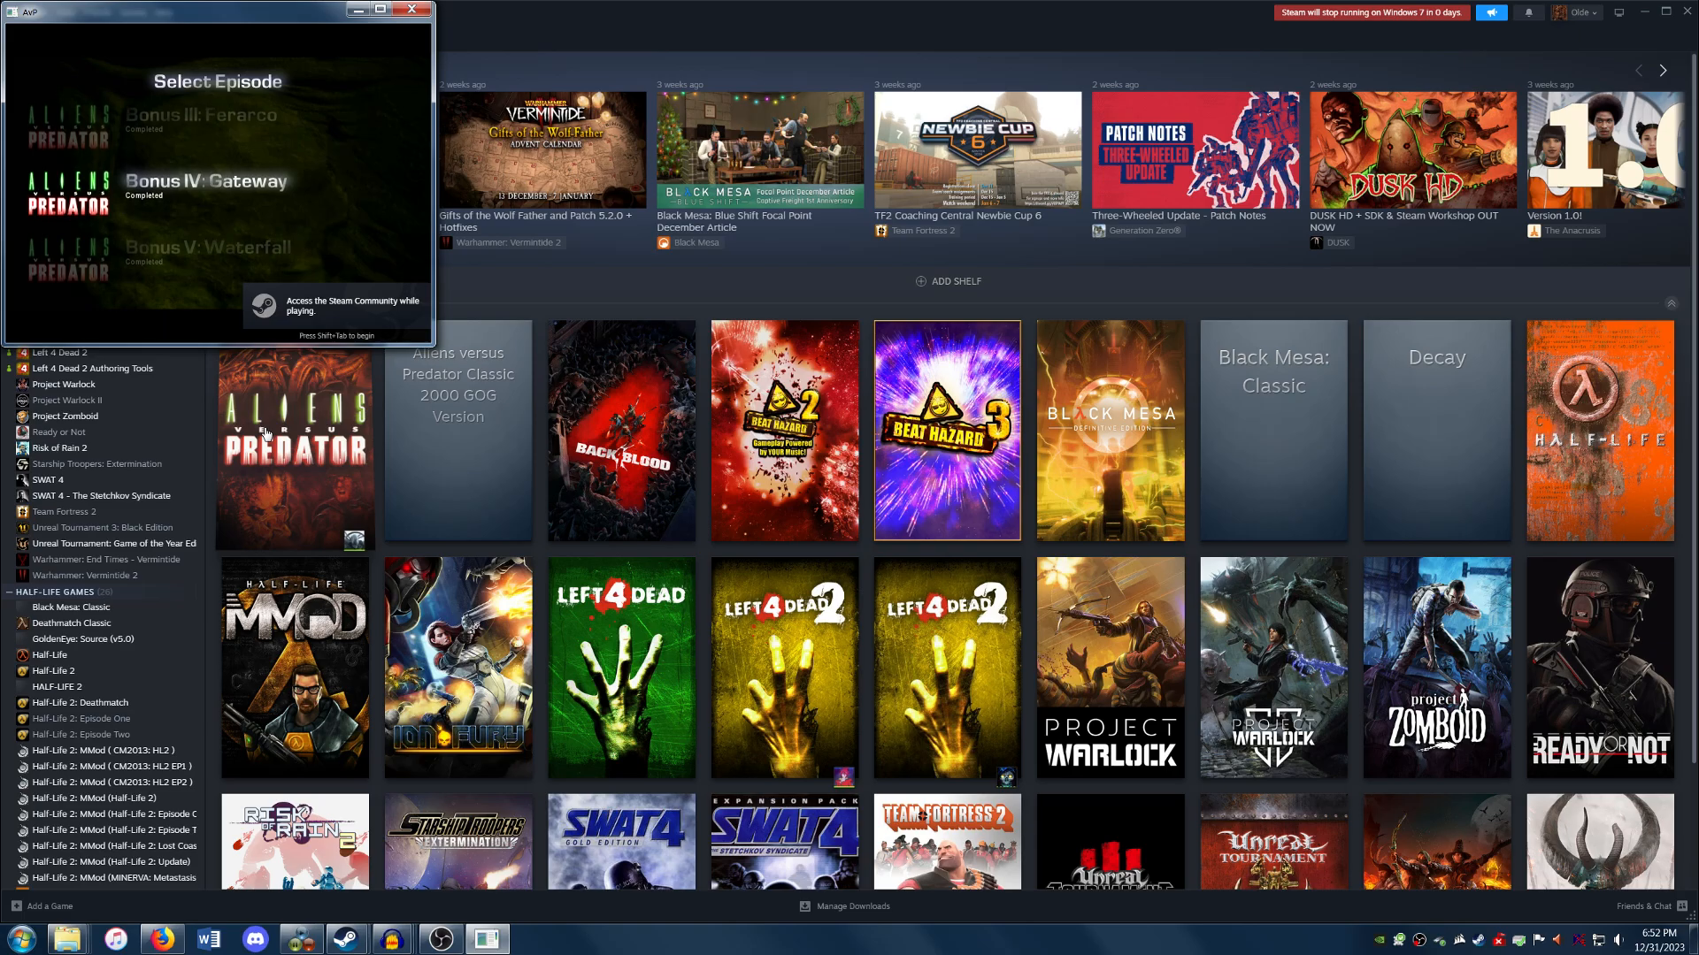
Start the Derelict level and try the card-reader wall switch without the Area 52 pass.
key(Return)
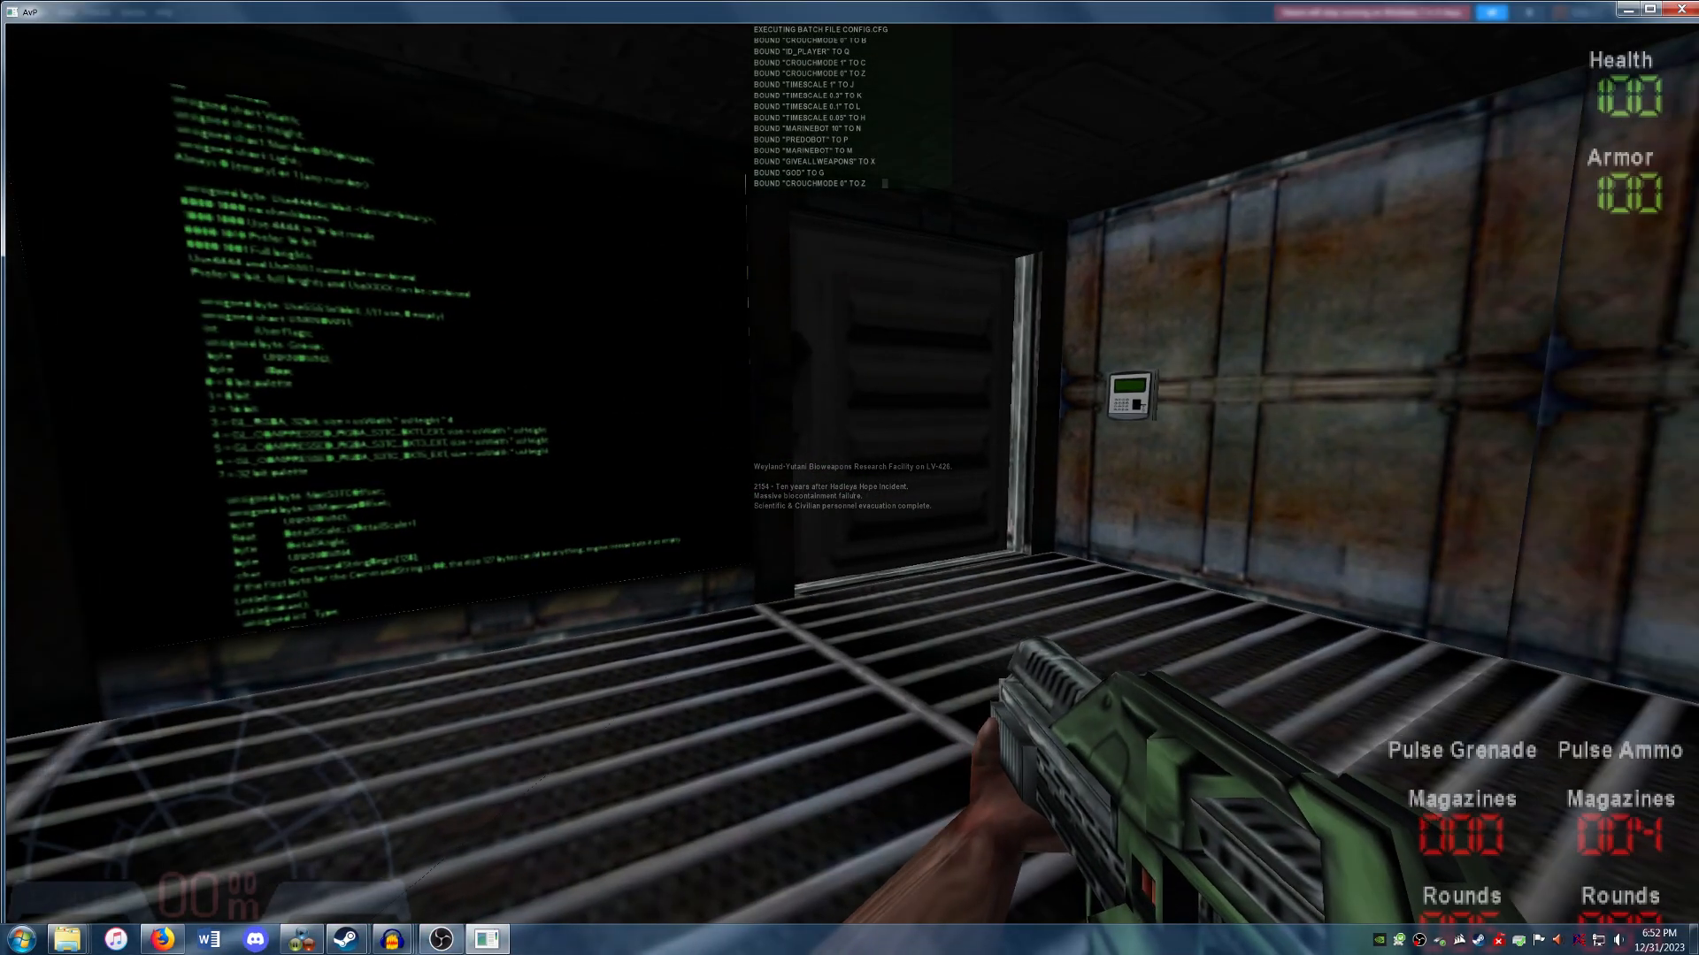
key(w)
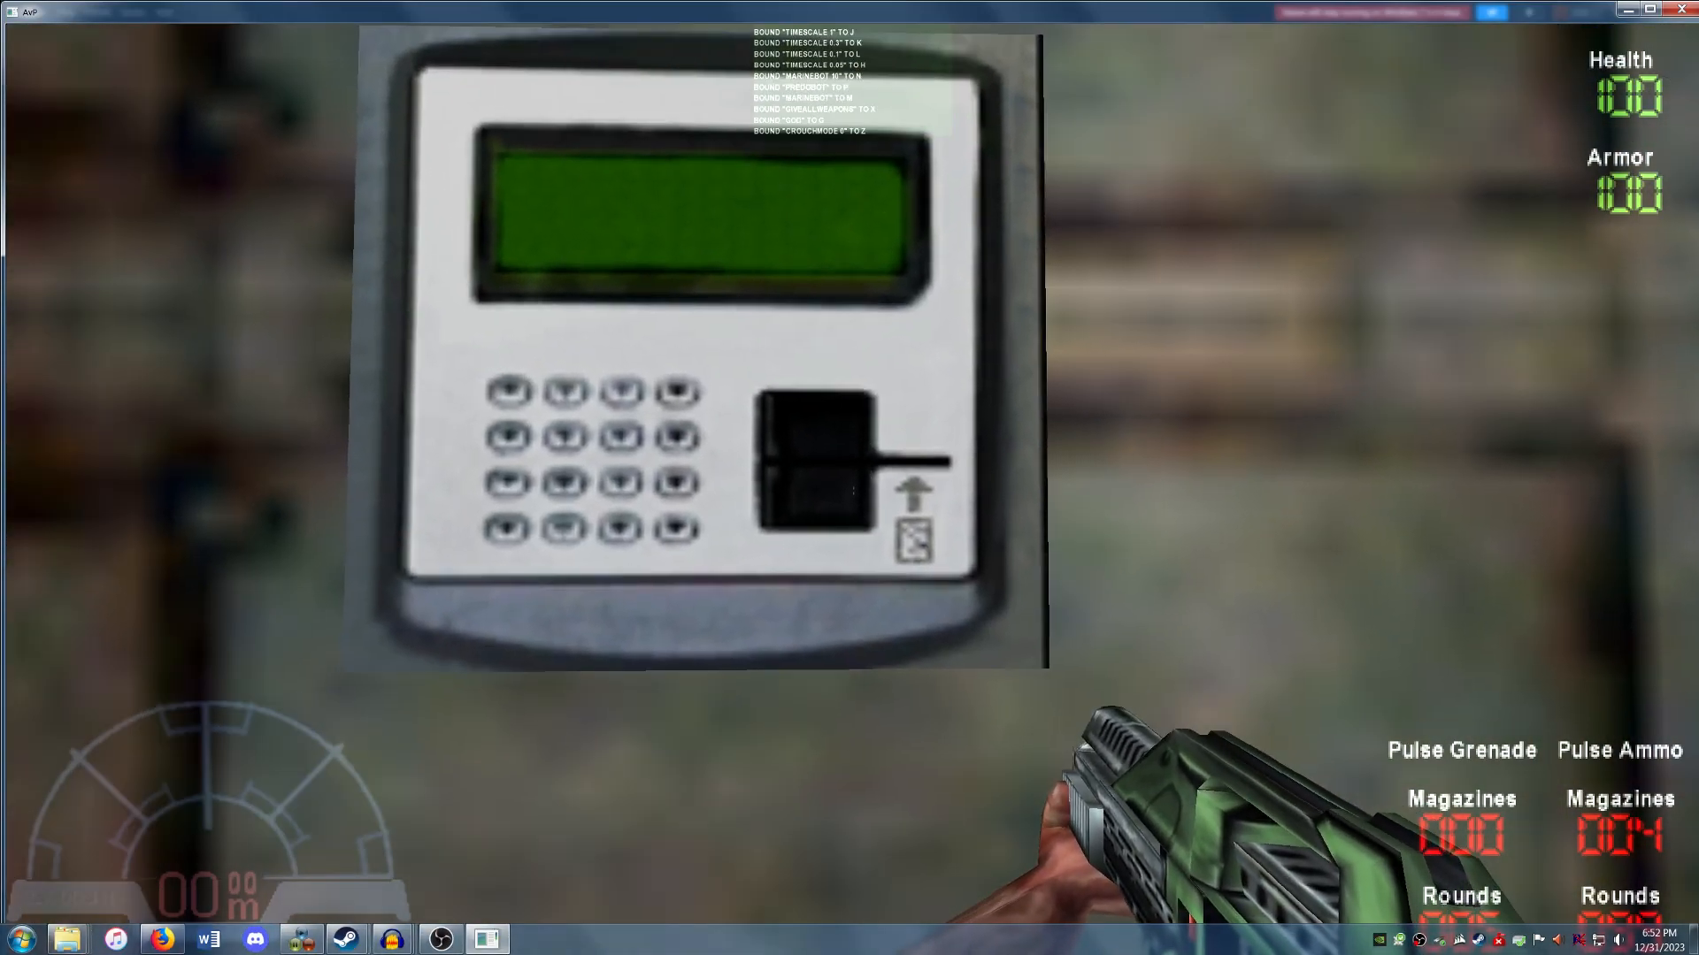
key(s)
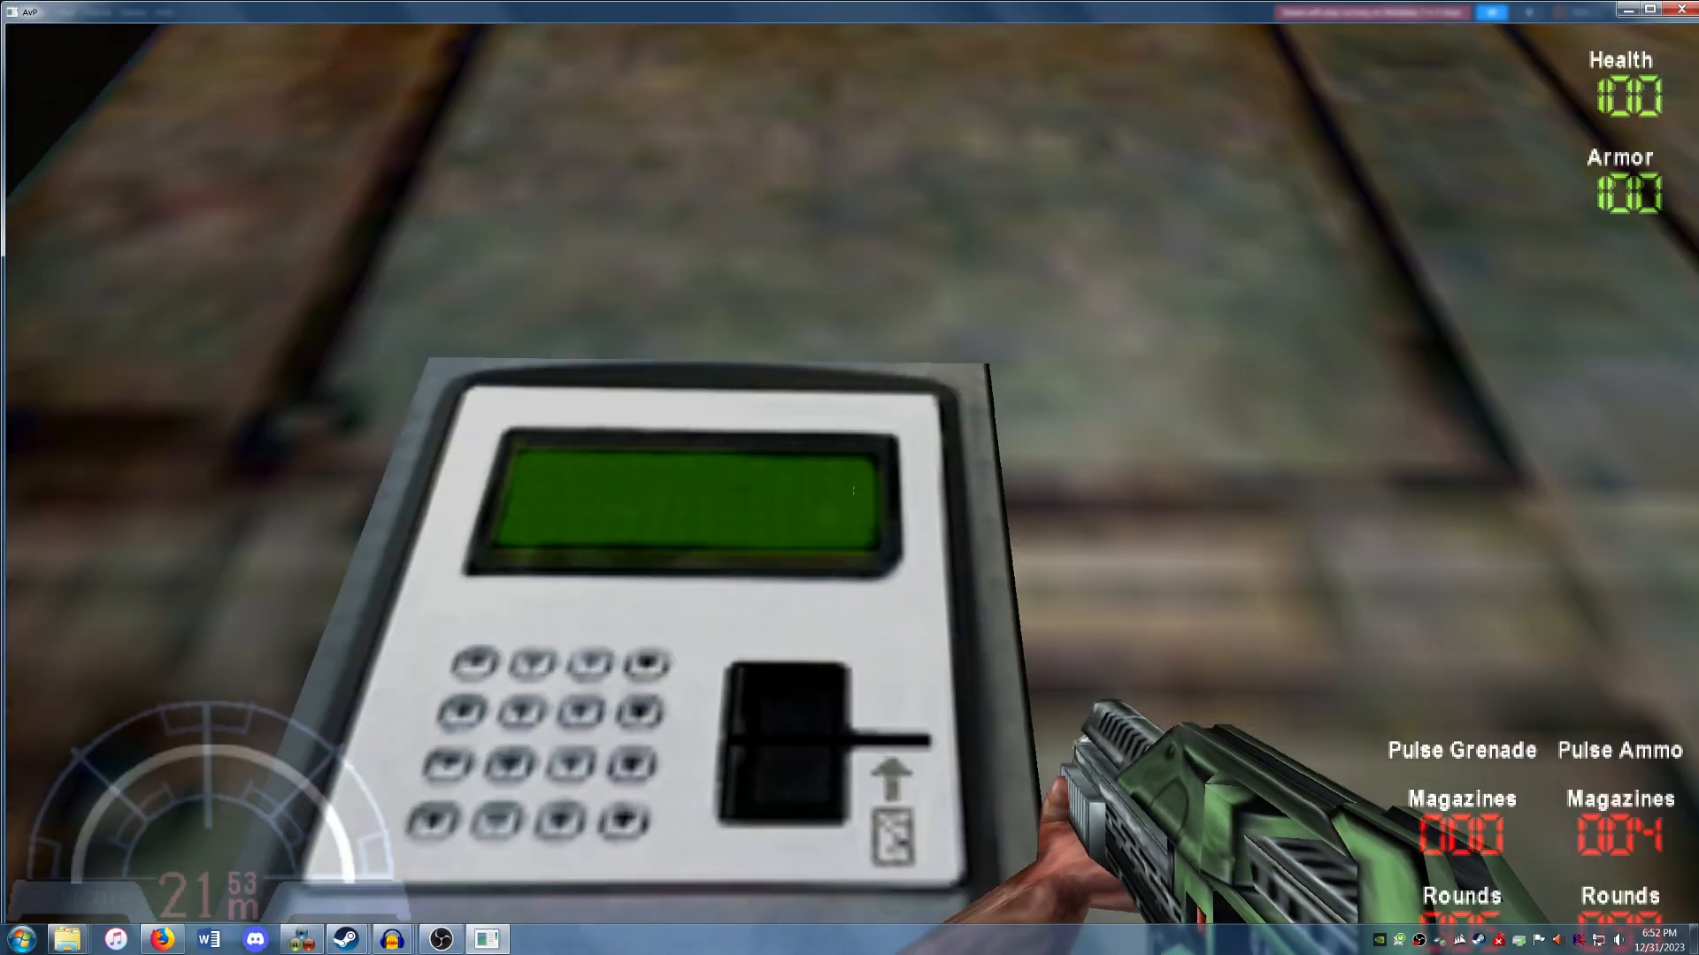
Collect the Area 52 pass from the floor corner and use the card-reader switch to open the door.
key(w)
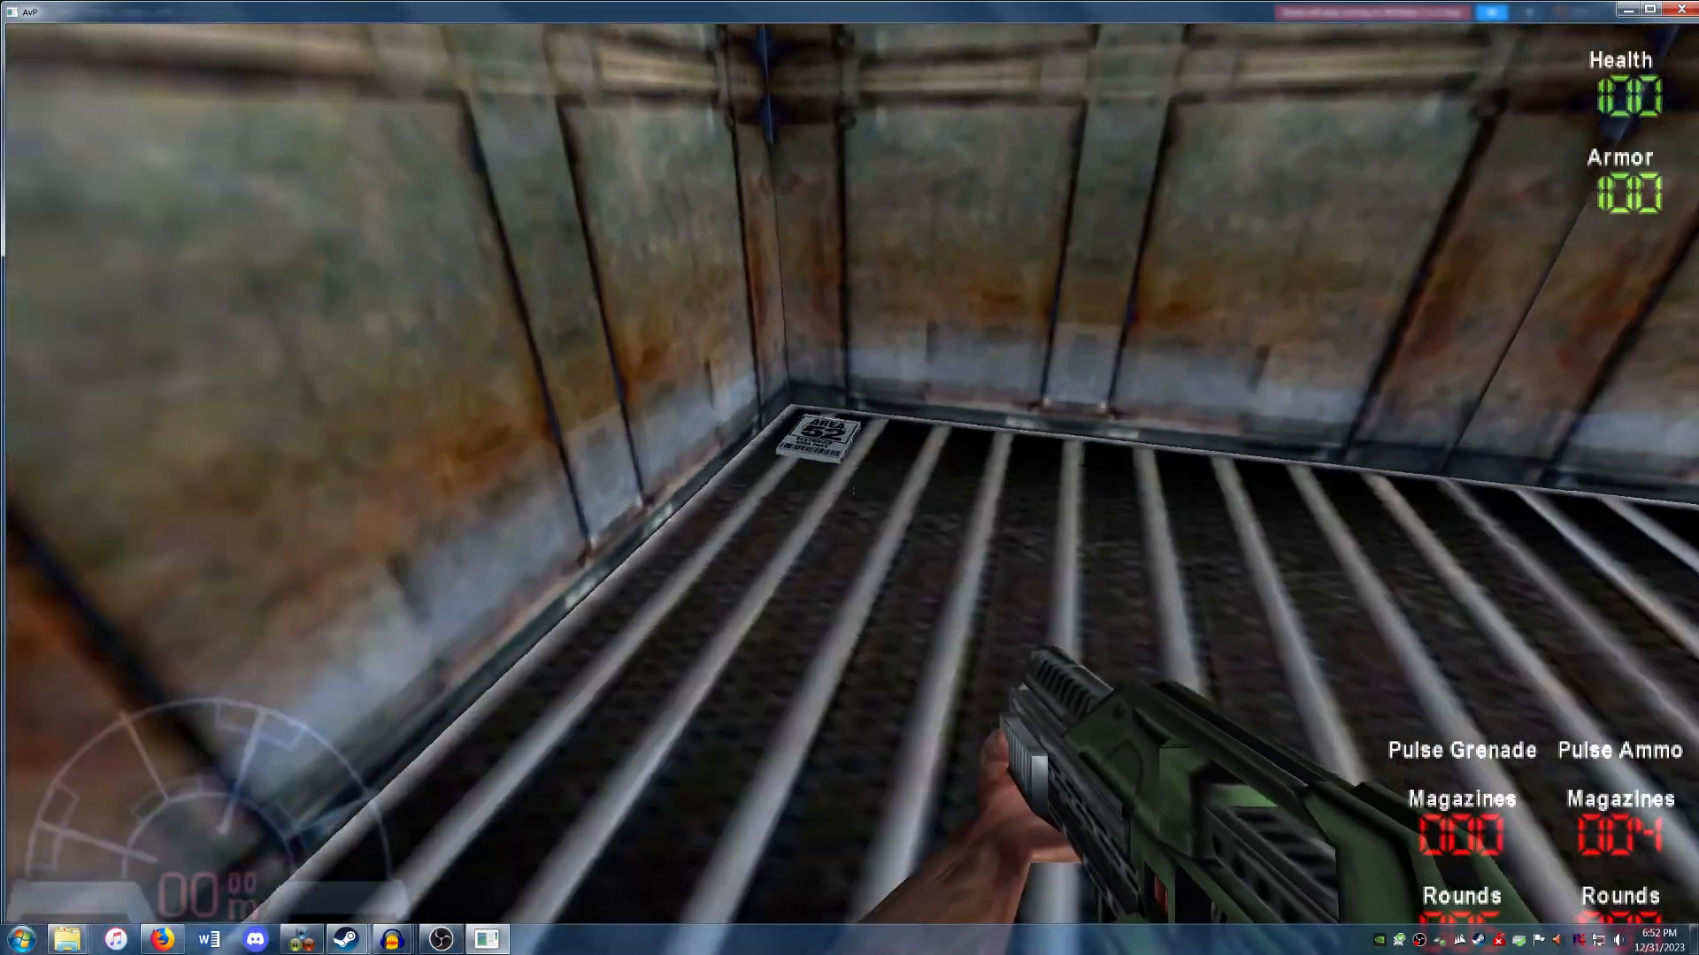
key(w)
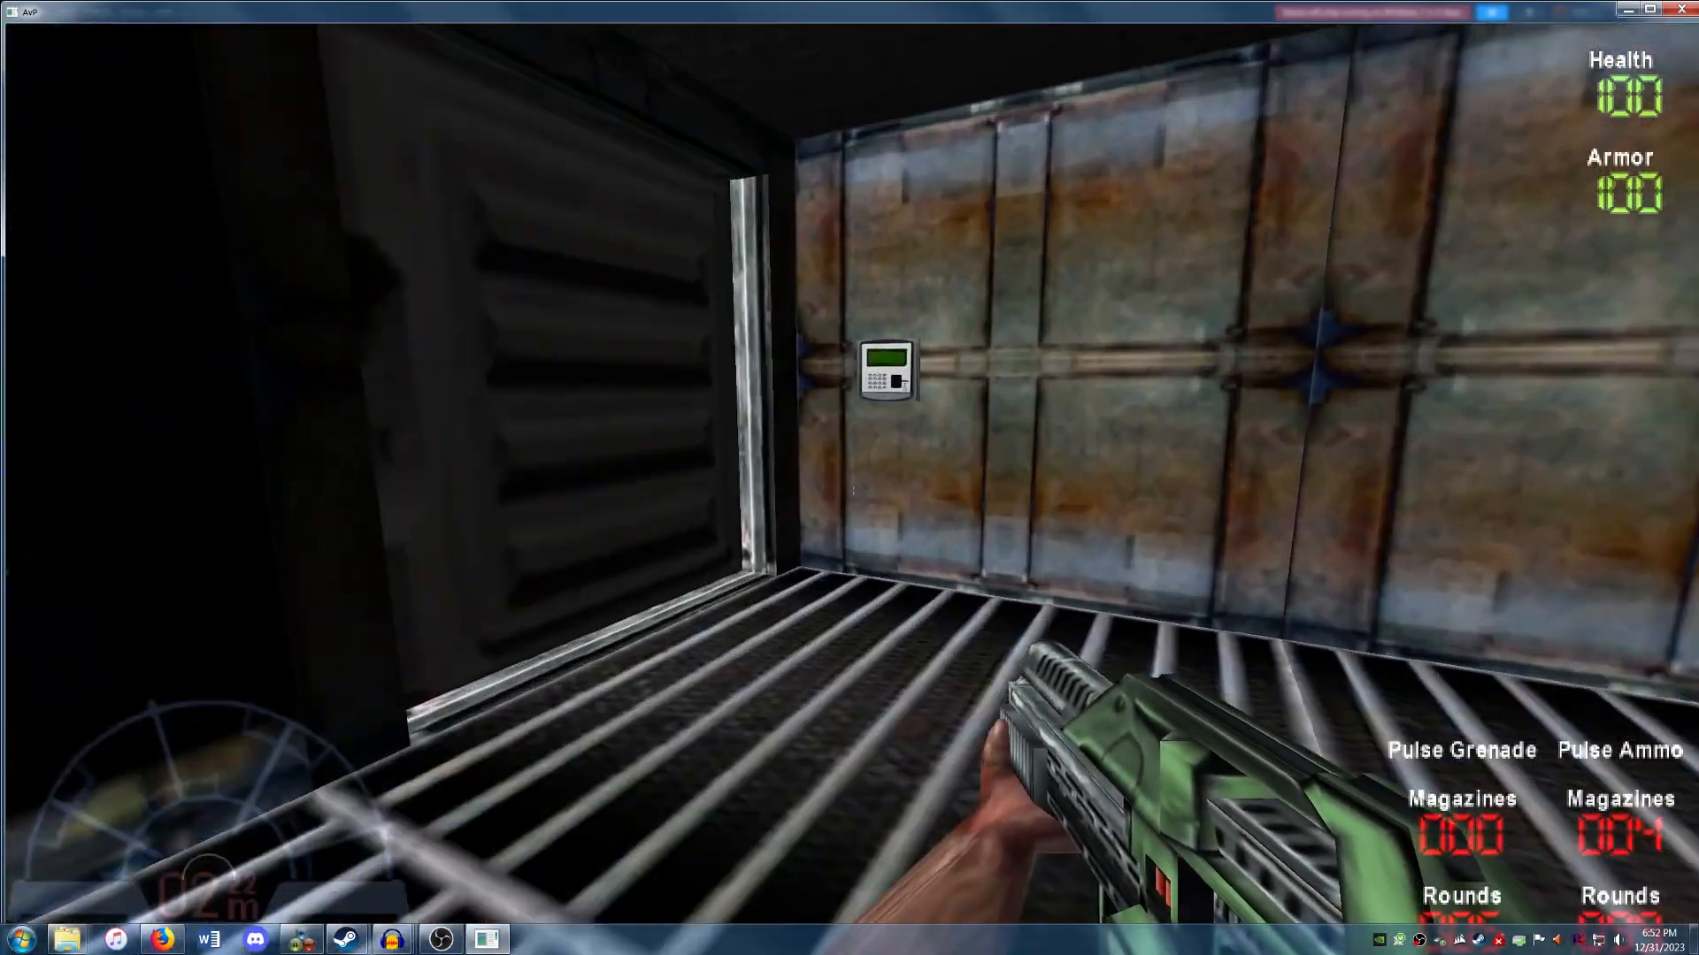
key(s)
key(w)
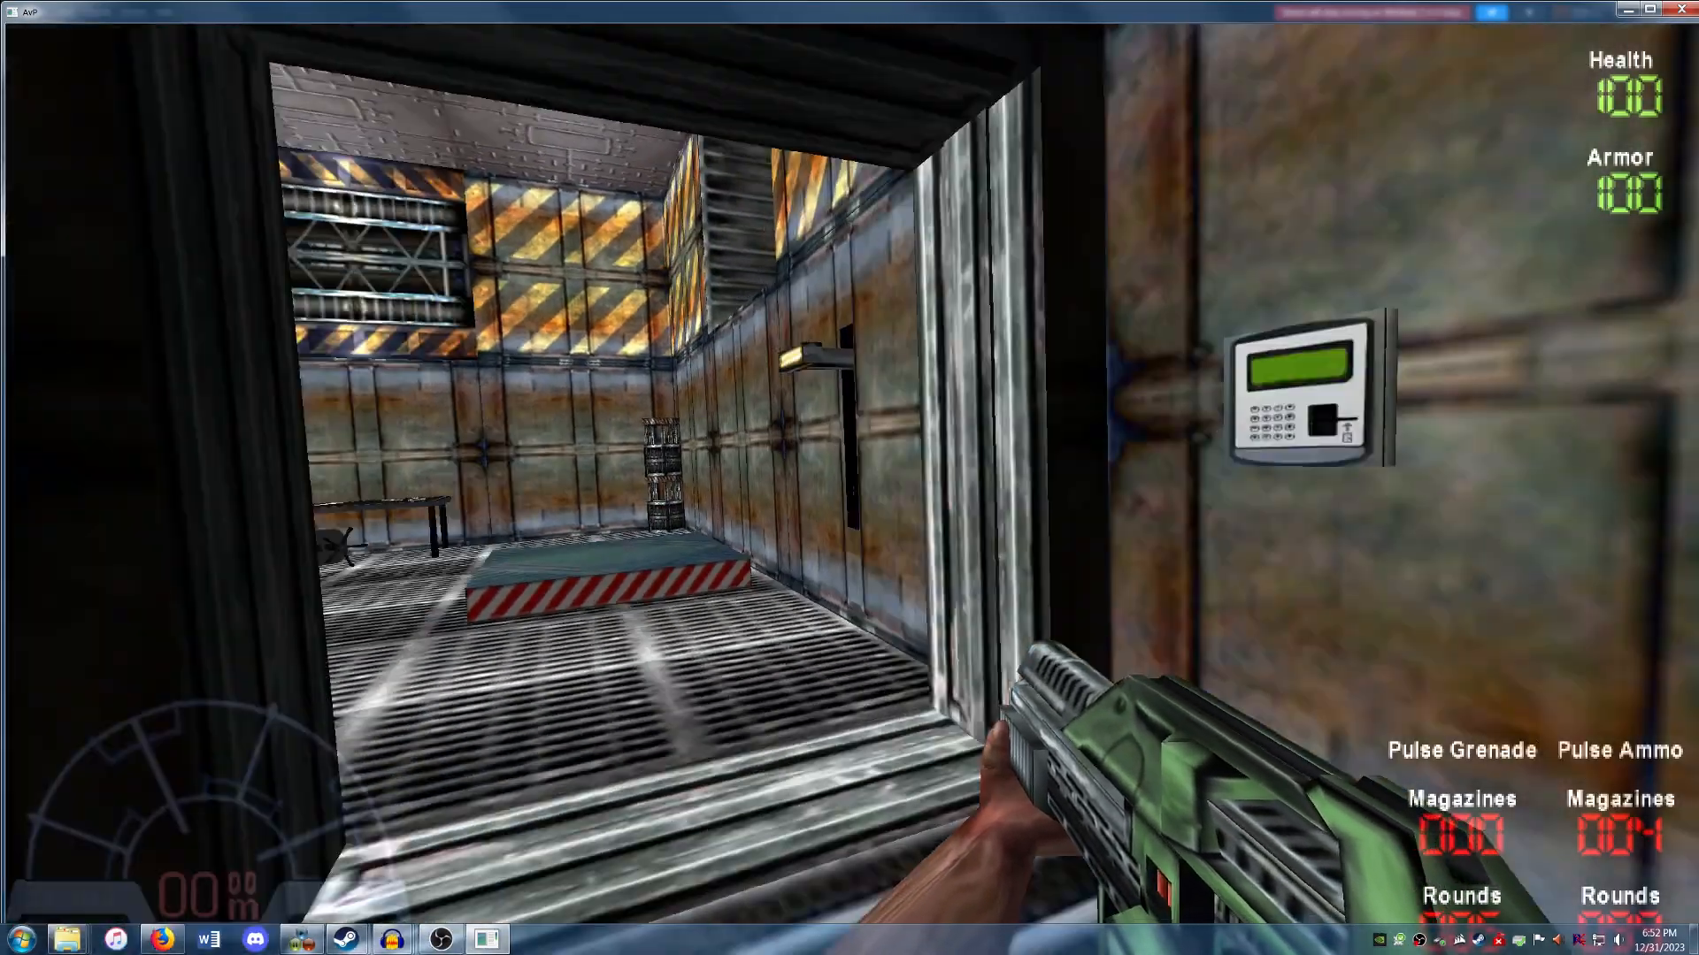
key(w)
key(s)
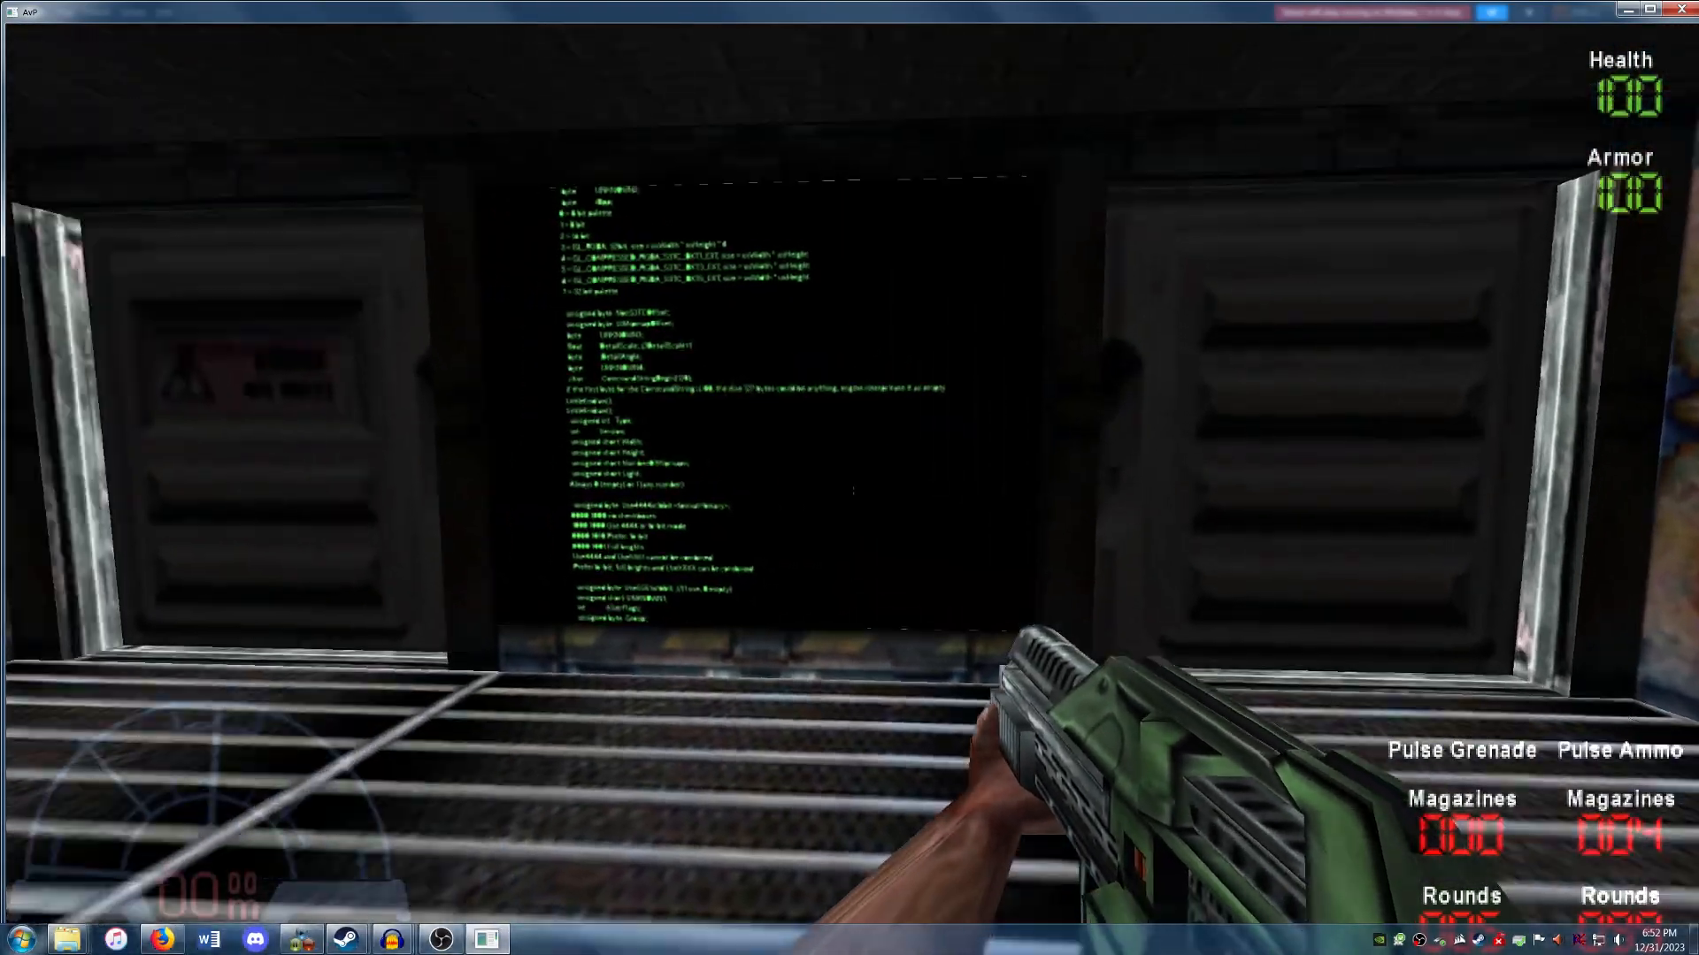
key(w)
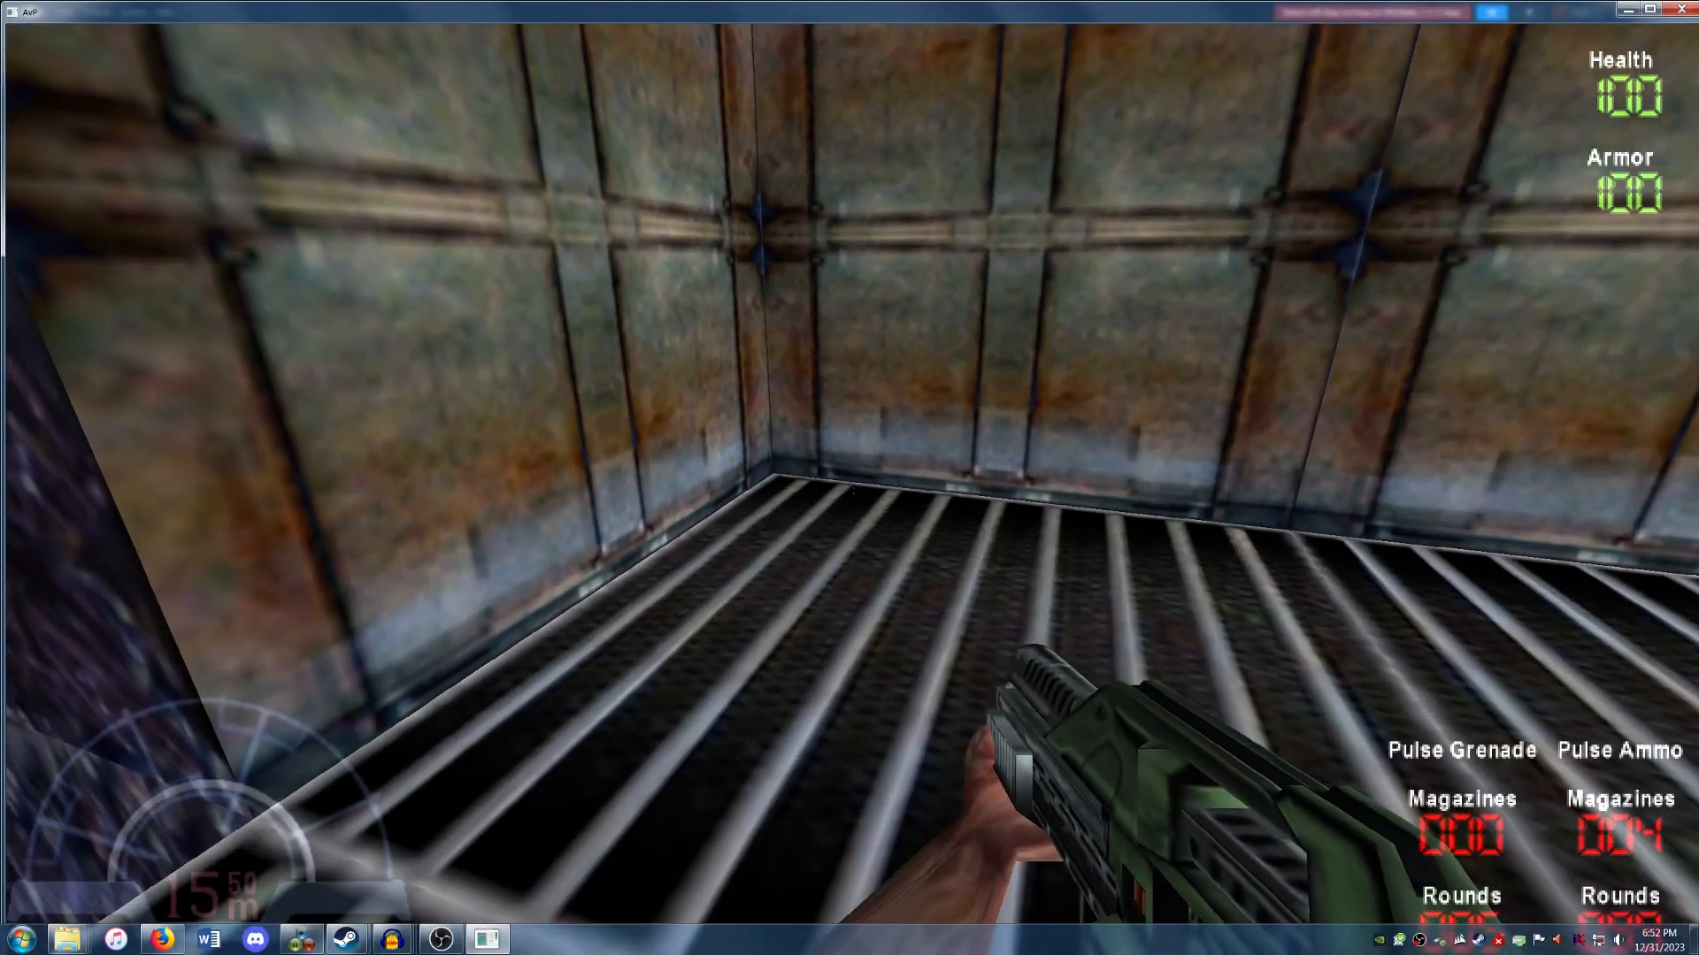
key(s)
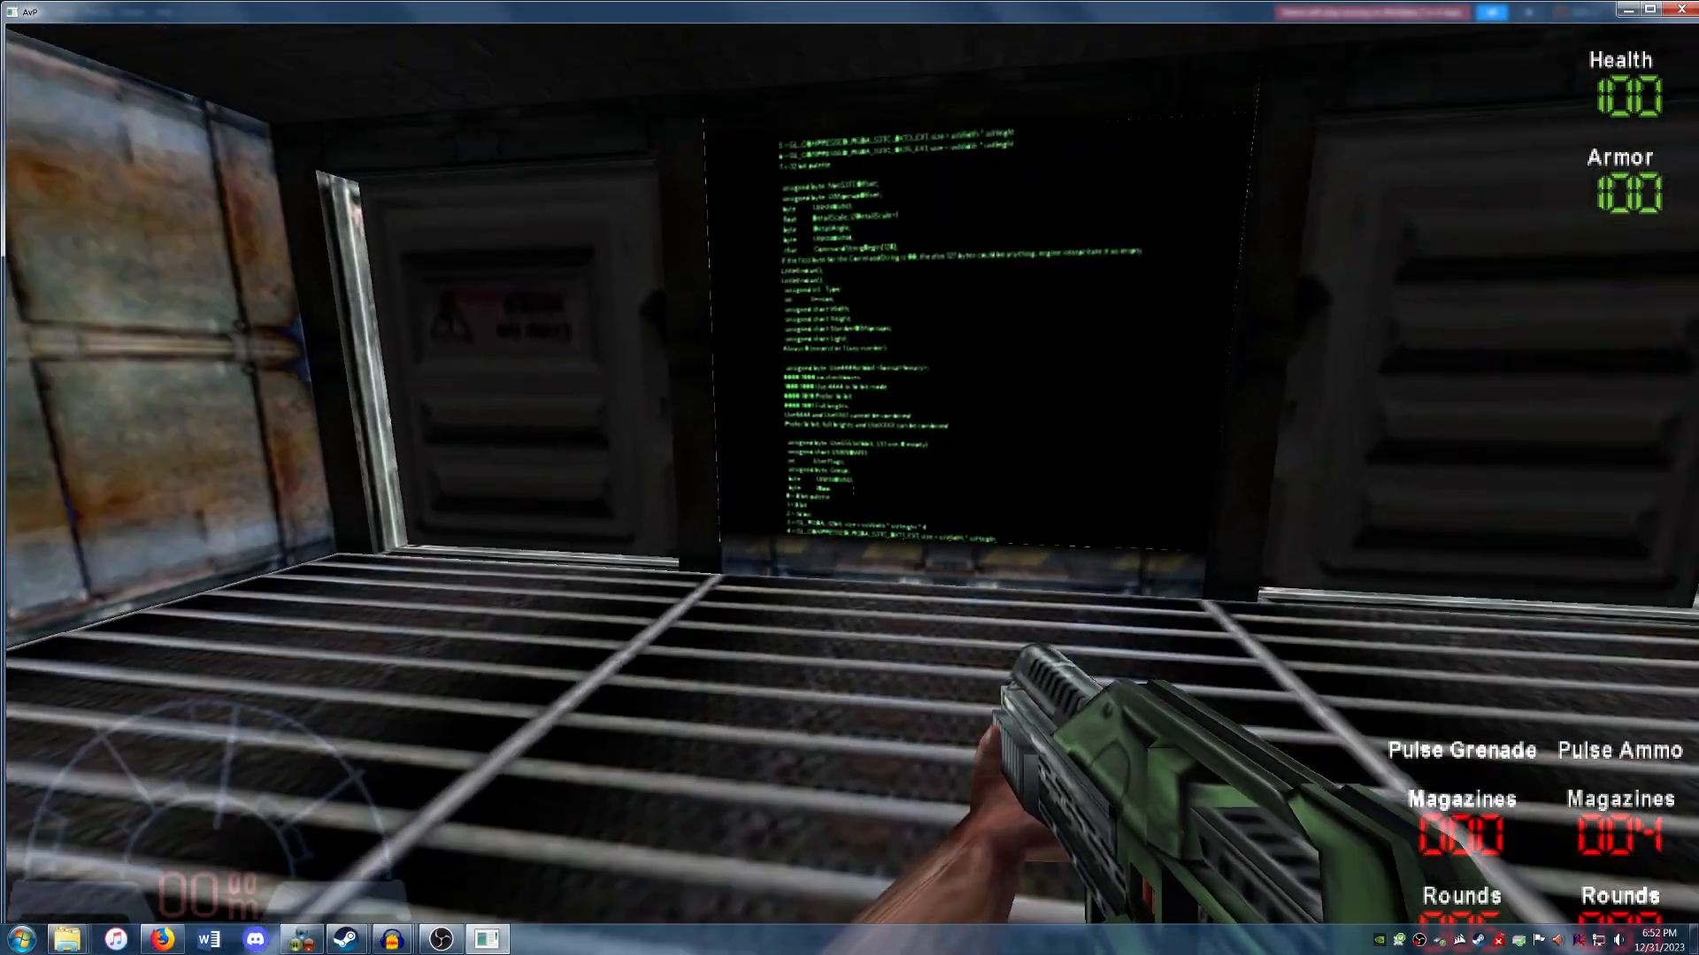
key(s)
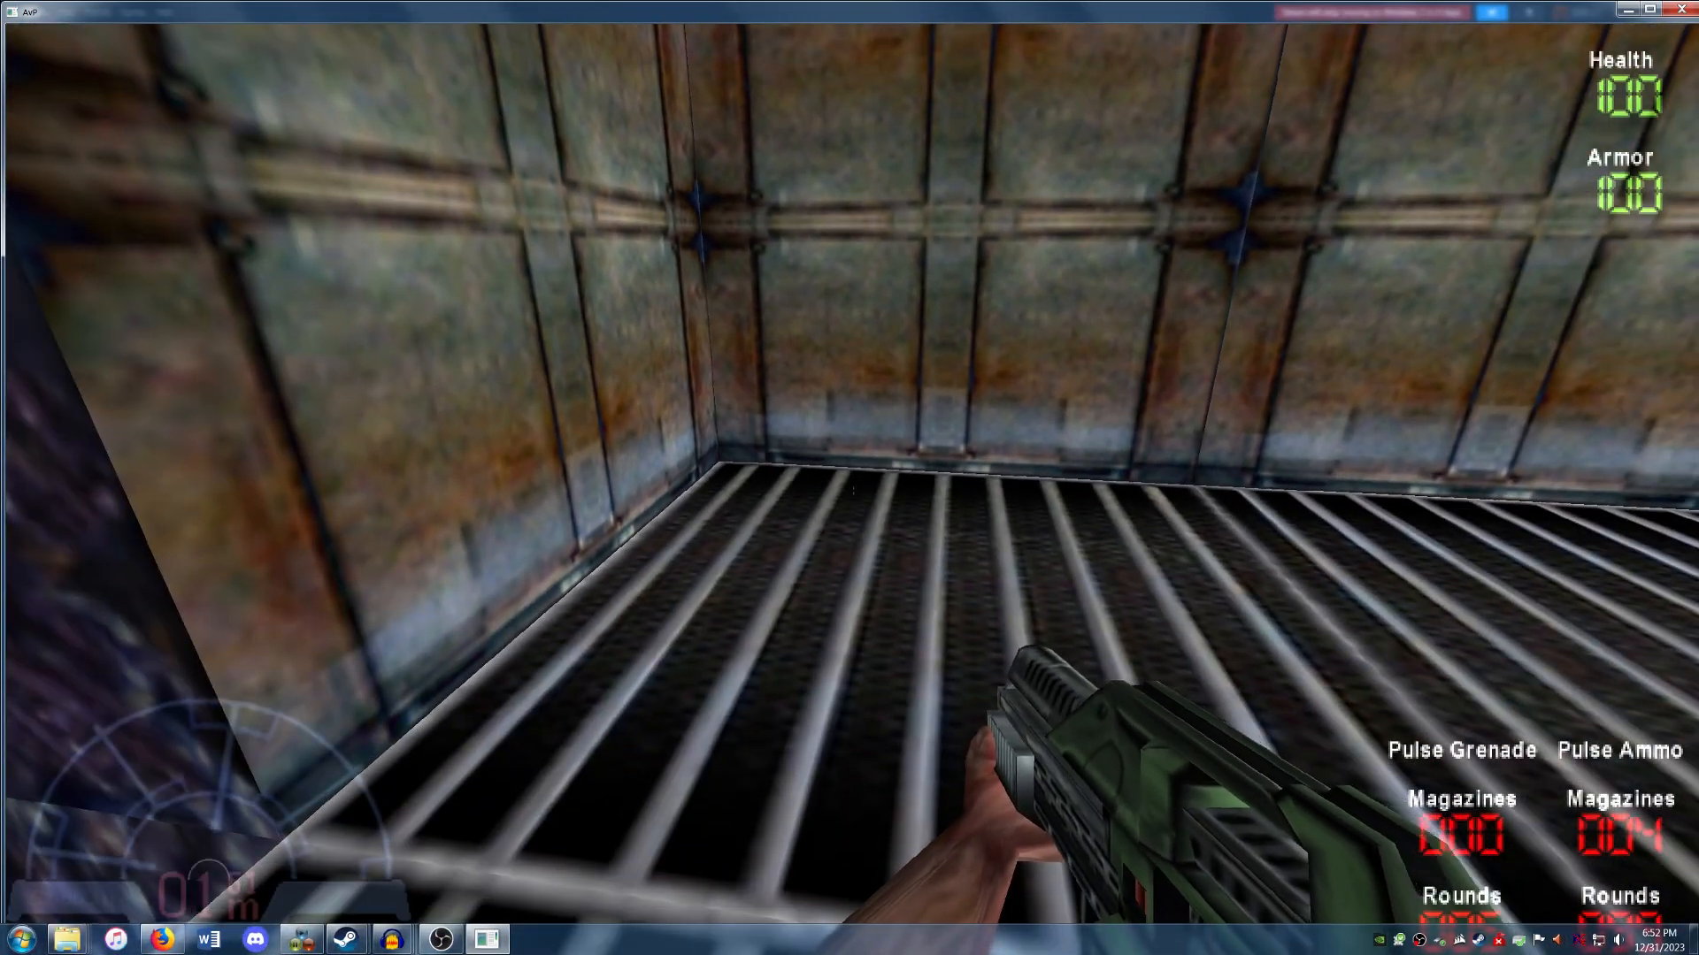
key(w)
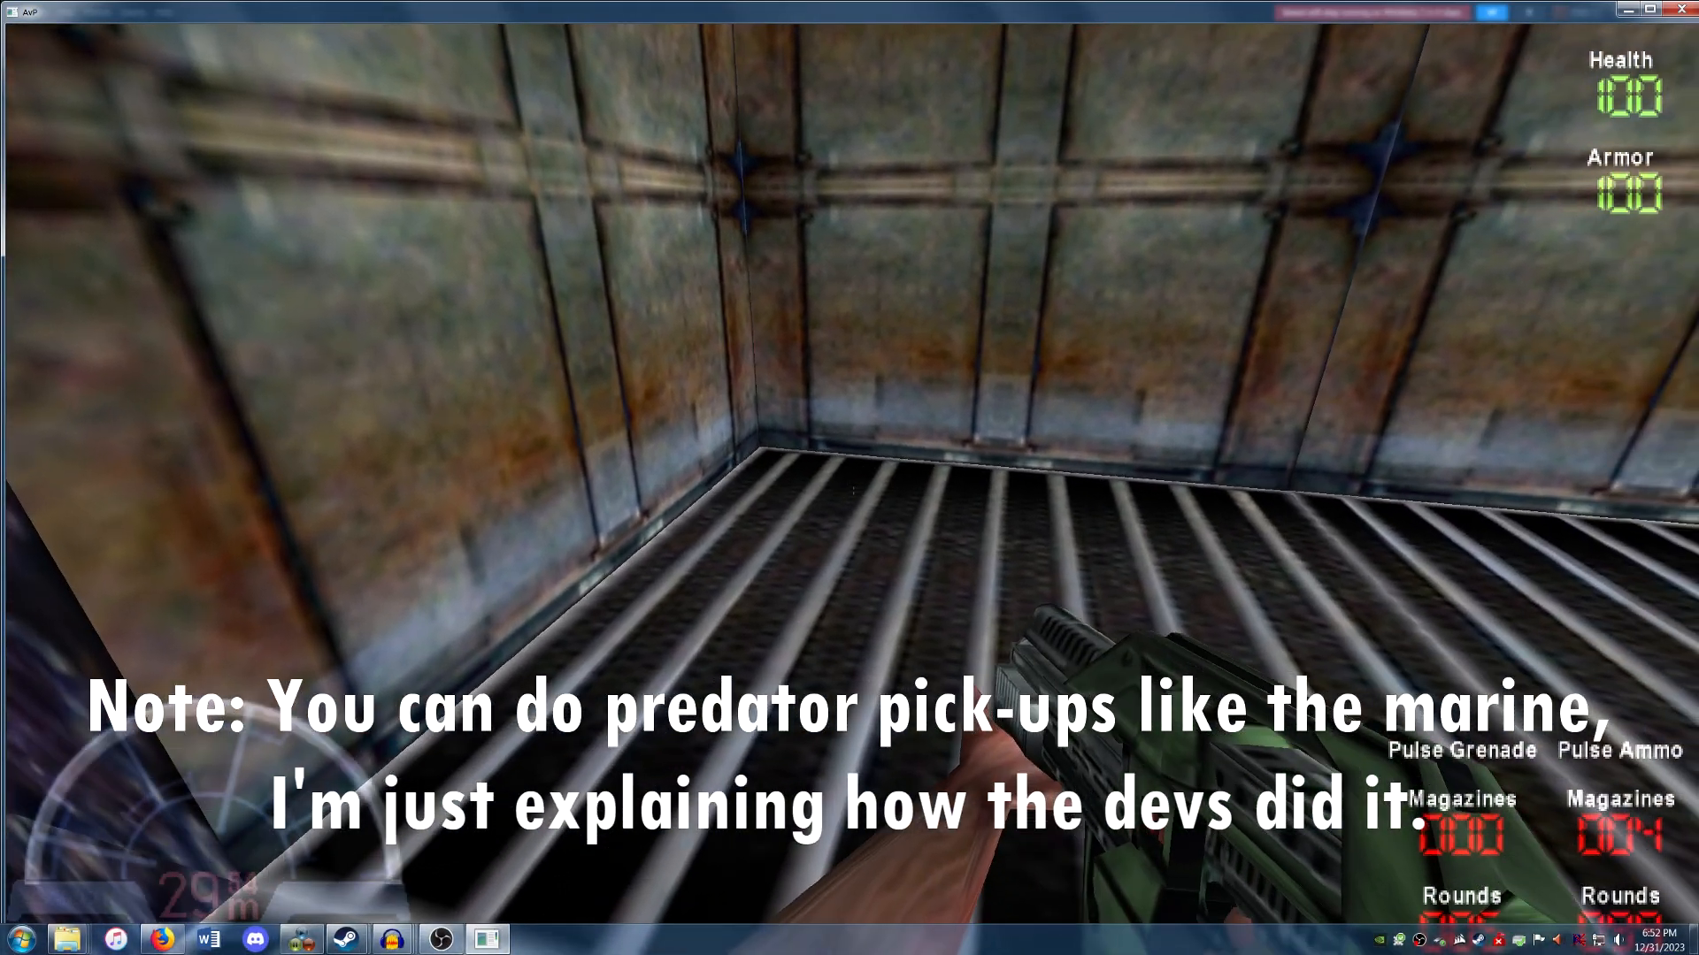
key(w)
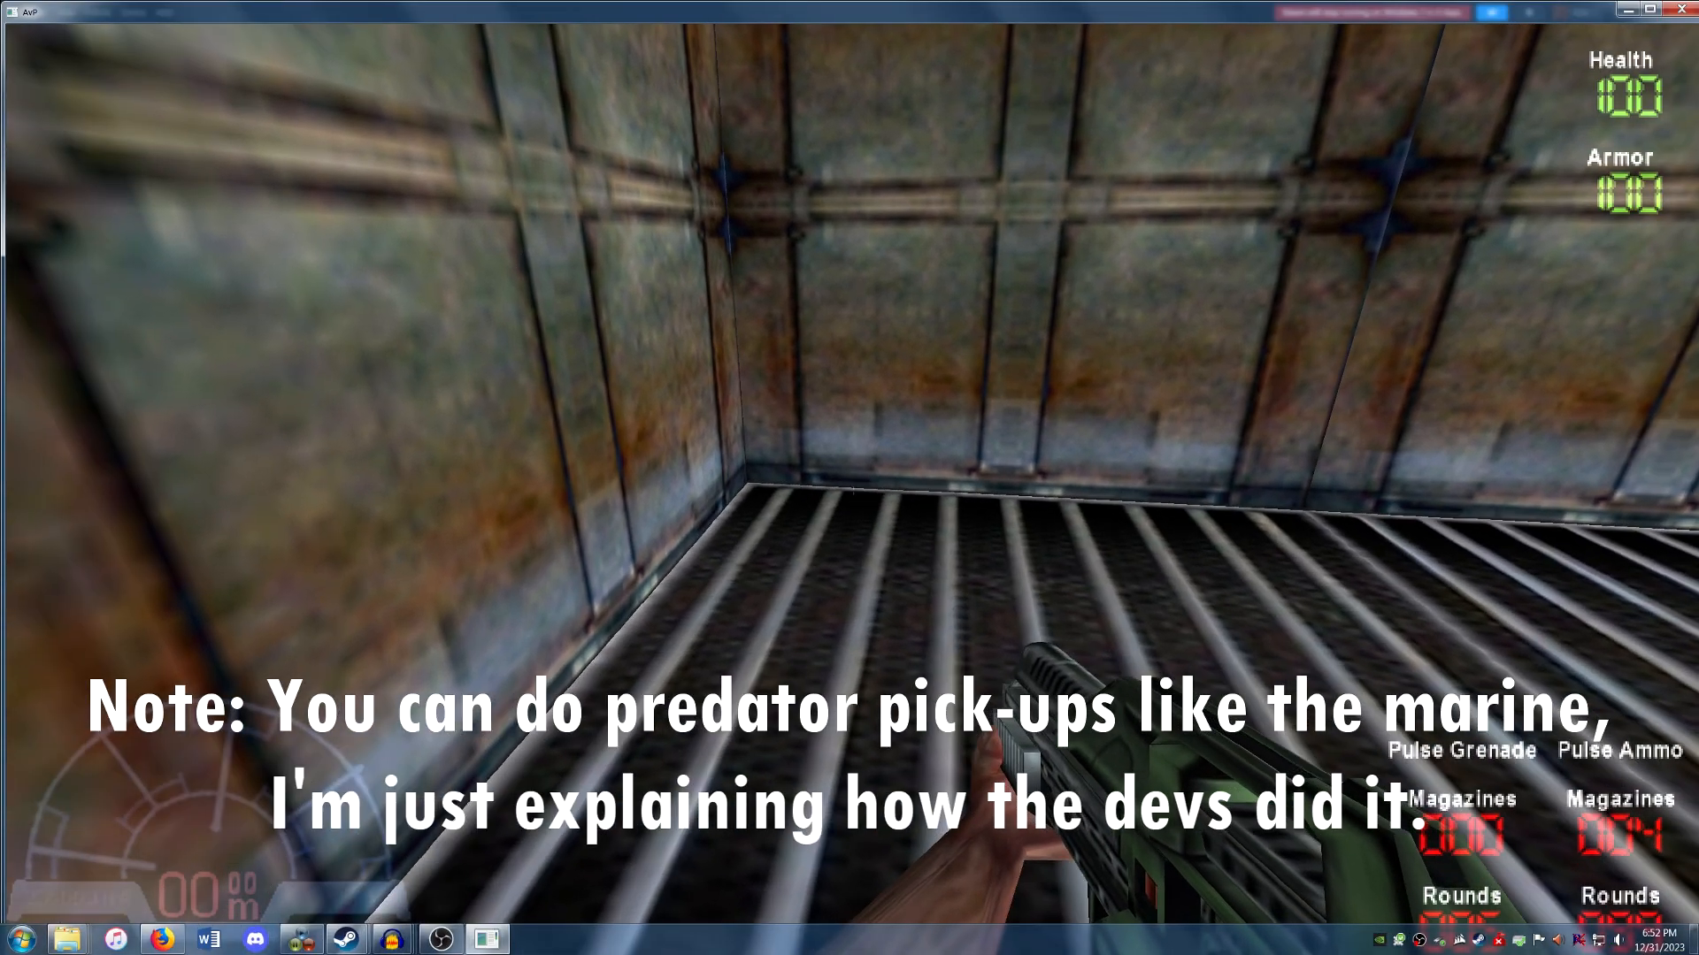